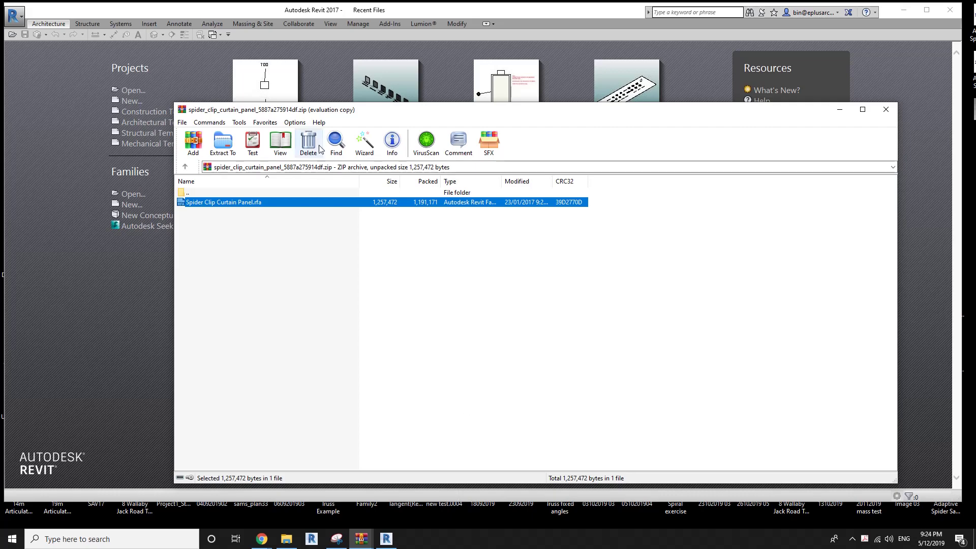
- Open Spider Clip Curtain Panel.rfa from the WinRAR archive in Revit's Family Editor
drag(409, 118, 411, 102)
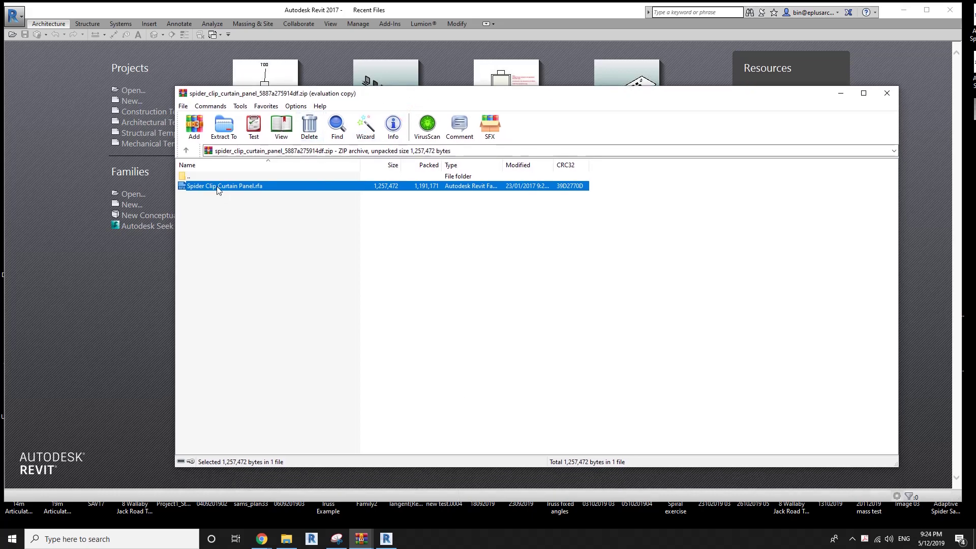
drag(137, 291, 137, 289)
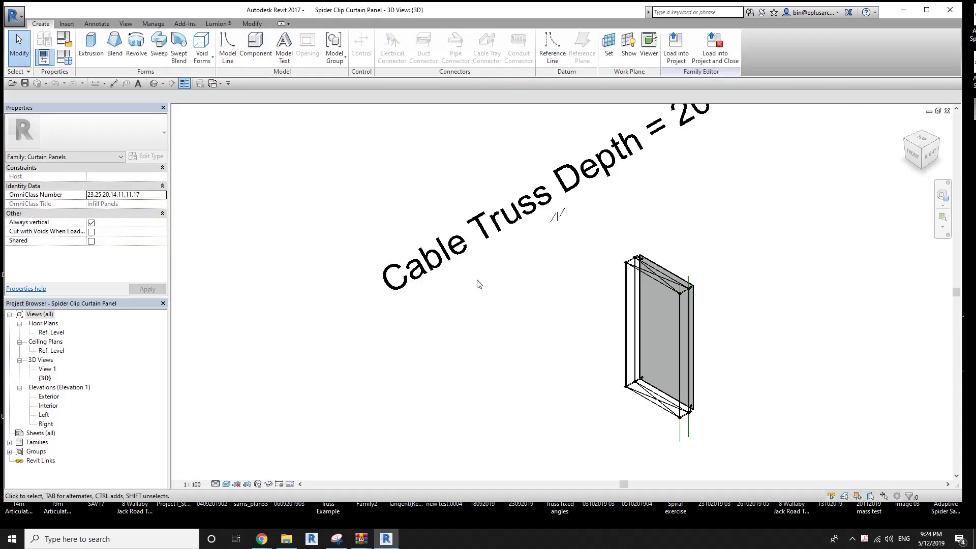
- Select the nested Cable Truss in the curtain panel and open it with Edit Family
mouse_move(475, 283)
shift+middle_down()
mouse_move(606, 322)
mouse_move(540, 335)
mouse_move(660, 342)
shift+middle_up()
scroll(511, 286, up, 5)
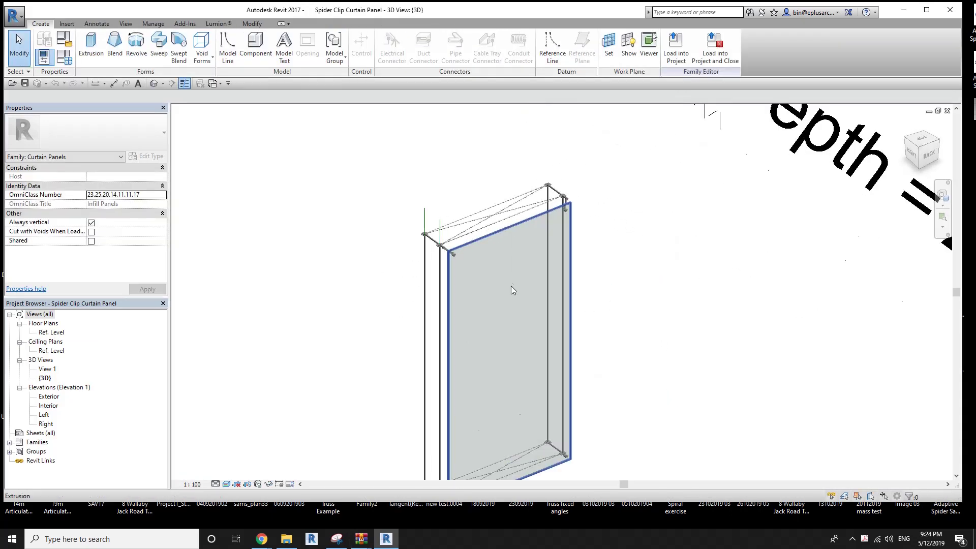
click(517, 308)
scroll(472, 224, down, 2)
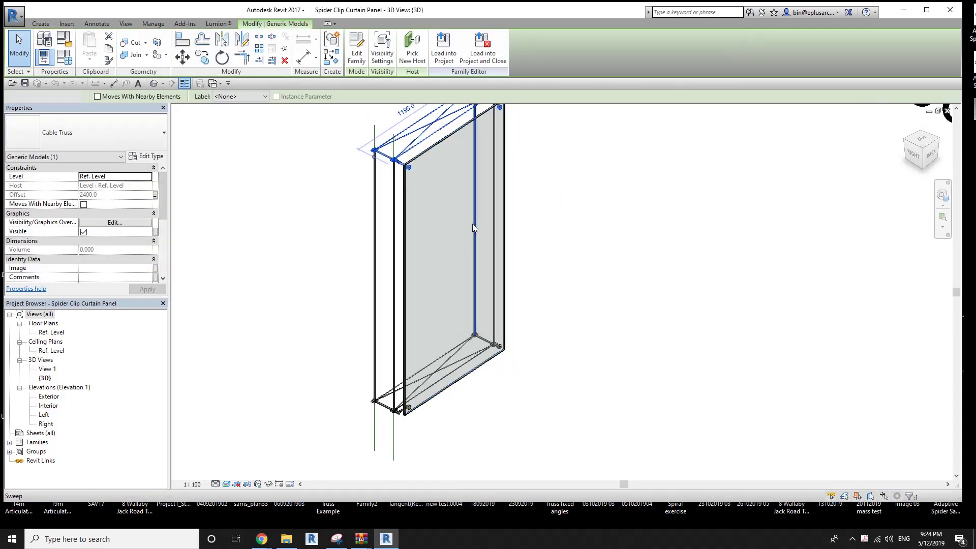
click(181, 126)
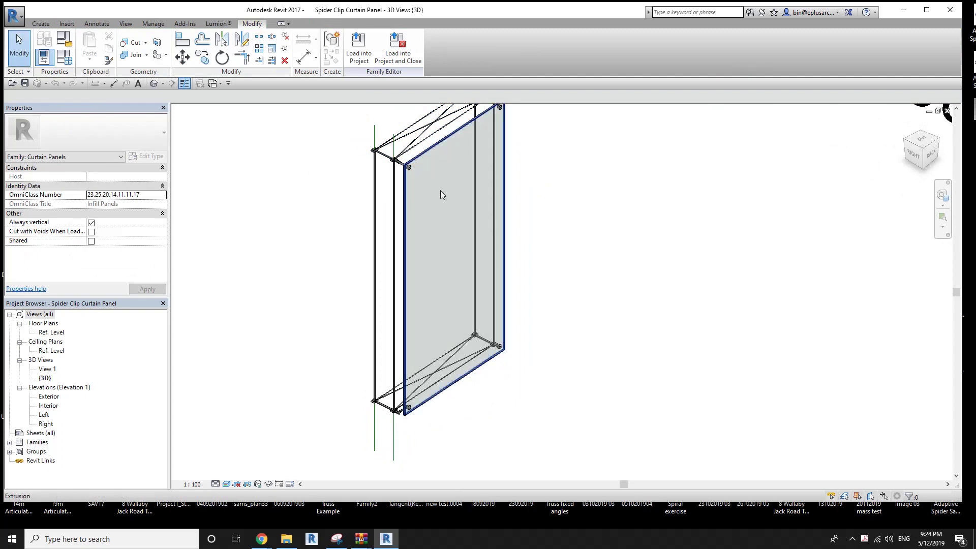
middle_drag(441, 190, 455, 212)
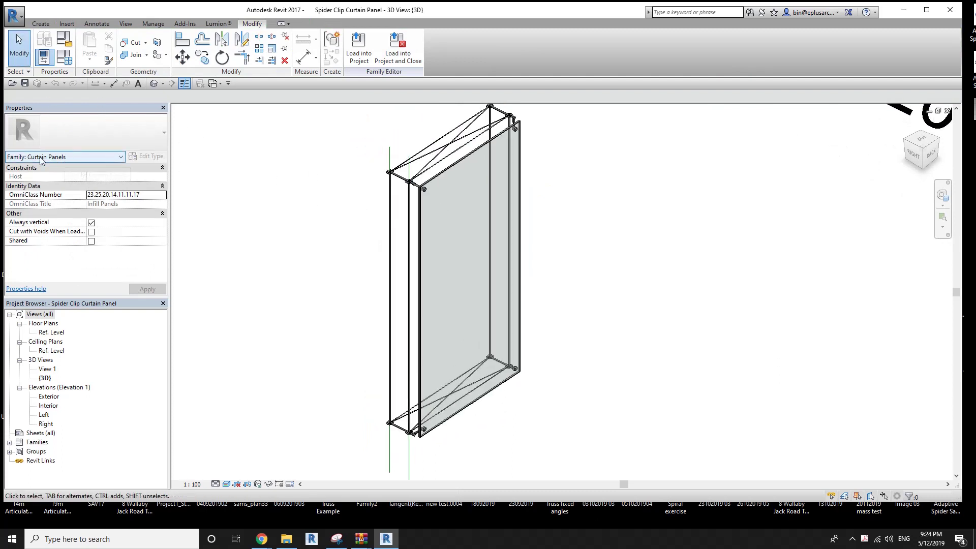
mouse_move(505, 211)
shift+middle_down()
mouse_move(498, 241)
mouse_move(502, 224)
mouse_move(491, 228)
shift+middle_up()
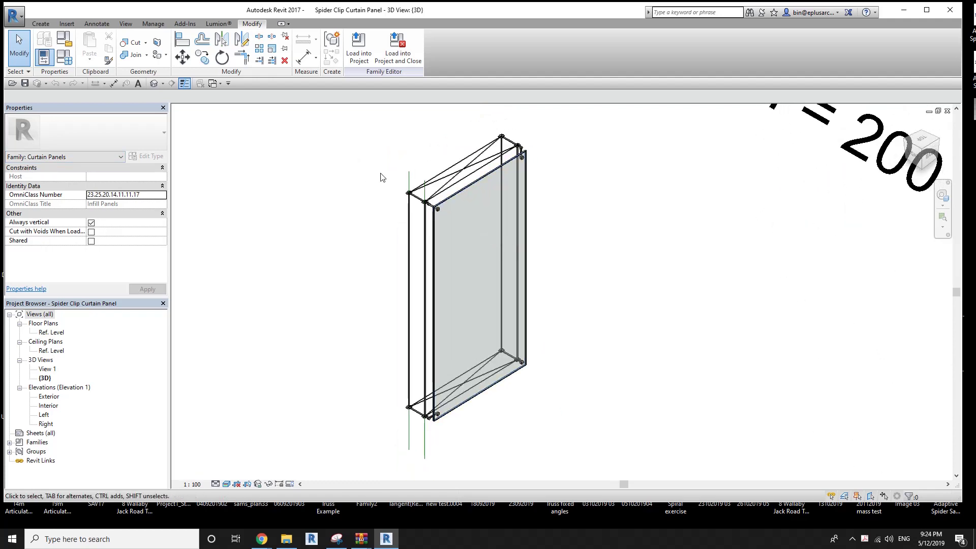
click(428, 204)
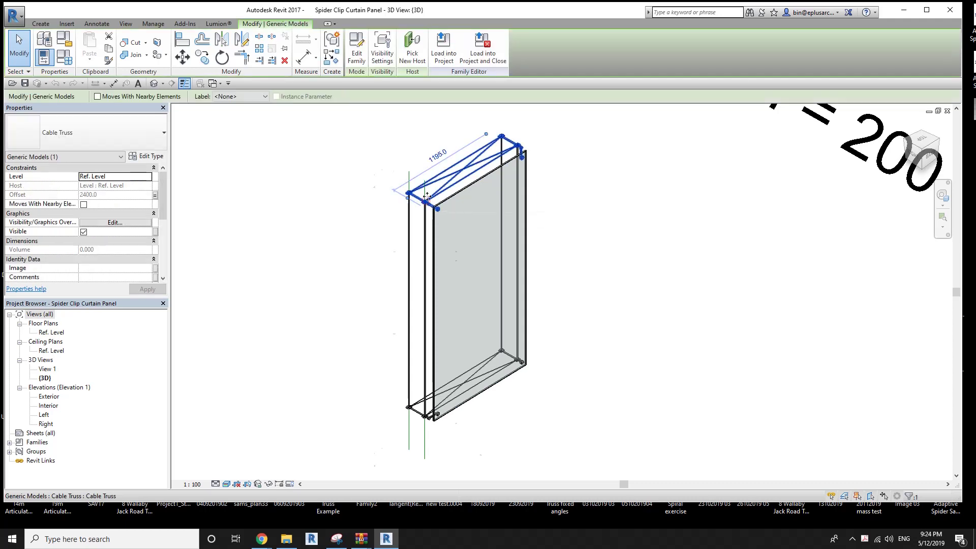
click(359, 44)
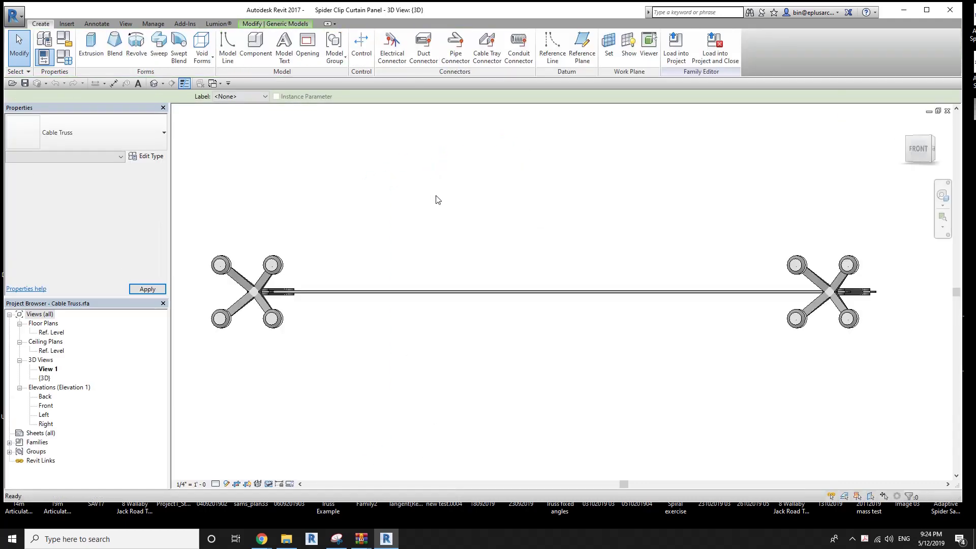
- Select the Spider Clip Assembly inside the Cable Truss and open it with Edit Family
shift+middle_drag(589, 254, 426, 314)
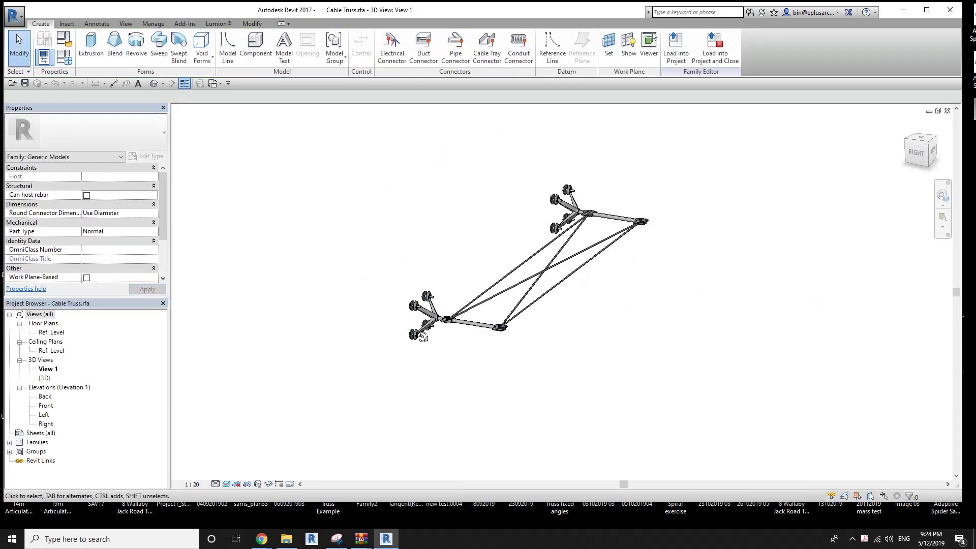
click(426, 314)
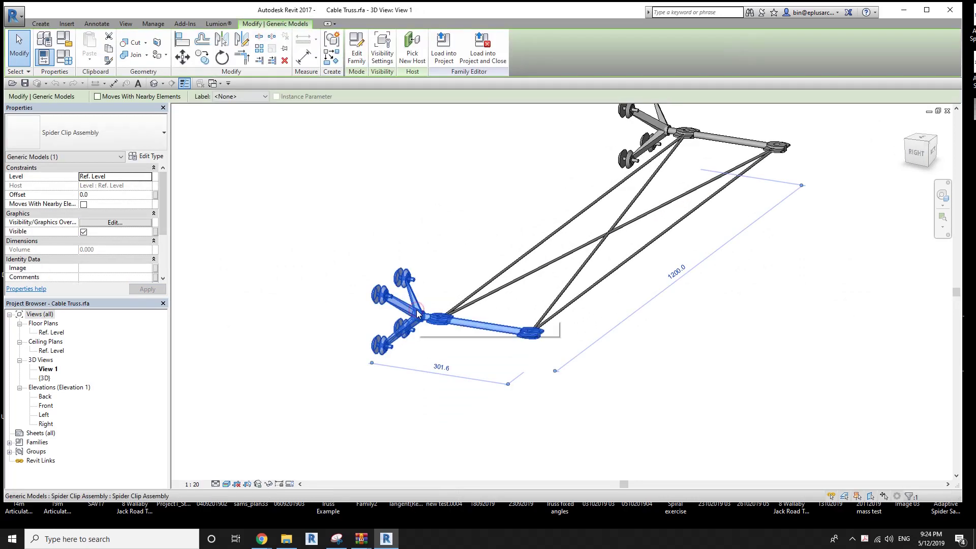
shift+middle_drag(416, 225, 401, 223)
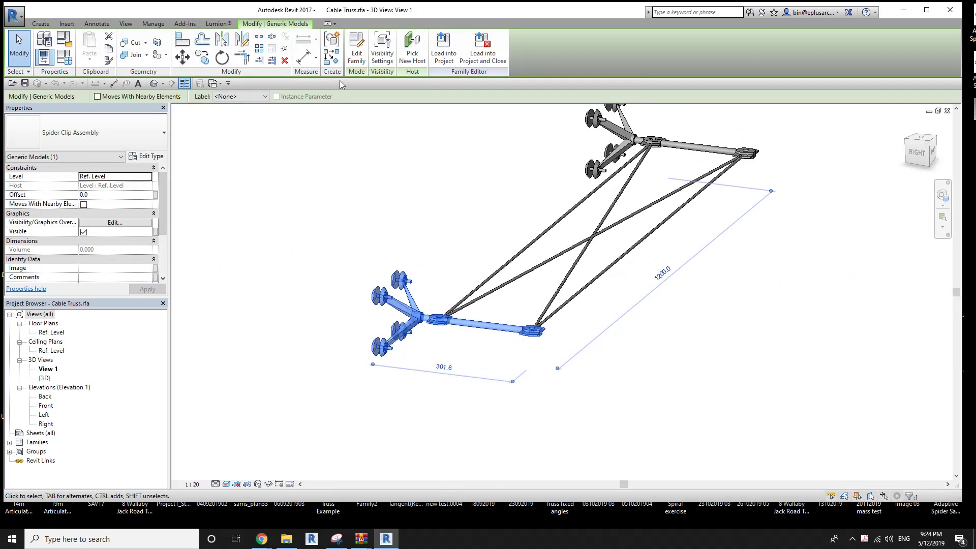
click(367, 54)
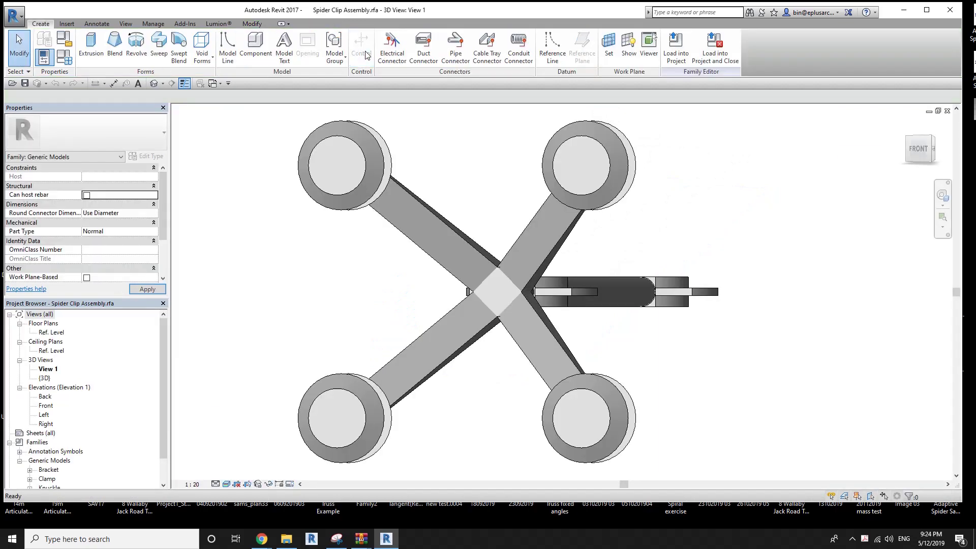
- Review the Spider Clip Assembly's parameters in the Family Types list
shift+middle_drag(541, 288, 430, 276)
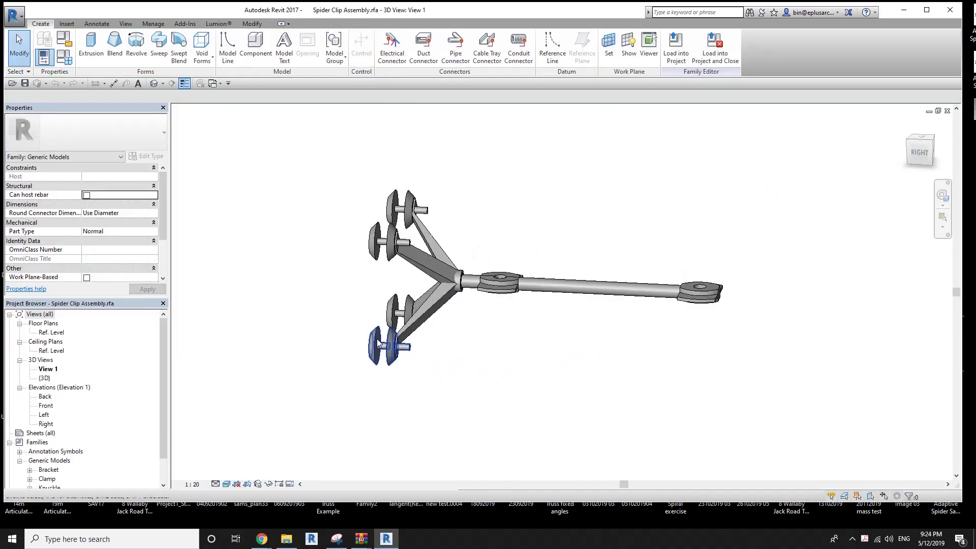
click(420, 262)
click(193, 145)
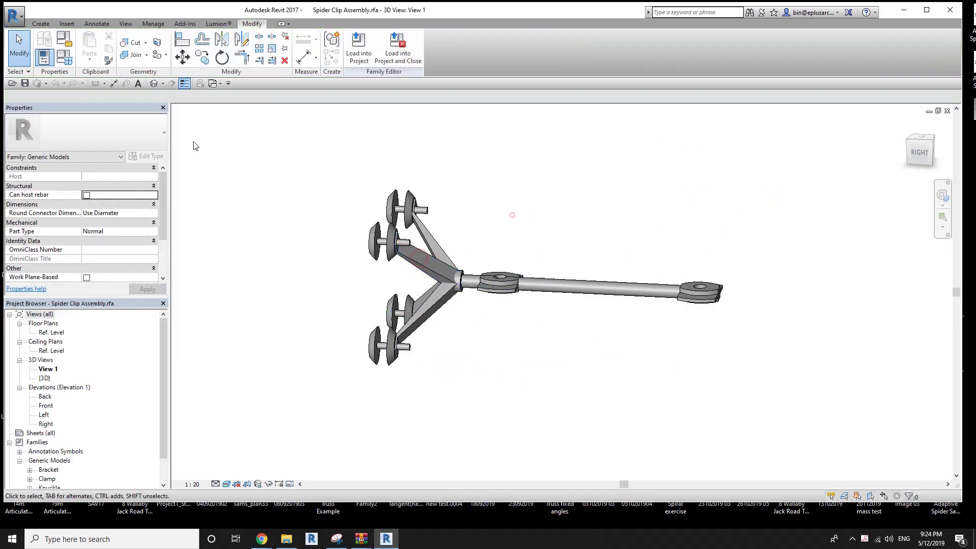
click(63, 64)
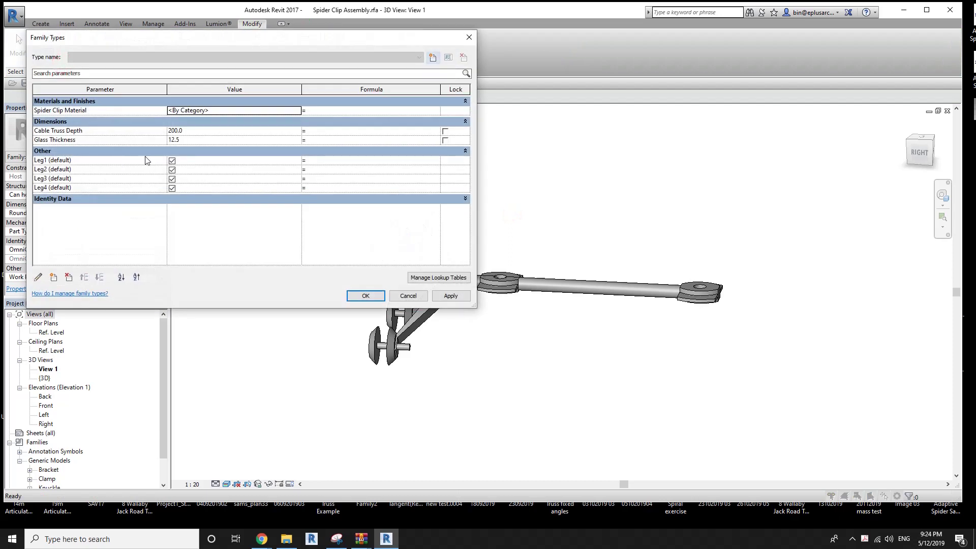
click(366, 296)
- Delete the middle knuckle and the end knuckle from the clip's rod
mouse_move(549, 239)
shift+middle_down()
mouse_move(584, 235)
mouse_move(531, 254)
mouse_move(498, 228)
mouse_move(549, 231)
mouse_move(529, 238)
shift+middle_up()
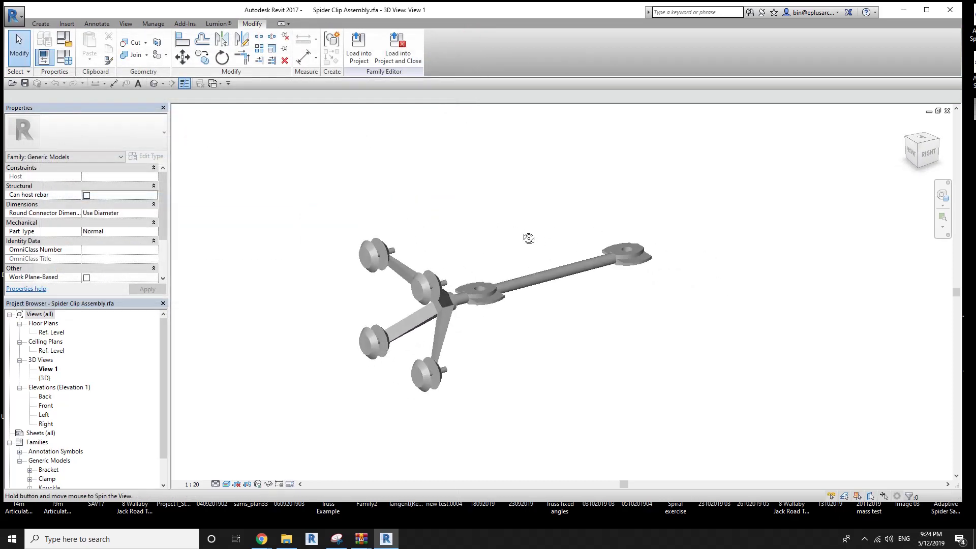
scroll(463, 295, up, 3)
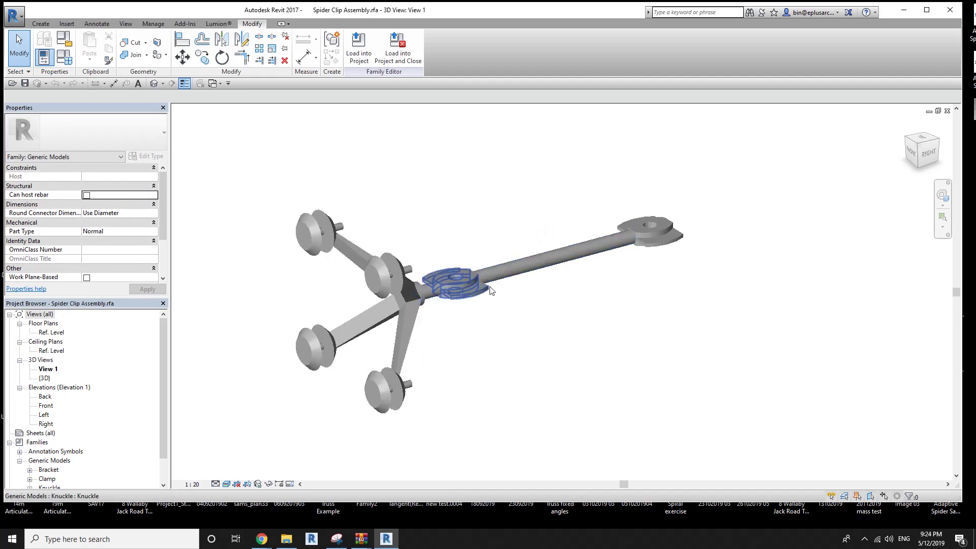
click(468, 300)
key(Delete)
click(457, 294)
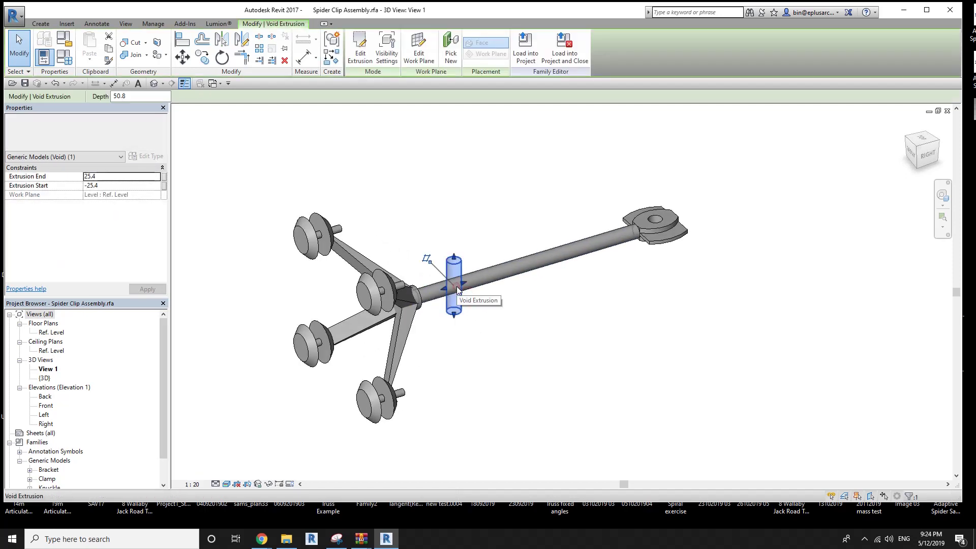
click(670, 239)
key(Delete)
mouse_move(667, 226)
shift+middle_down()
mouse_move(375, 282)
mouse_move(264, 165)
shift+middle_up()
- Close the curtain panel view and the Cable Truss family without saving
click(209, 85)
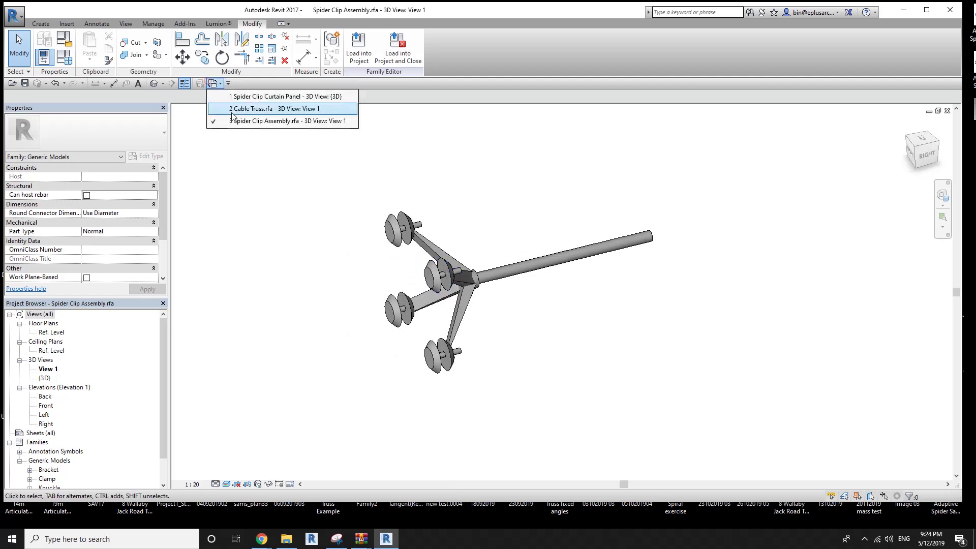
click(289, 97)
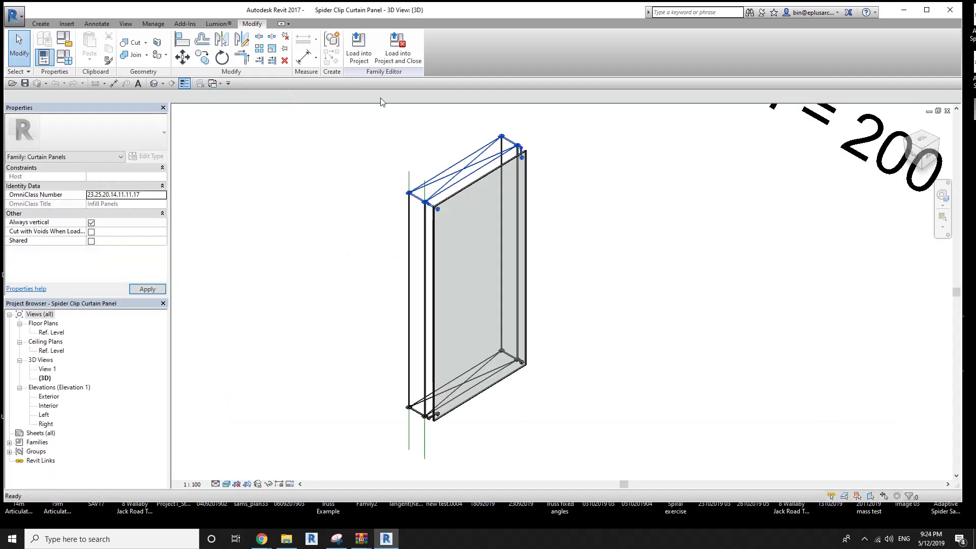
click(946, 110)
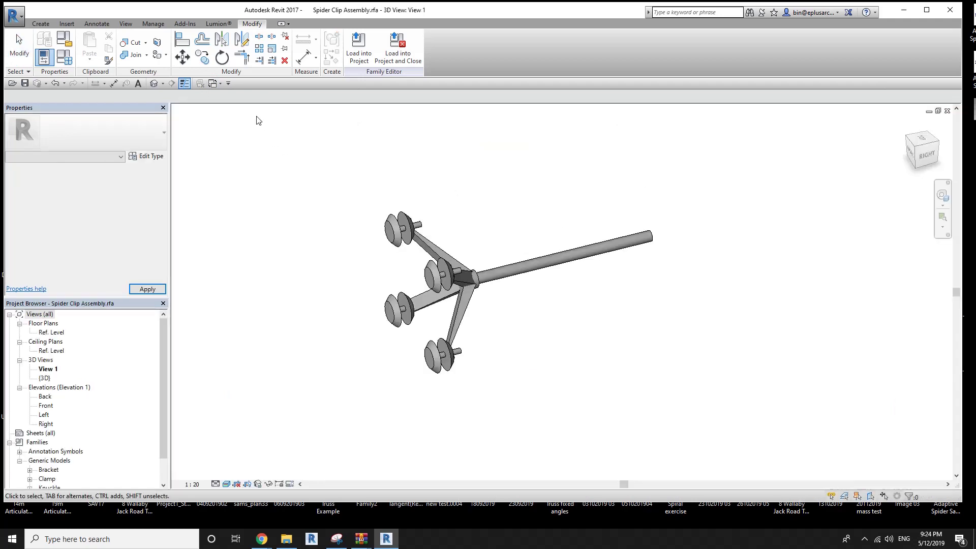
click(212, 83)
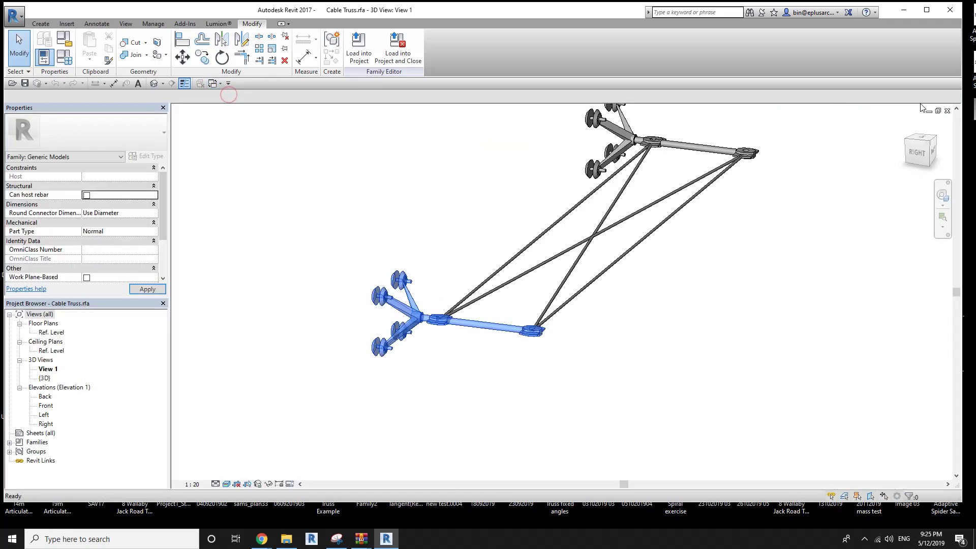
click(947, 111)
click(510, 275)
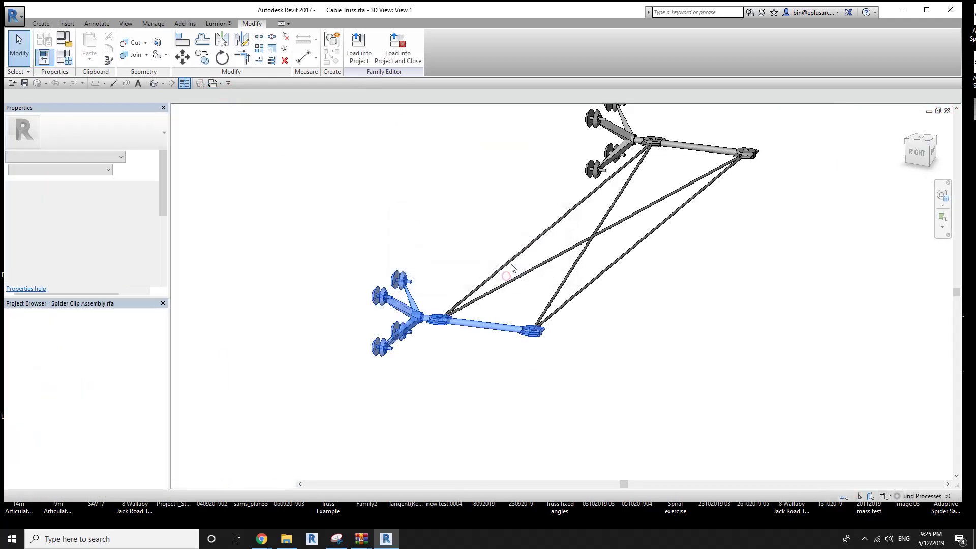
mouse_move(582, 266)
shift+middle_down()
mouse_move(456, 274)
mouse_move(311, 229)
shift+middle_up()
- Create a new family from the Metric Generic Model Adaptive template
click(14, 16)
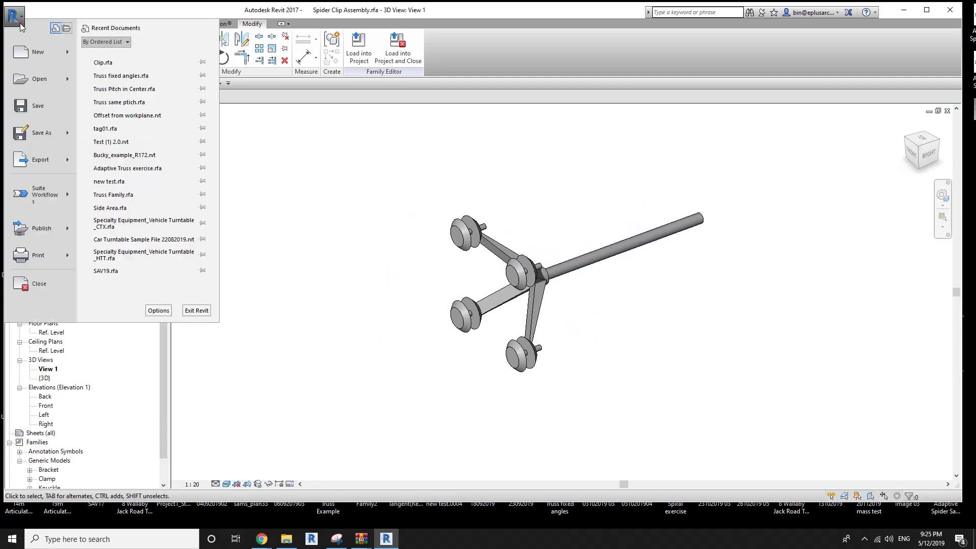
click(67, 52)
click(117, 81)
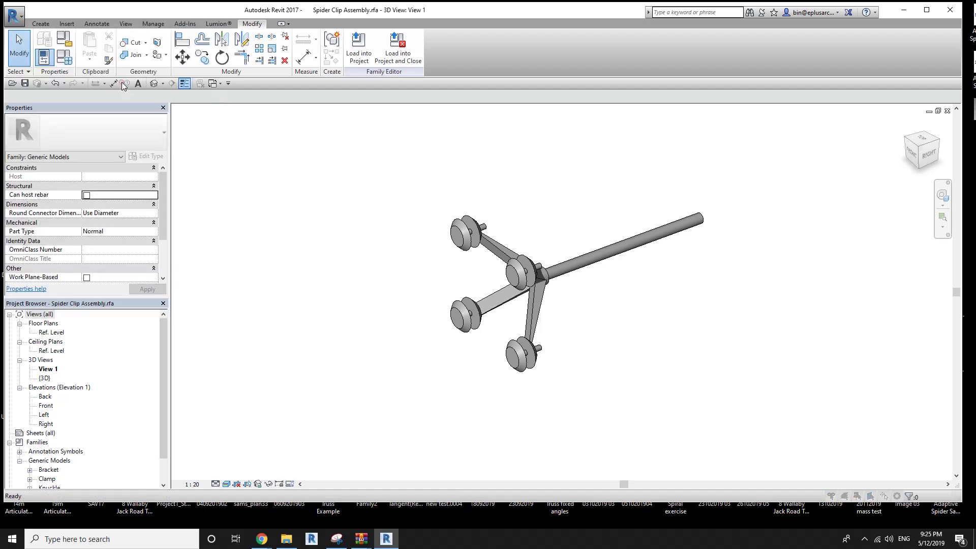
scroll(219, 224, down, 4)
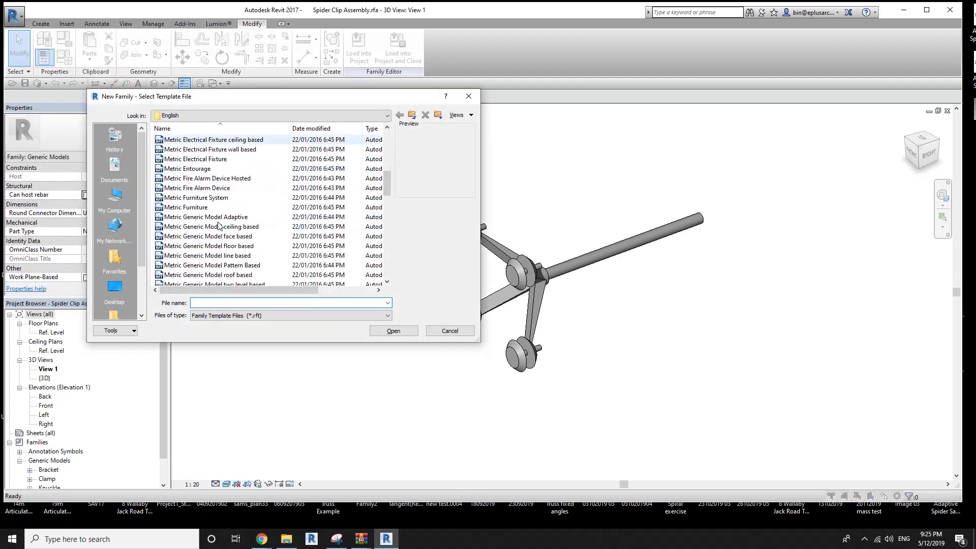
scroll(218, 224, down, 1)
click(229, 188)
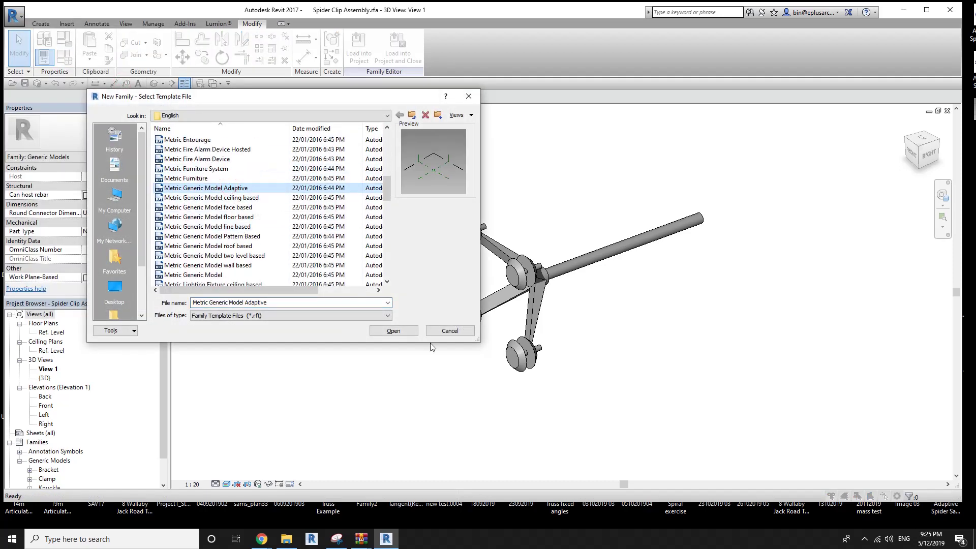
click(393, 331)
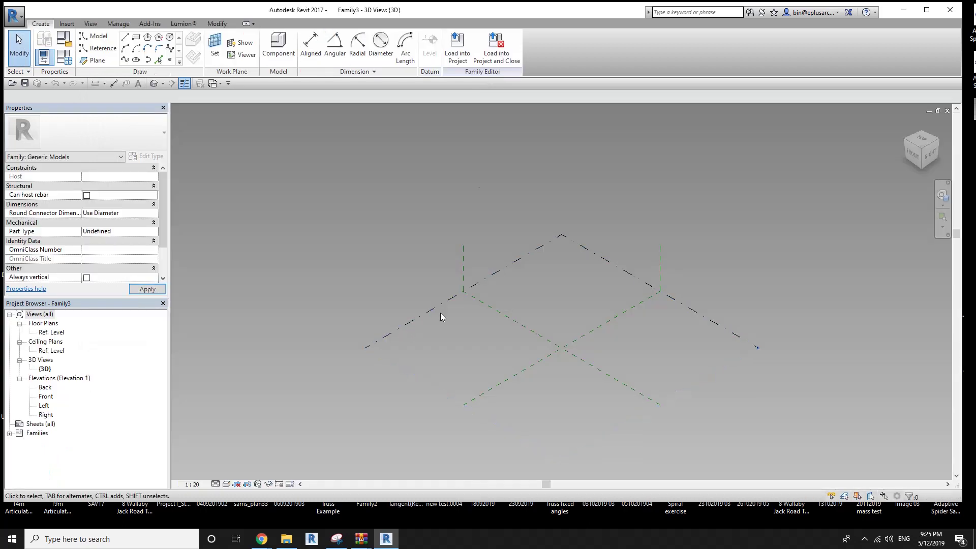
- Place a reference point at the level centre, make it adaptive, then return to Spider Clip Assembly
click(169, 59)
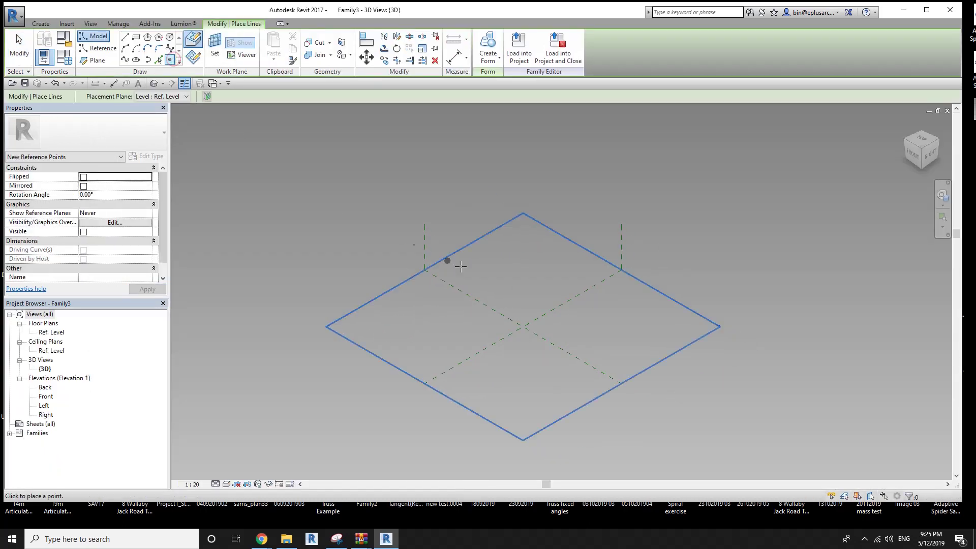
click(524, 297)
key(Escape)
key(Escape)
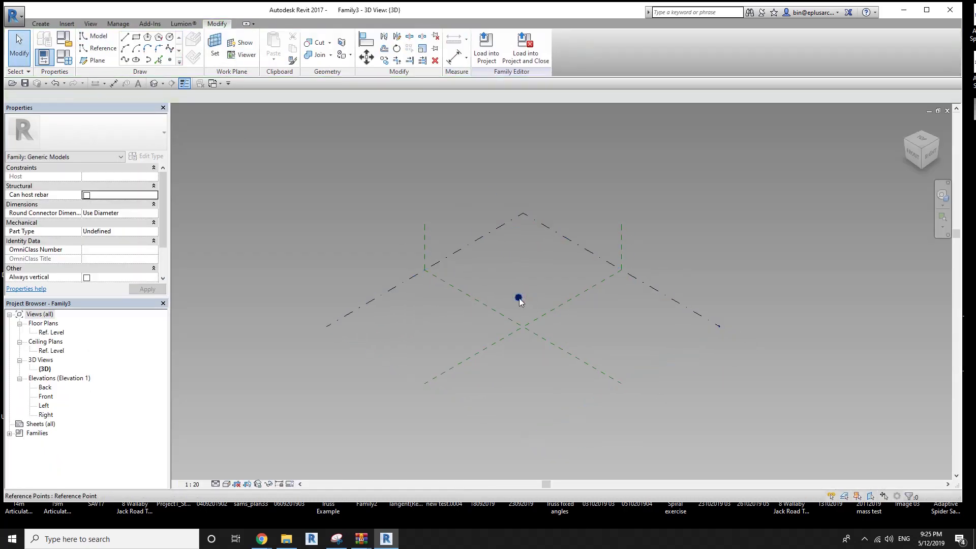
click(519, 298)
click(533, 55)
scroll(529, 328, up, 2)
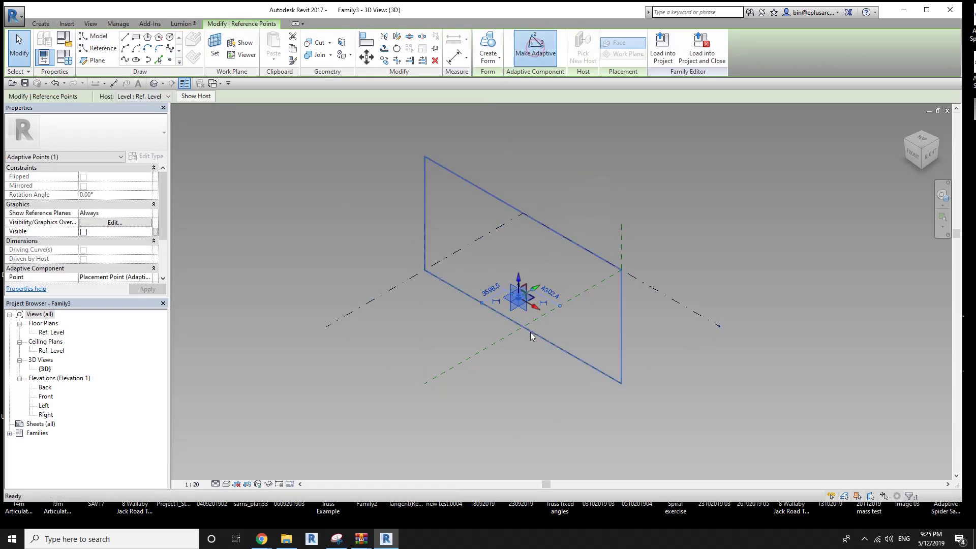
key(Escape)
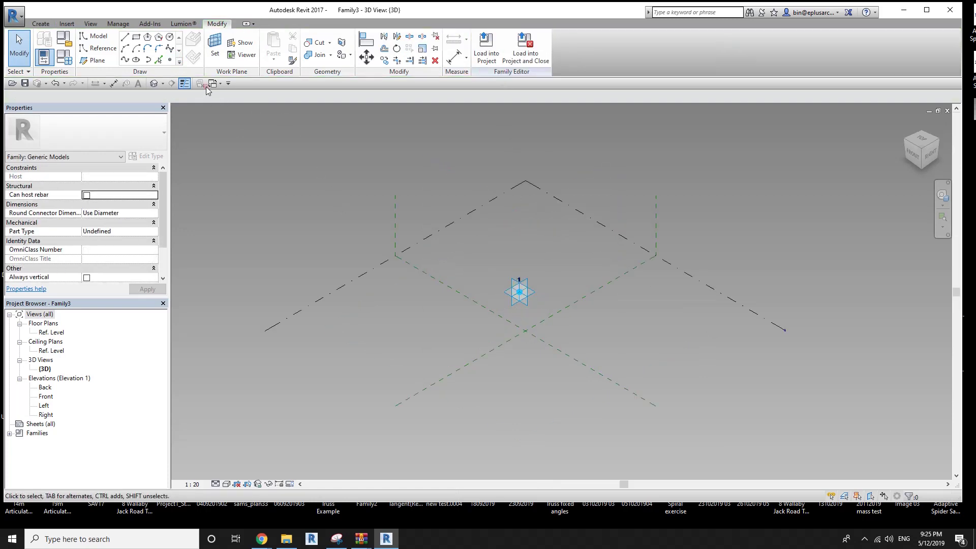
click(214, 83)
click(238, 96)
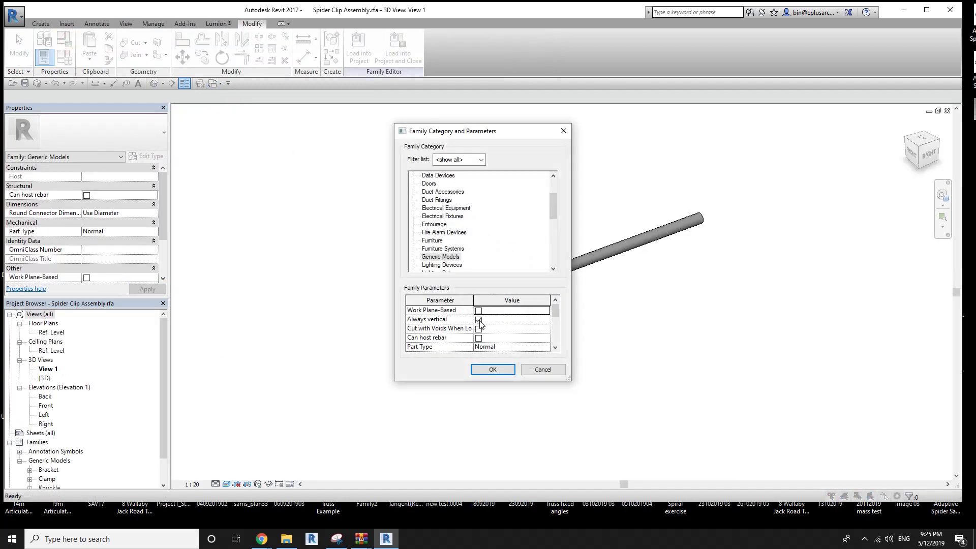
- Set Spider Clip Assembly to Work Plane-Based and load it into Family3 without saving
click(488, 371)
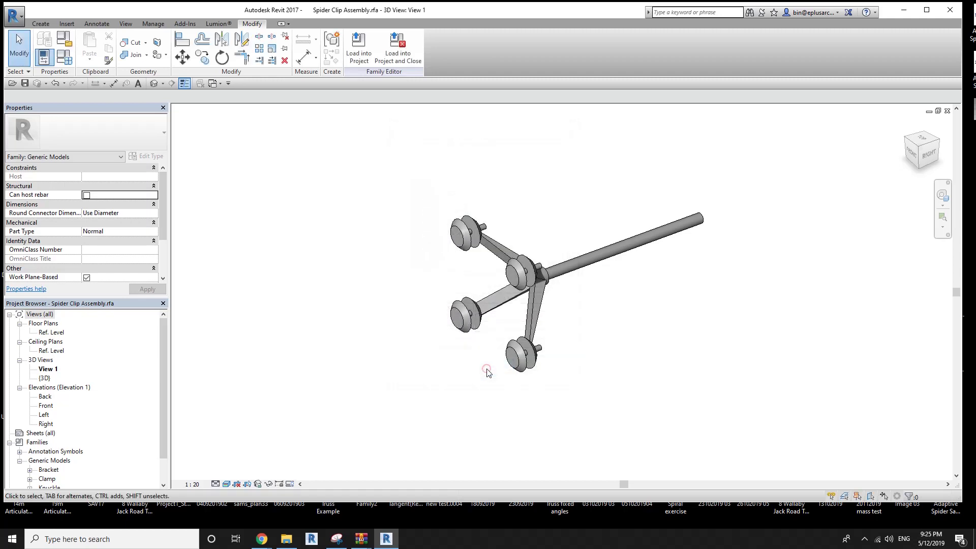
click(397, 46)
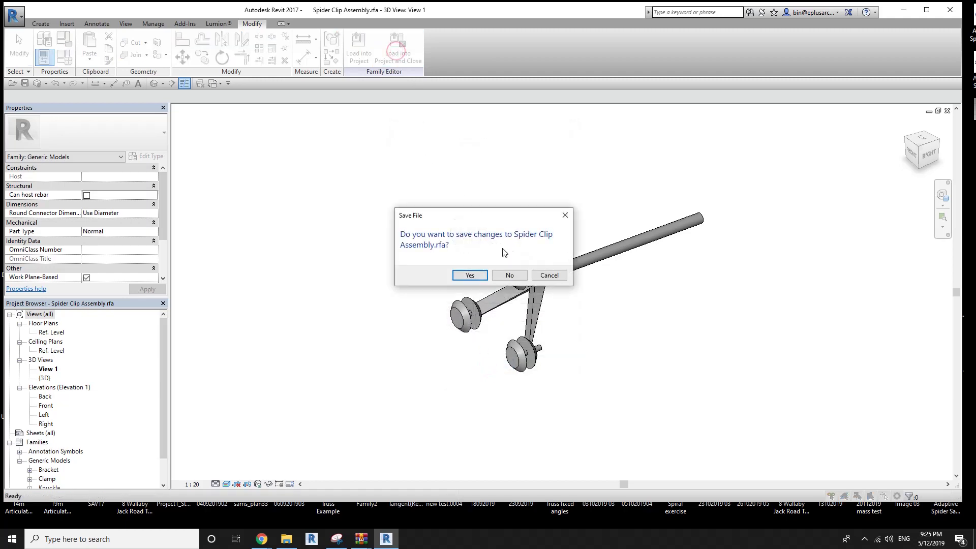
click(510, 277)
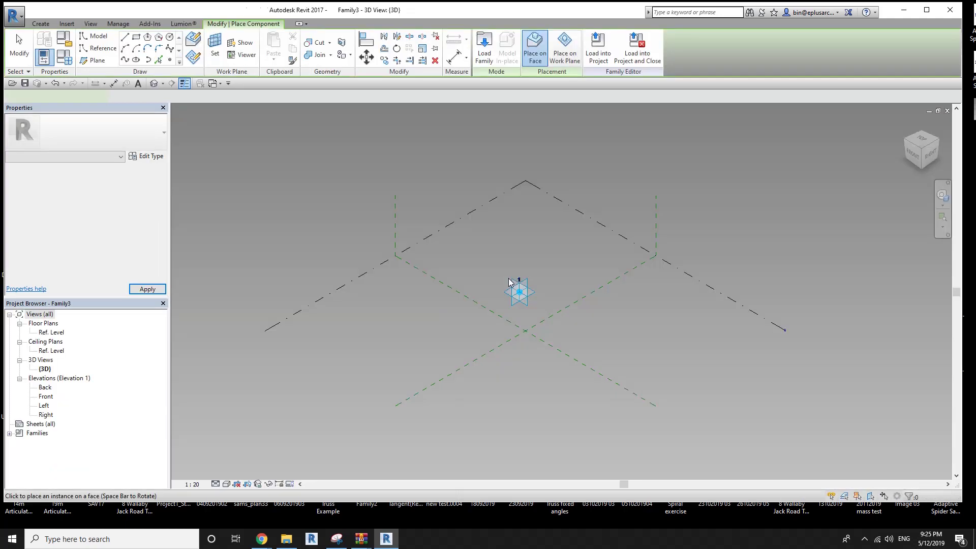
- Set up Place on Work Plane with Placement Point (1) as the clip's placement plane
click(564, 51)
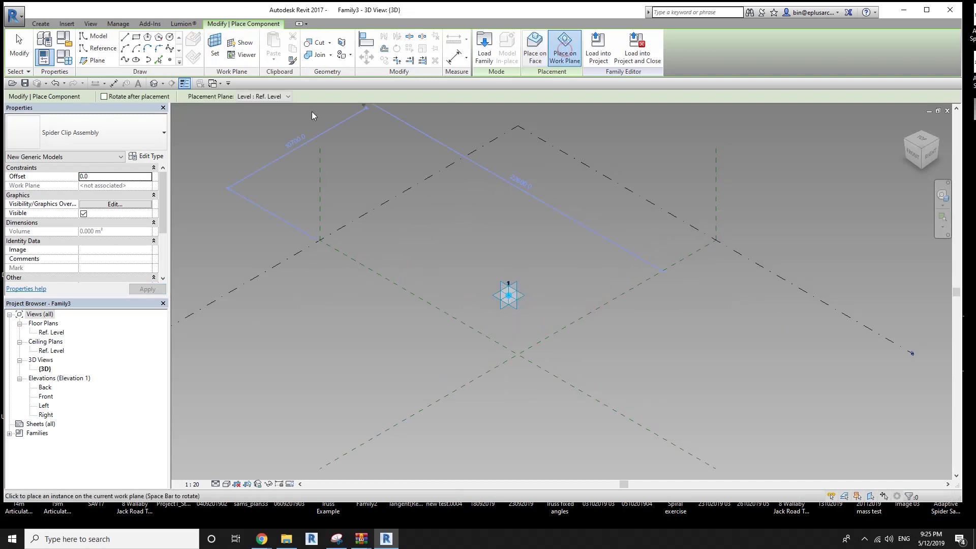
click(269, 100)
key(Escape)
key(Escape)
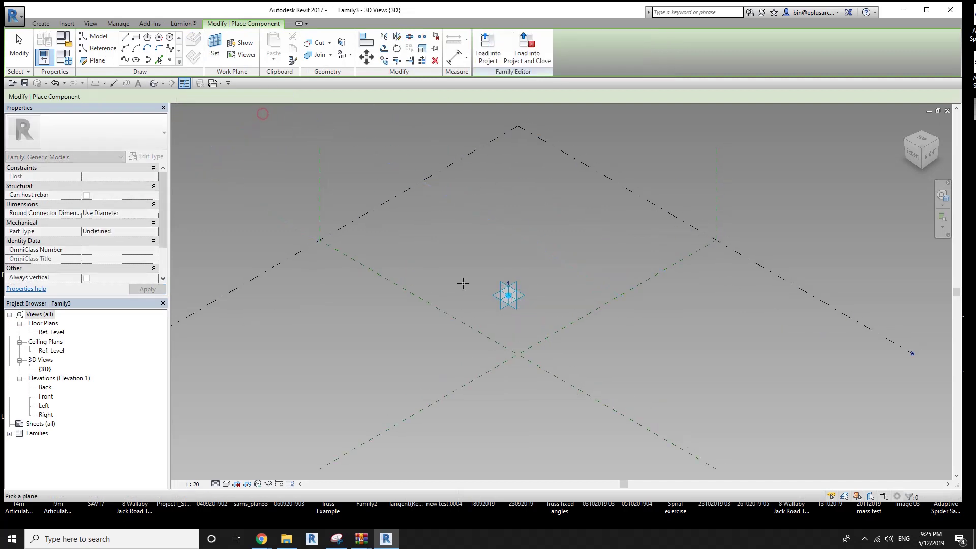
click(503, 284)
key(Return)
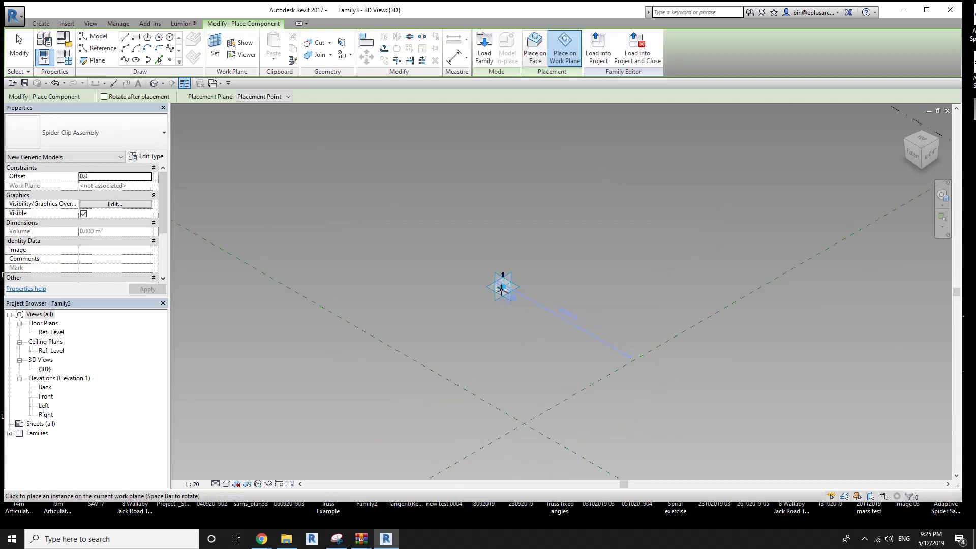
scroll(480, 275, down, 1)
click(244, 101)
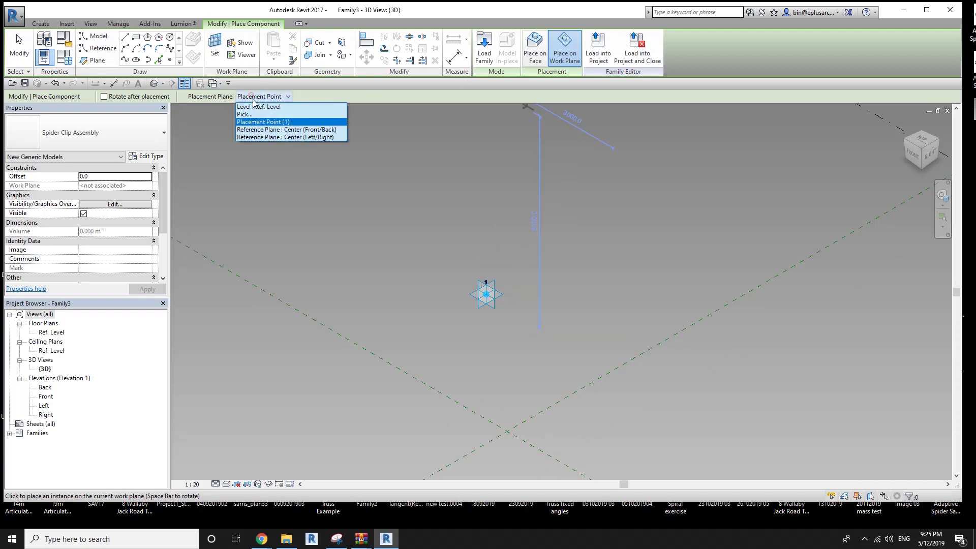
key(Escape)
key(Escape)
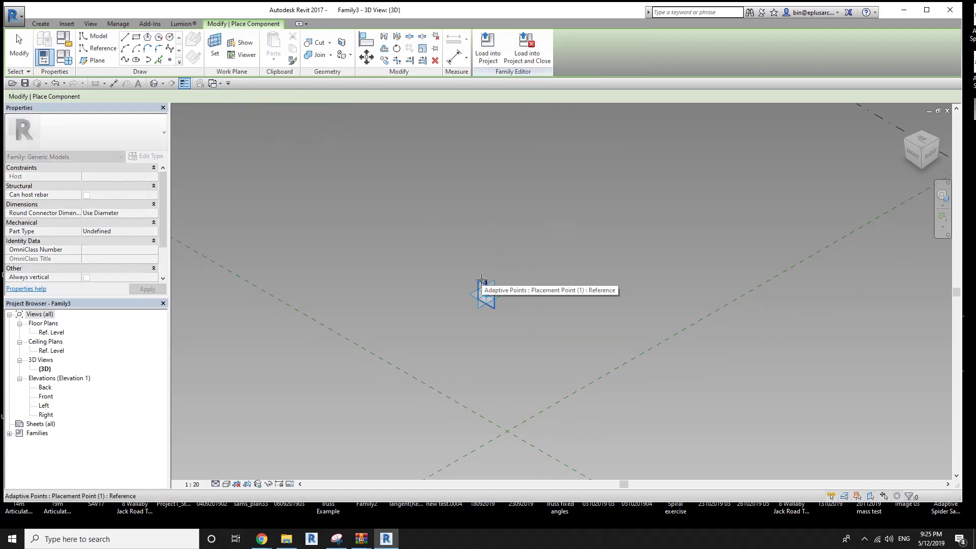
key(Return)
- Place the clip on adaptive point 1 and drag the point to confirm the clip follows
click(486, 293)
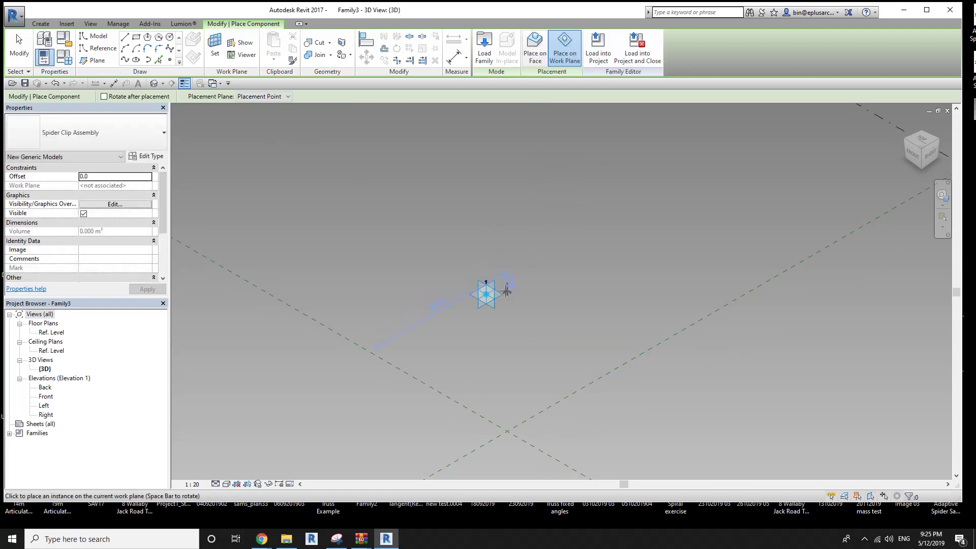
scroll(488, 295, up, 1)
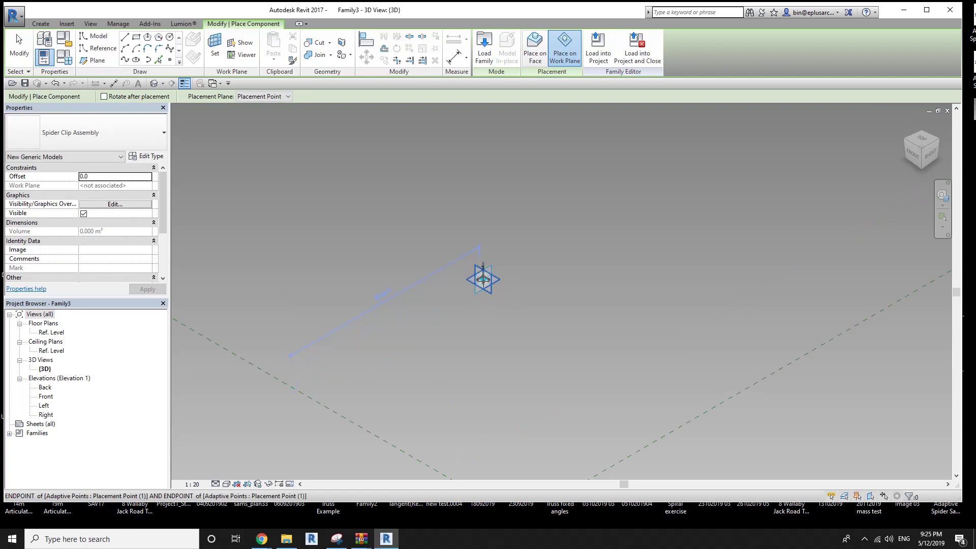
key(Escape)
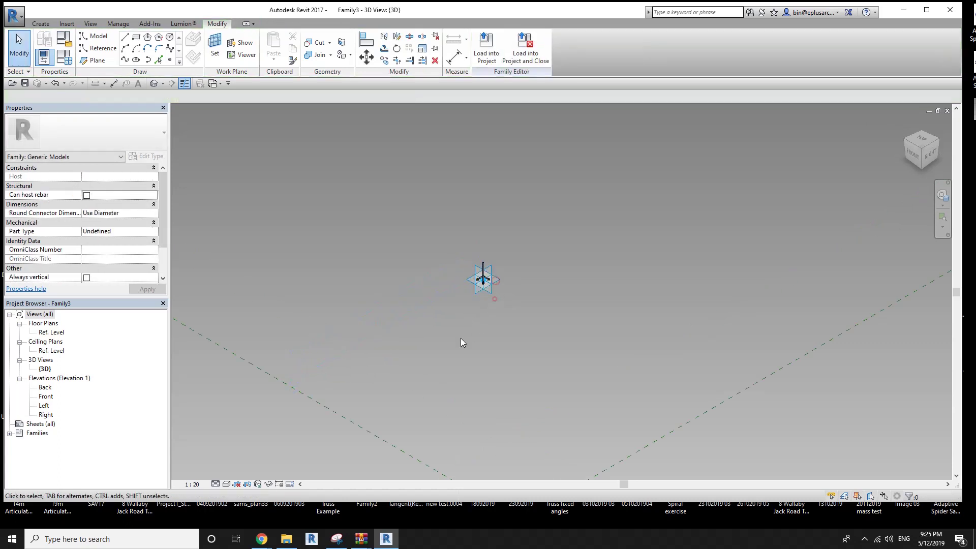
click(499, 280)
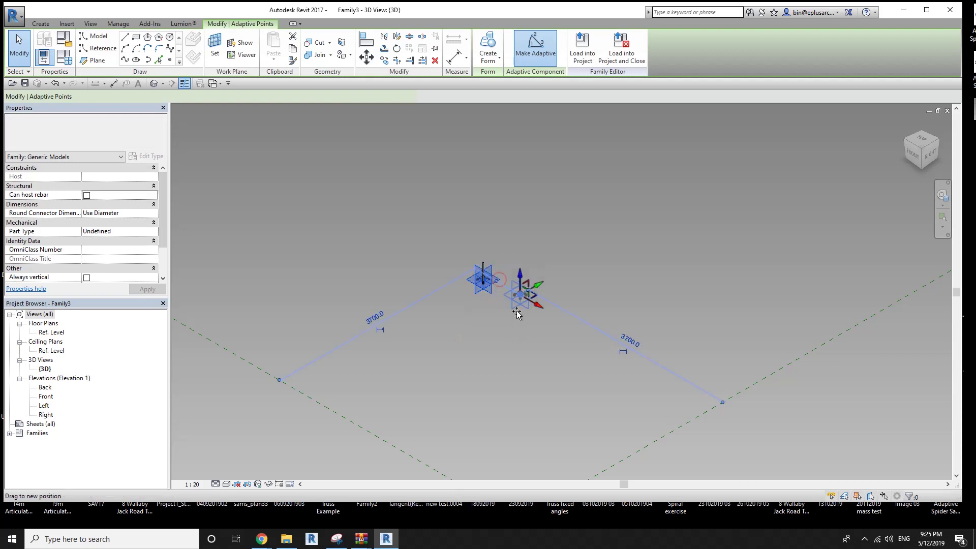
drag(517, 314, 497, 346)
key(Escape)
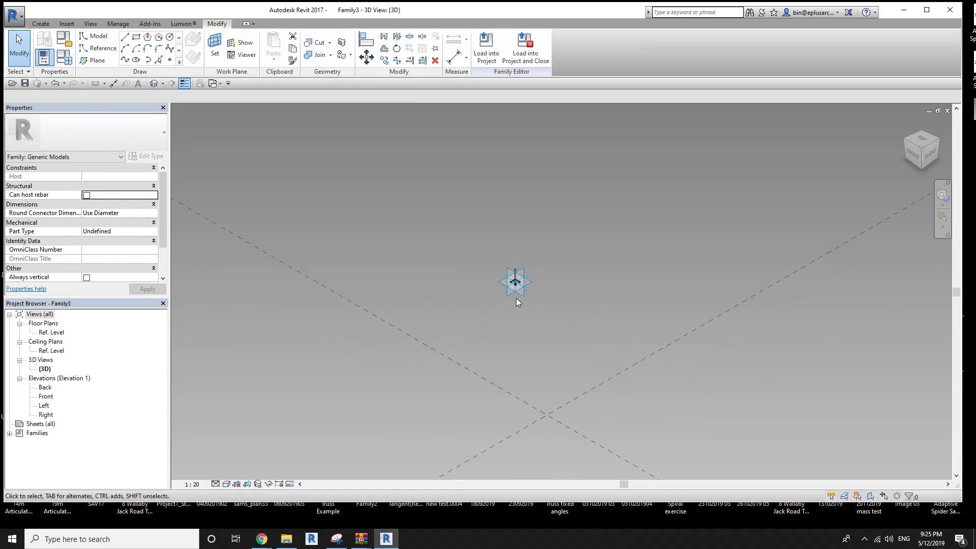
scroll(517, 300, up, 2)
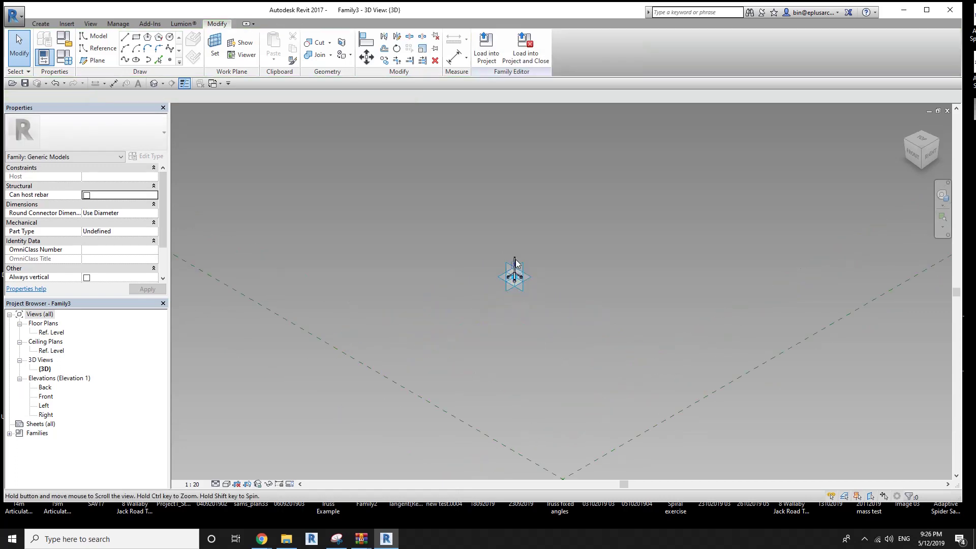
- Move the Spider Clip Assembly down so its post top meets the level
click(914, 161)
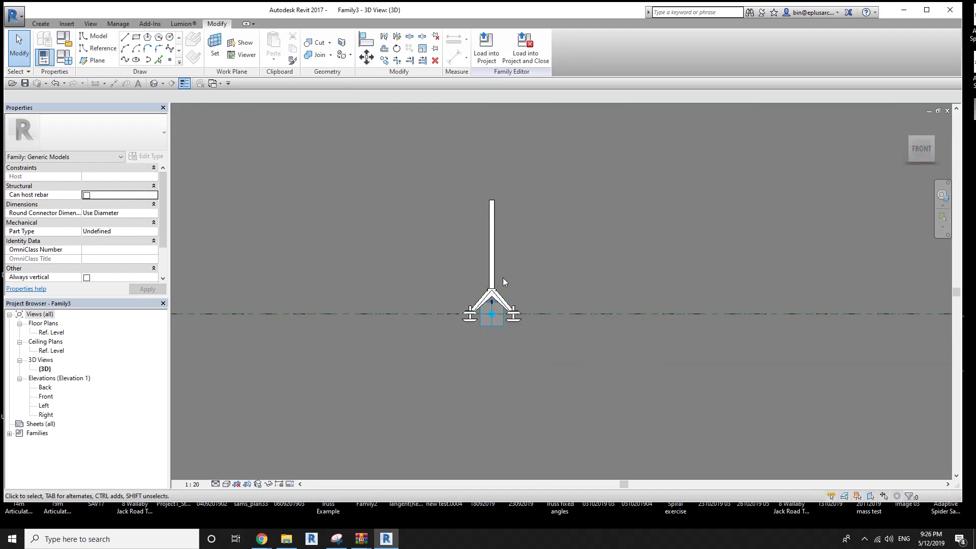
click(493, 257)
middle_drag(491, 315, 508, 282)
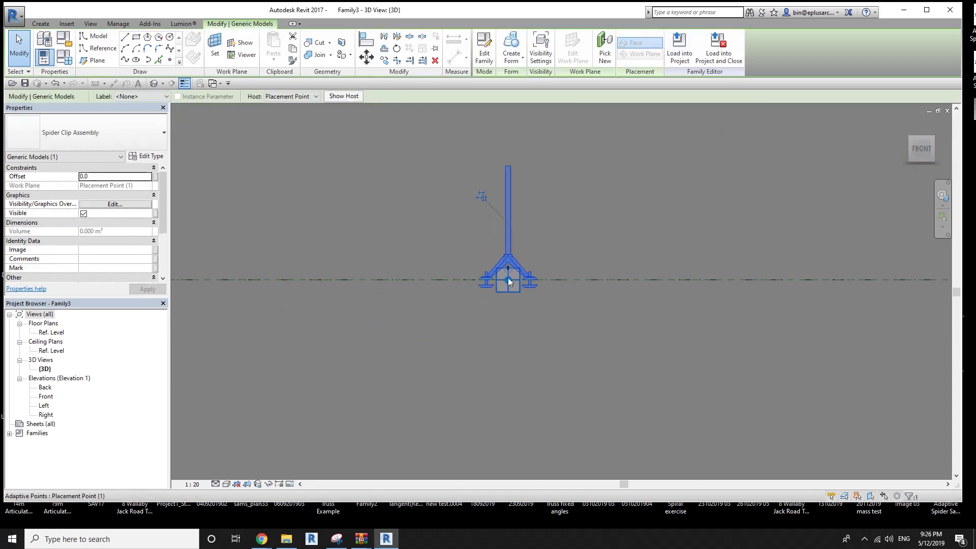
click(459, 285)
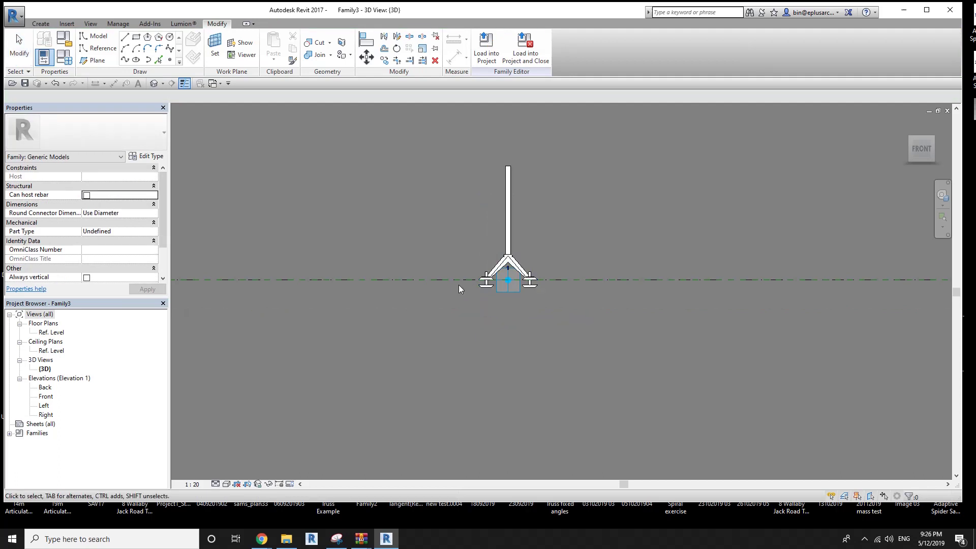
click(511, 192)
key(m)
key(v)
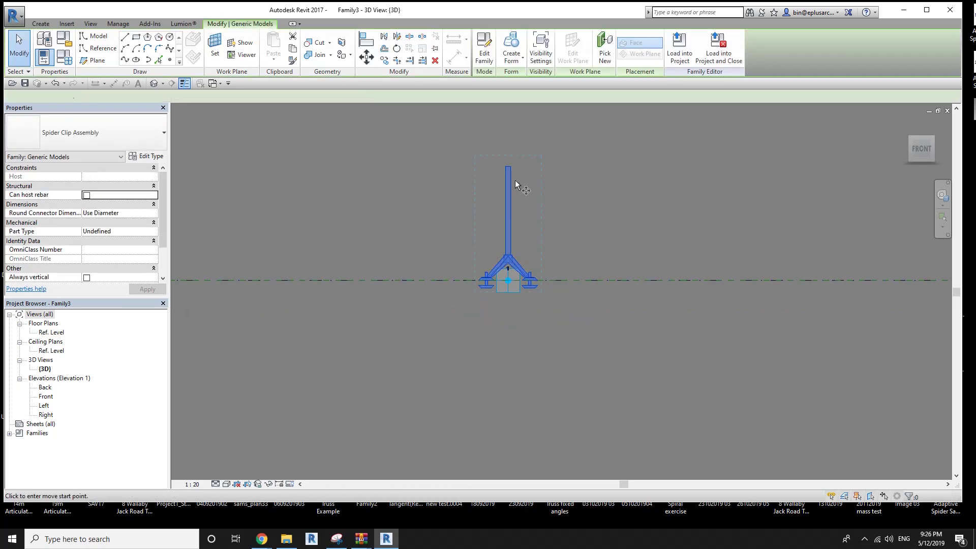
click(508, 168)
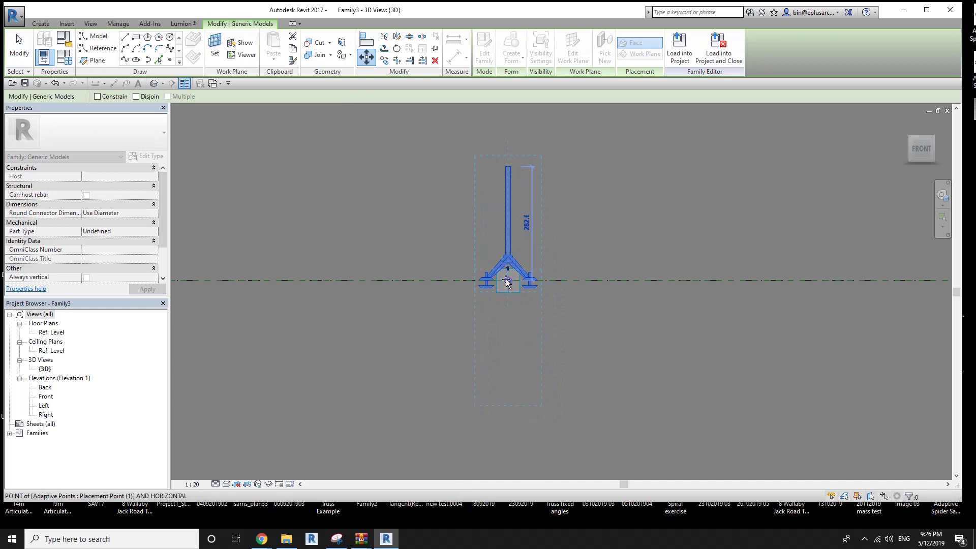
click(509, 280)
click(554, 305)
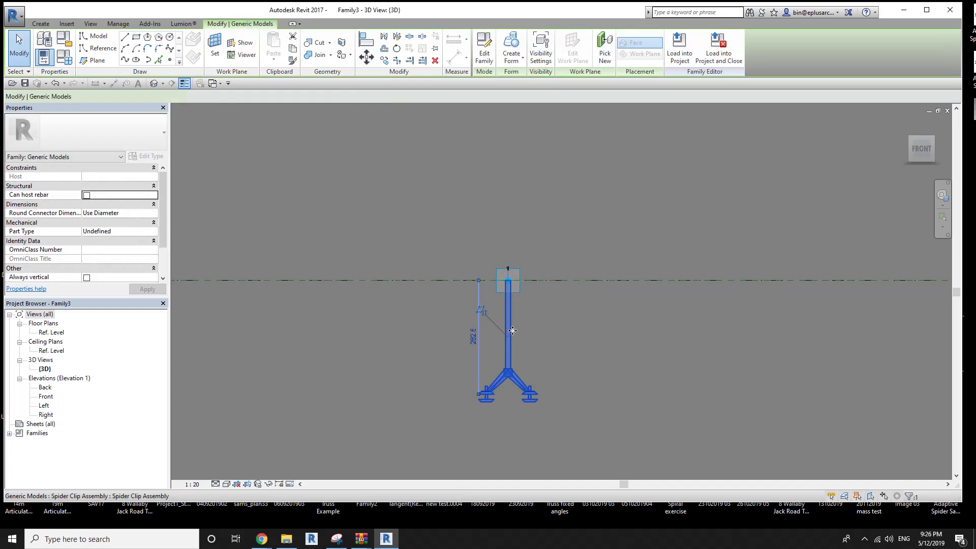
- Open the clip's Type Properties showing Cable Truss Depth 200.0 and Glass Thickness 12.5
click(512, 334)
middle_drag(512, 328, 567, 318)
click(151, 157)
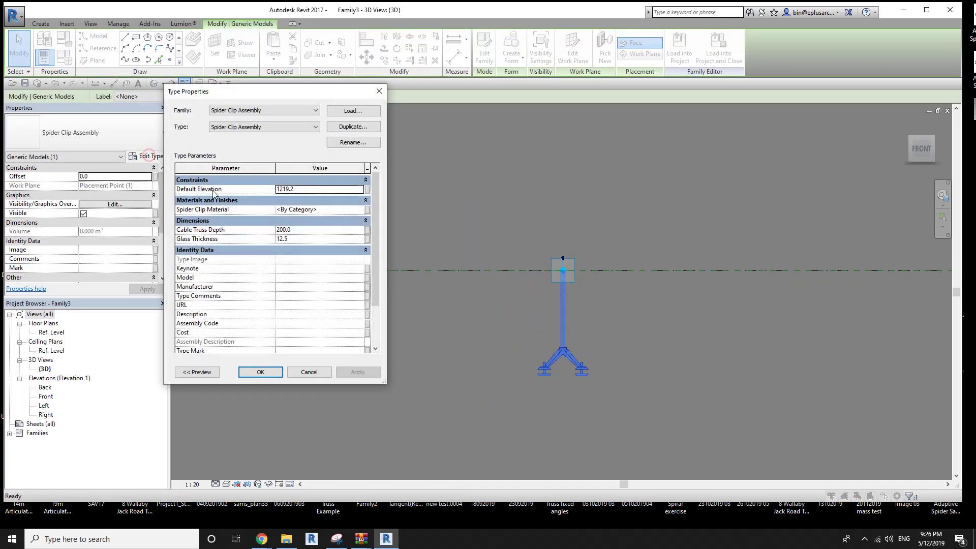
key(Escape)
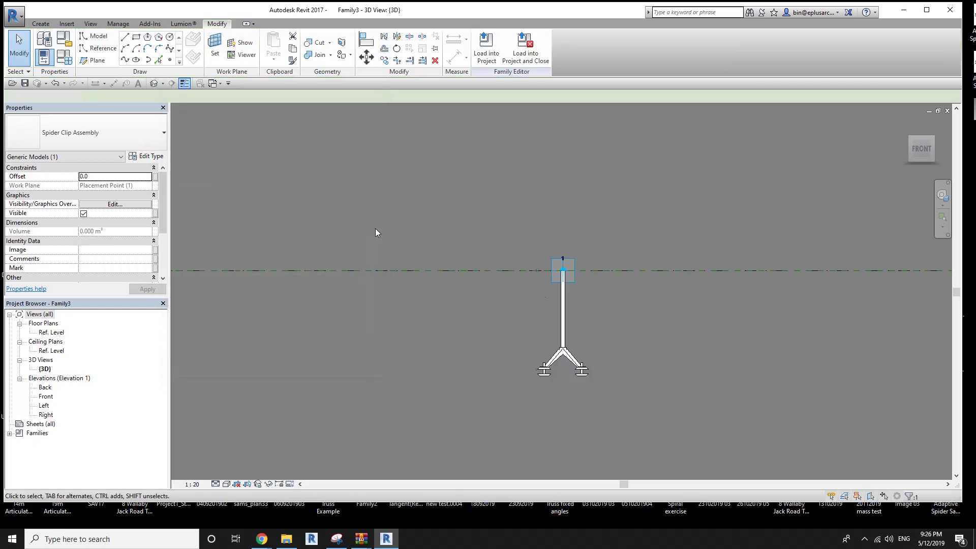
click(396, 244)
click(565, 303)
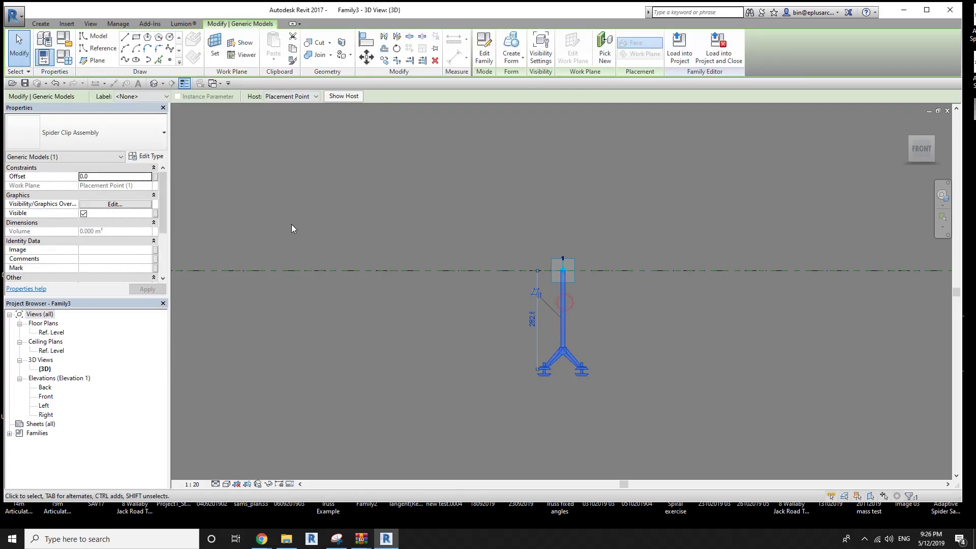
scroll(143, 240, down, 3)
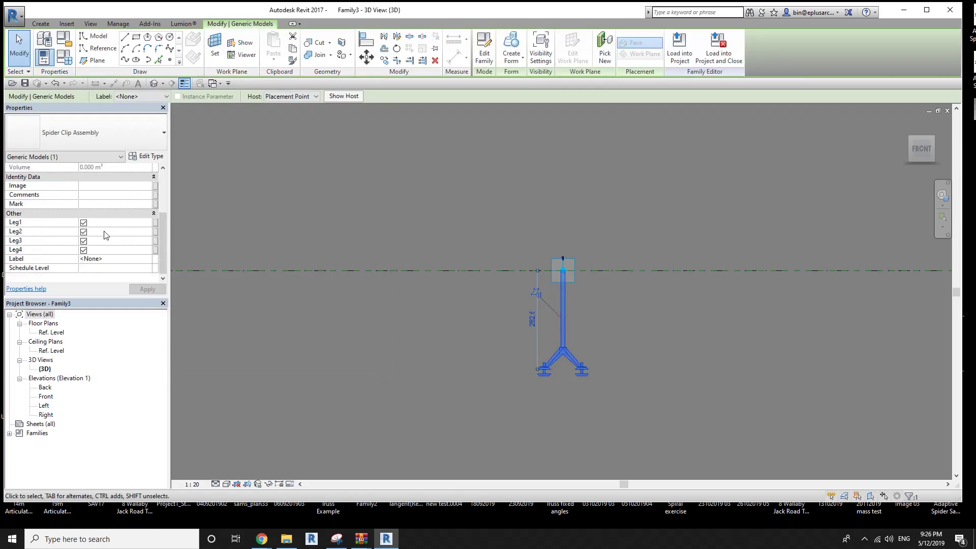
scroll(106, 229, up, 3)
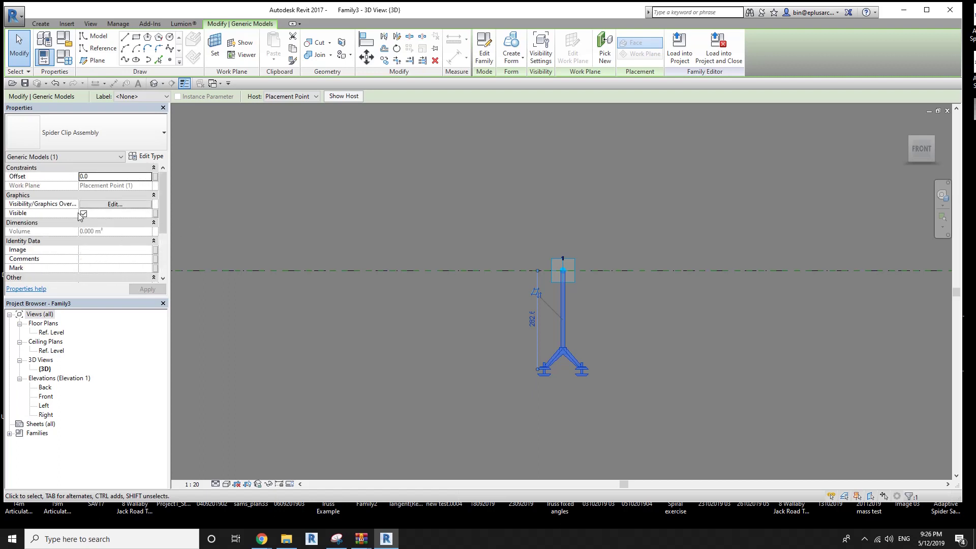
middle_drag(409, 258, 398, 241)
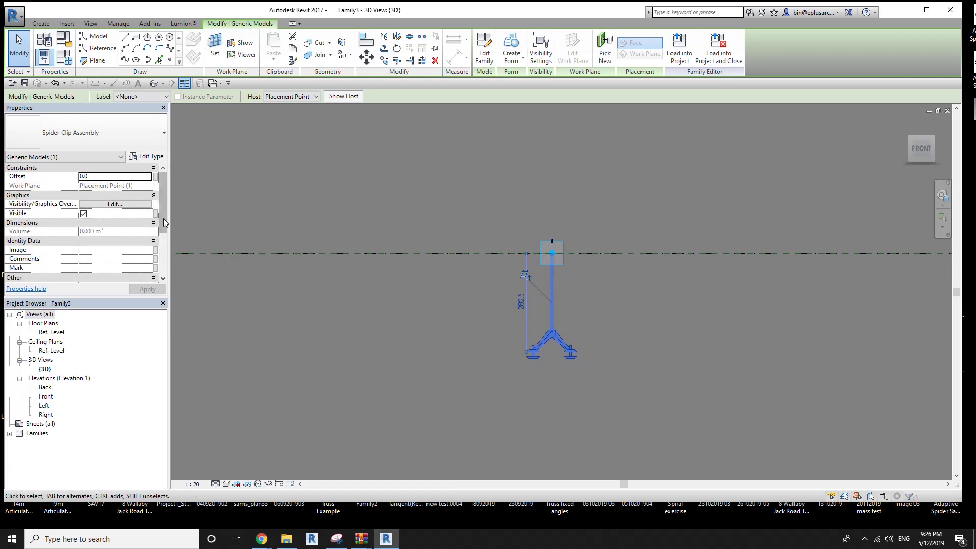
click(151, 158)
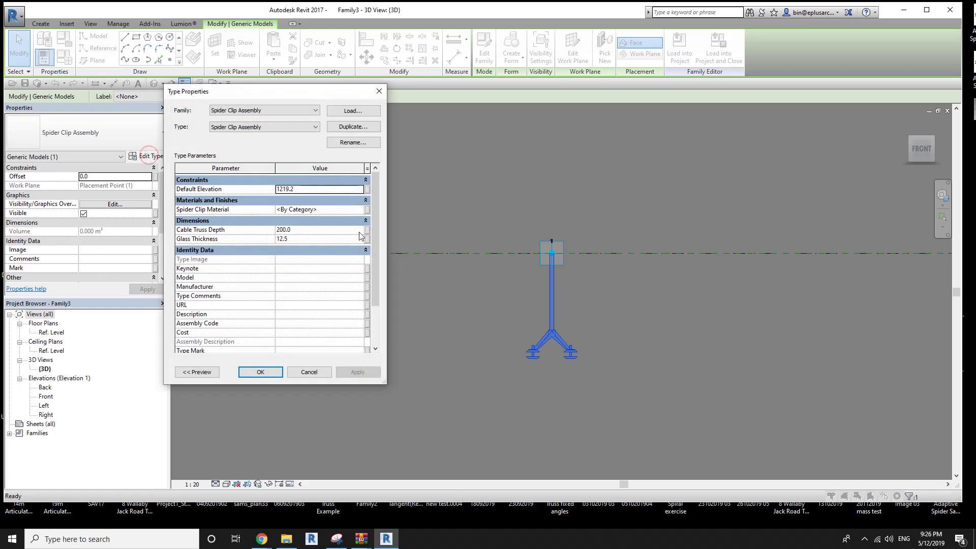
- Associate the clip's material and Cable Truss Depth with new matching family parameters
click(367, 209)
click(633, 354)
text(Spider Slip Material)
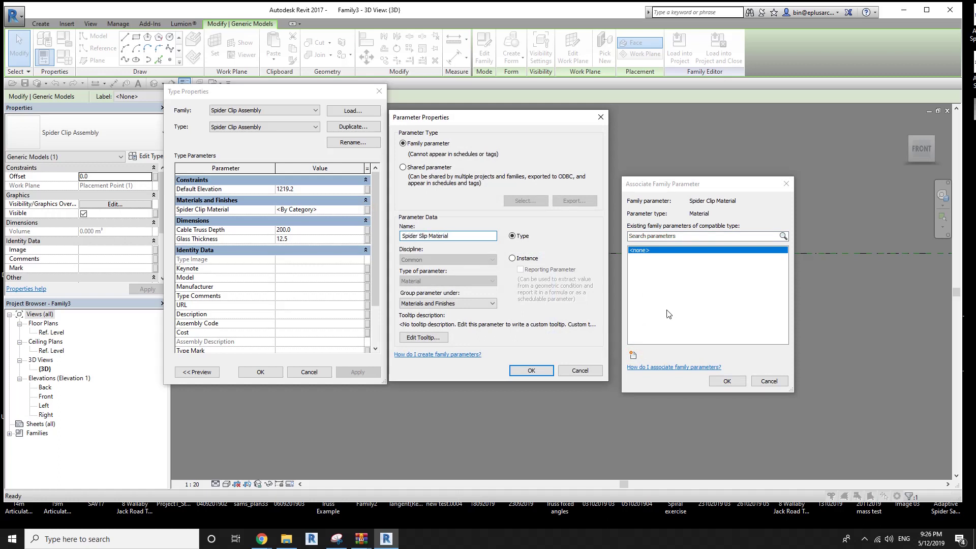
click(551, 368)
click(727, 381)
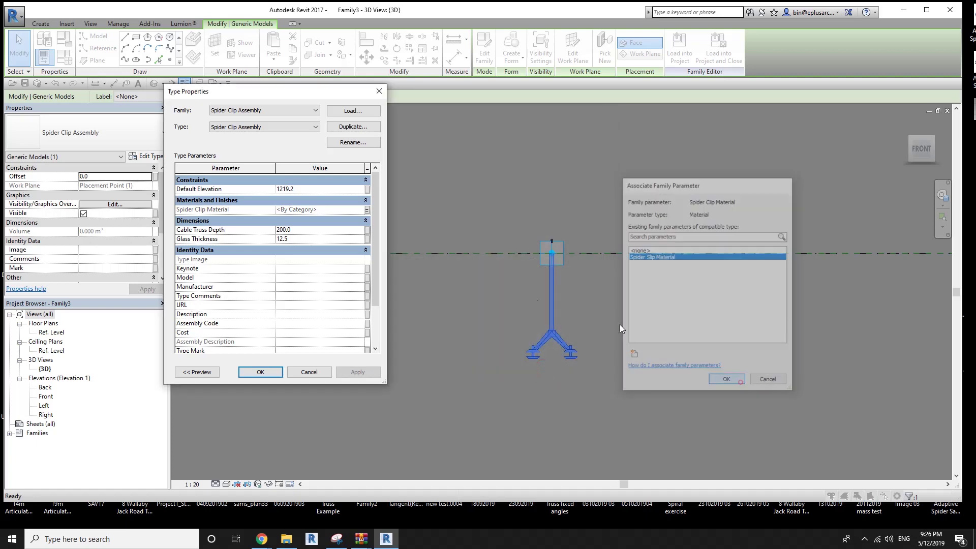
click(368, 230)
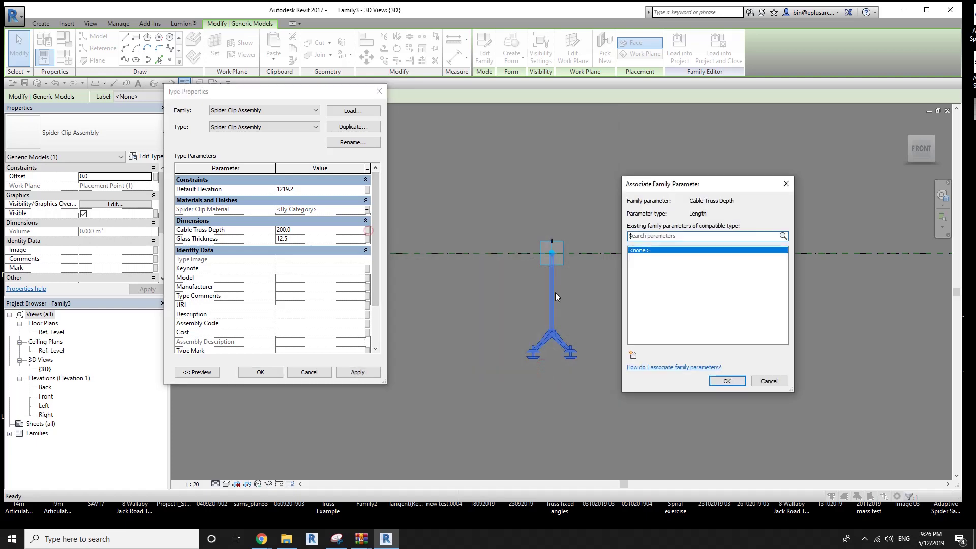
click(633, 355)
text(Cable Truss Depth)
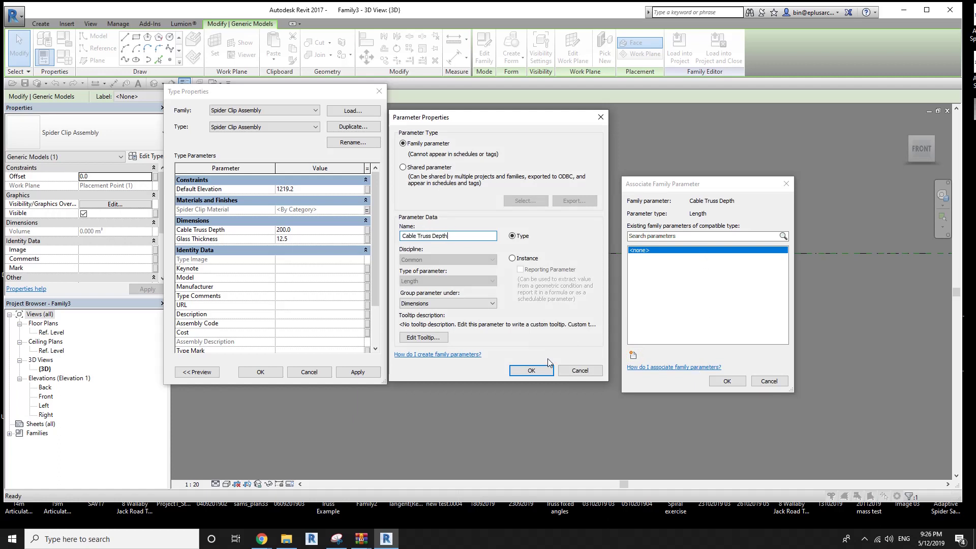
click(544, 370)
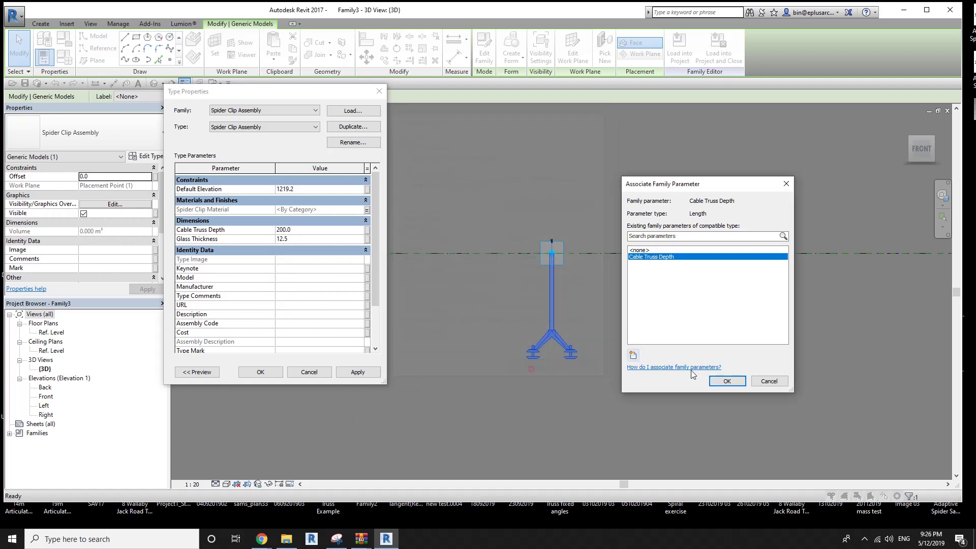
click(727, 380)
- Associate Glass Thickness with a new Glass Thickness family parameter and accept the changes
click(367, 240)
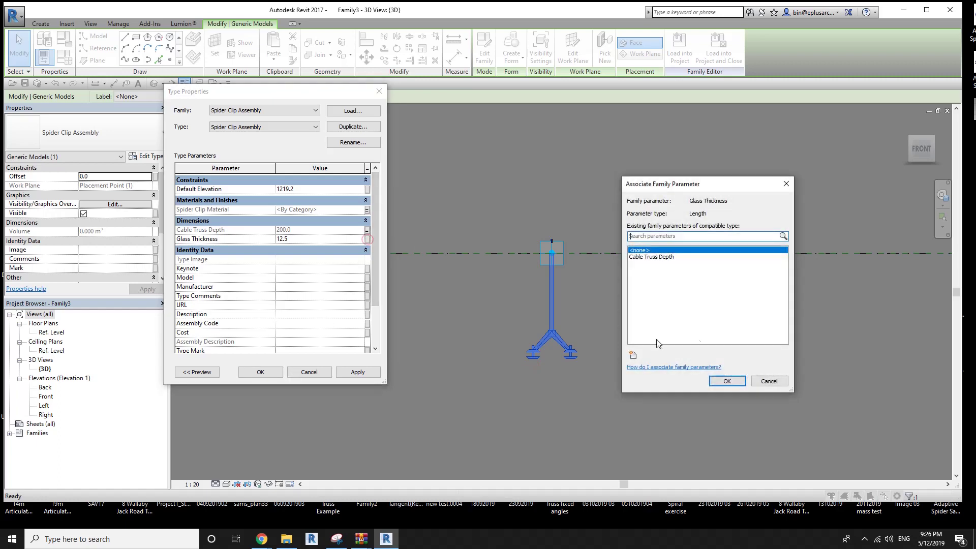
click(634, 356)
text(Glass Thickne)
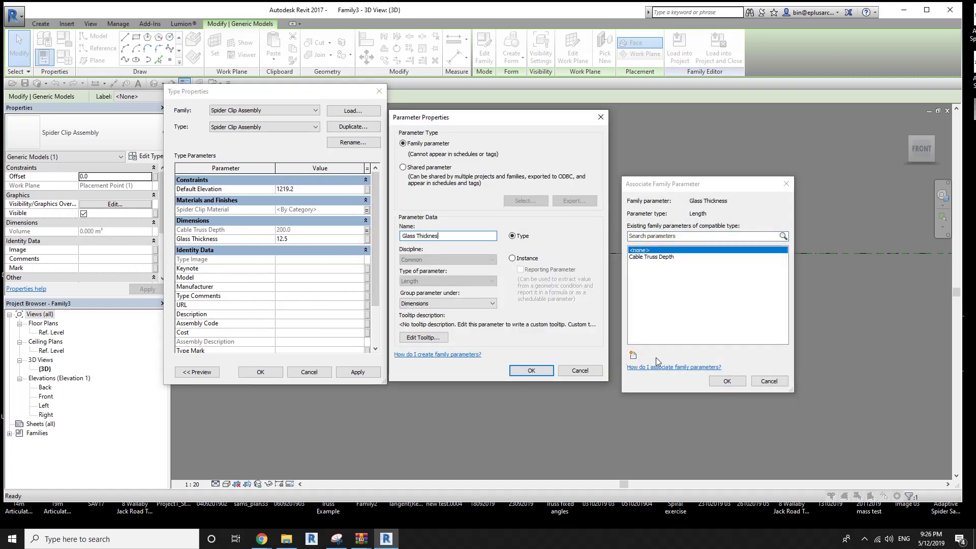
text(s)
click(544, 371)
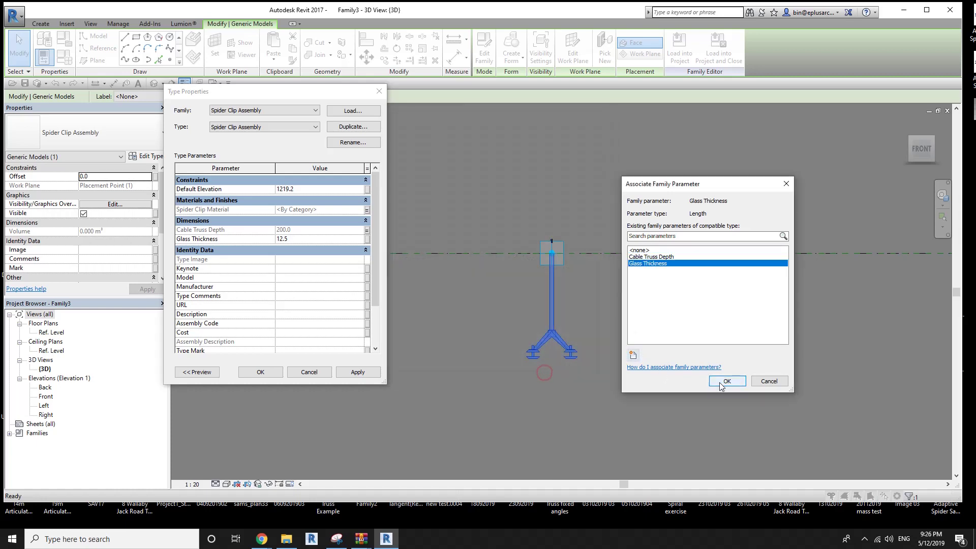
click(720, 384)
click(278, 375)
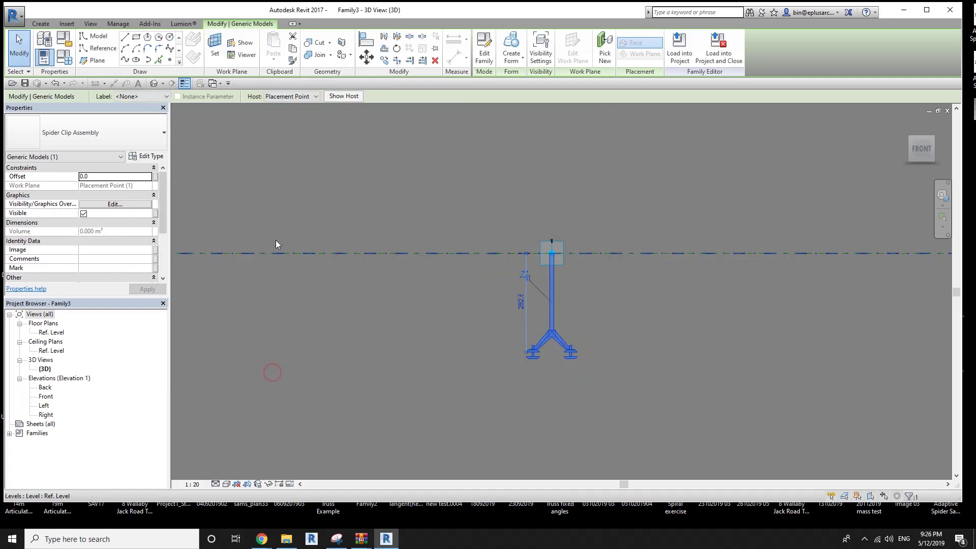
- Associate Leg1 and Leg2 with new Yes/No family parameters named Leg1 and Leg2
scroll(49, 239, down, 2)
scroll(48, 240, down, 2)
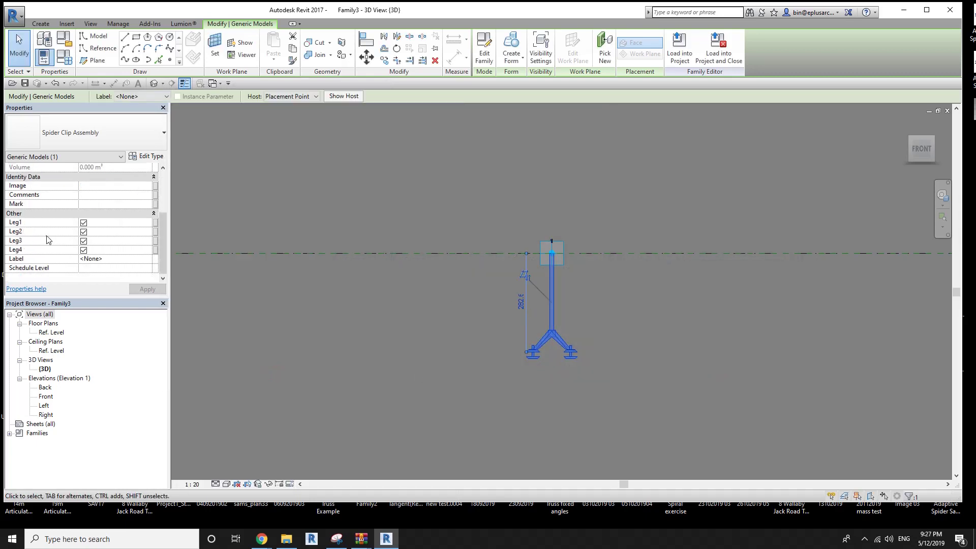
click(156, 224)
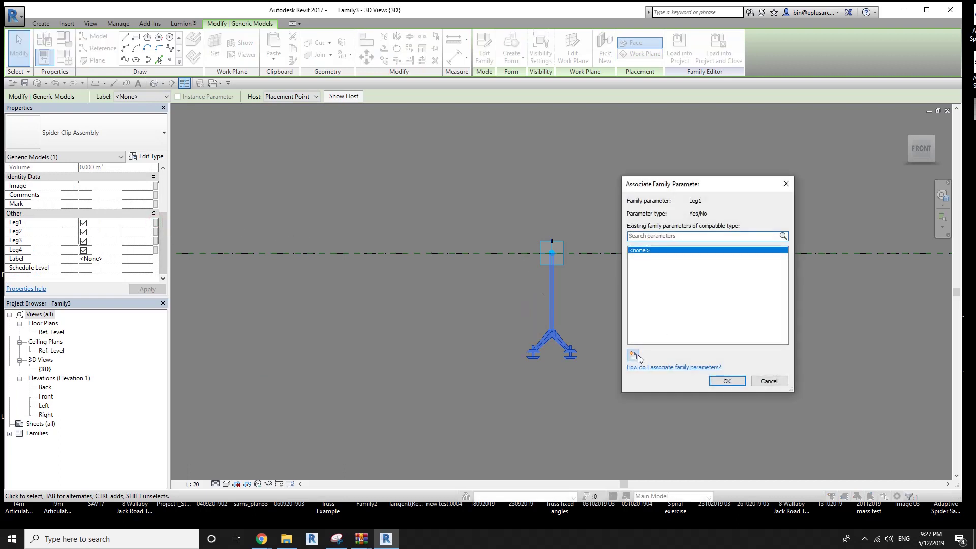
click(634, 356)
text(Le)
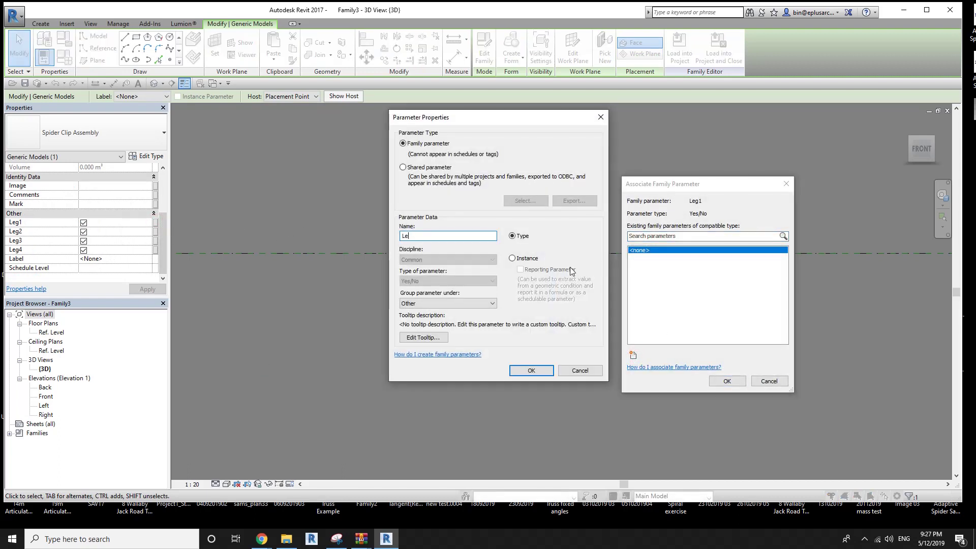
text(g1)
click(531, 371)
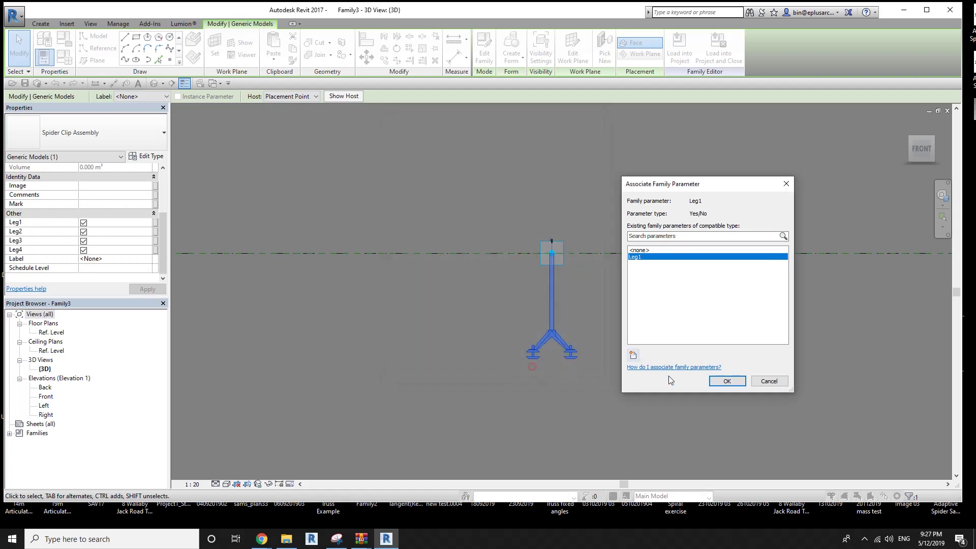
click(726, 381)
click(155, 232)
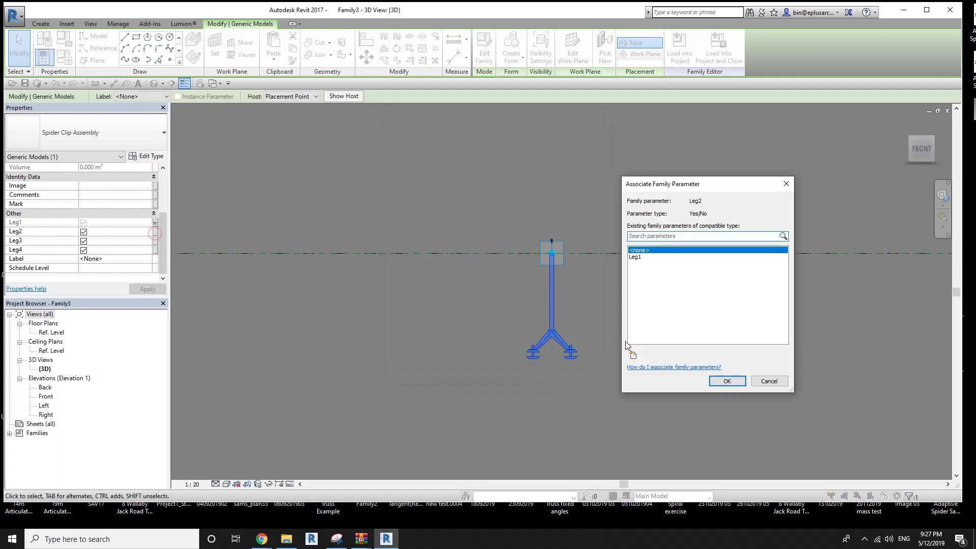
click(633, 355)
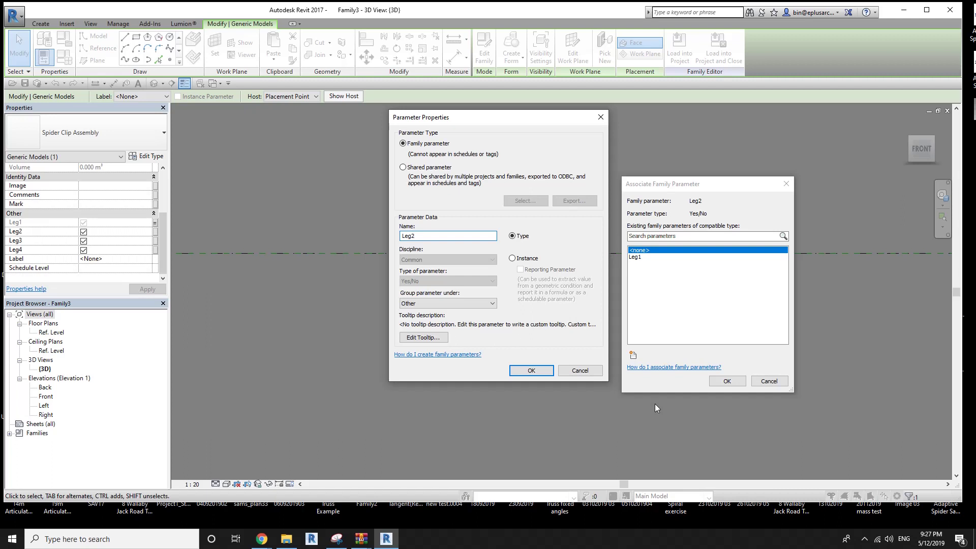
click(540, 374)
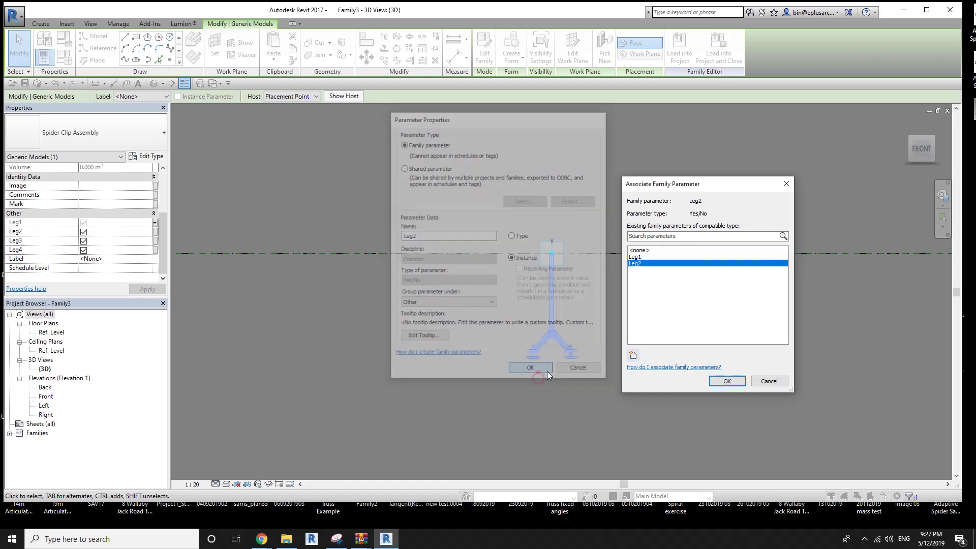
click(733, 379)
- Associate Leg3 and Leg4 with new family parameters Leg3 and Leg4, Leg4 as instance
click(155, 241)
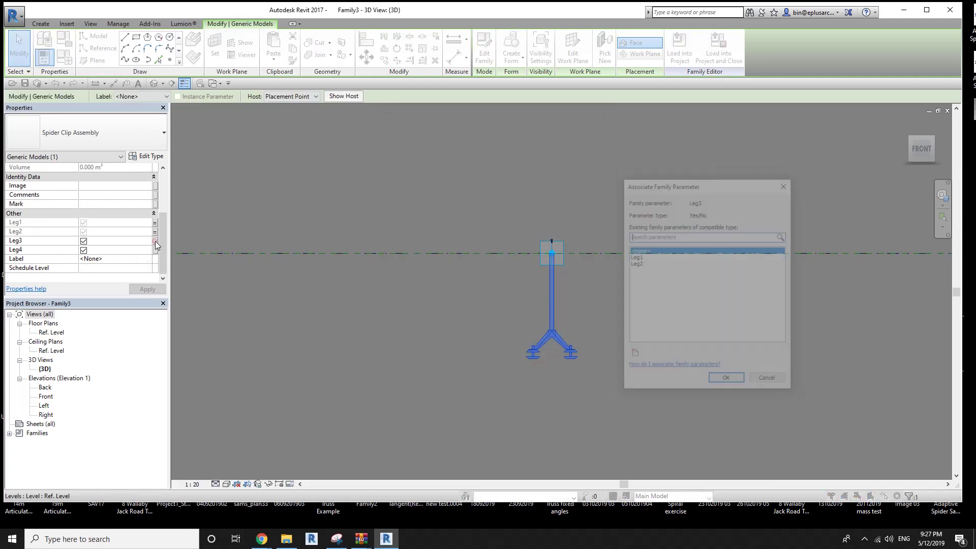
click(633, 356)
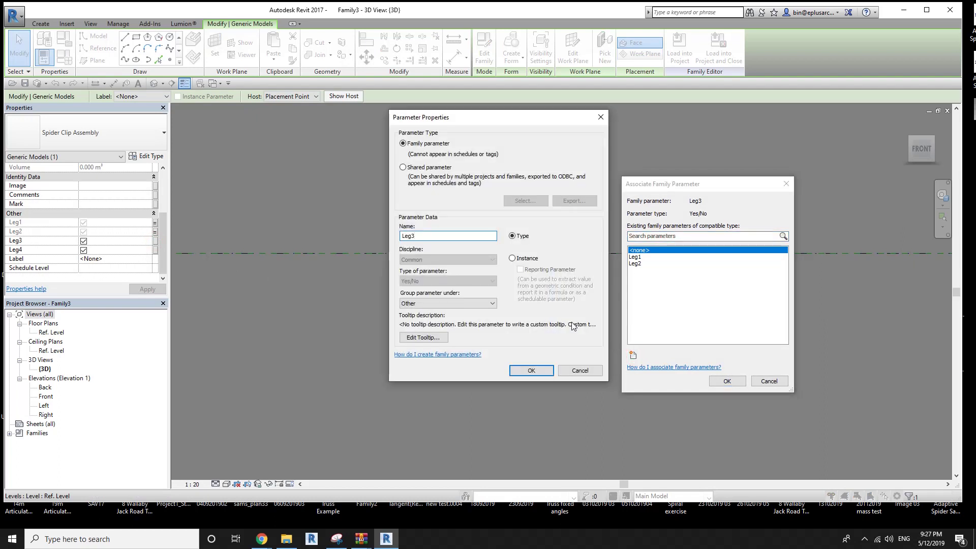
click(531, 370)
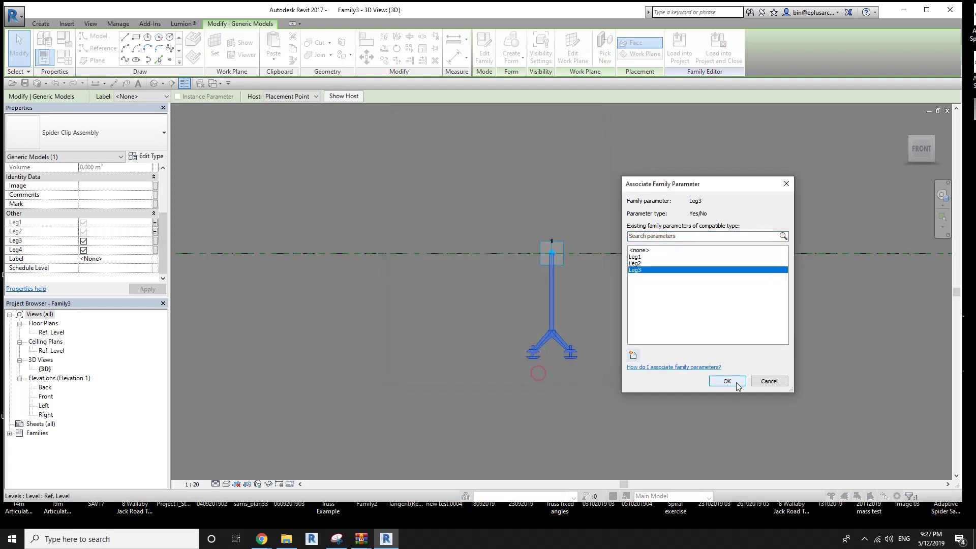
click(727, 381)
click(156, 249)
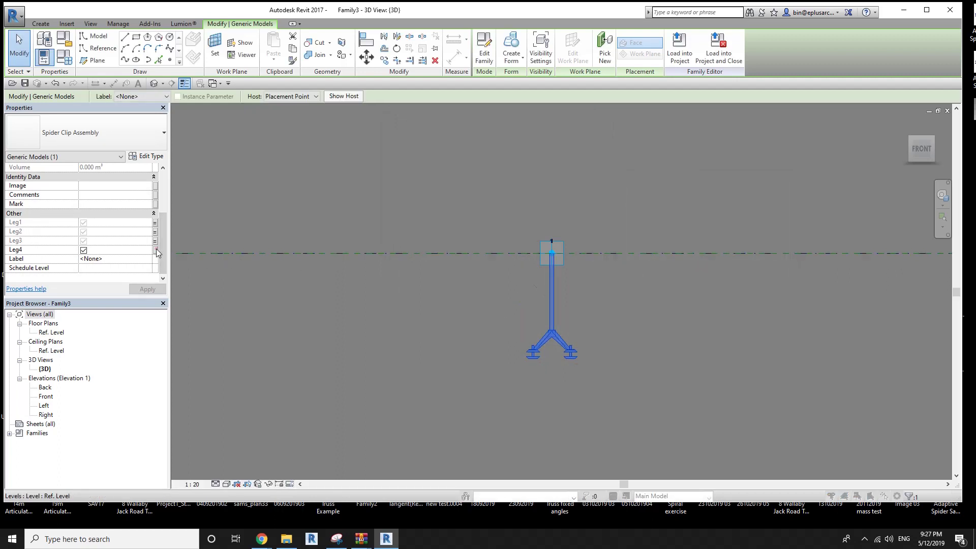
click(633, 355)
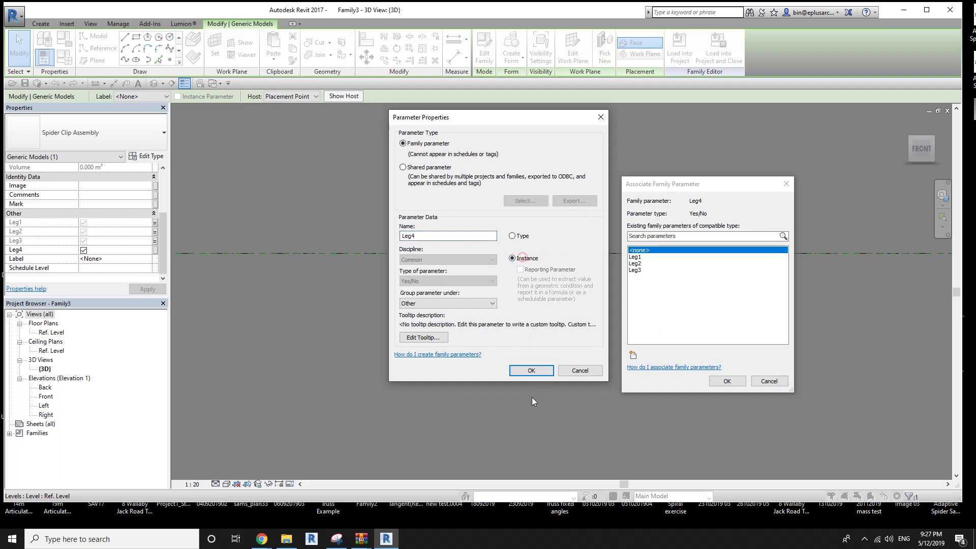
click(531, 370)
click(728, 381)
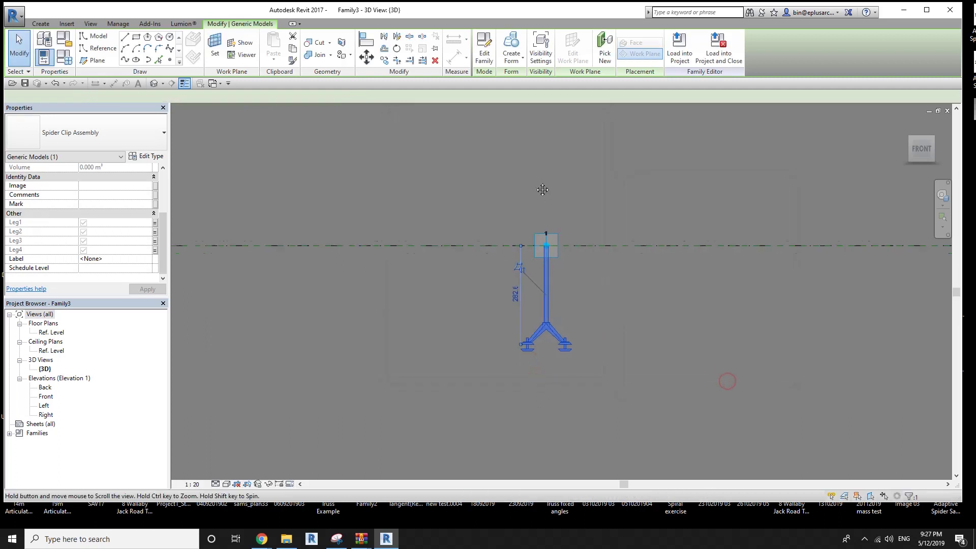
- Attempt Load into Project and dismiss the no-open-projects warning
middle_drag(542, 190, 547, 179)
click(719, 51)
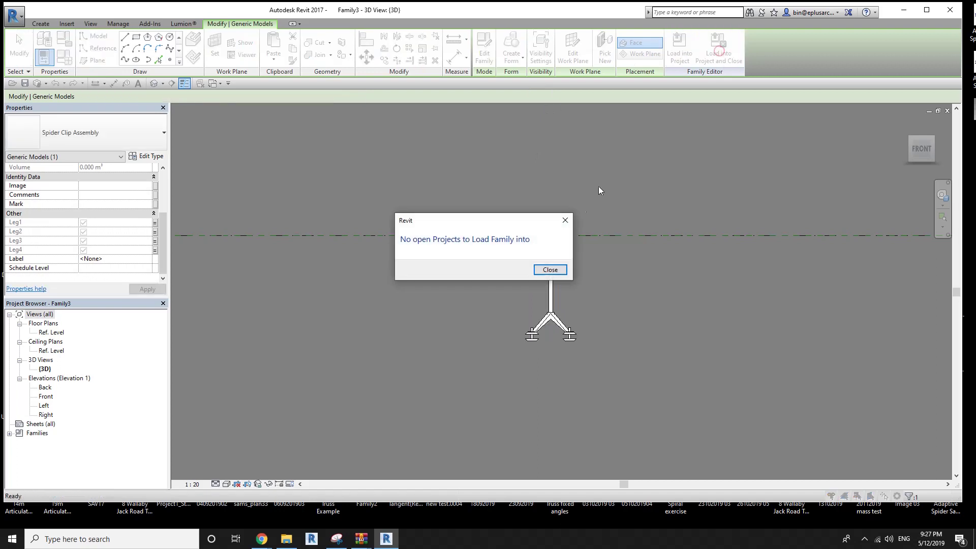
click(550, 270)
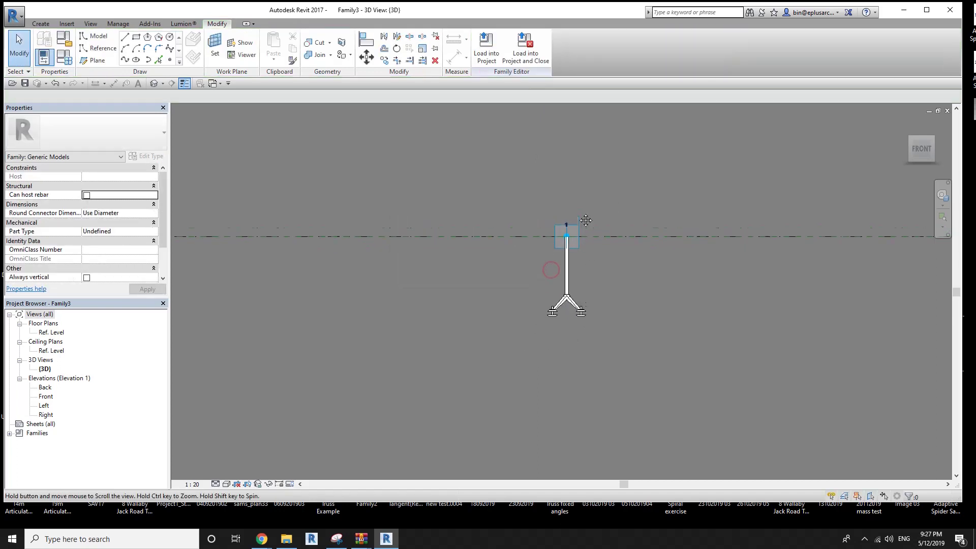
- Create a new family from the Metric Generic Model Adaptive template
click(15, 16)
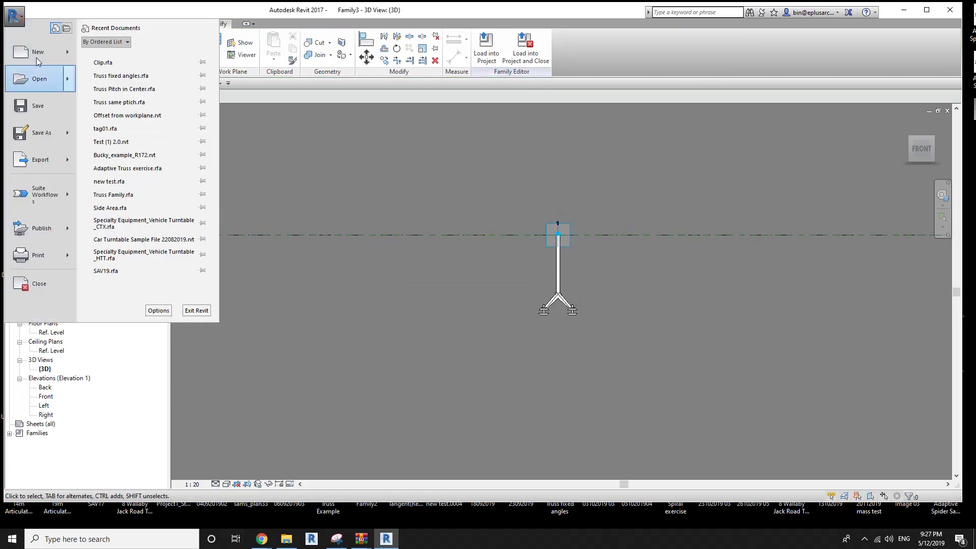
click(68, 52)
click(96, 86)
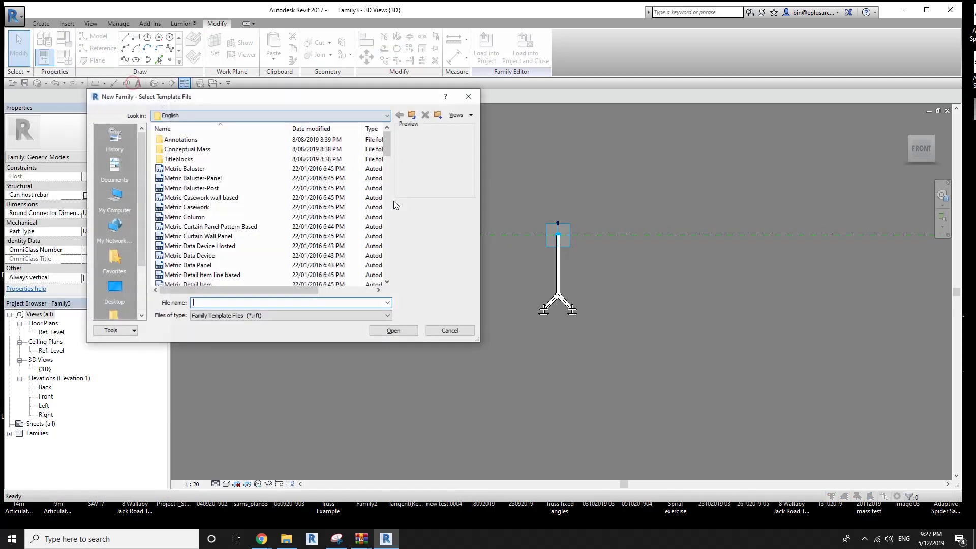
scroll(254, 229, down, 6)
scroll(249, 224, down, 2)
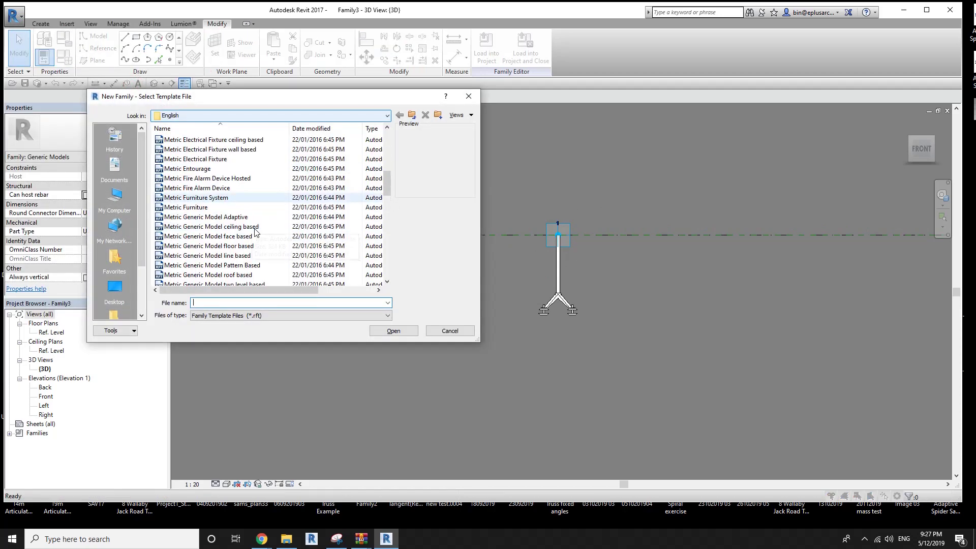
scroll(234, 198, down, 1)
click(229, 189)
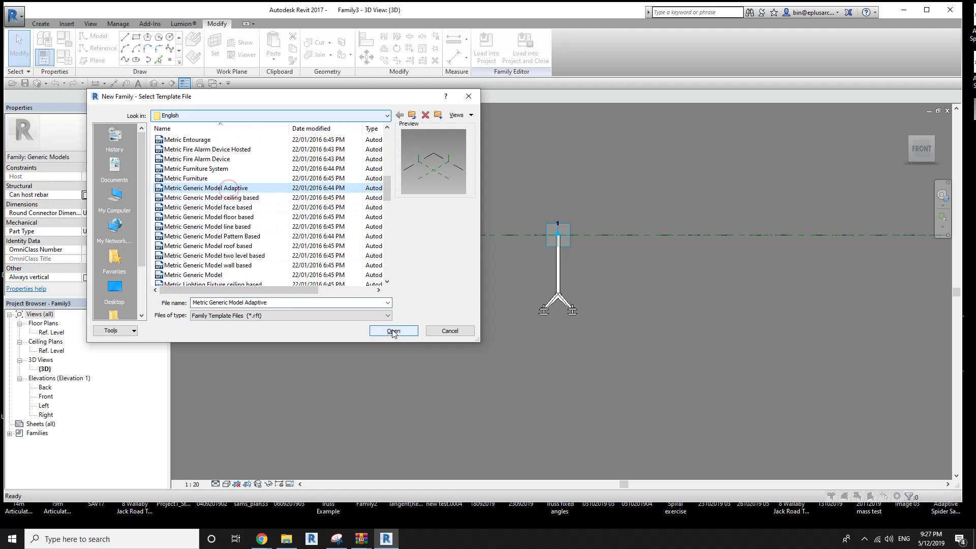
click(393, 331)
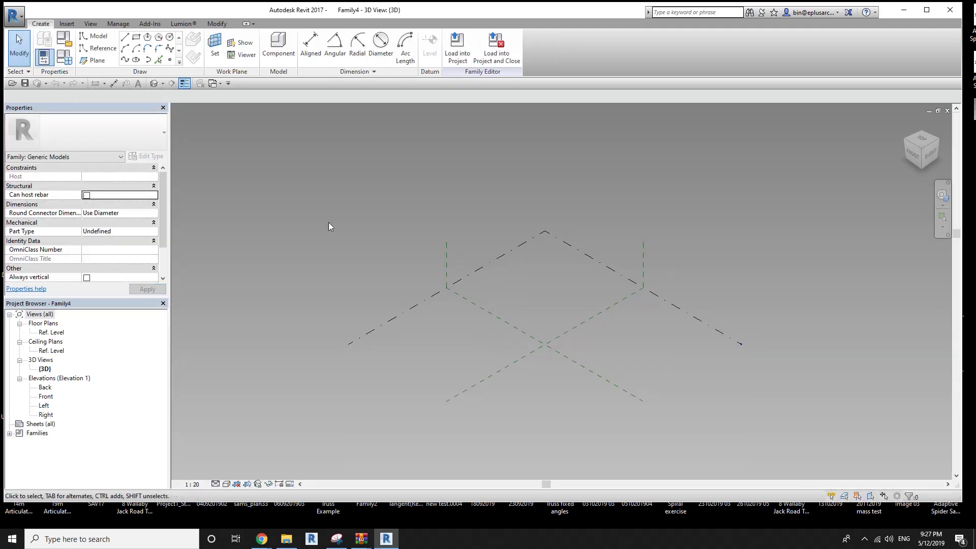
- Place four reference points on the level and make them adaptive
click(174, 59)
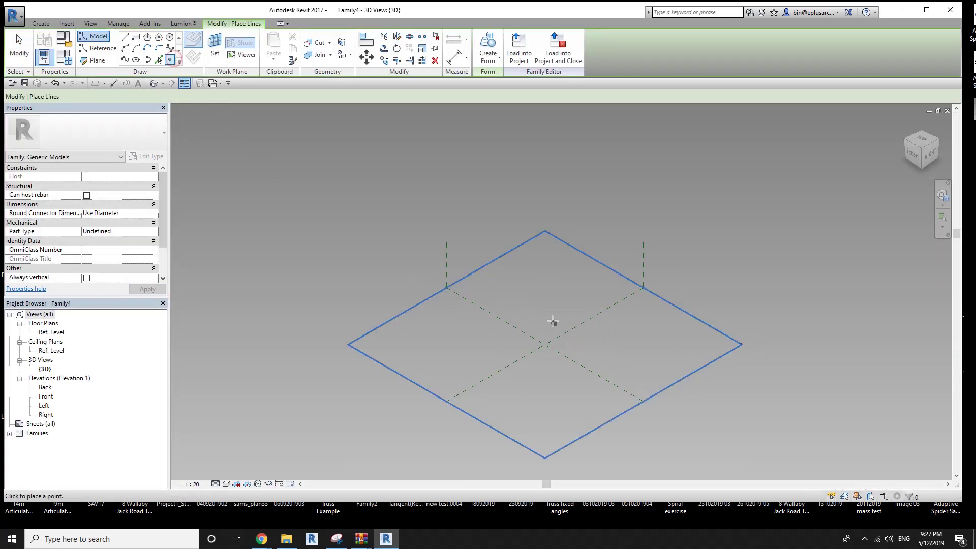
mouse_move(596, 356)
shift+middle_down()
mouse_move(700, 361)
mouse_move(518, 339)
shift+middle_up()
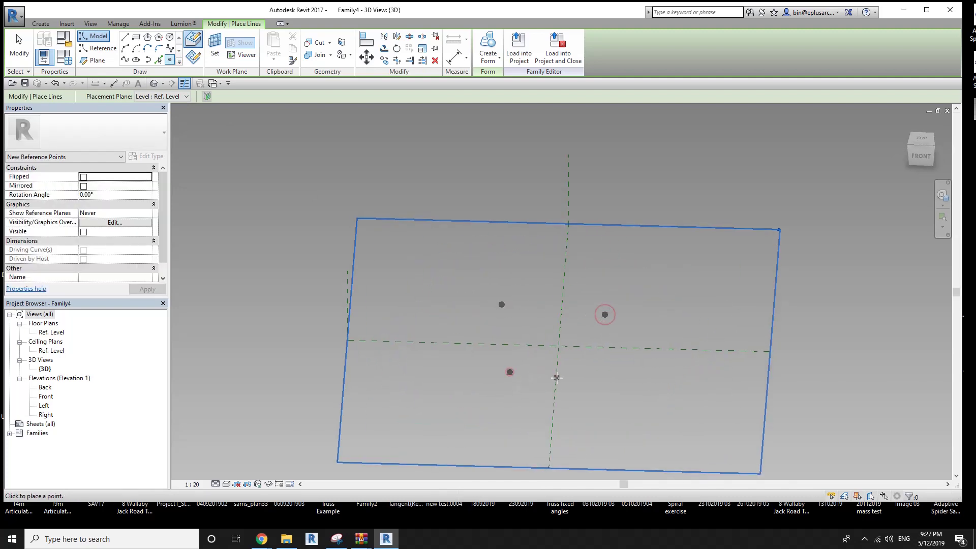
click(601, 380)
key(Escape)
key(Escape)
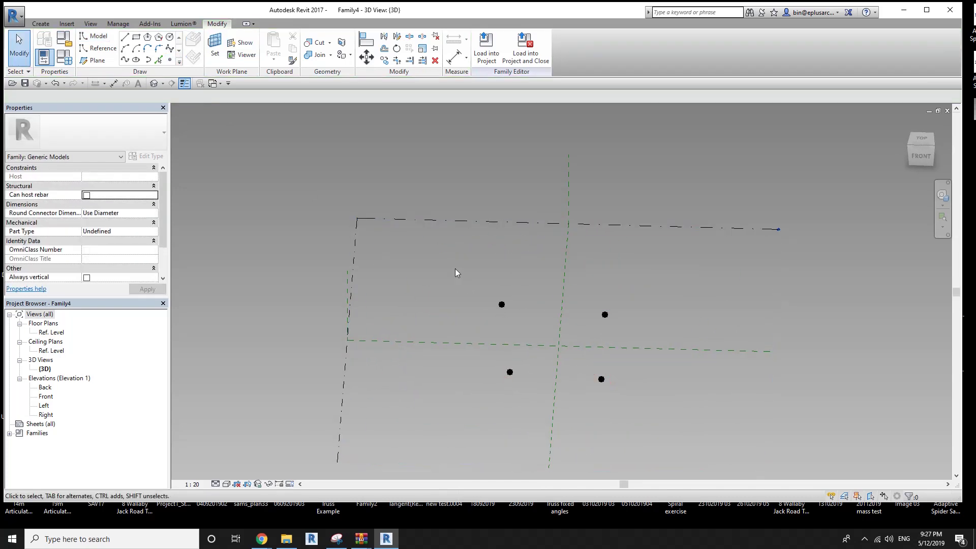
drag(457, 273, 638, 401)
click(536, 48)
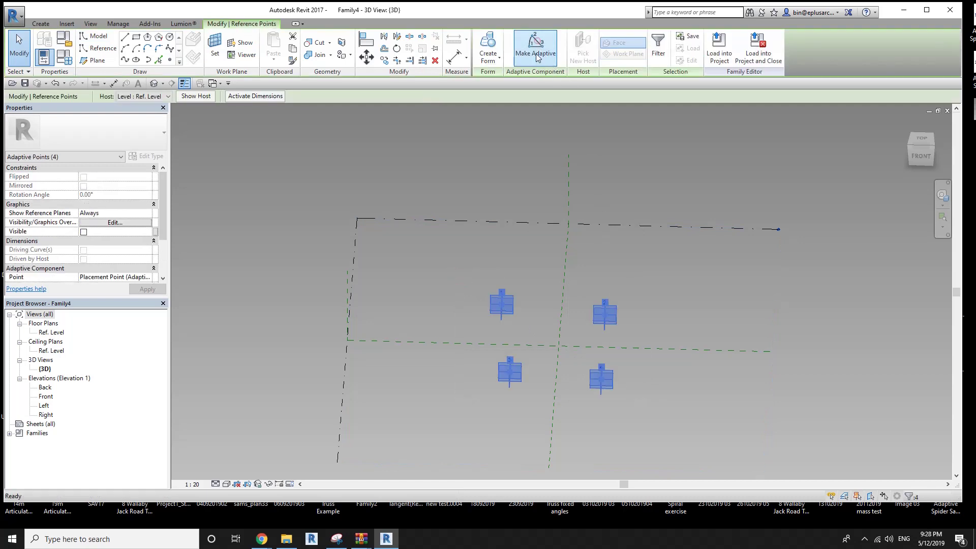
- Renumber adaptive point 4 to 3 so the points run 1–4 around the square
scroll(547, 382, up, 2)
click(548, 376)
scroll(548, 376, up, 2)
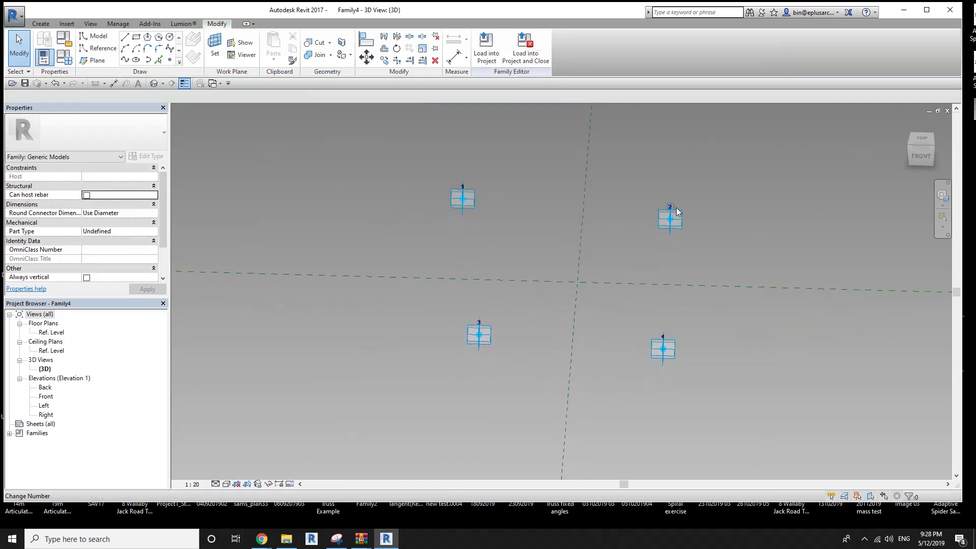
click(660, 351)
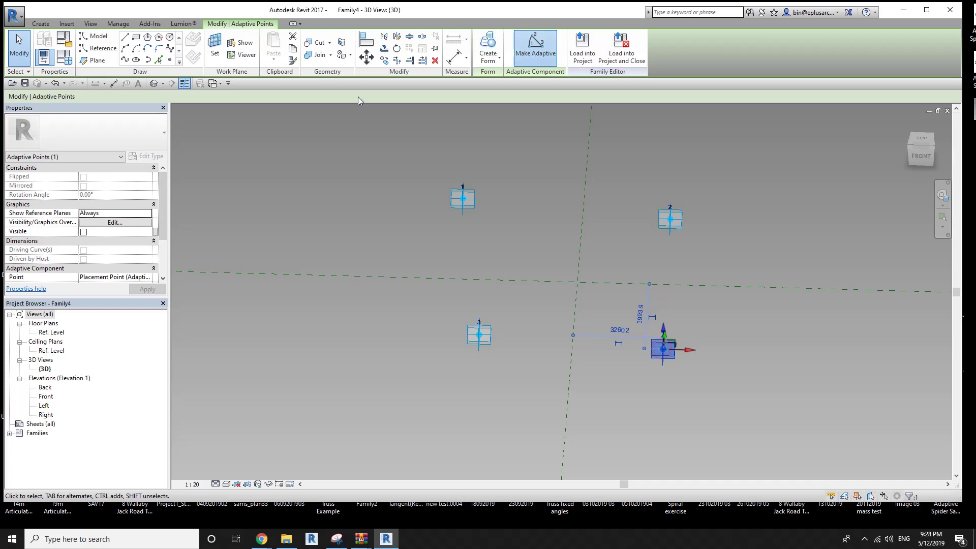
scroll(107, 227, down, 3)
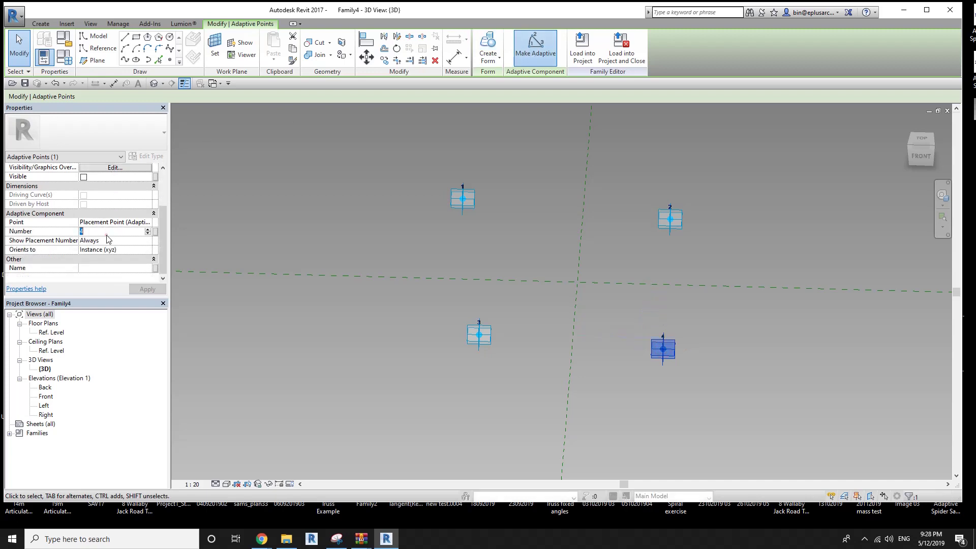
double_click(109, 231)
text(3)
click(560, 264)
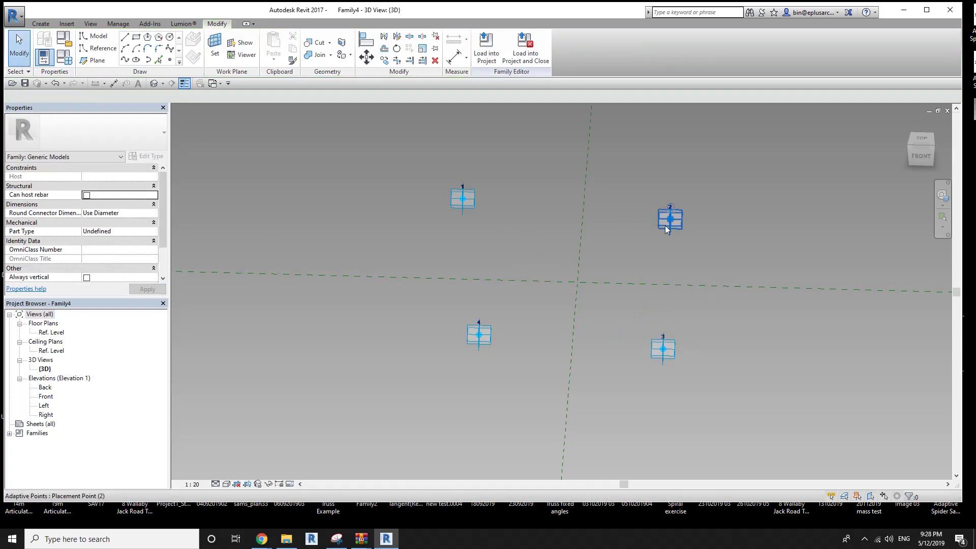
click(210, 84)
- Switch to the Family3 window and review its Family Category and Parameters
click(233, 94)
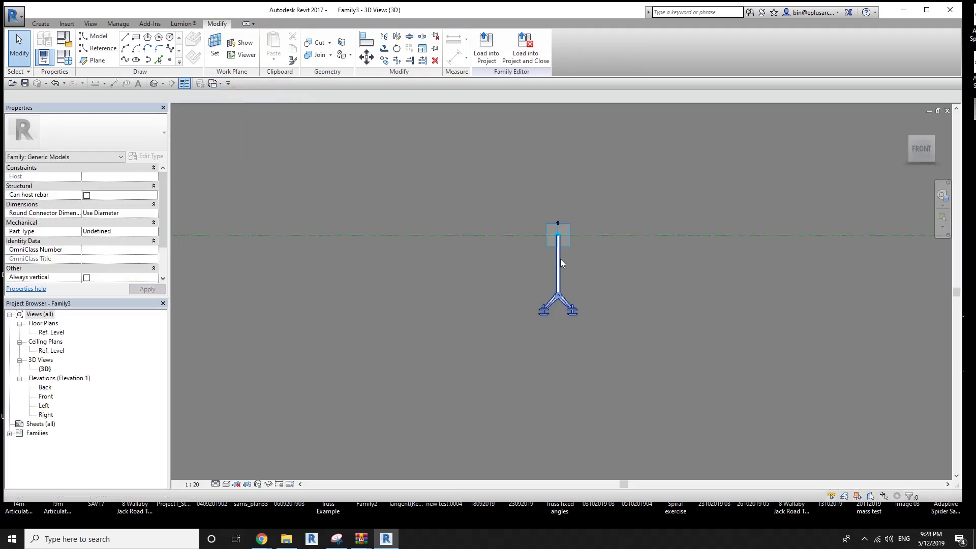
scroll(561, 261, up, 2)
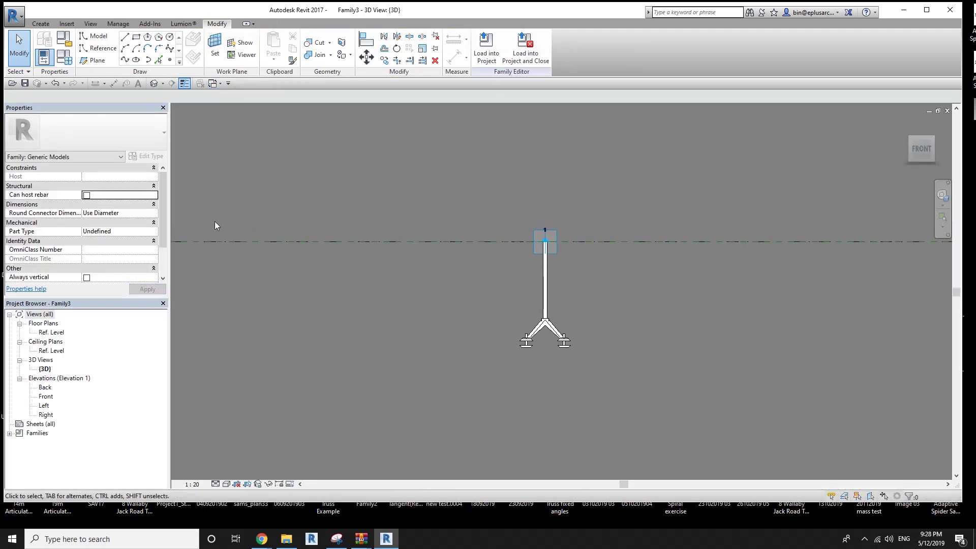
click(64, 39)
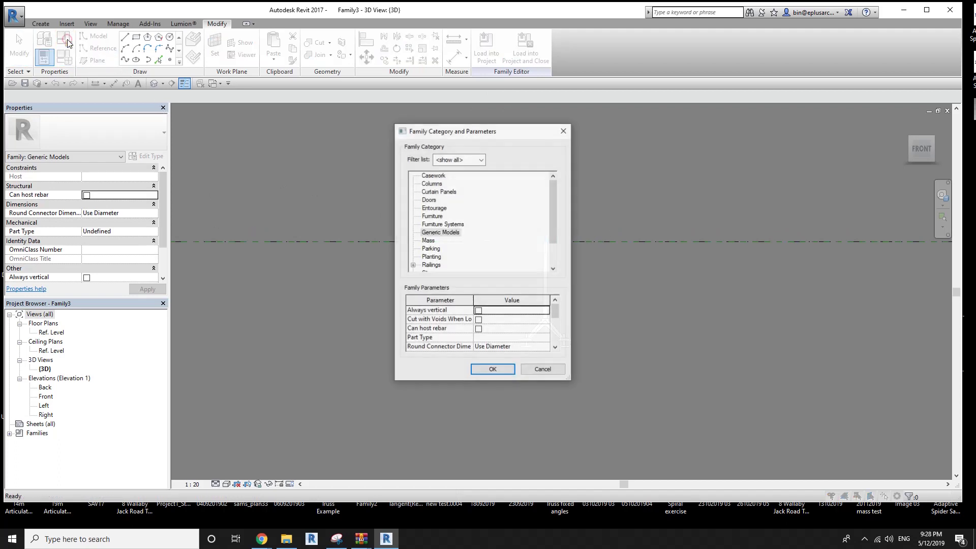
scroll(456, 329, down, 2)
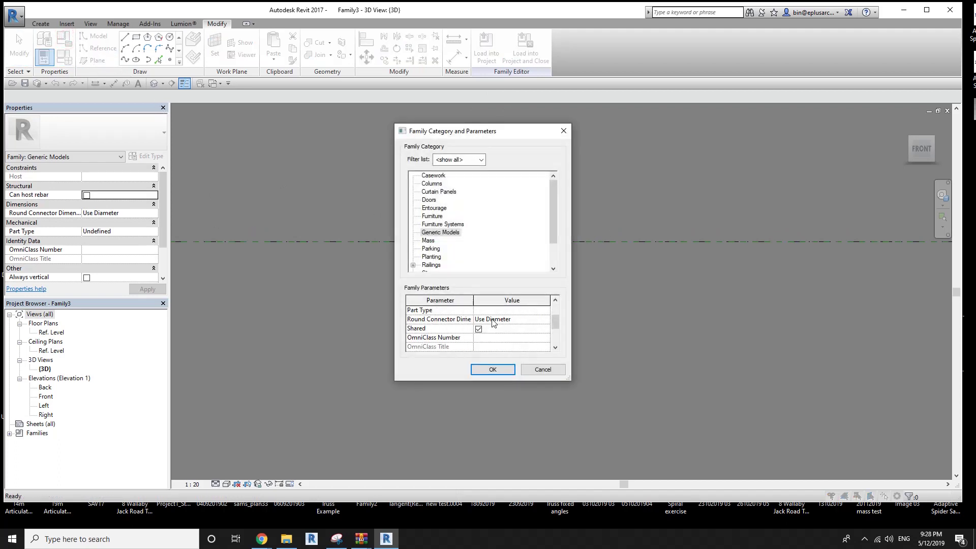
scroll(492, 324, down, 1)
scroll(492, 324, up, 2)
scroll(492, 324, up, 1)
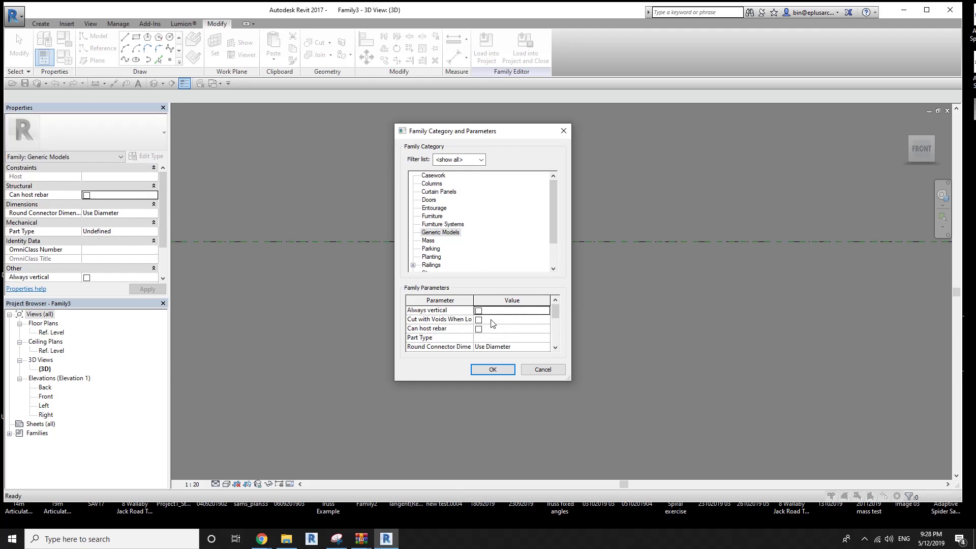
scroll(492, 323, down, 2)
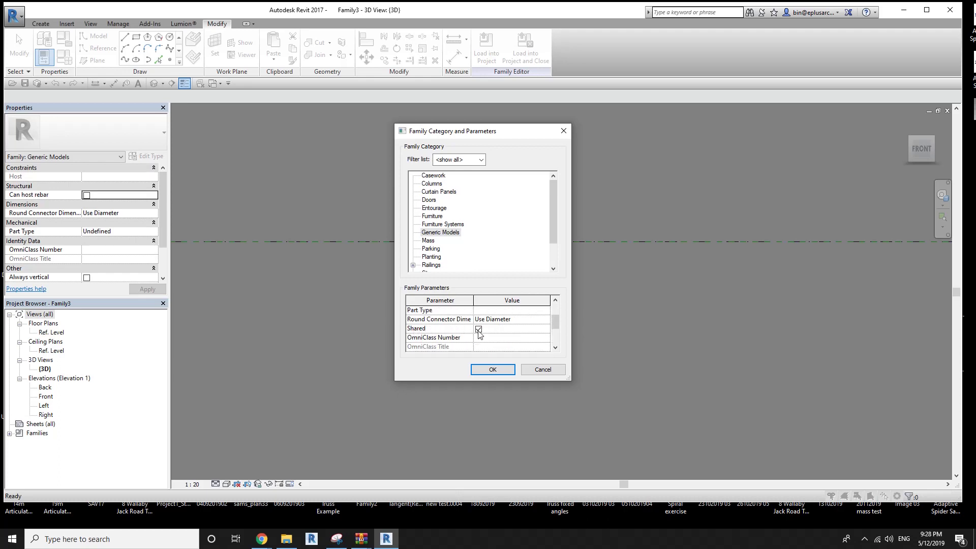
- Accept the category settings, load Family3 into Family4, and close it without saving
click(497, 369)
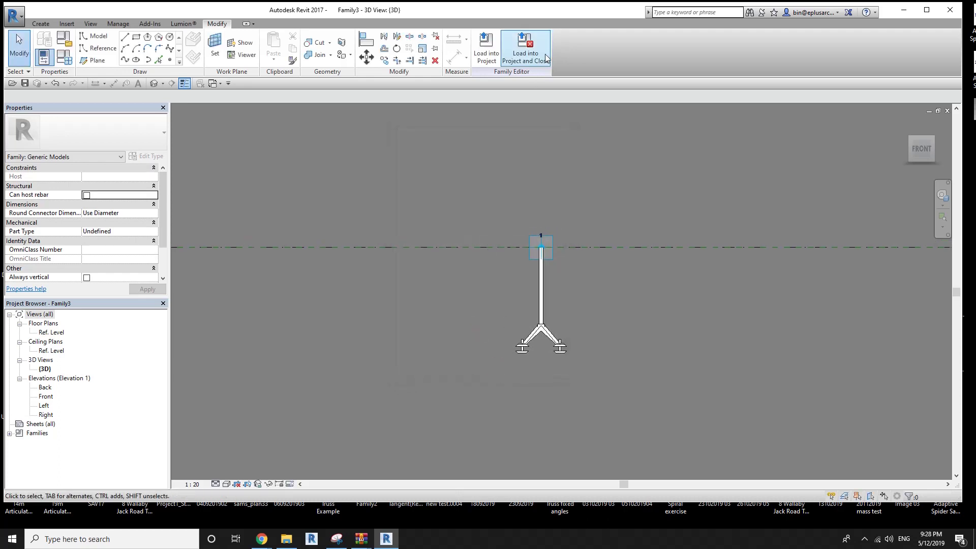
click(520, 62)
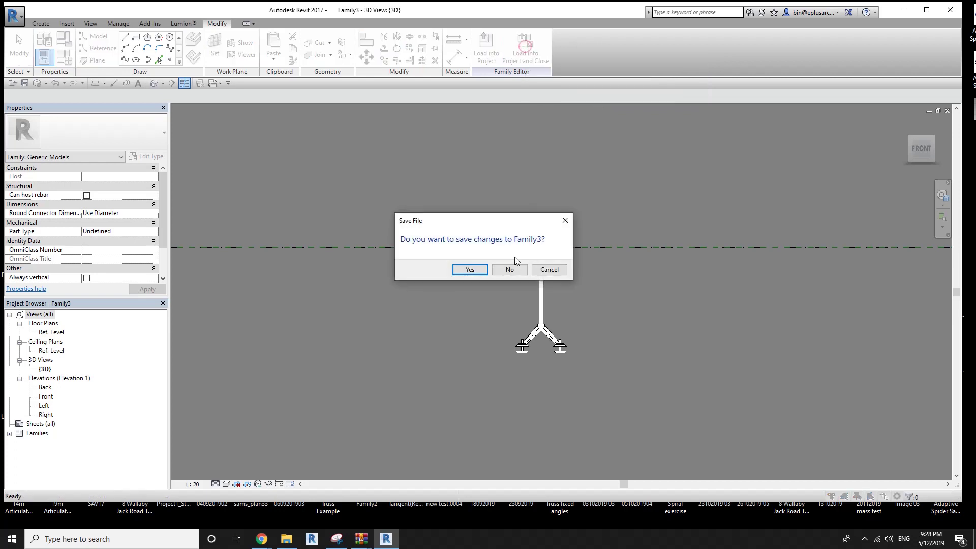
click(509, 269)
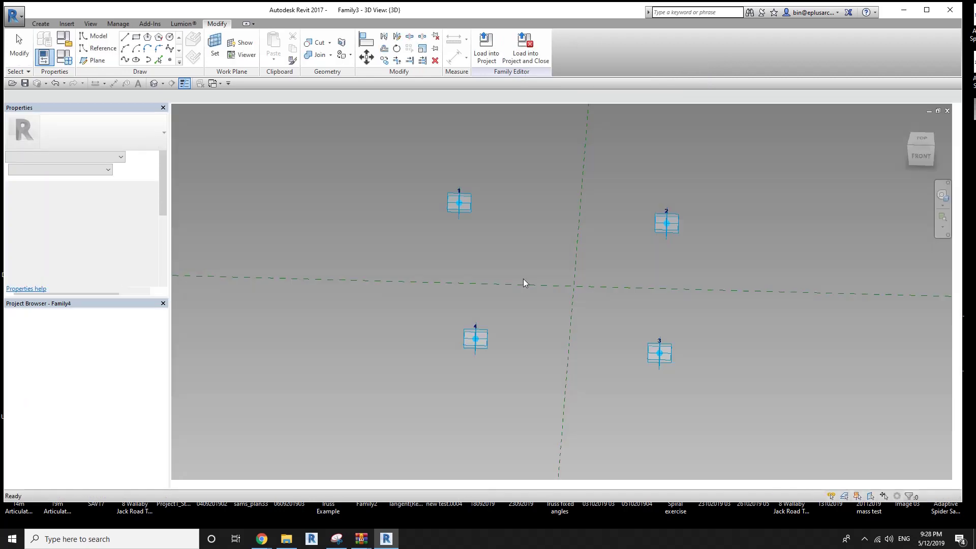
- Place the Family3 connector on the adaptive points
scroll(466, 206, up, 2)
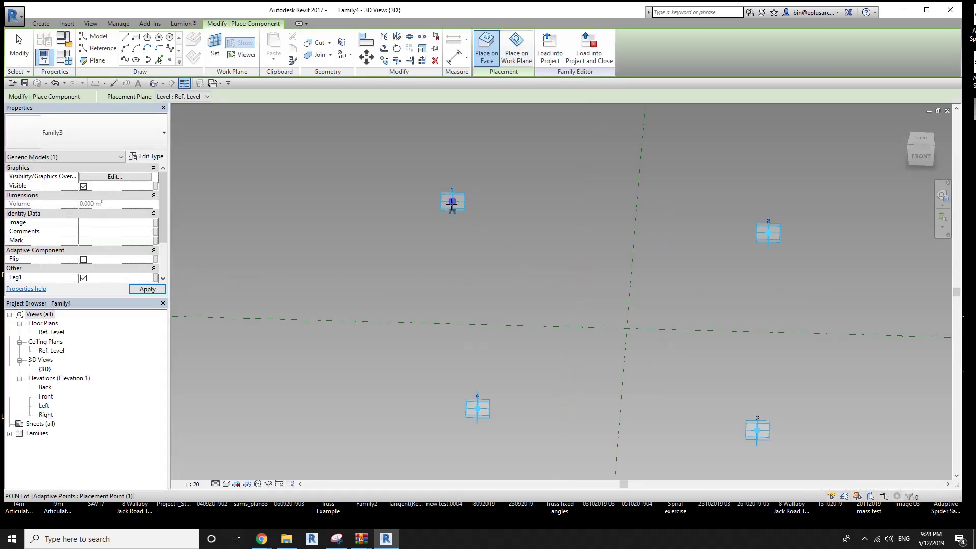
click(769, 233)
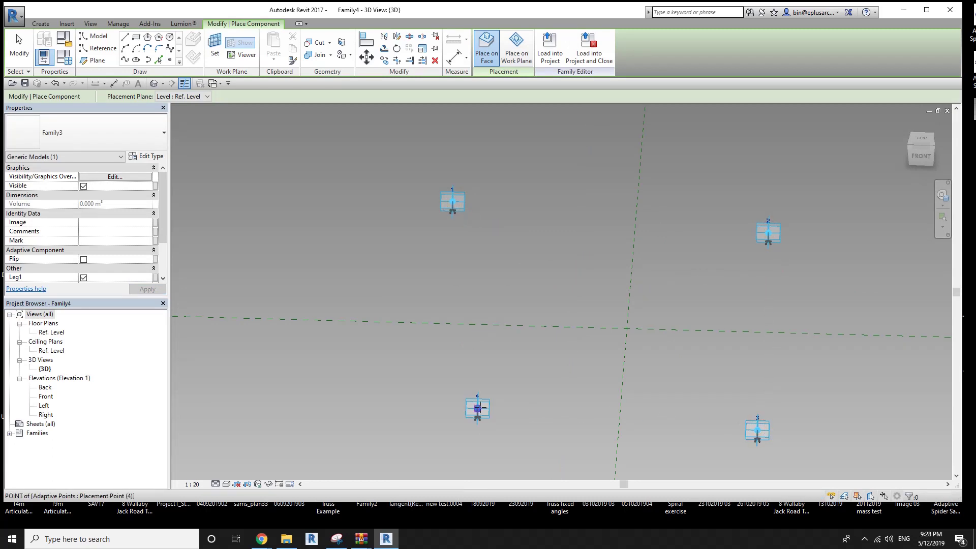
key(Escape)
- Drag adaptive points 1–4 inward to check the connectors follow them
drag(453, 202, 532, 246)
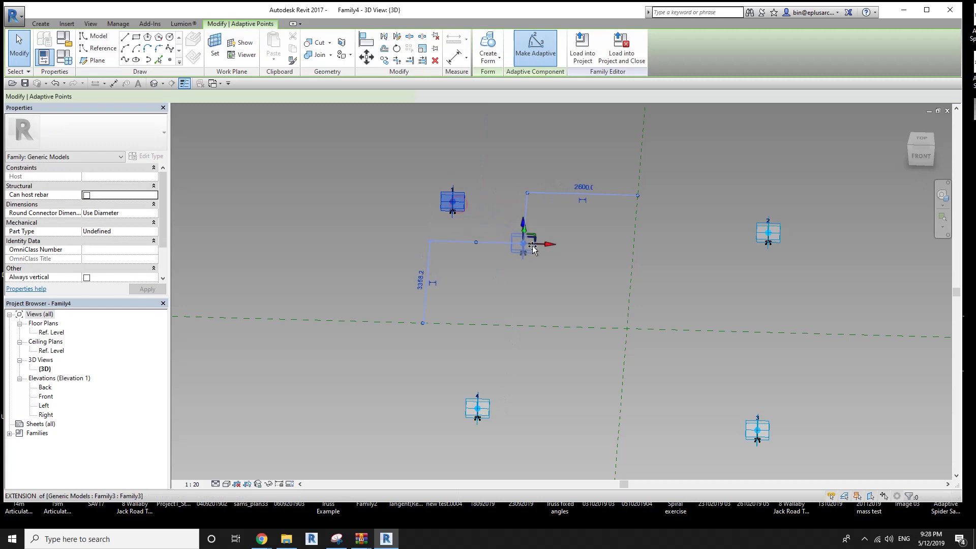
mouse_move(586, 295)
shift+middle_down()
mouse_move(632, 246)
mouse_move(649, 159)
mouse_move(602, 153)
mouse_move(590, 174)
mouse_move(578, 333)
shift+middle_up()
drag(698, 225, 637, 267)
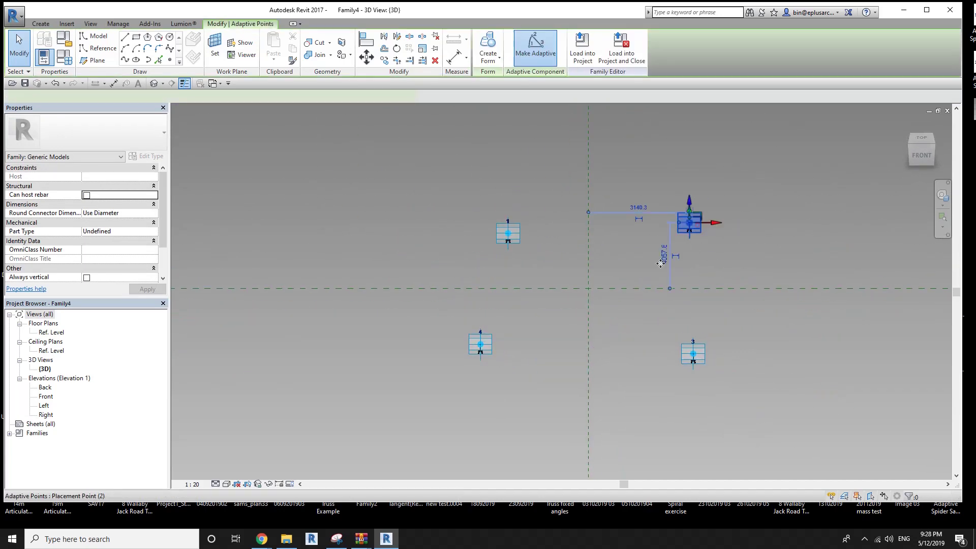
click(694, 352)
drag(694, 352, 618, 314)
click(481, 345)
drag(481, 344, 549, 314)
click(517, 233)
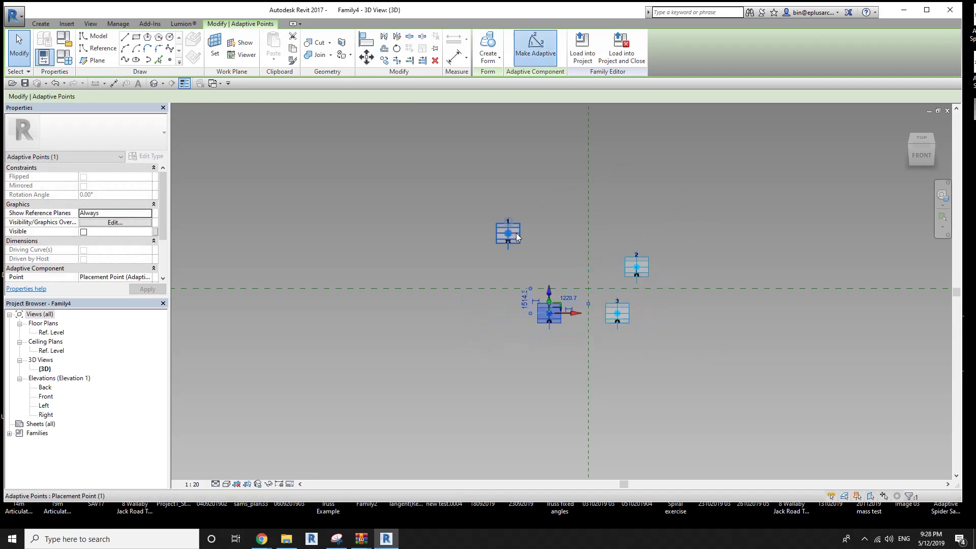
mouse_move(517, 233)
mouse_down()
mouse_move(569, 276)
mouse_move(560, 267)
mouse_up()
scroll(606, 271, up, 5)
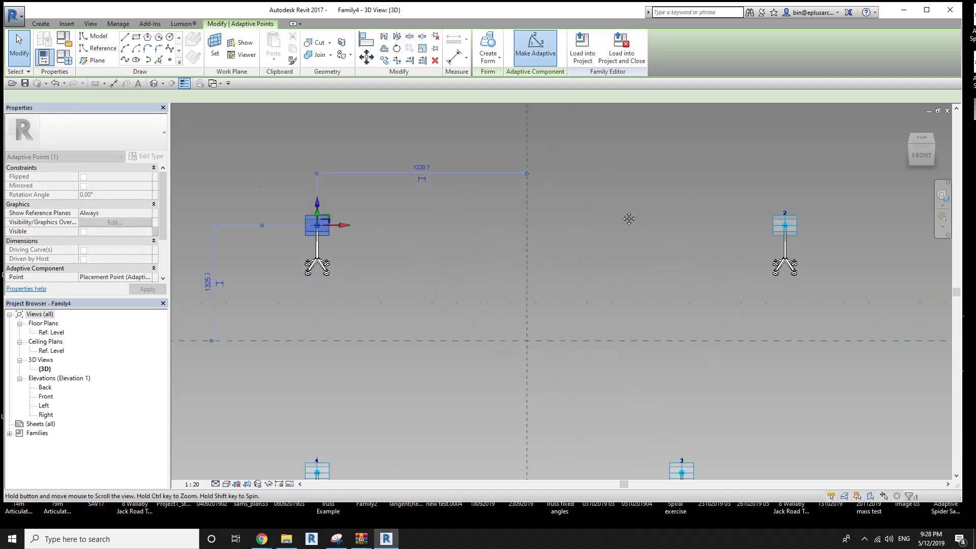
scroll(618, 206, down, 2)
- Select all four adaptive points and view the connectors in perspective
click(532, 201)
click(414, 178)
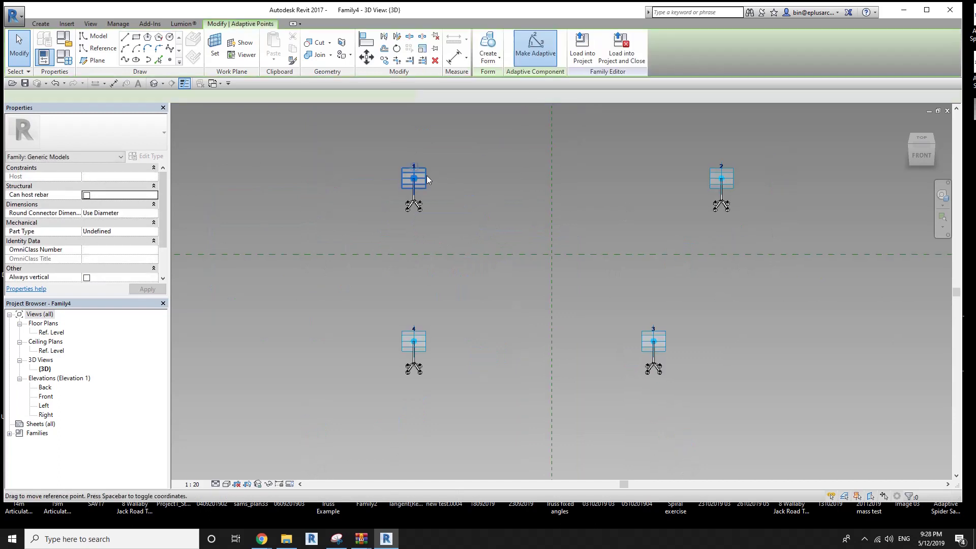
ctrl+click(718, 178)
ctrl+click(660, 340)
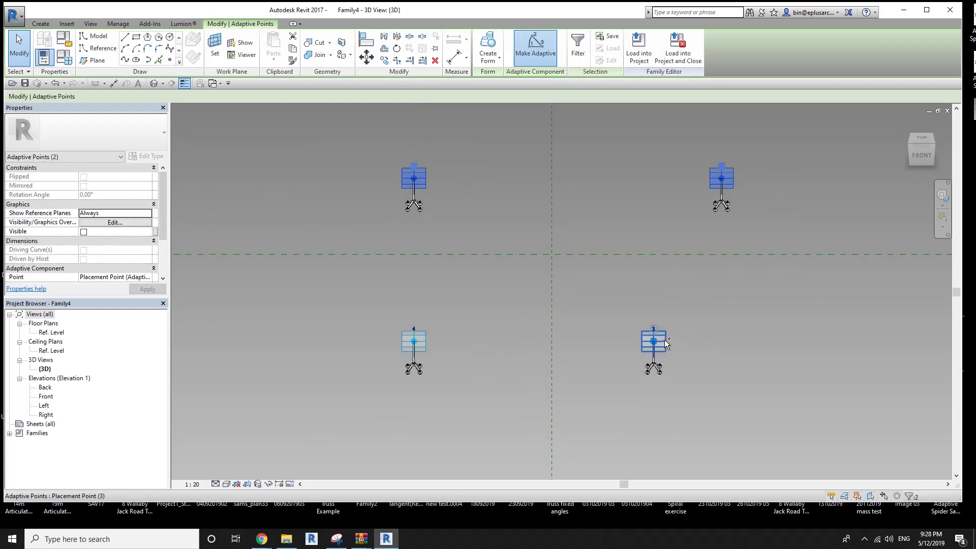
ctrl+click(420, 338)
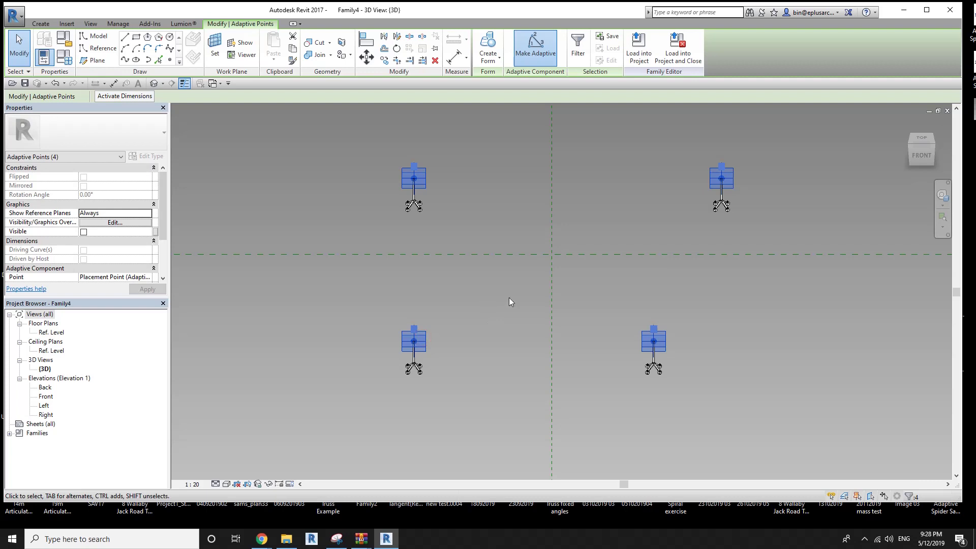
middle_drag(509, 271, 509, 262)
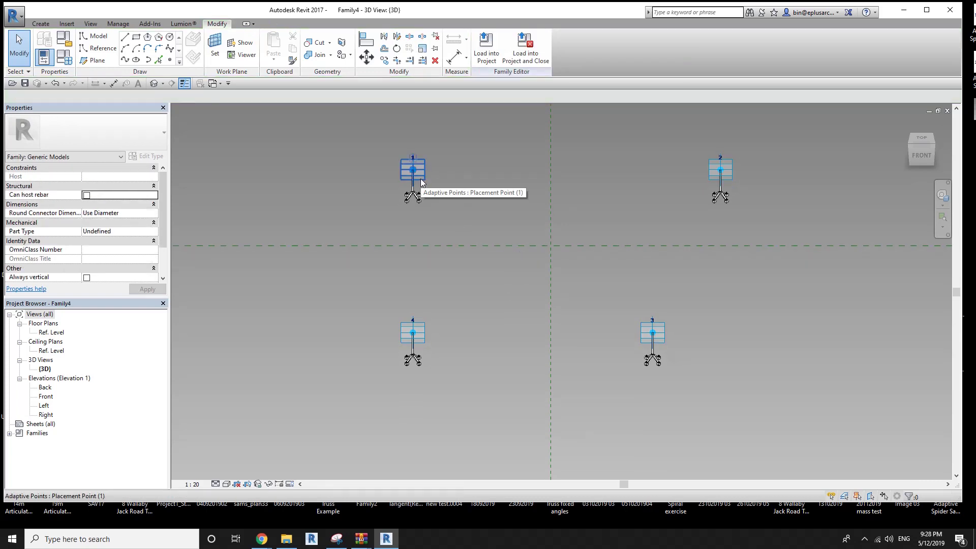
mouse_move(459, 239)
shift+middle_down()
mouse_move(501, 196)
mouse_move(458, 200)
mouse_move(468, 261)
shift+middle_up()
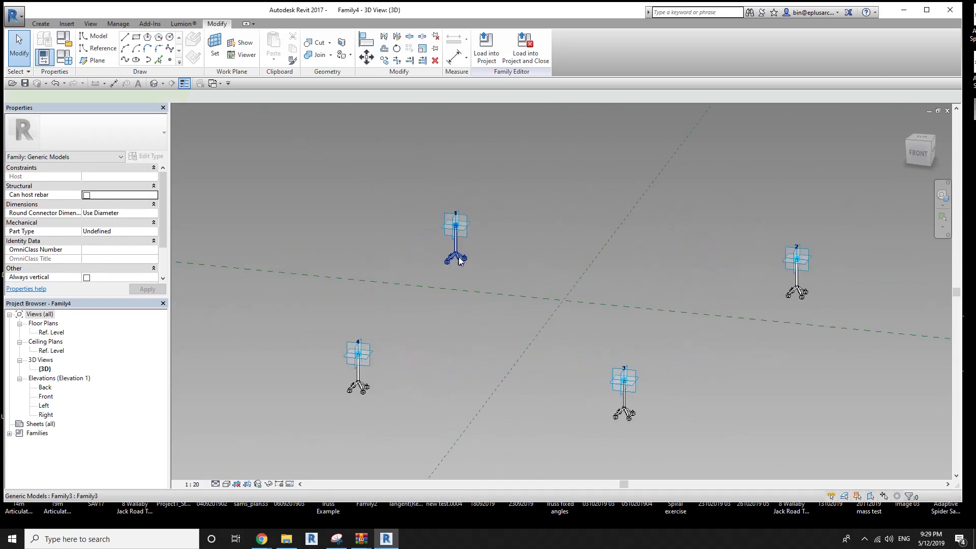
- On the first clip, turn Leg1 off and back on
click(459, 261)
scroll(97, 253, down, 2)
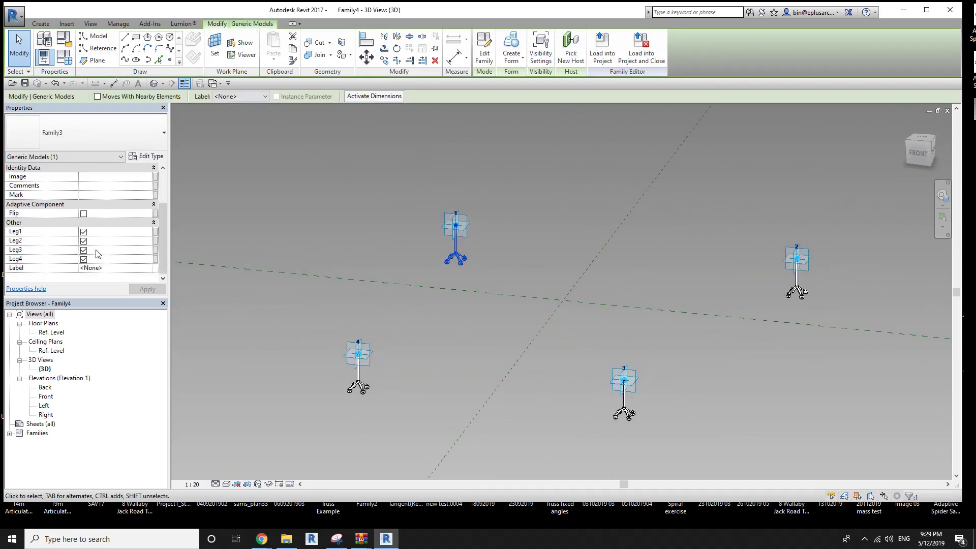
middle_drag(397, 267, 392, 253)
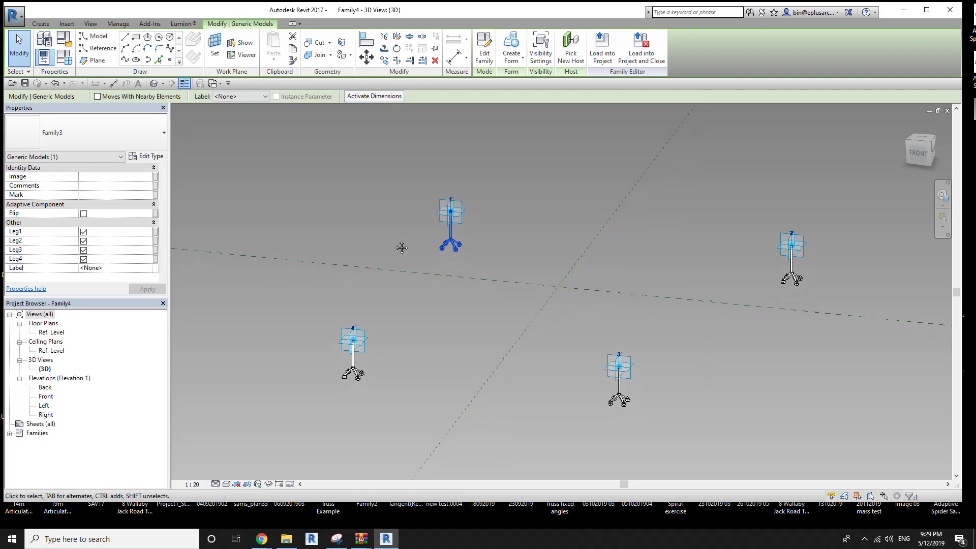
click(84, 232)
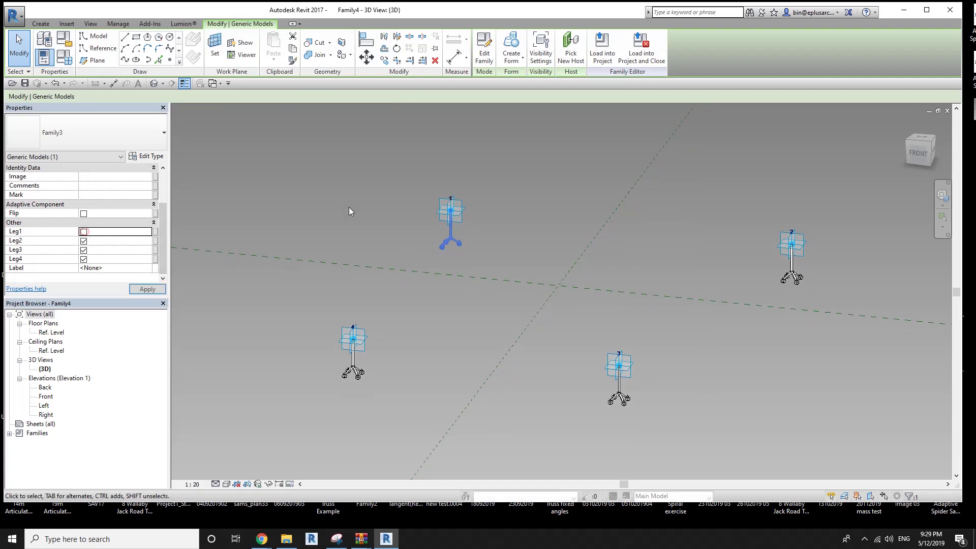
click(84, 232)
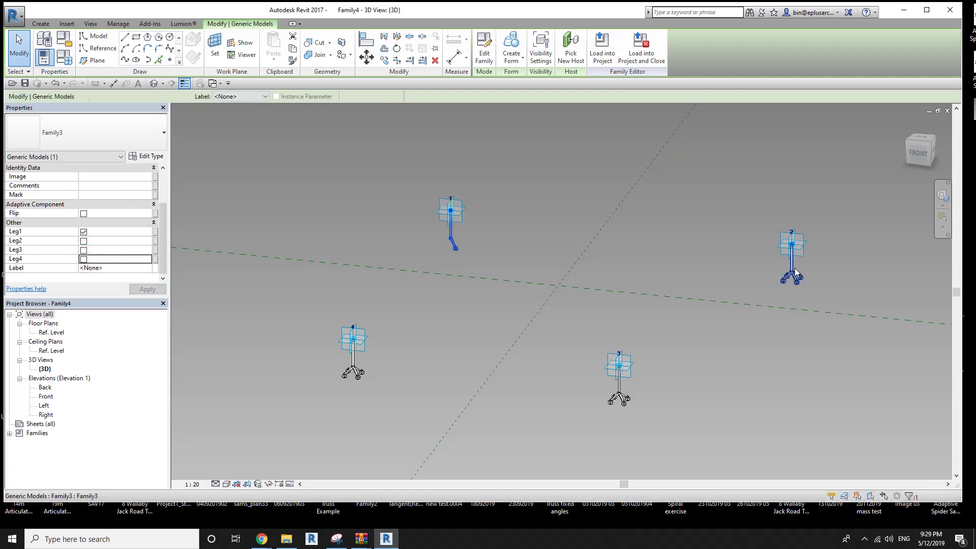
- Turn off Leg1 and Leg3 on the second clip and Leg4 on the third
click(795, 268)
click(84, 233)
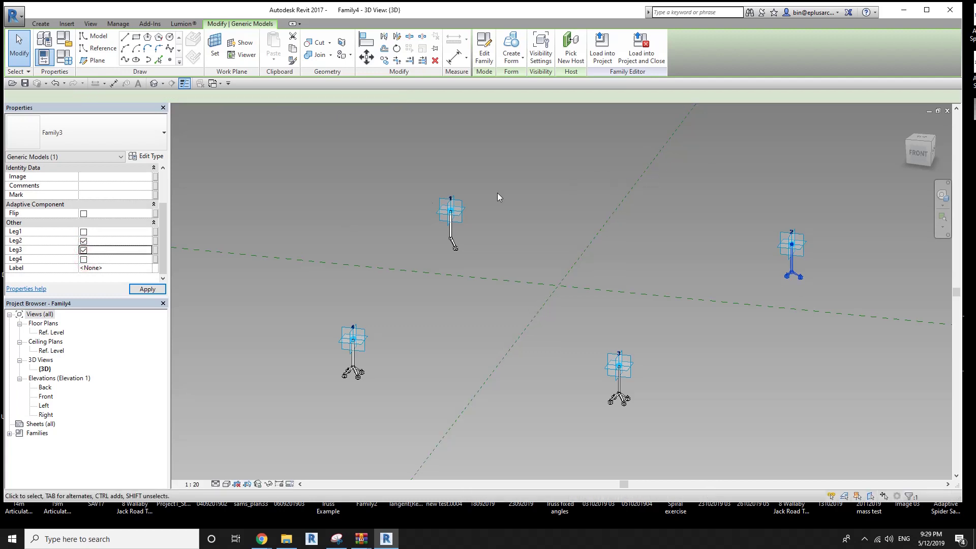
click(84, 250)
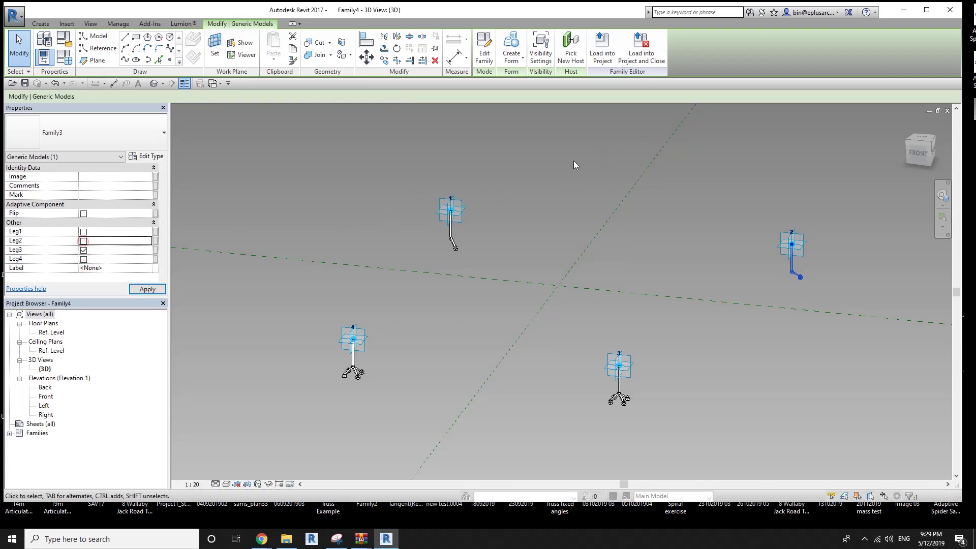
click(619, 405)
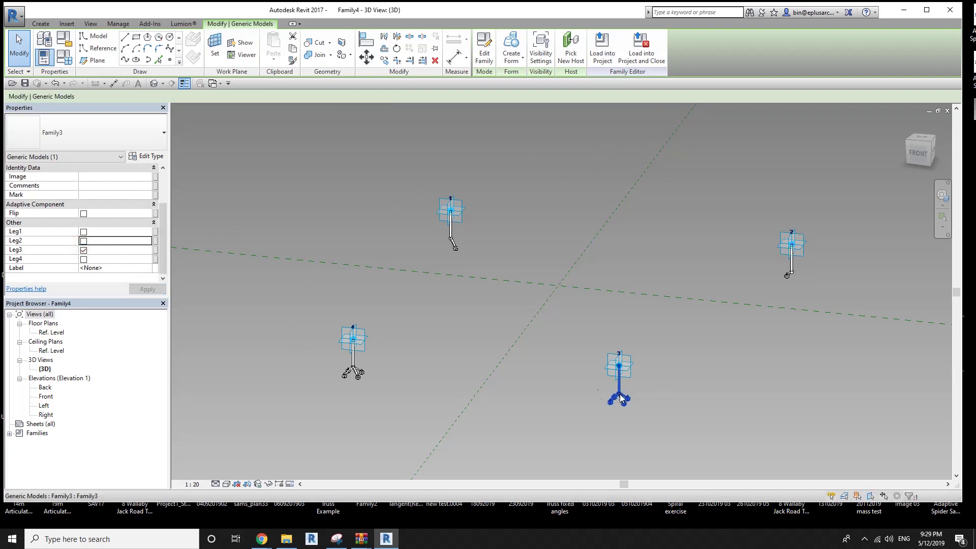
click(84, 232)
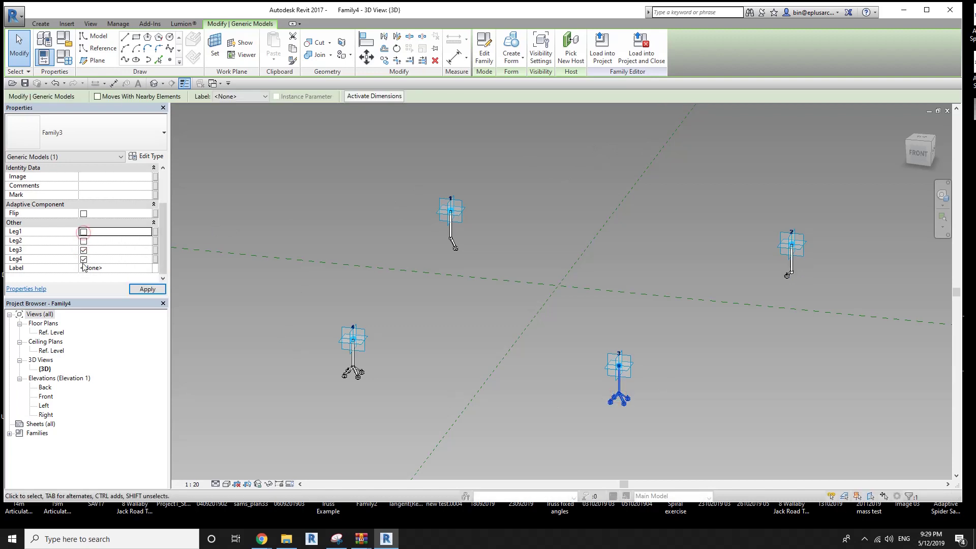
click(84, 259)
shift+middle_drag(642, 290, 696, 381)
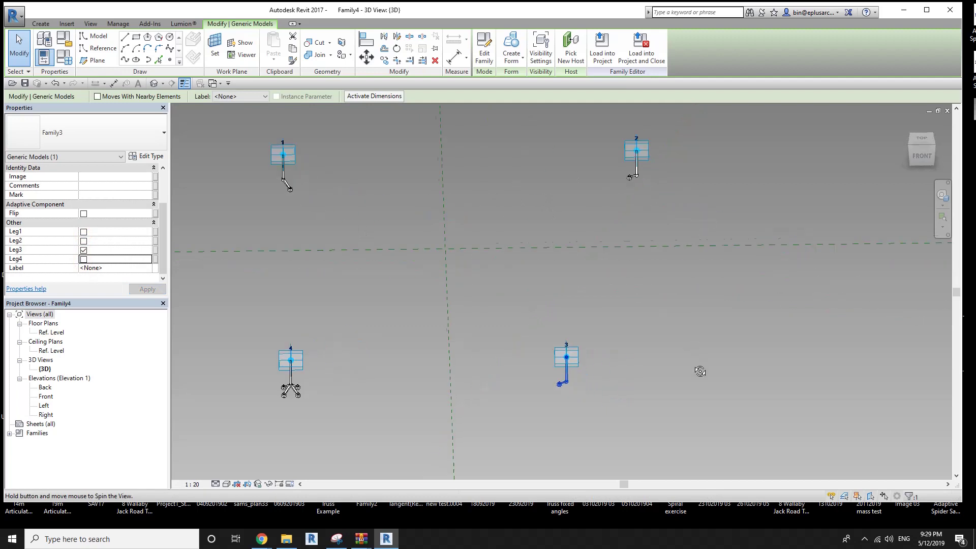
- Toggle the Leg2, Leg3 and Leg4 settings on the fourth clip
click(285, 362)
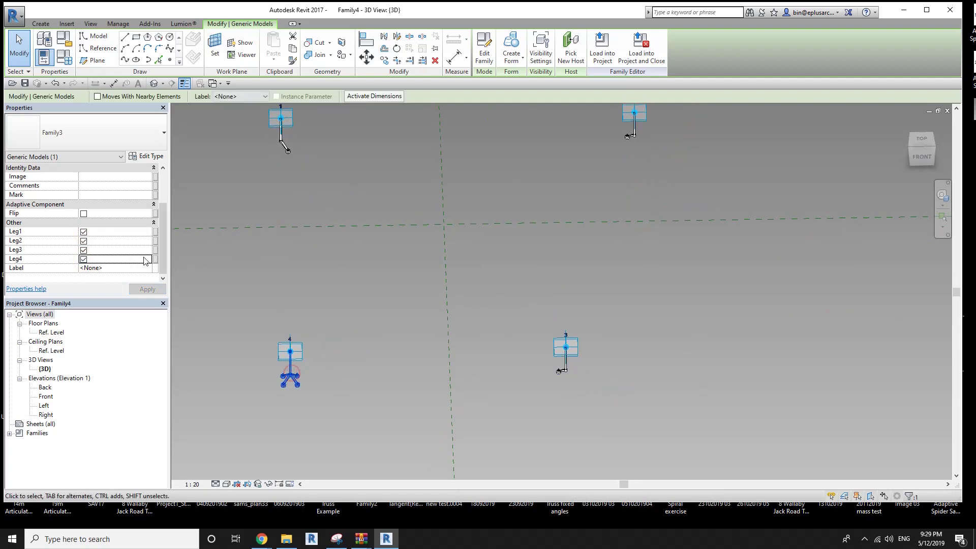
click(83, 241)
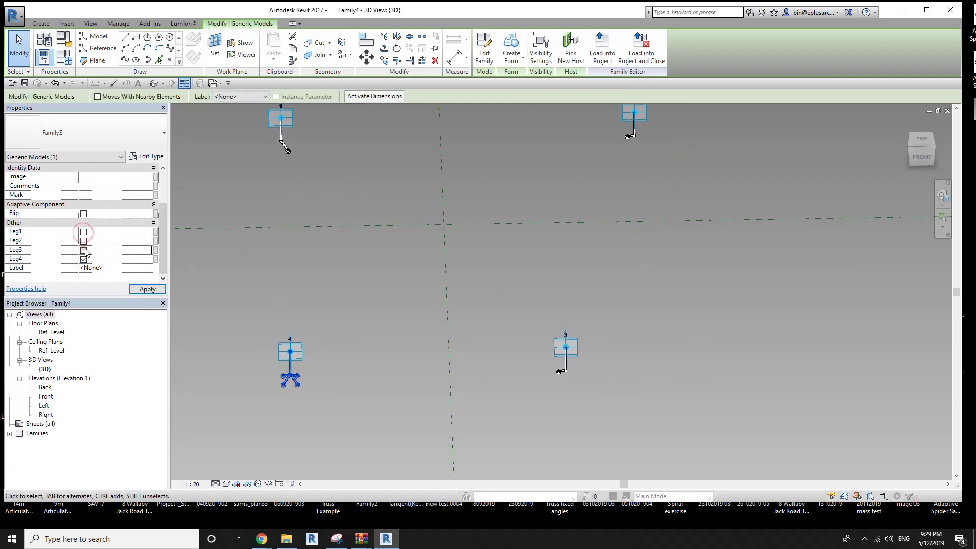
click(83, 250)
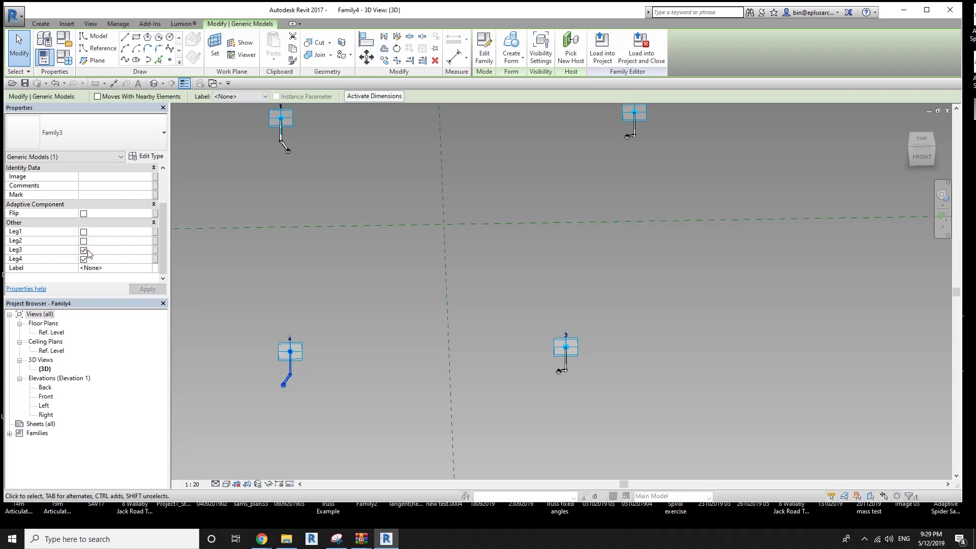
click(83, 250)
click(83, 241)
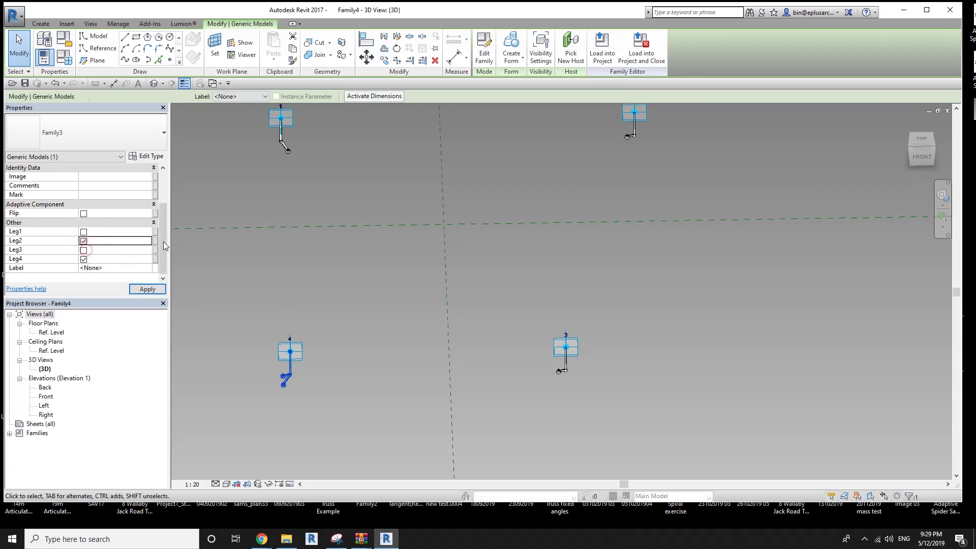
click(84, 259)
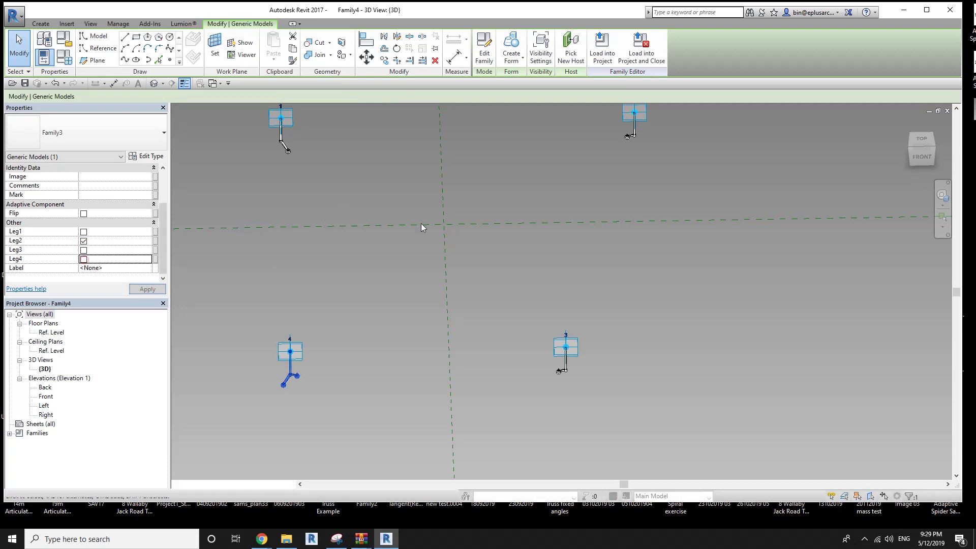
mouse_move(421, 226)
shift+middle_down()
mouse_move(475, 315)
mouse_move(465, 318)
mouse_move(488, 325)
mouse_move(472, 303)
mouse_move(619, 207)
mouse_move(606, 212)
mouse_move(601, 251)
mouse_move(593, 163)
shift+middle_up()
- Turn Leg2 and Leg4 back on for the second clip and view from above
click(602, 181)
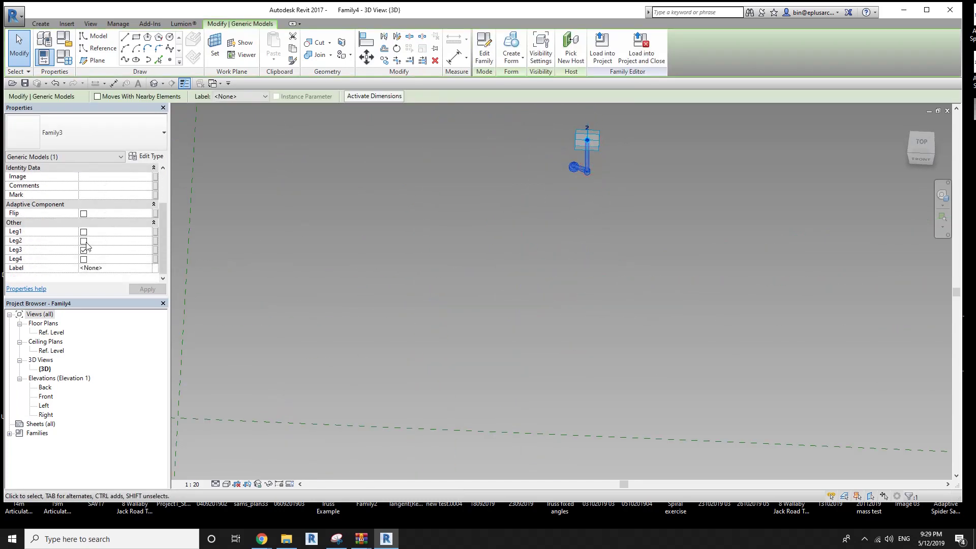
click(84, 242)
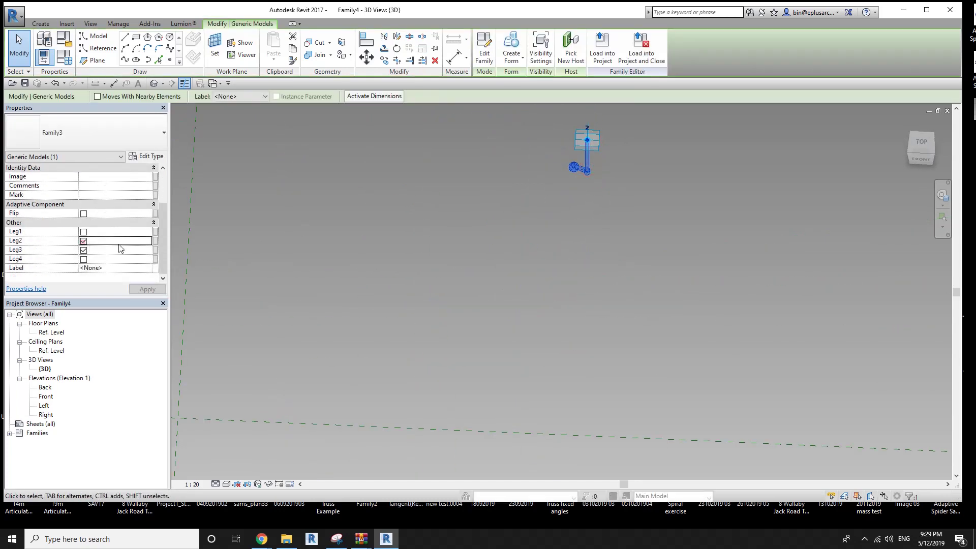
click(84, 259)
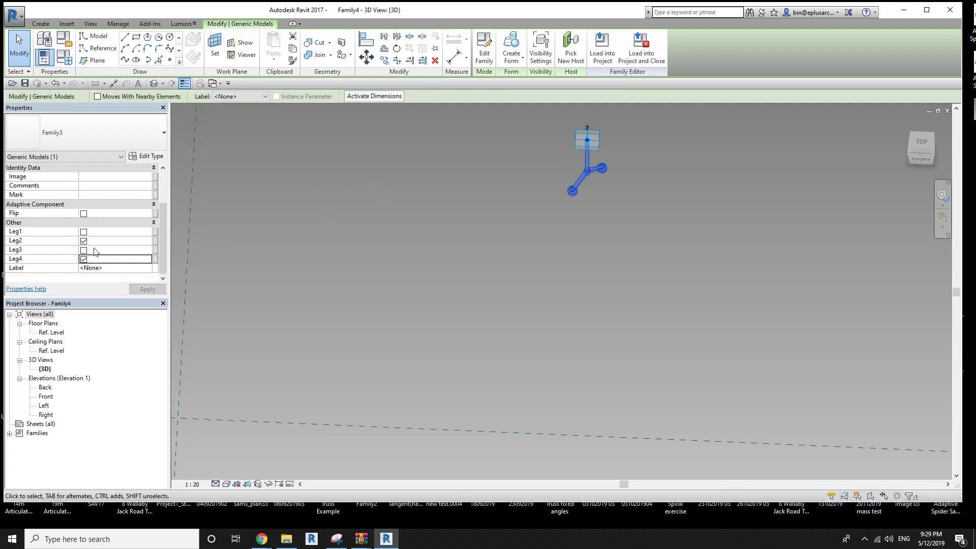
click(495, 208)
mouse_move(495, 209)
shift+middle_down()
mouse_move(487, 230)
mouse_move(523, 214)
mouse_move(363, 187)
shift+middle_up()
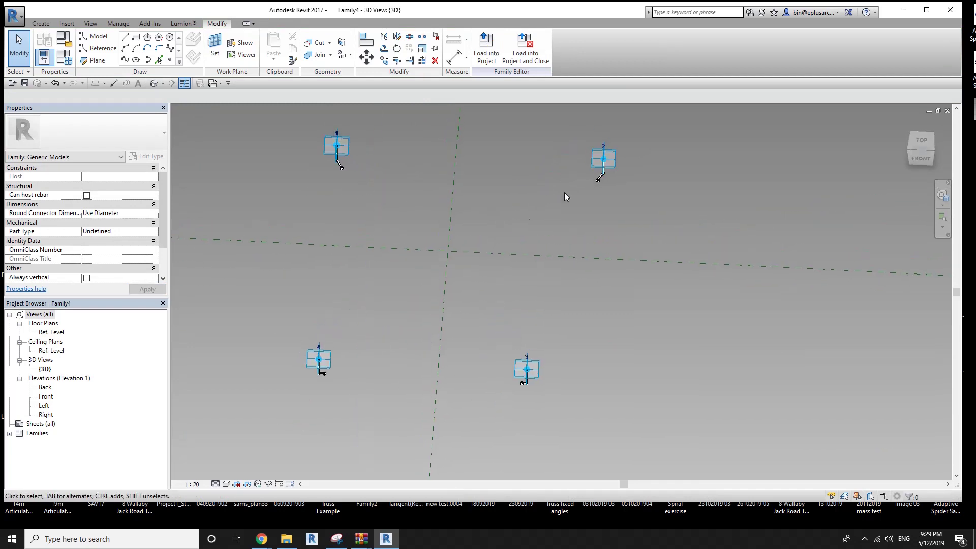
- After two cancelled placements, drag the reference point at adaptive point 1 lower
click(169, 60)
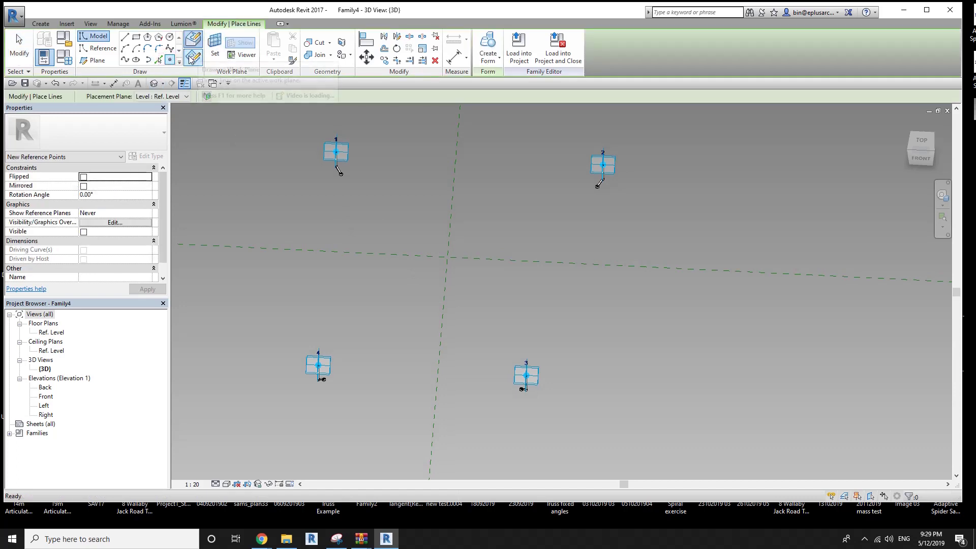
key(Escape)
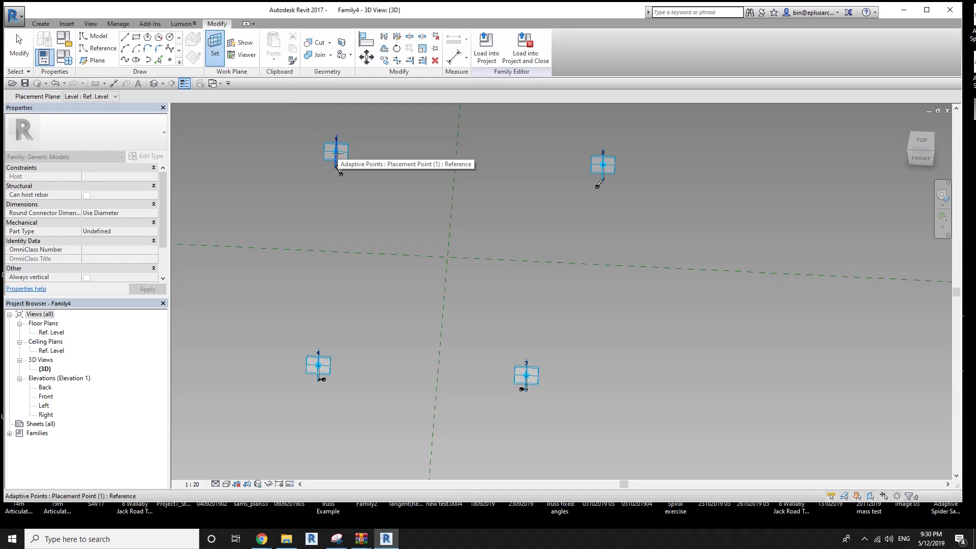
mouse_move(364, 179)
shift+middle_down()
mouse_move(311, 142)
mouse_move(389, 129)
shift+middle_up()
scroll(389, 129, up, 3)
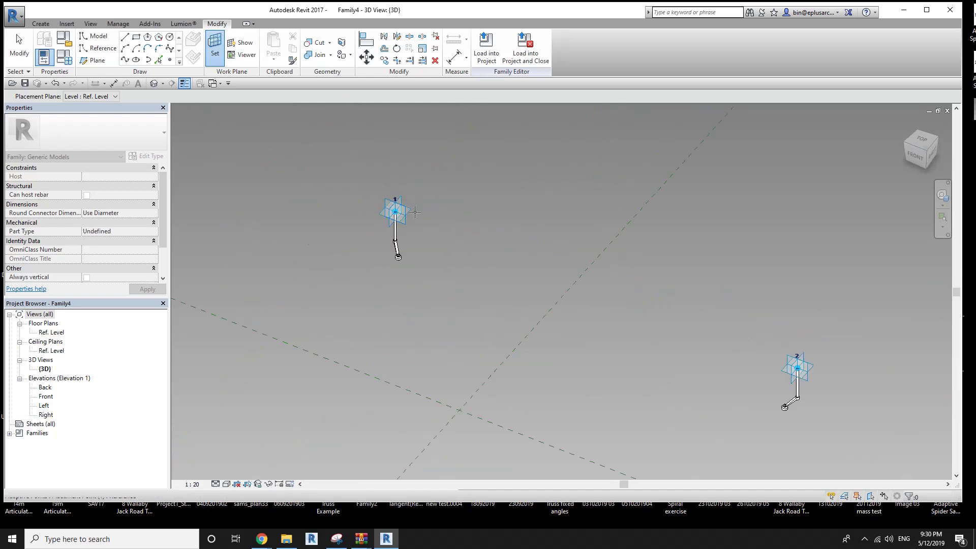
key(Return)
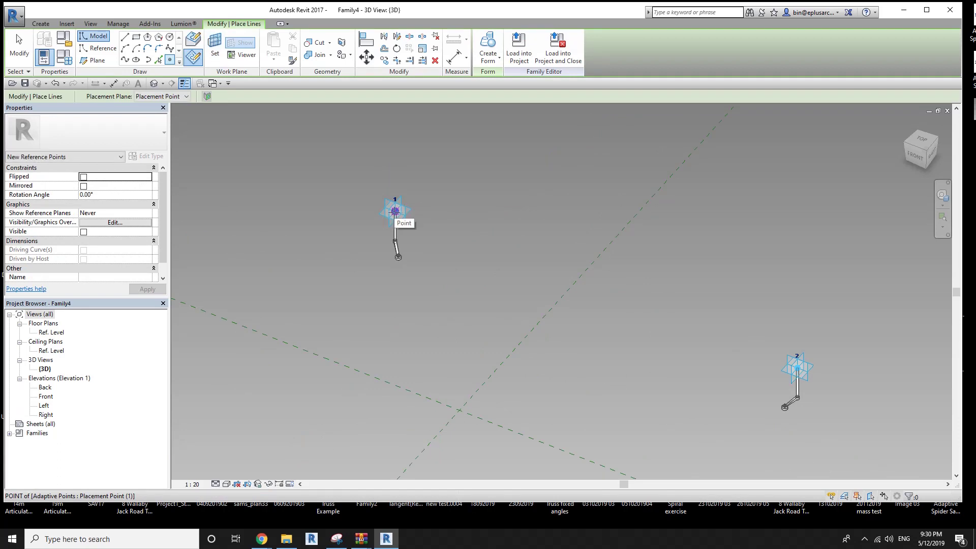
key(Escape)
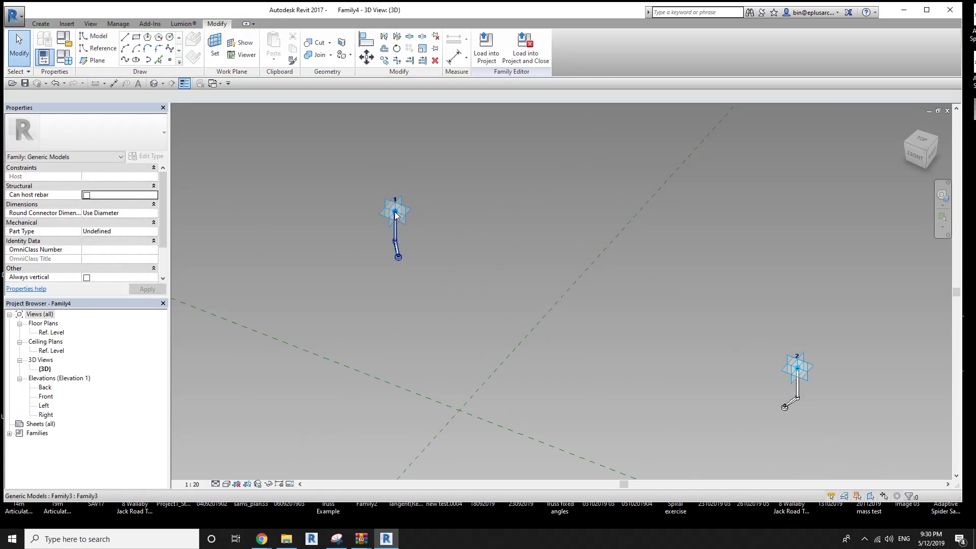
click(396, 215)
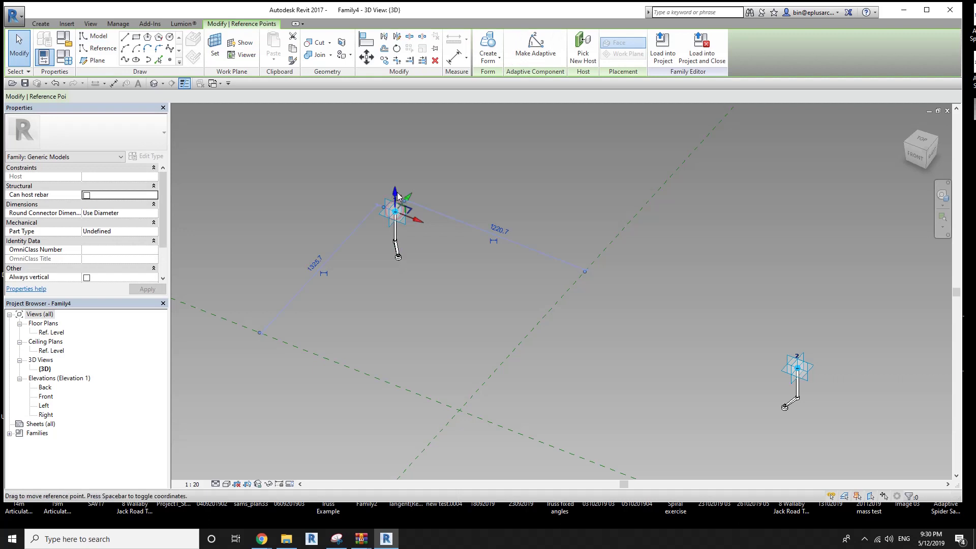
drag(398, 196, 398, 268)
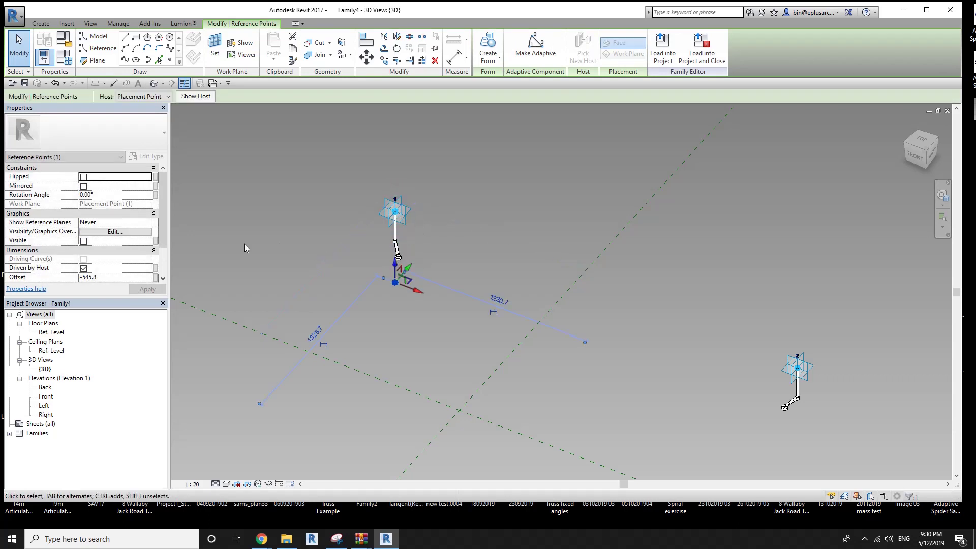
- Align that reference point to the first connector with the Align (AL) tool
shift+middle_drag(337, 265, 430, 215)
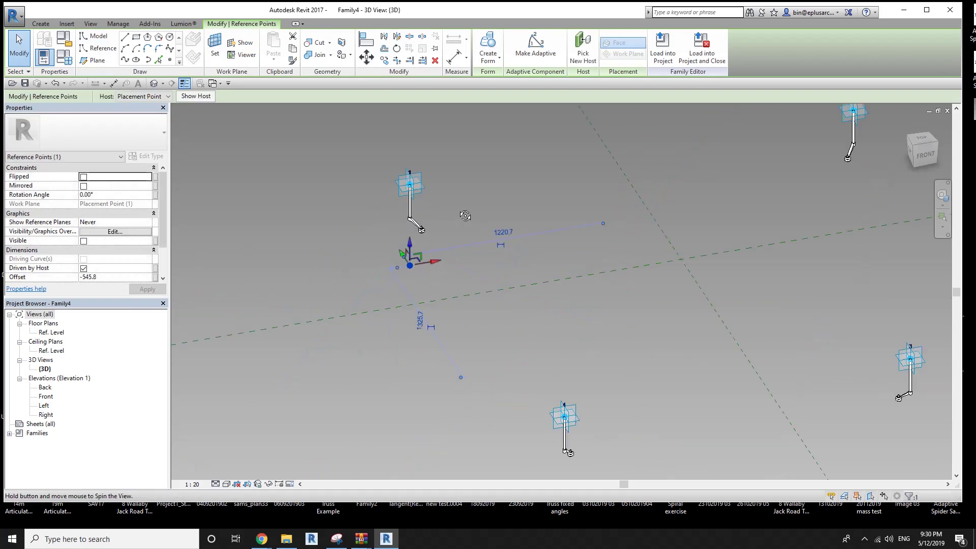
scroll(430, 215, up, 3)
scroll(431, 215, up, 2)
scroll(430, 214, up, 2)
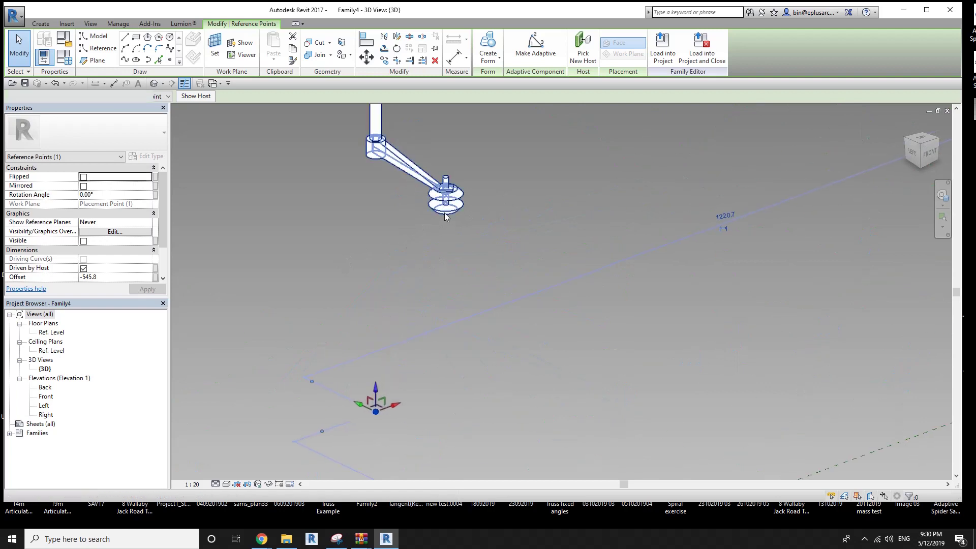
key(a)
key(l)
click(450, 203)
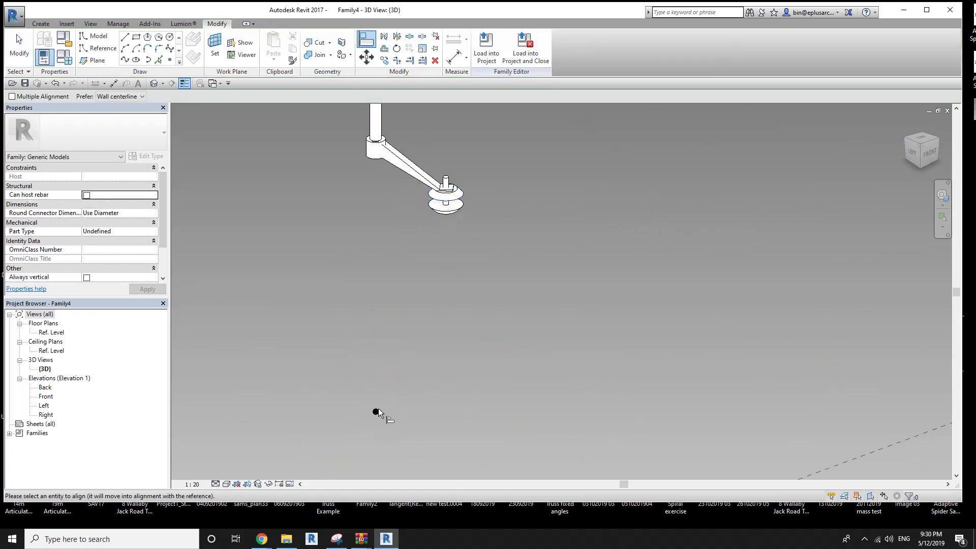
click(376, 192)
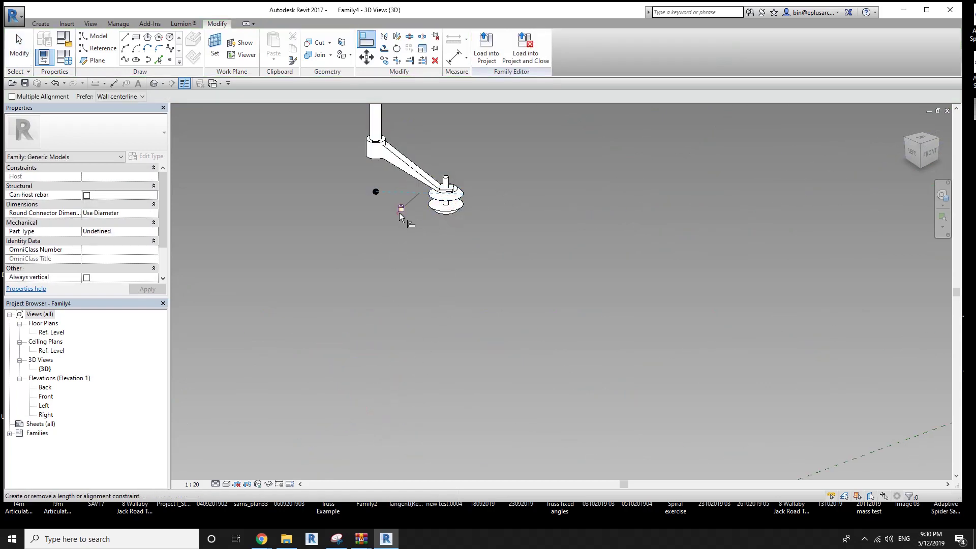
scroll(401, 218, down, 3)
mouse_move(436, 218)
shift+middle_down()
mouse_move(462, 255)
mouse_move(452, 257)
mouse_move(490, 260)
shift+middle_up()
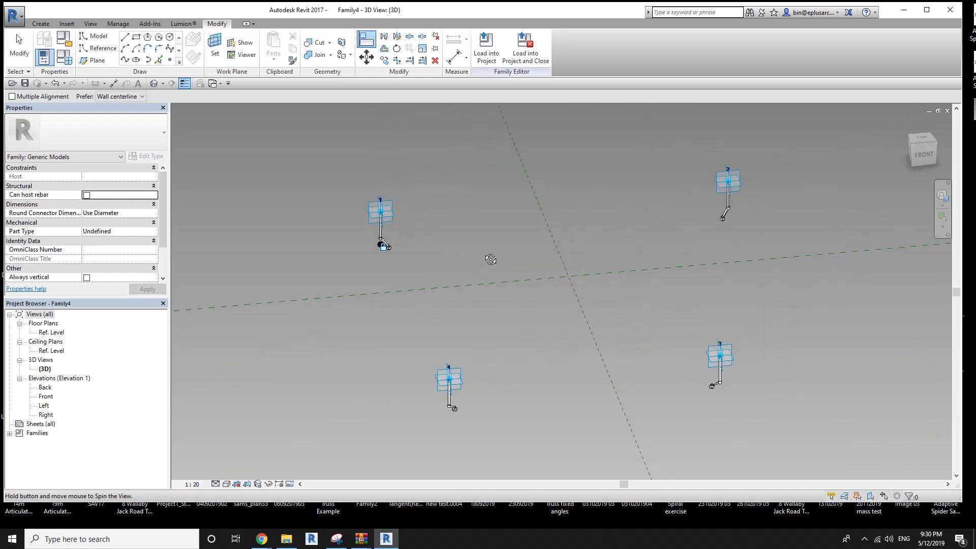
- Place a new reference point on adaptive point 2's placement plane
click(170, 60)
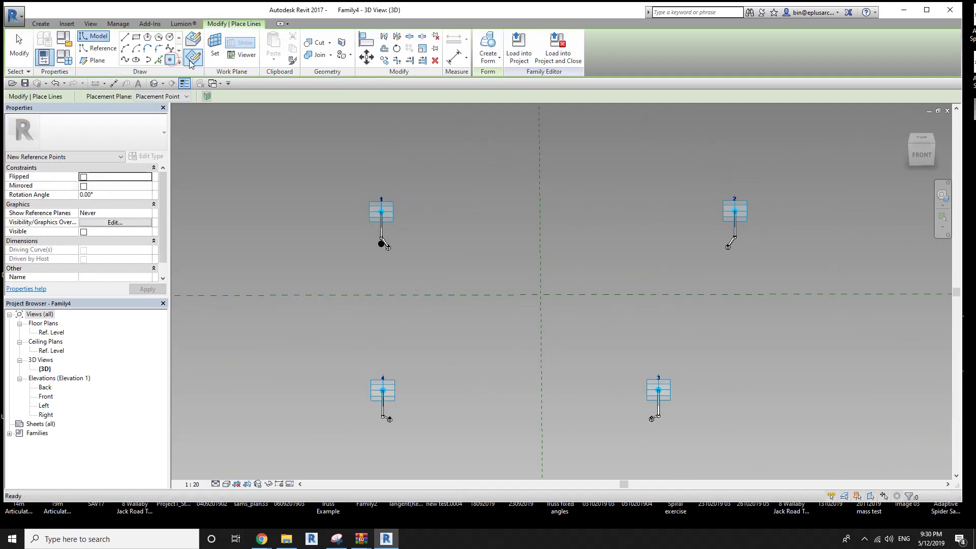
key(Escape)
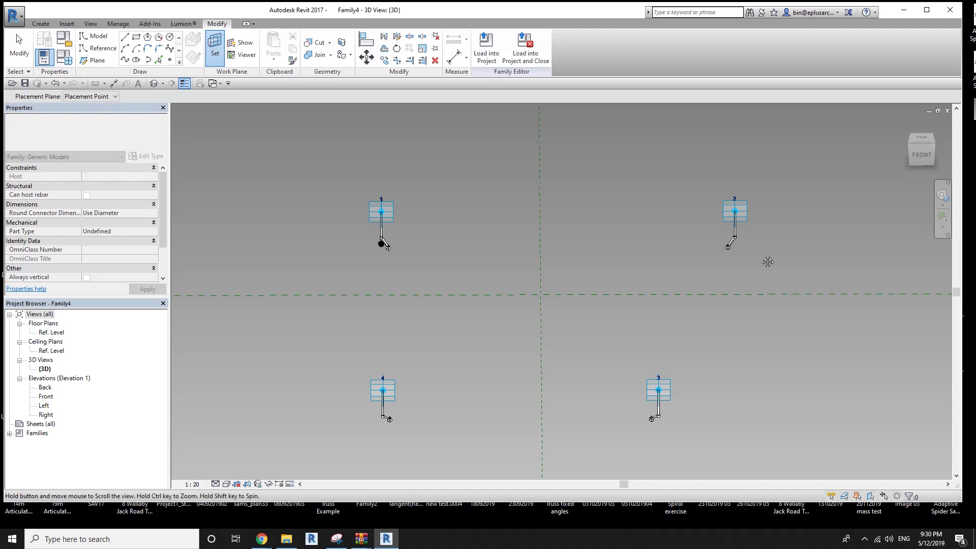
mouse_move(768, 262)
shift+middle_down()
mouse_move(538, 231)
mouse_move(513, 236)
mouse_move(486, 260)
shift+middle_up()
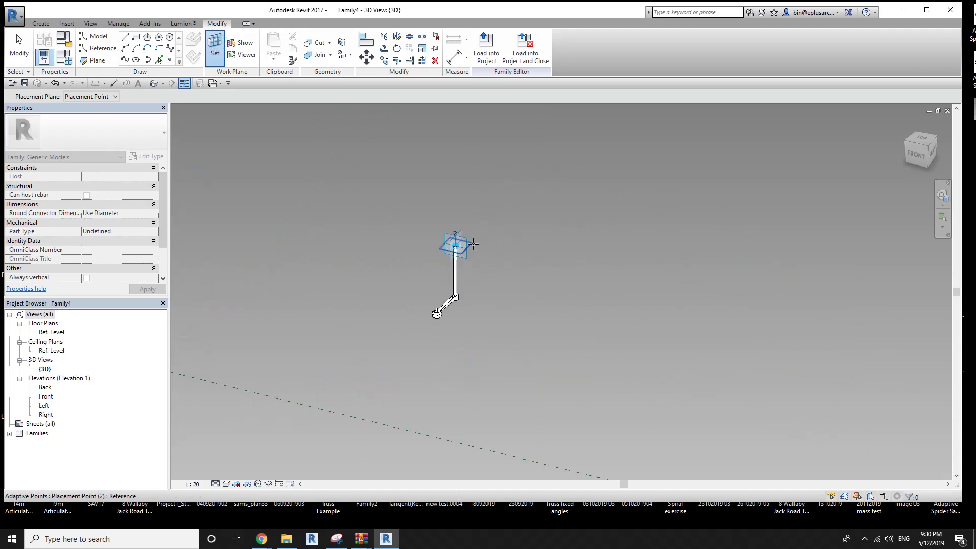
click(474, 245)
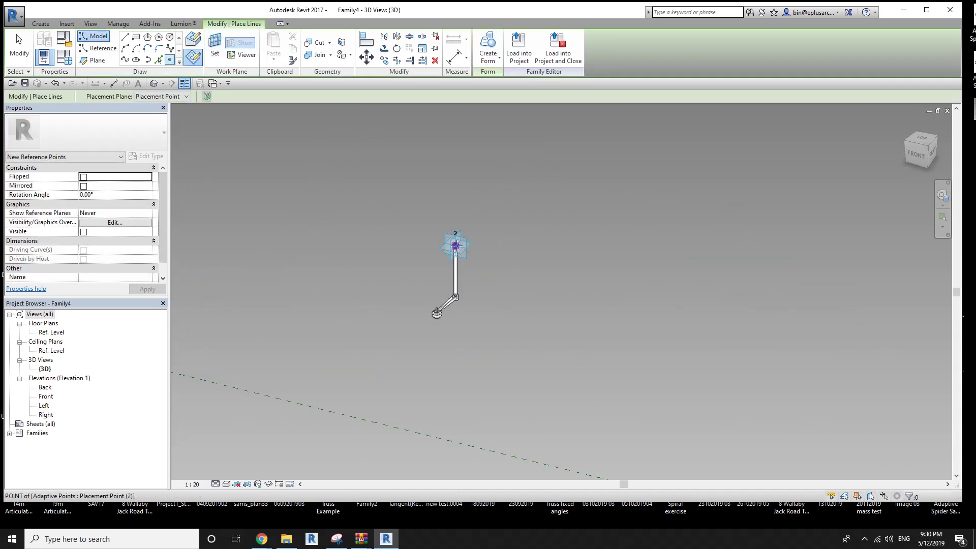
key(Escape)
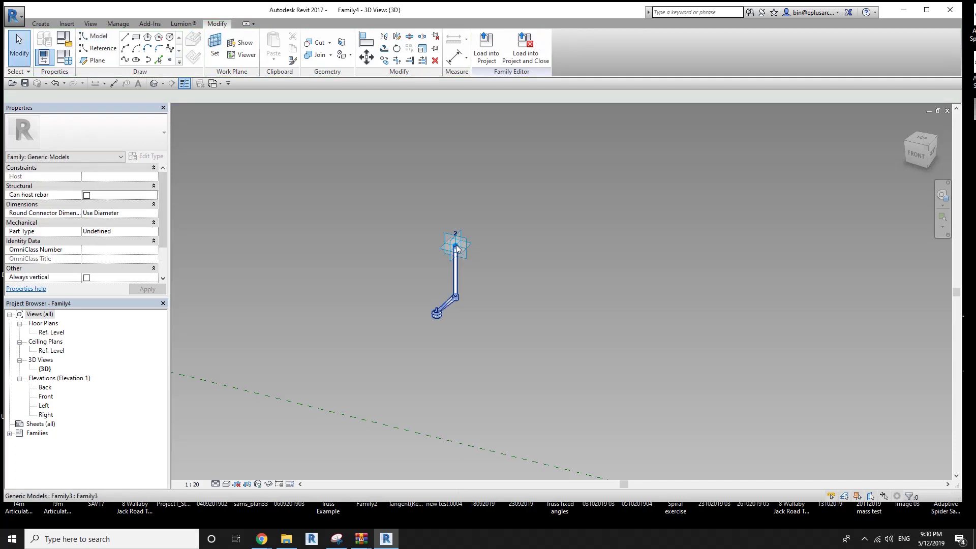
click(456, 245)
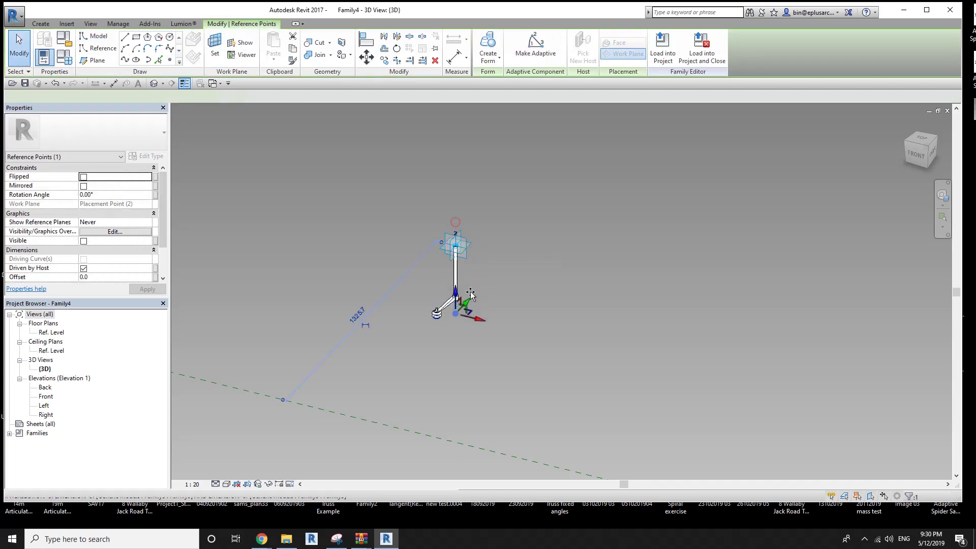
- Align the new reference point with the clip's bottom disc and lock it
key(a)
key(l)
scroll(439, 315, up, 3)
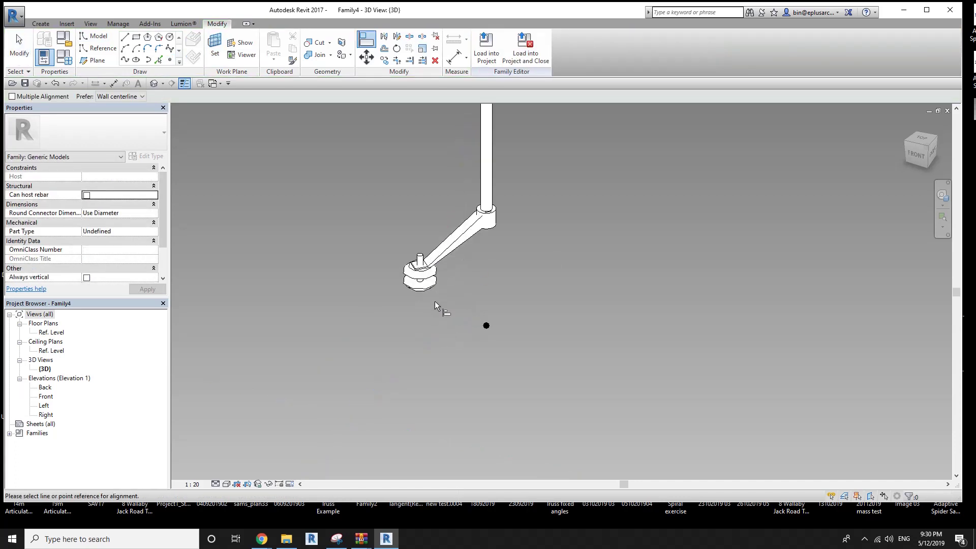
click(428, 280)
click(487, 325)
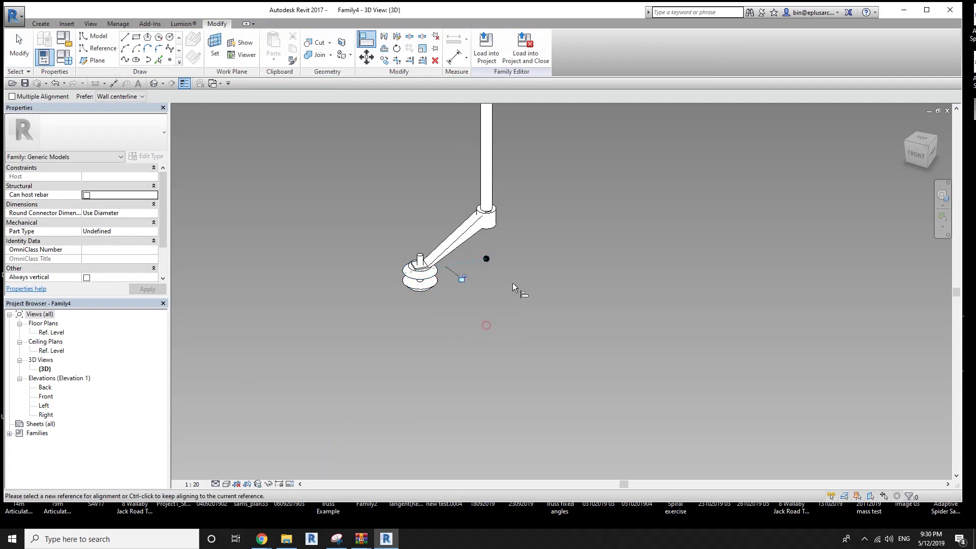
scroll(458, 291, down, 3)
mouse_move(457, 291)
shift+middle_down()
mouse_move(401, 332)
mouse_move(405, 257)
mouse_move(420, 262)
shift+middle_up()
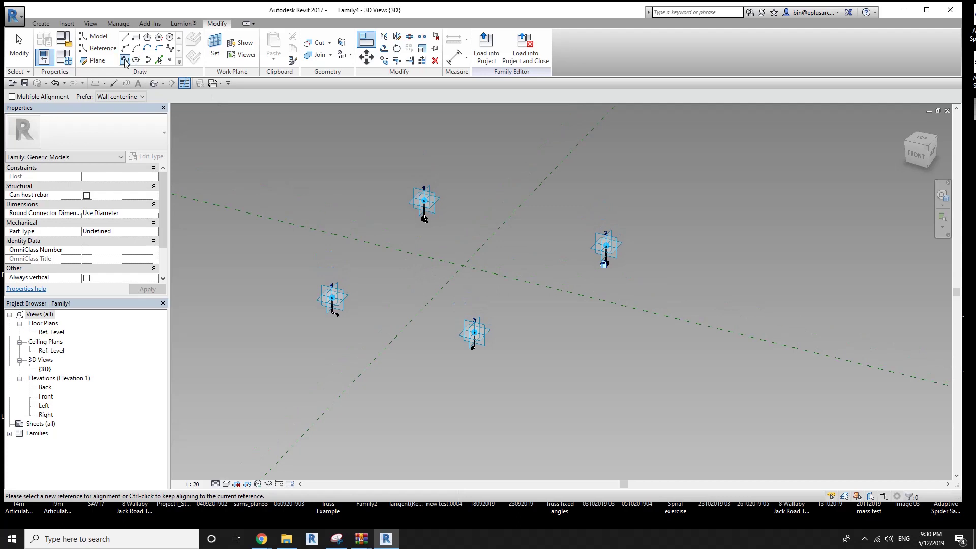
- Host a reference point on adaptive point 4's plane and align it to the clip's disc
click(169, 60)
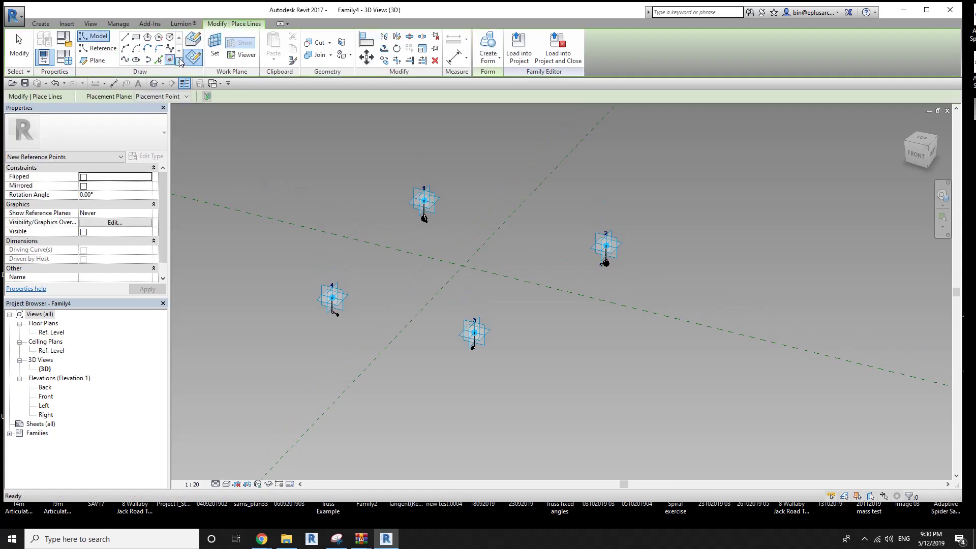
click(215, 45)
click(350, 295)
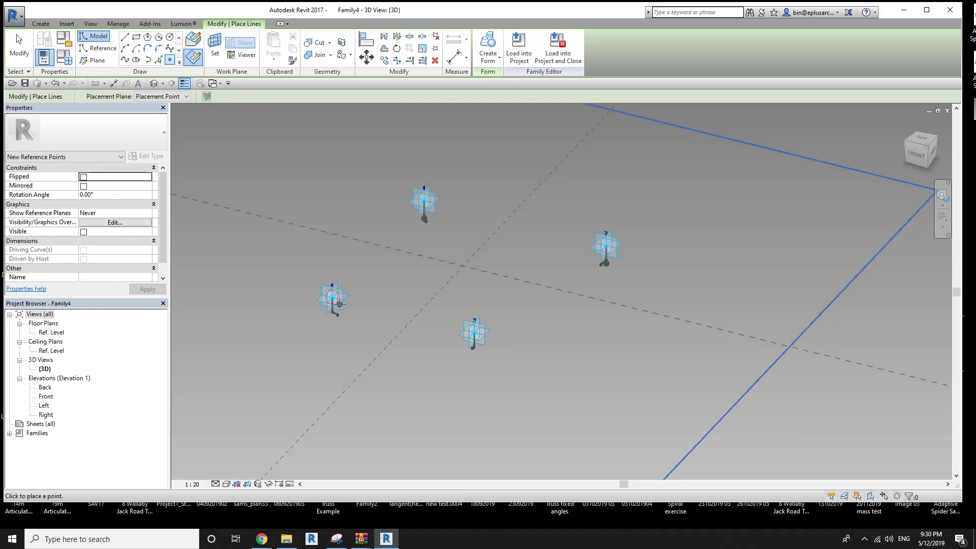
key(Escape)
click(333, 298)
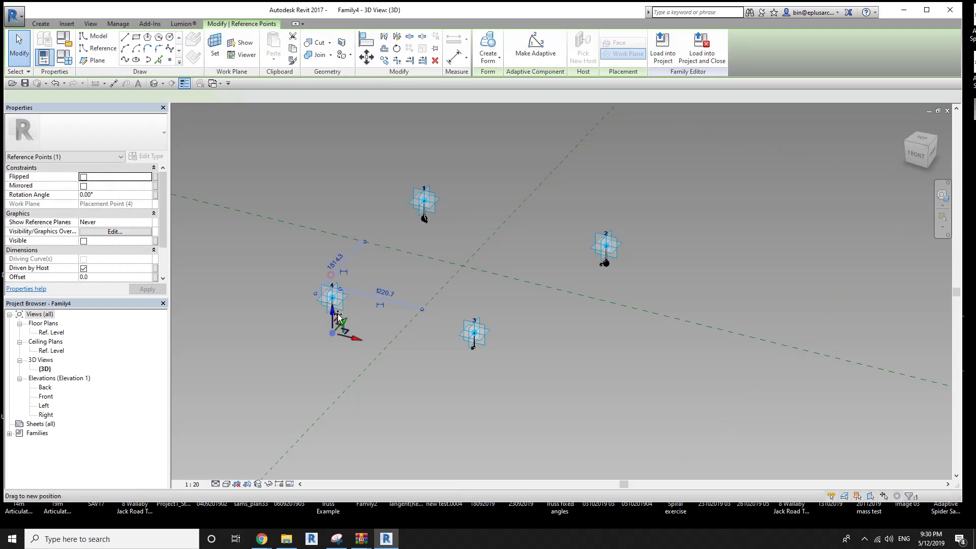
scroll(332, 299, up, 2)
scroll(331, 305, up, 5)
key(a)
key(l)
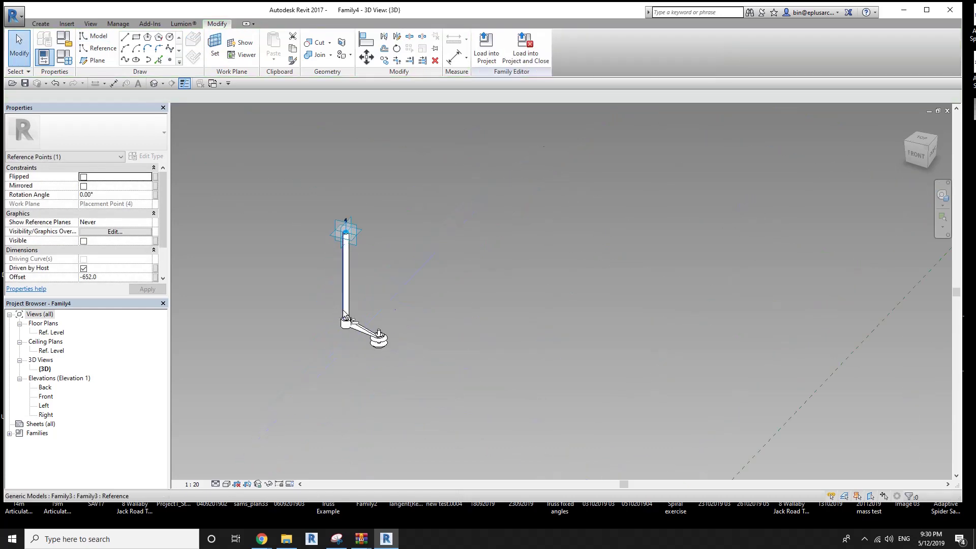
scroll(380, 348, down, 2)
scroll(376, 344, down, 2)
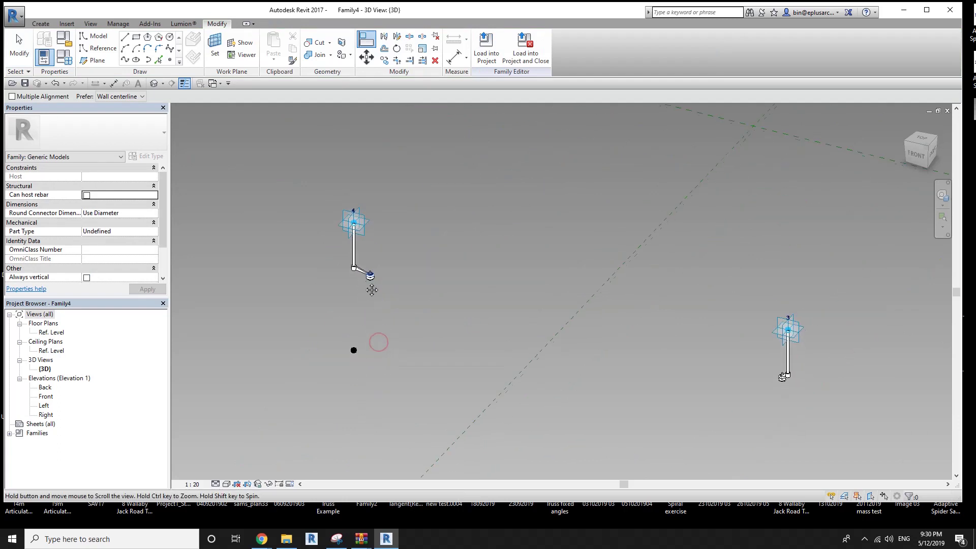
click(355, 349)
scroll(356, 295, down, 1)
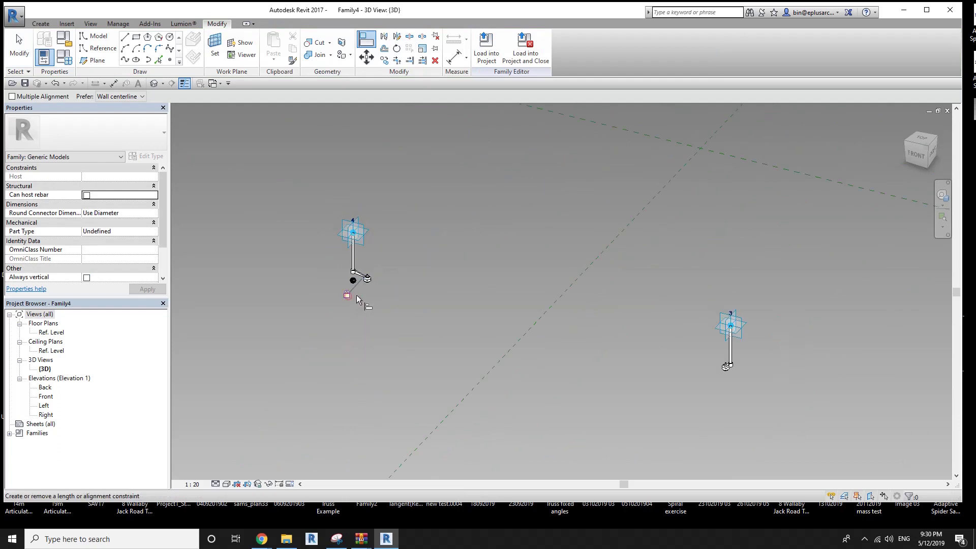
scroll(356, 295, down, 3)
- Place a new reference point on adaptive point 3's work plane
click(171, 60)
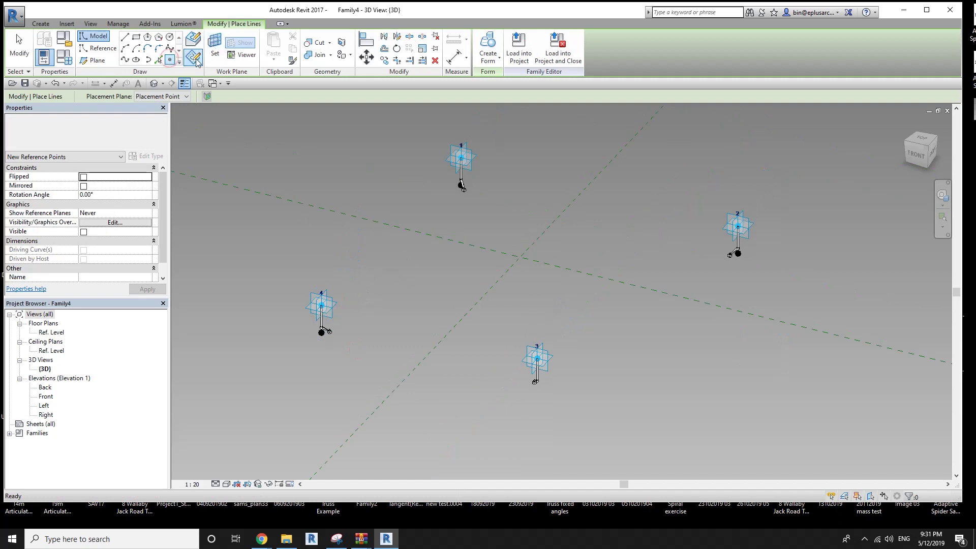
click(215, 49)
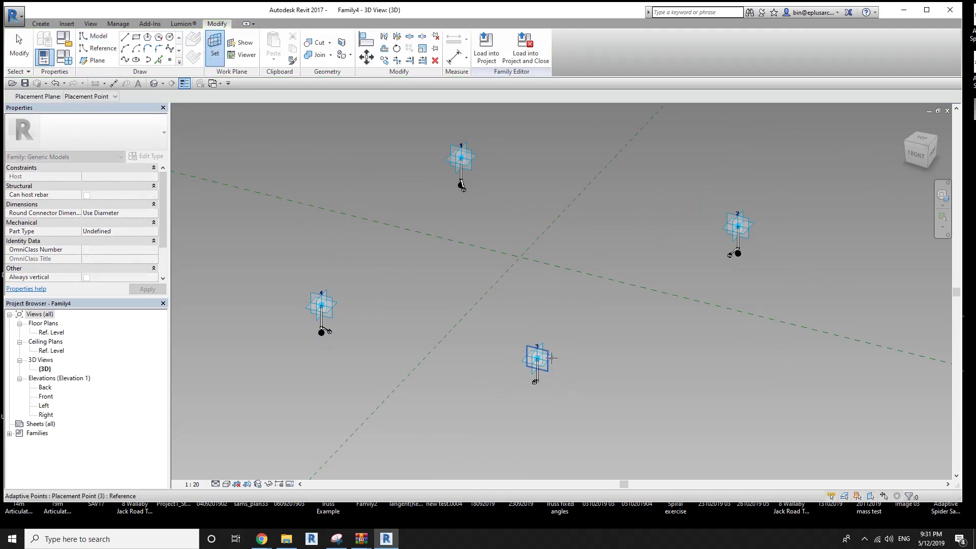
click(554, 357)
scroll(534, 356, up, 3)
scroll(528, 356, up, 2)
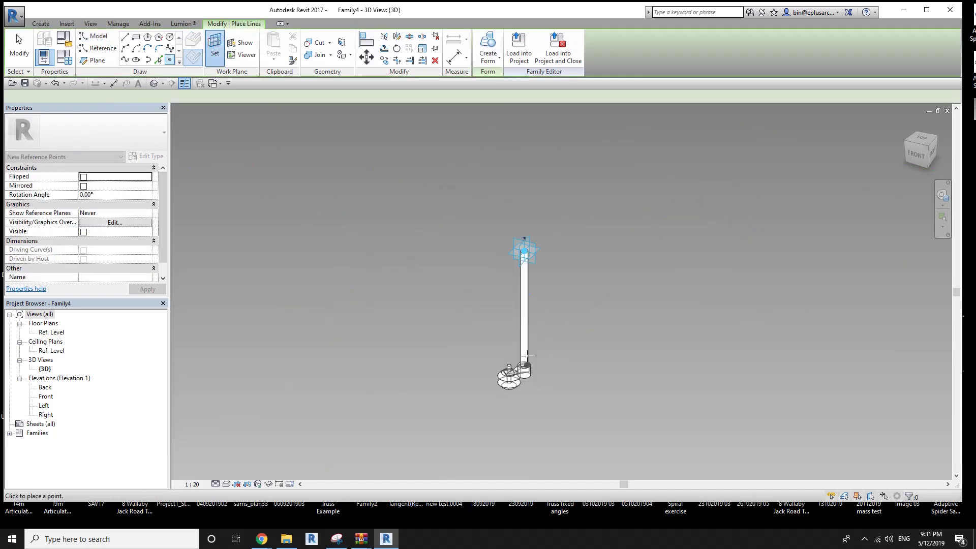
click(523, 252)
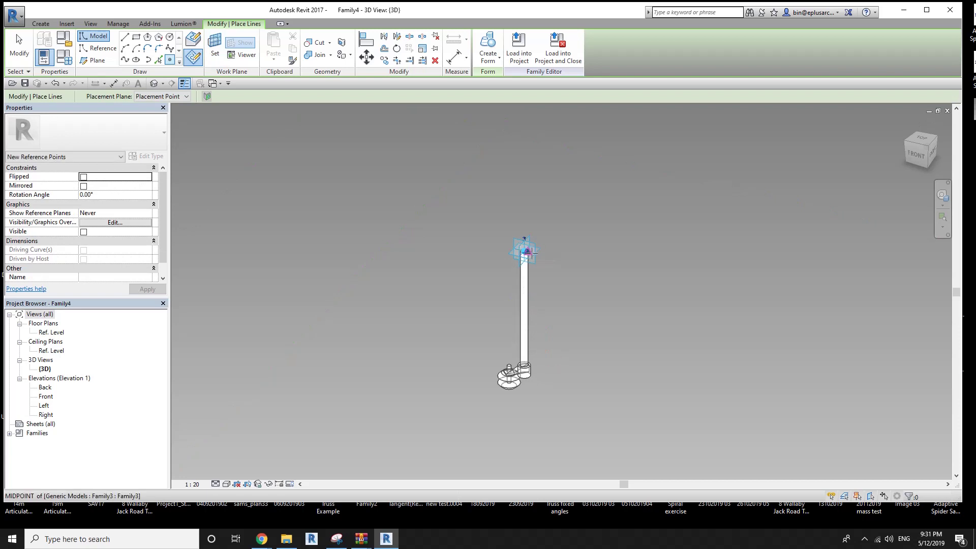
scroll(529, 253, down, 2)
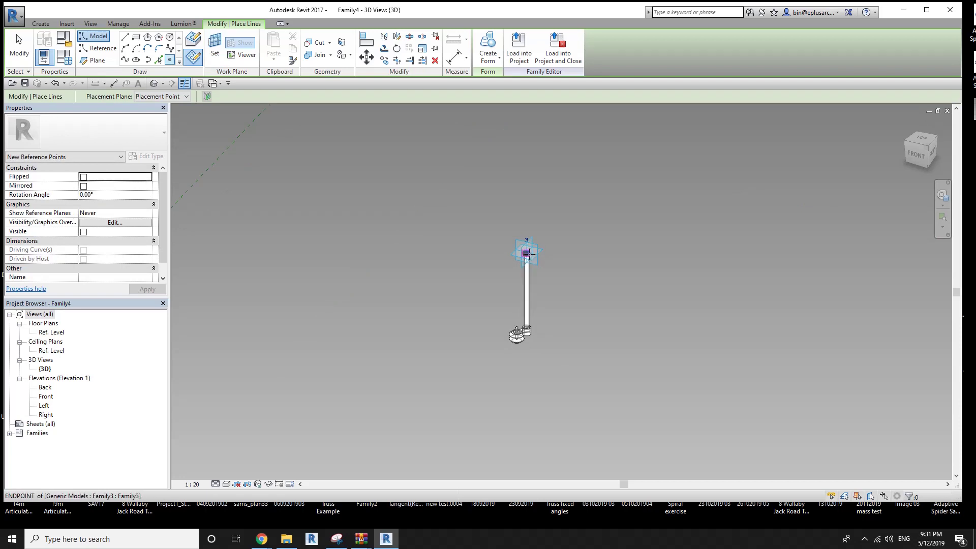
key(Escape)
- Lower the point-3 reference point below the clip and align it to the clip's disc
click(527, 254)
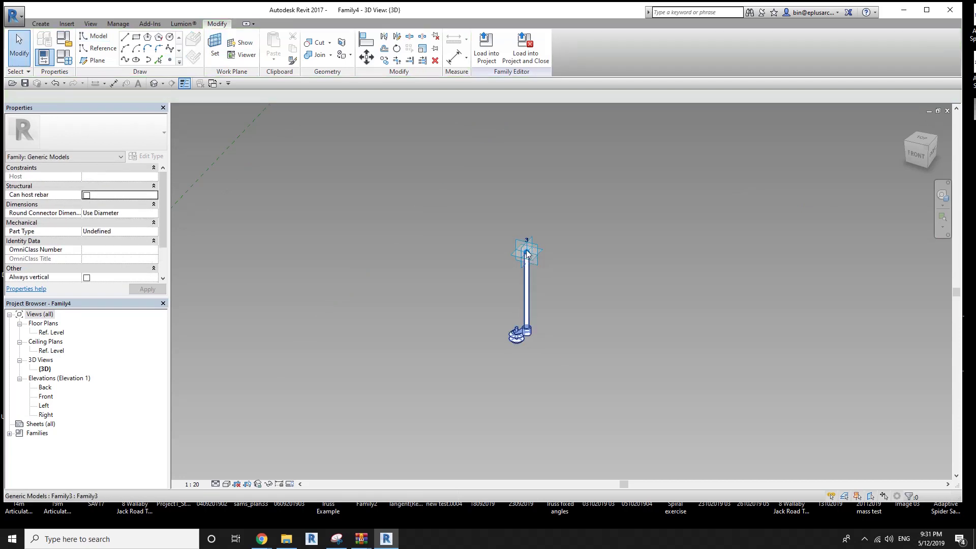
click(527, 253)
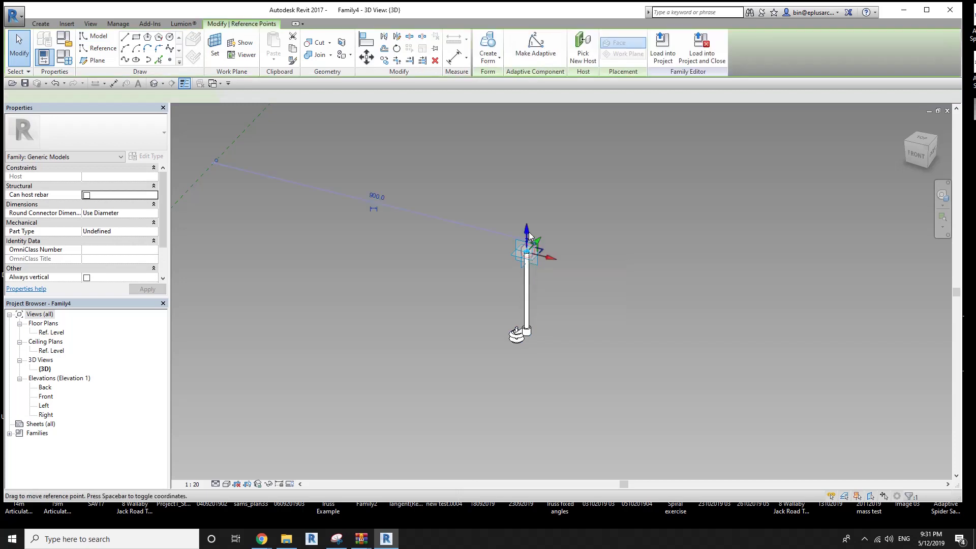
drag(529, 235, 538, 354)
key(a)
key(l)
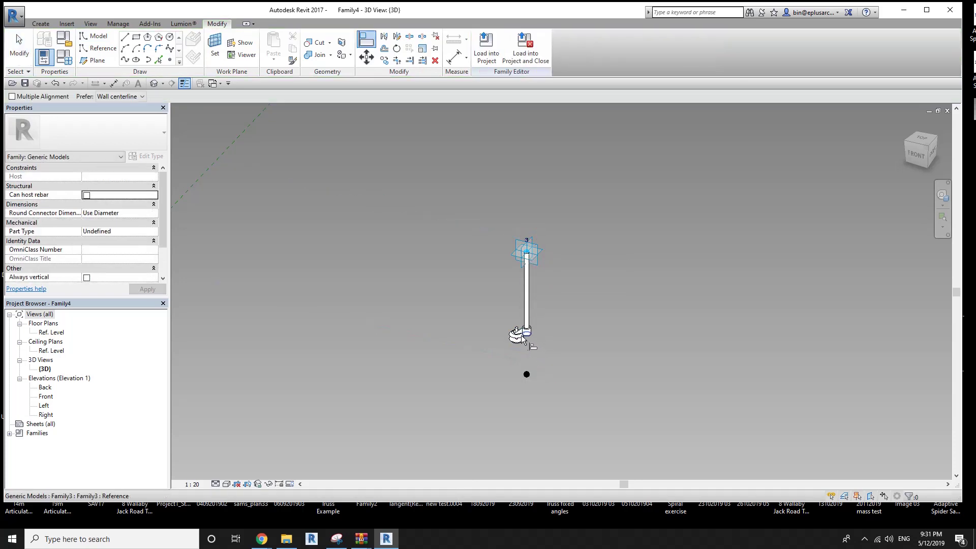
scroll(522, 338, up, 2)
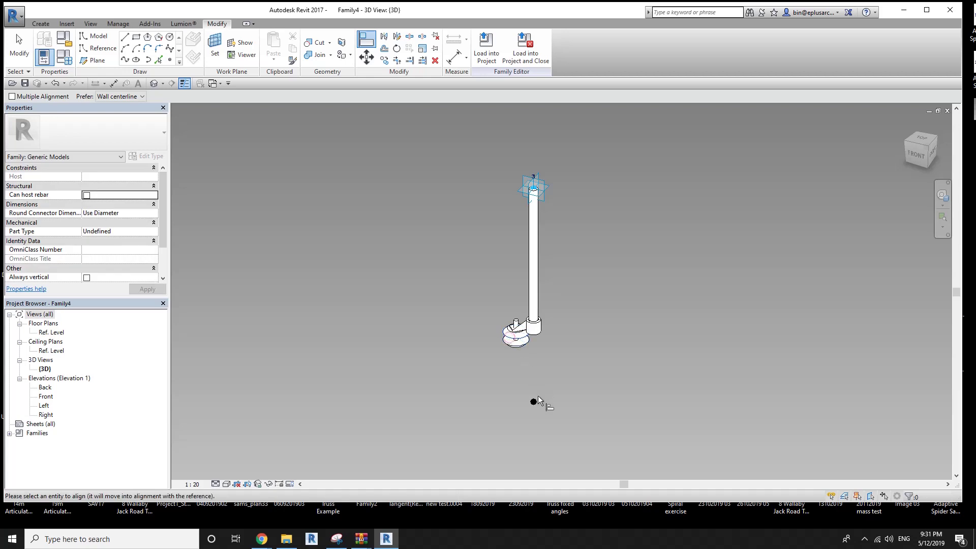
click(534, 400)
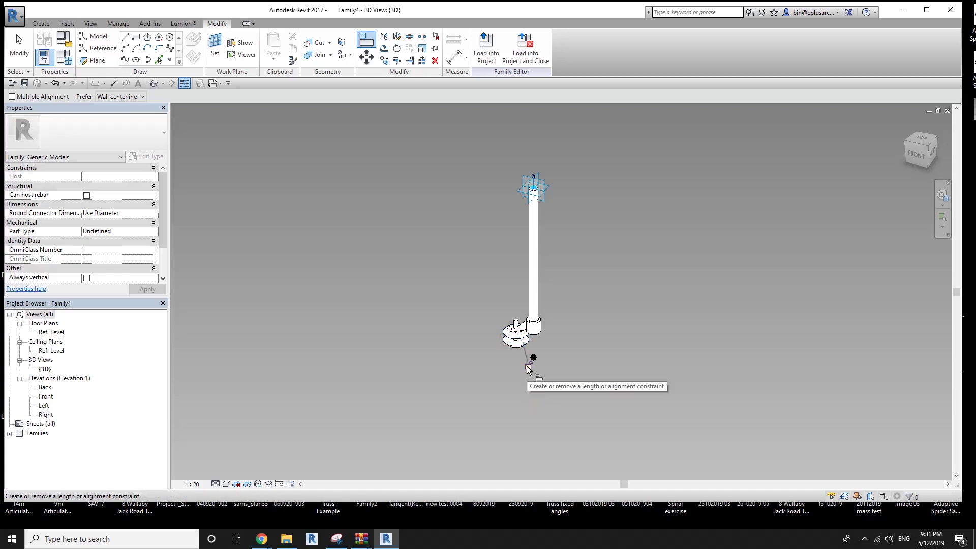
key(Escape)
- Orbit to show all four adaptive points and drag adaptive point 4 further inward
scroll(512, 377, down, 5)
mouse_move(512, 377)
shift+middle_down()
mouse_move(556, 381)
mouse_move(547, 381)
shift+middle_up()
drag(459, 325, 502, 302)
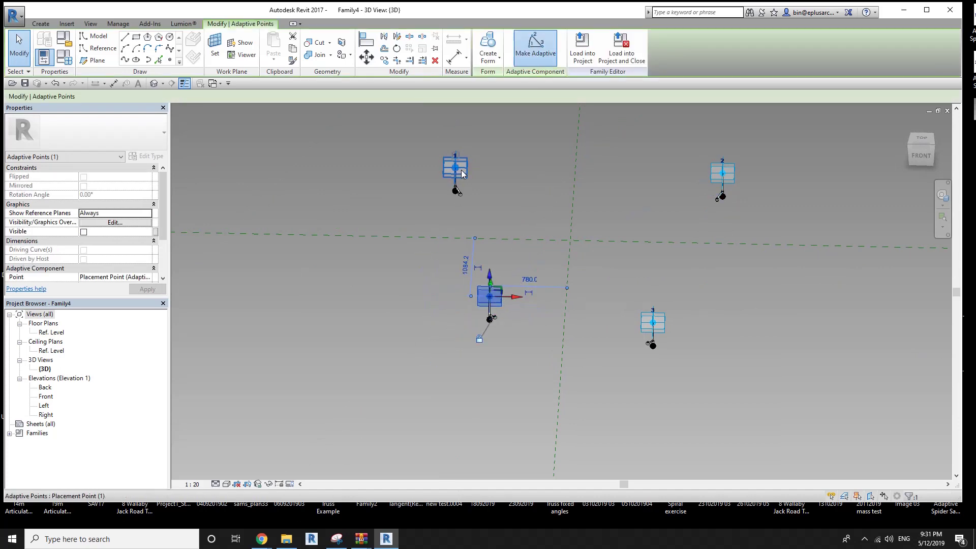
- Drag adaptive point 1 into position and move adaptive point 2 closer and upward
drag(463, 174, 505, 185)
click(712, 175)
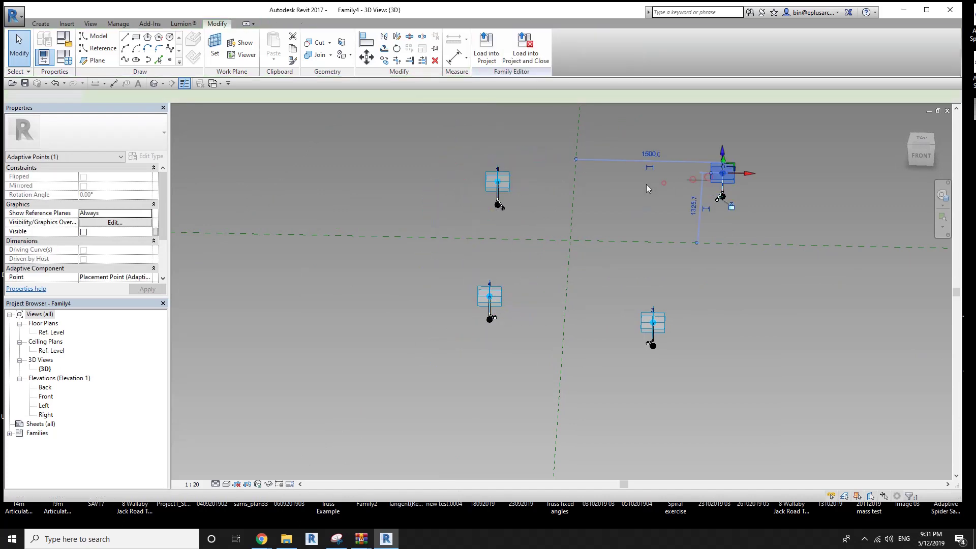
click(646, 186)
drag(722, 176, 642, 181)
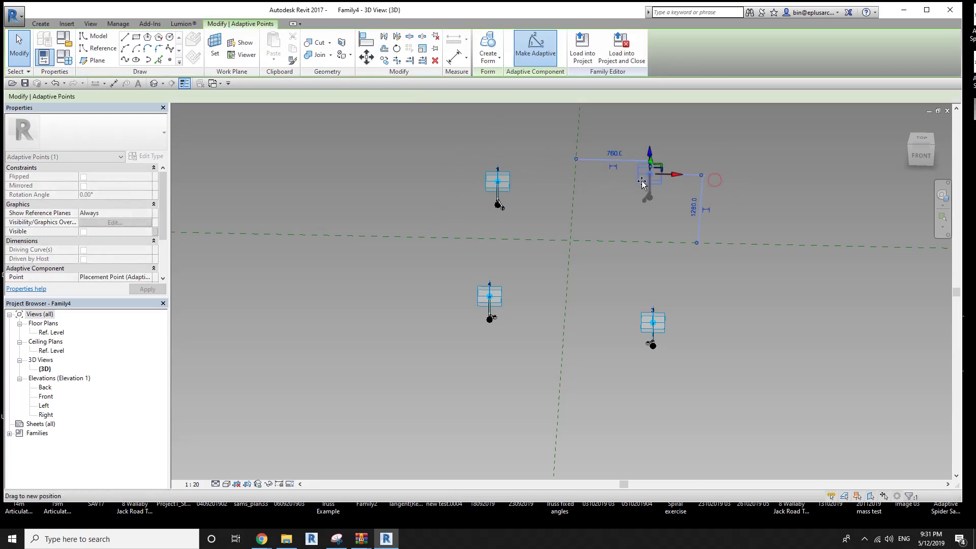
shift+middle_drag(642, 181, 639, 151)
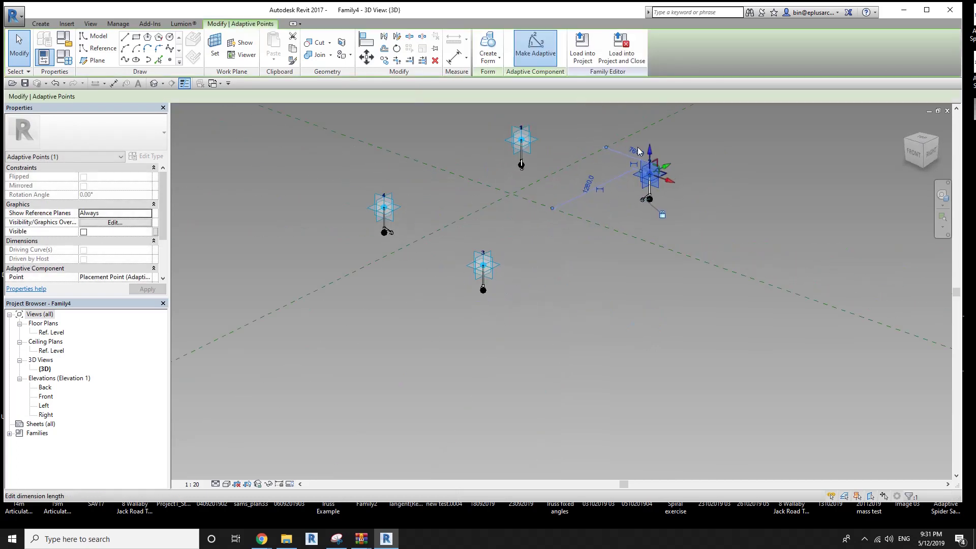
drag(652, 153, 665, 132)
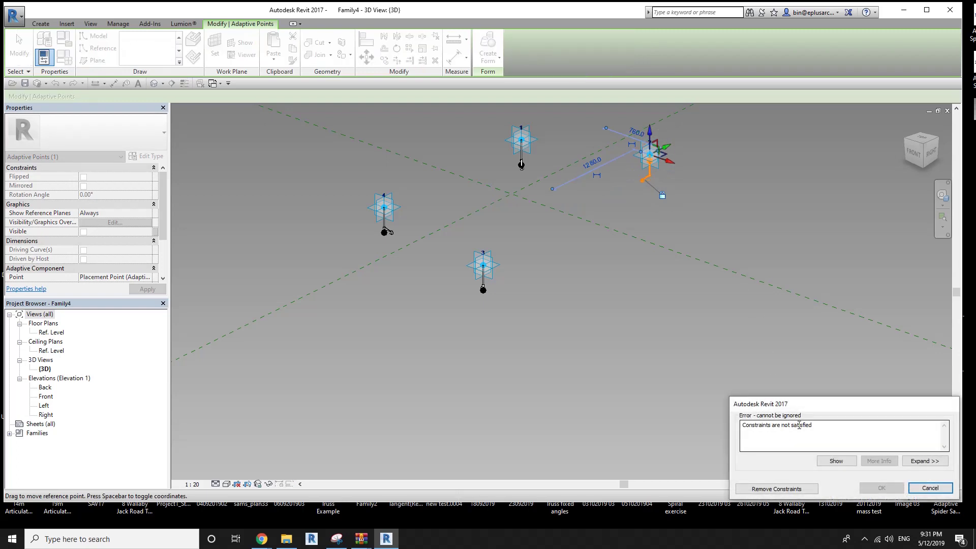
- Dismiss the constraint error, check a leg's reference point, and orbit to show all four points
shift+middle_drag(656, 193, 654, 189)
scroll(654, 189, up, 3)
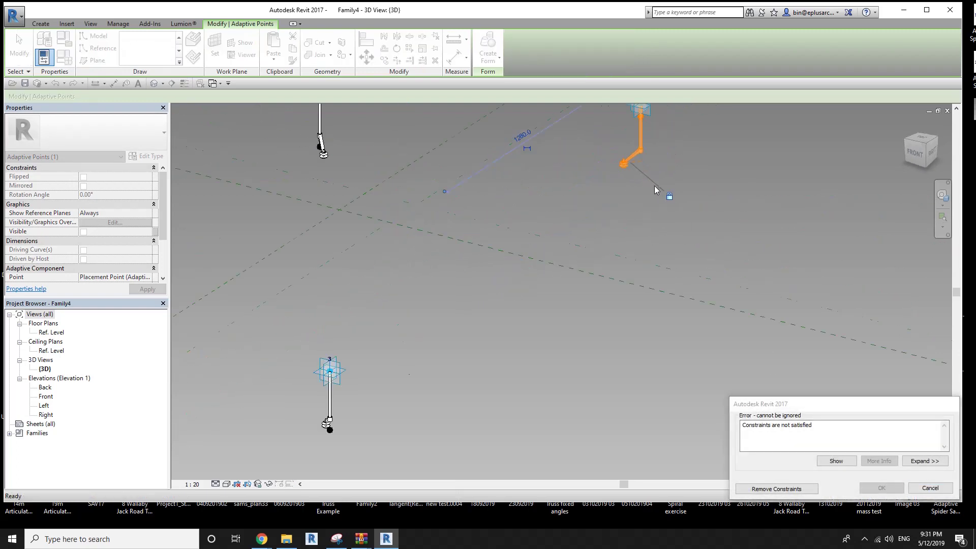
scroll(600, 162, up, 3)
click(786, 486)
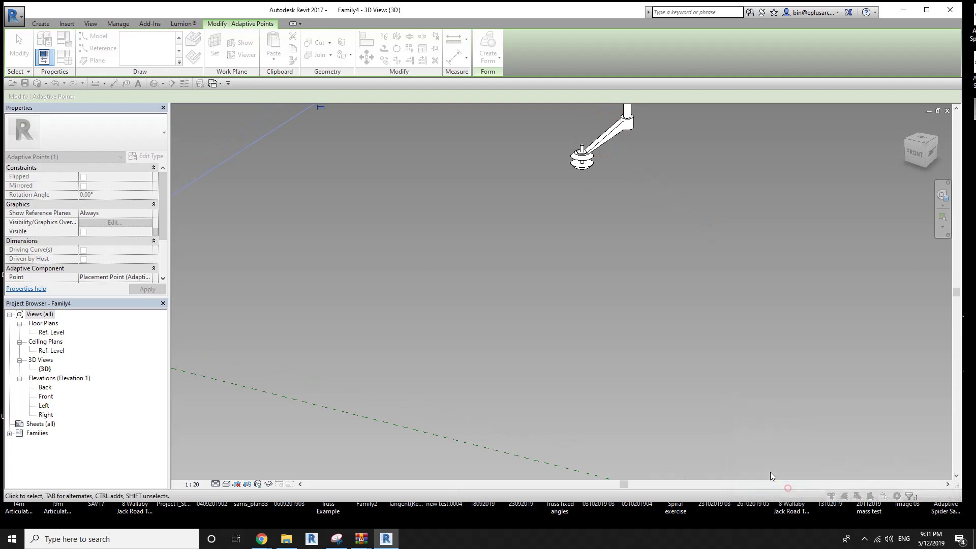
scroll(649, 307, down, 3)
mouse_move(649, 306)
shift+middle_down()
mouse_move(611, 246)
mouse_move(654, 234)
shift+middle_up()
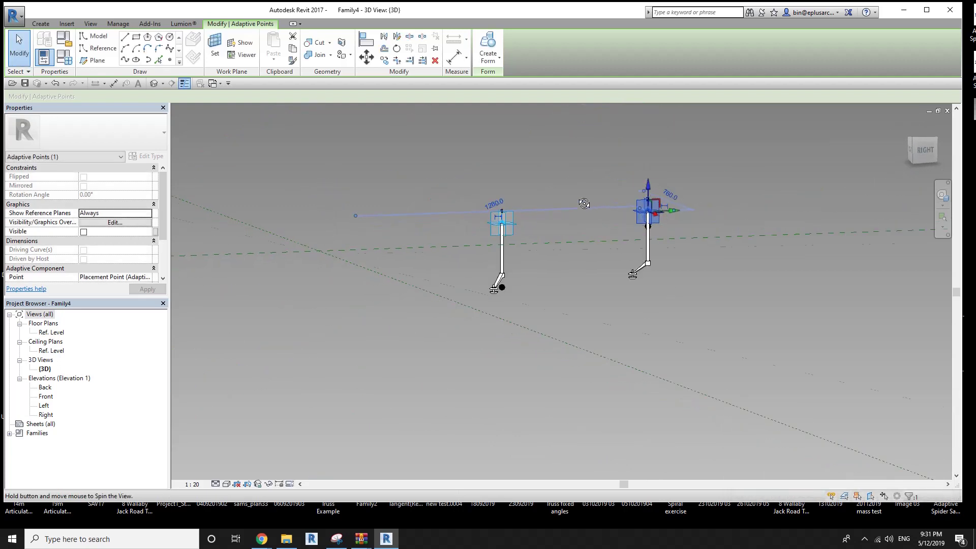
click(653, 233)
mouse_move(632, 270)
shift+middle_down()
mouse_move(630, 256)
mouse_move(505, 255)
shift+middle_up()
click(504, 255)
- Raise adaptive point 1, removing the constraints that block the move
shift+middle_drag(480, 288, 547, 306)
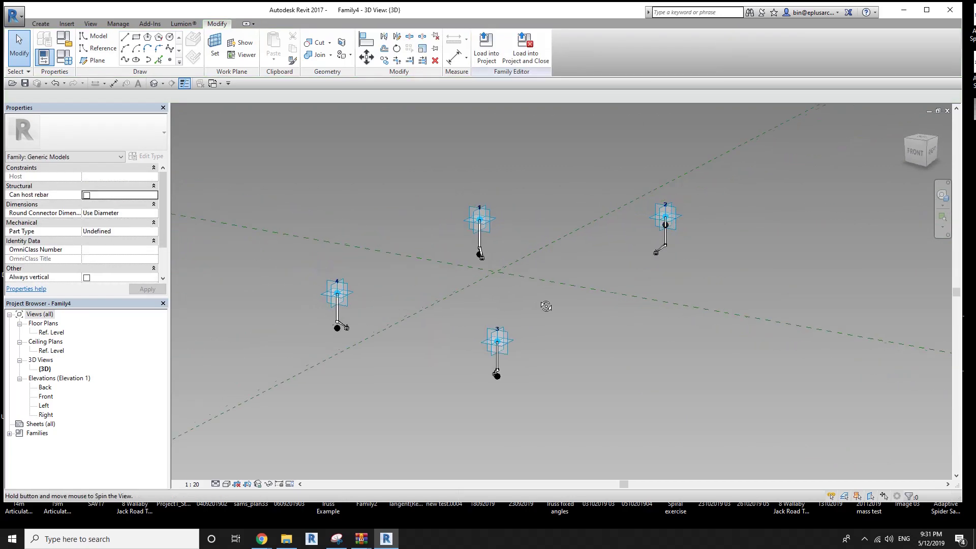
scroll(351, 330, up, 2)
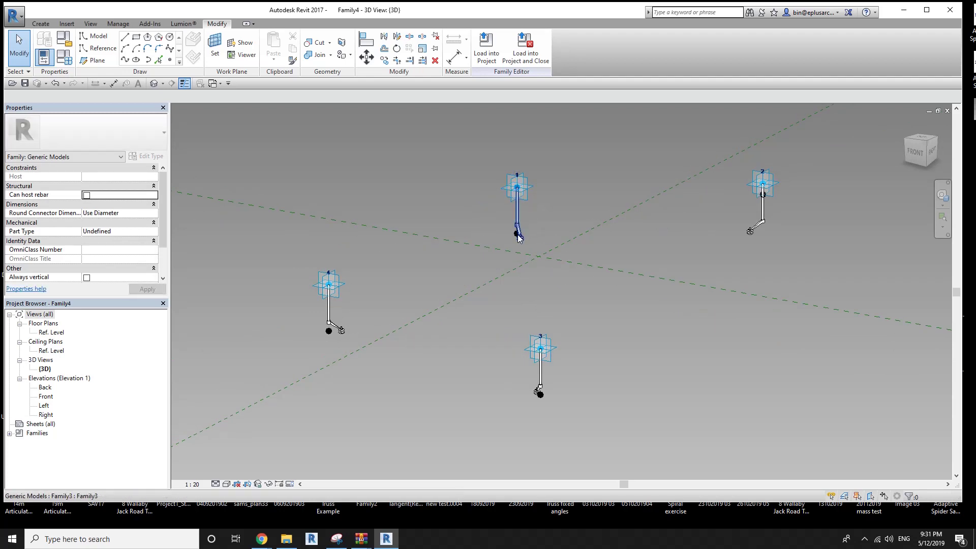
click(529, 194)
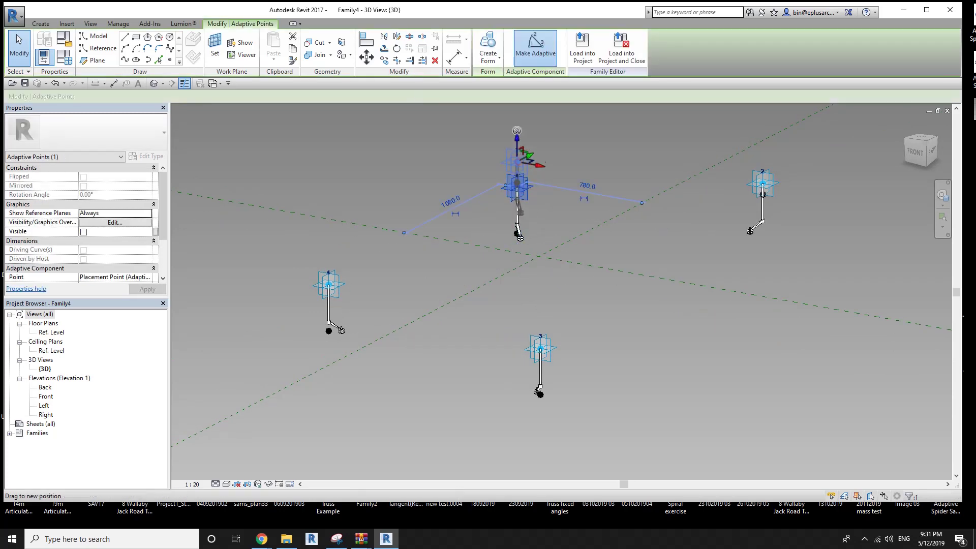
drag(517, 163, 517, 127)
click(814, 489)
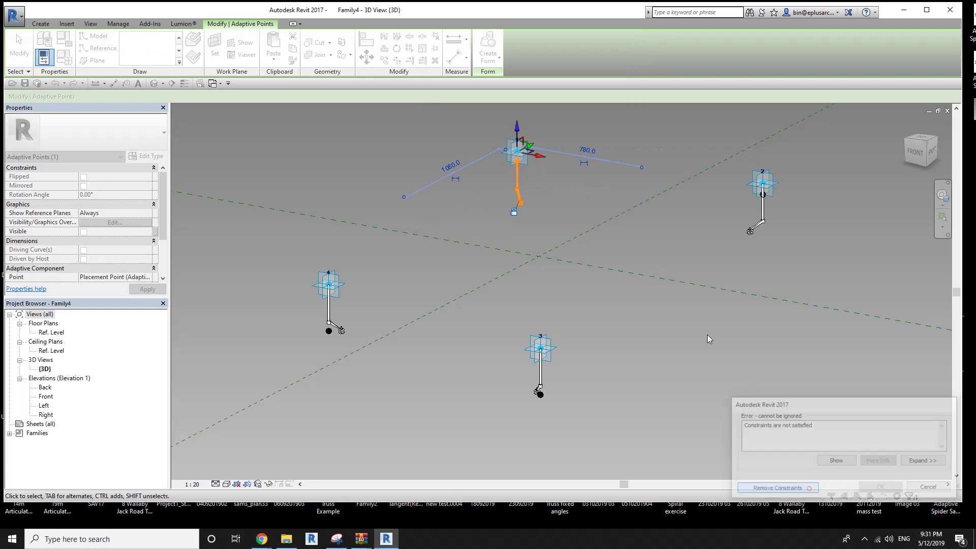
mouse_move(550, 262)
shift+middle_down()
mouse_move(599, 258)
mouse_move(554, 216)
mouse_move(543, 188)
shift+middle_up()
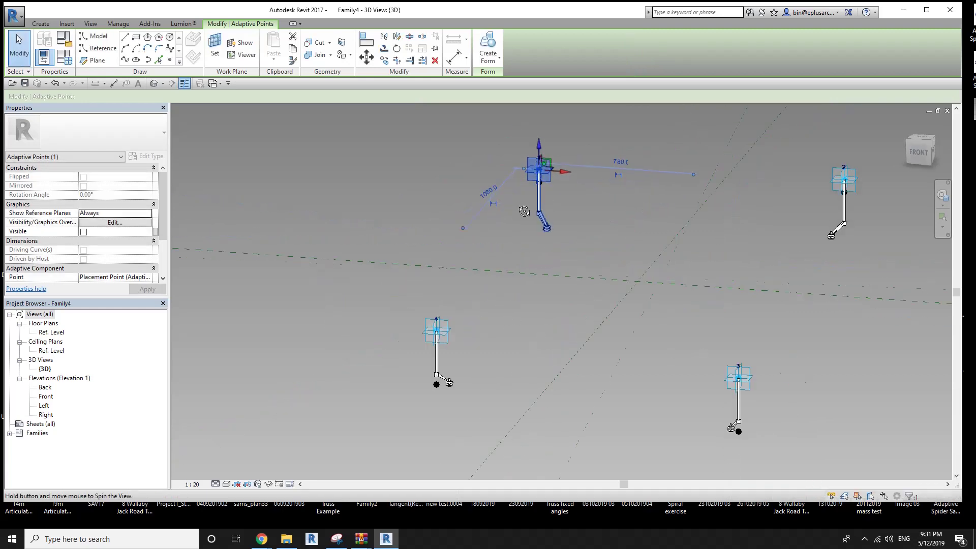
key(Escape)
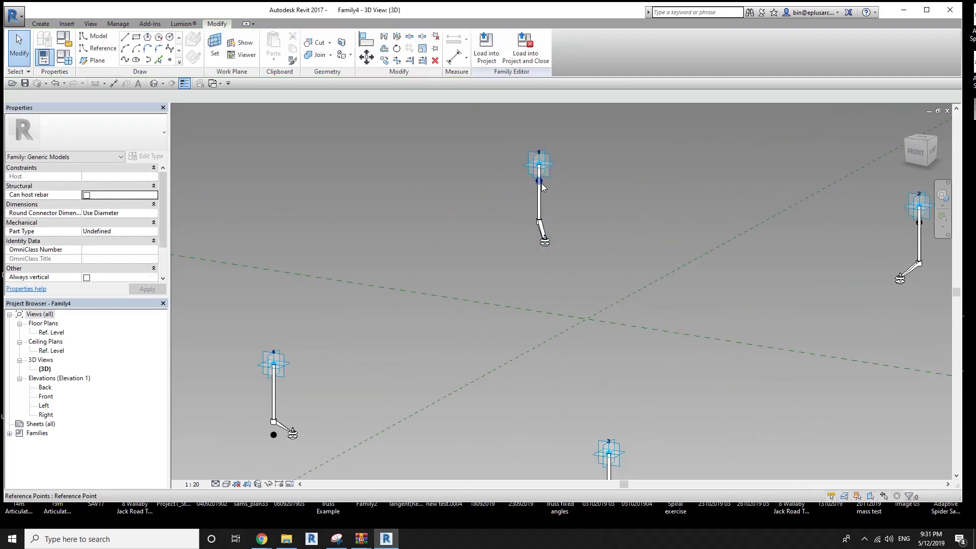
- Check point 1's reference point, then move adaptive point 1 and its leg back down
click(540, 181)
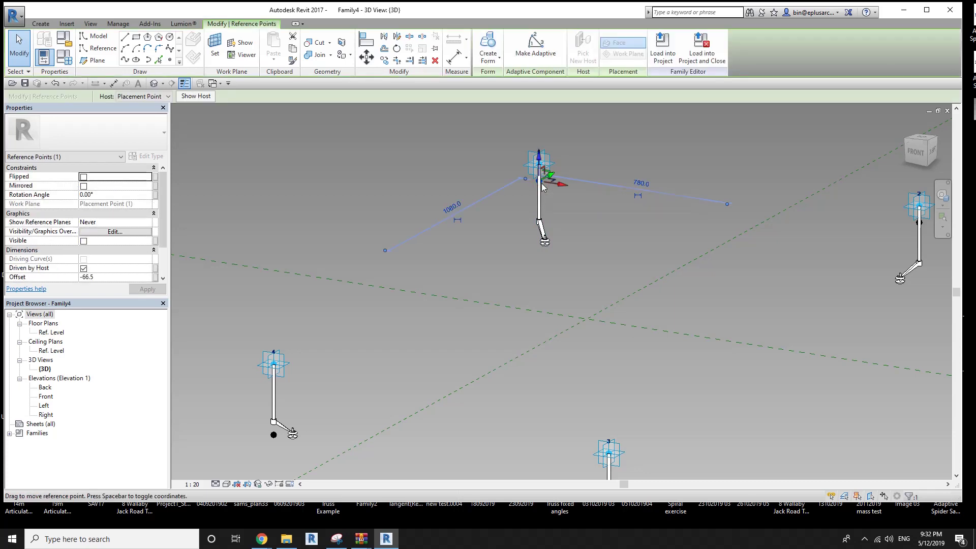
scroll(554, 164, up, 1)
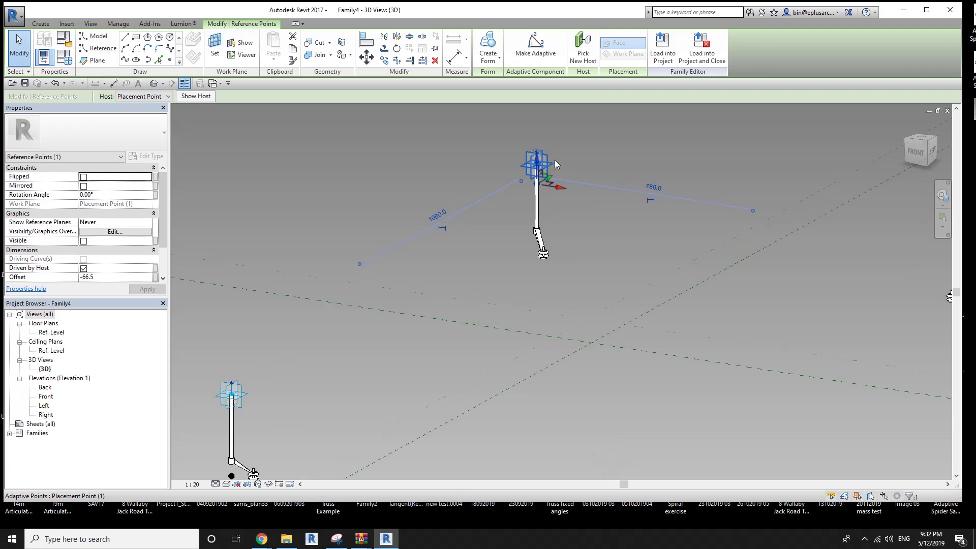
scroll(552, 164, up, 1)
key(Escape)
click(545, 162)
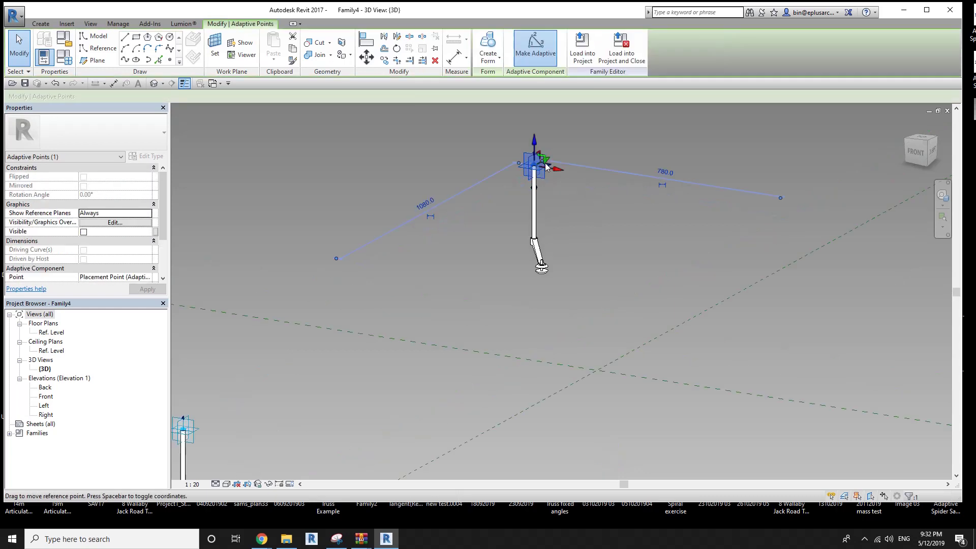
drag(541, 155, 548, 206)
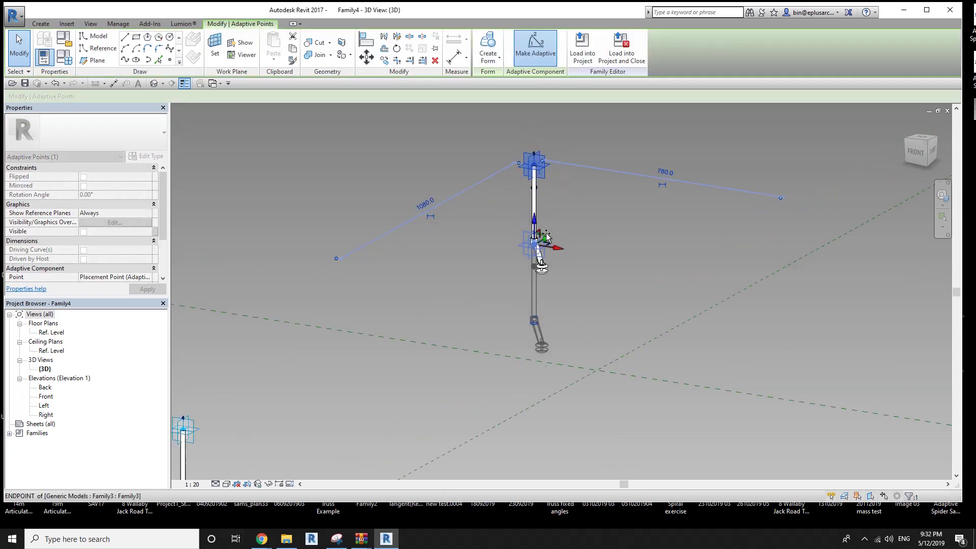
key(Escape)
scroll(545, 234, down, 4)
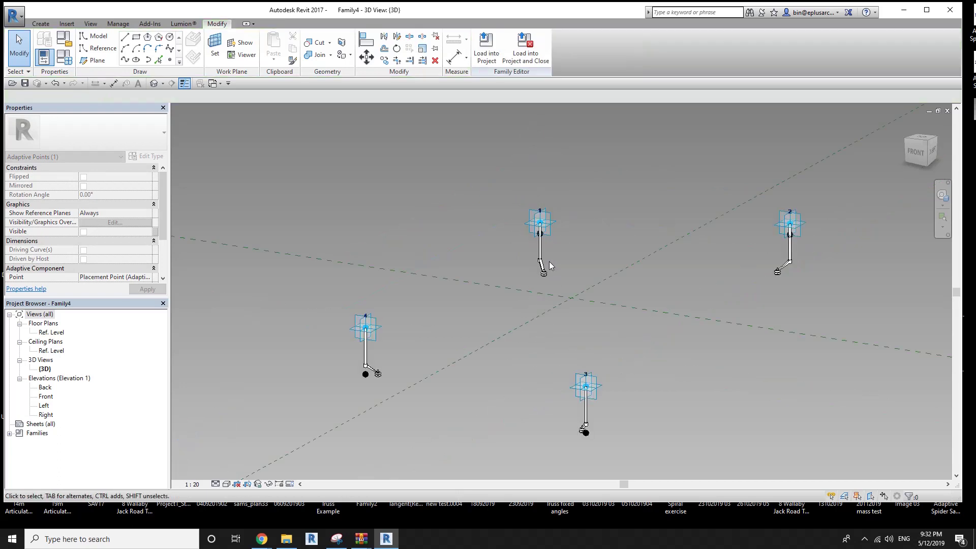
- Raise adaptive points 4 and 3, removing the constraints blocking each
mouse_move(571, 251)
shift+middle_down()
mouse_move(606, 236)
mouse_move(585, 237)
shift+middle_up()
scroll(564, 239, up, 2)
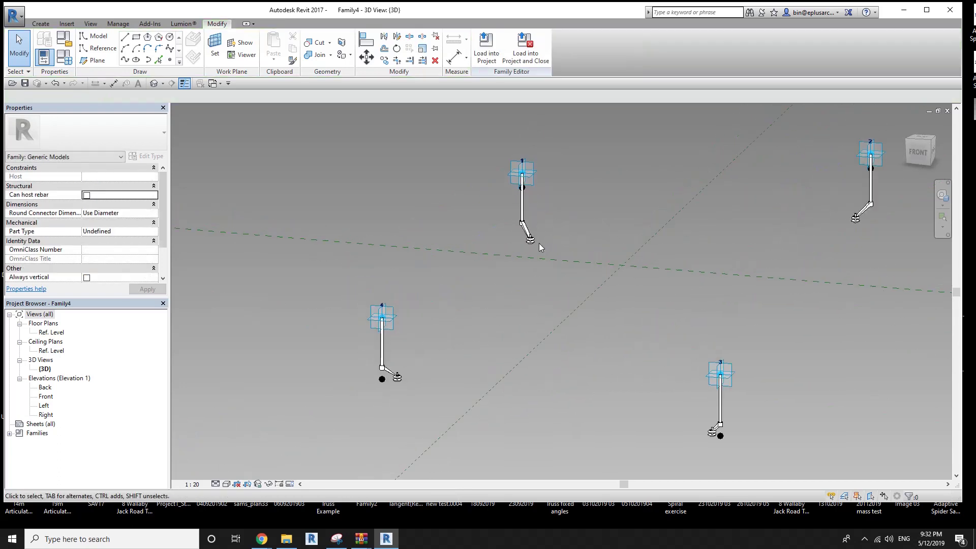
drag(391, 313, 391, 270)
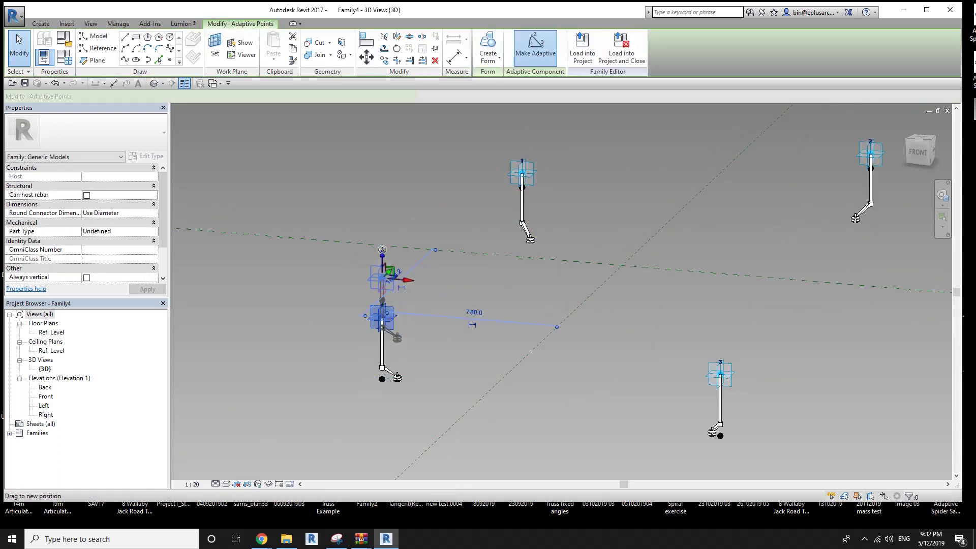
click(765, 489)
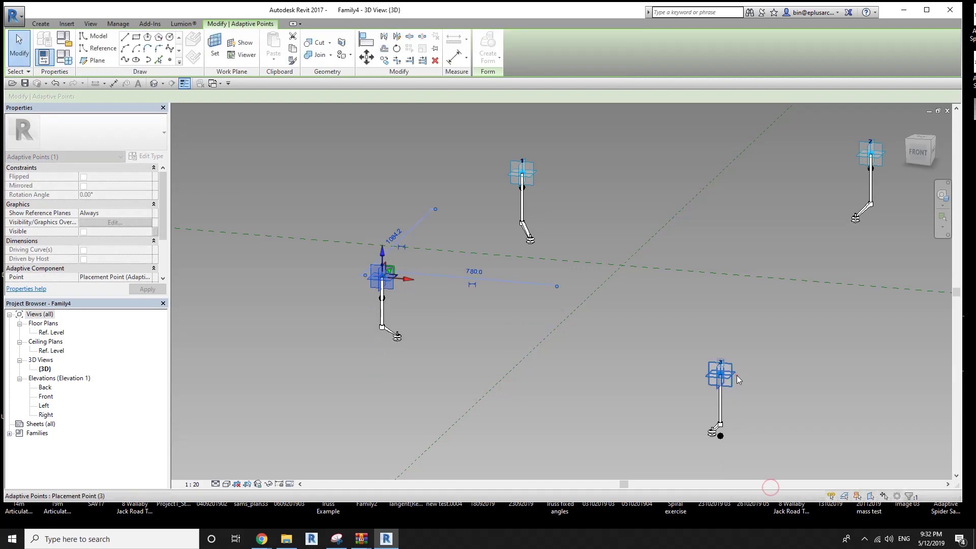
click(720, 374)
drag(723, 320, 762, 419)
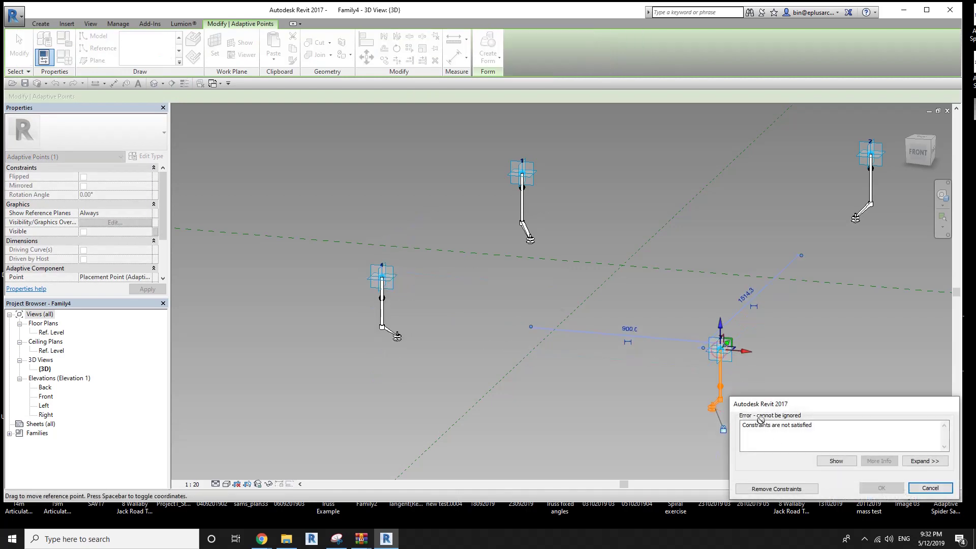
click(788, 489)
scroll(509, 193, up, 3)
- Align the point reference onto the leg's elbow reference
key(a)
key(l)
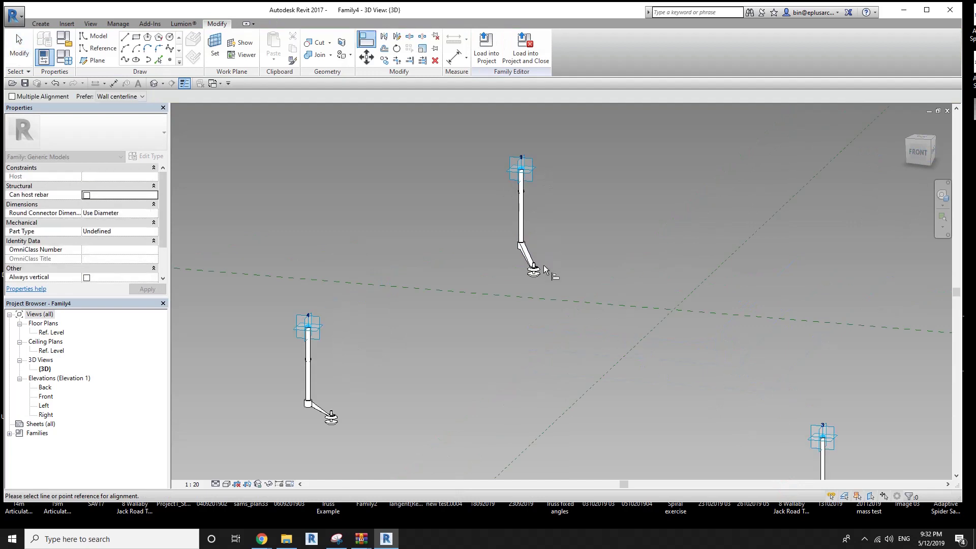
click(541, 270)
click(524, 193)
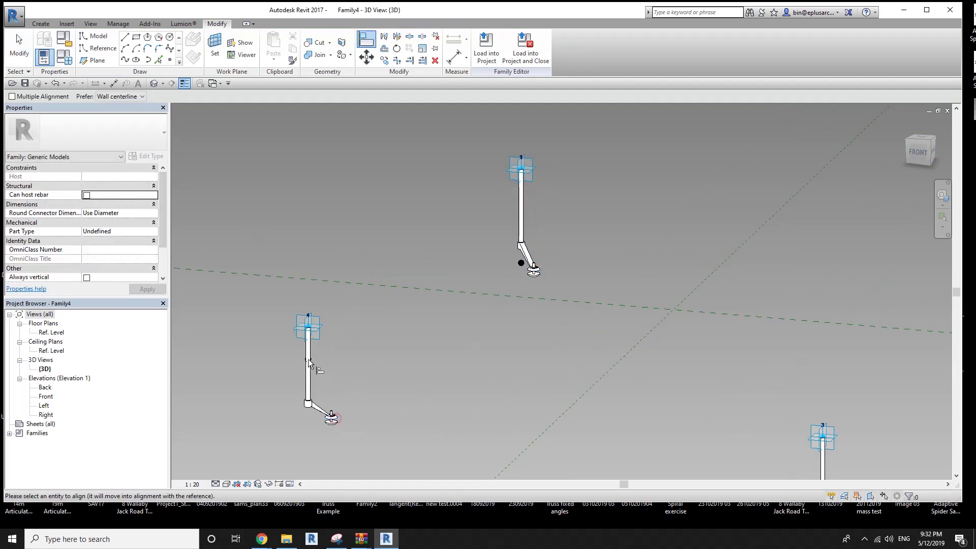
scroll(338, 393, up, 1)
scroll(336, 394, up, 2)
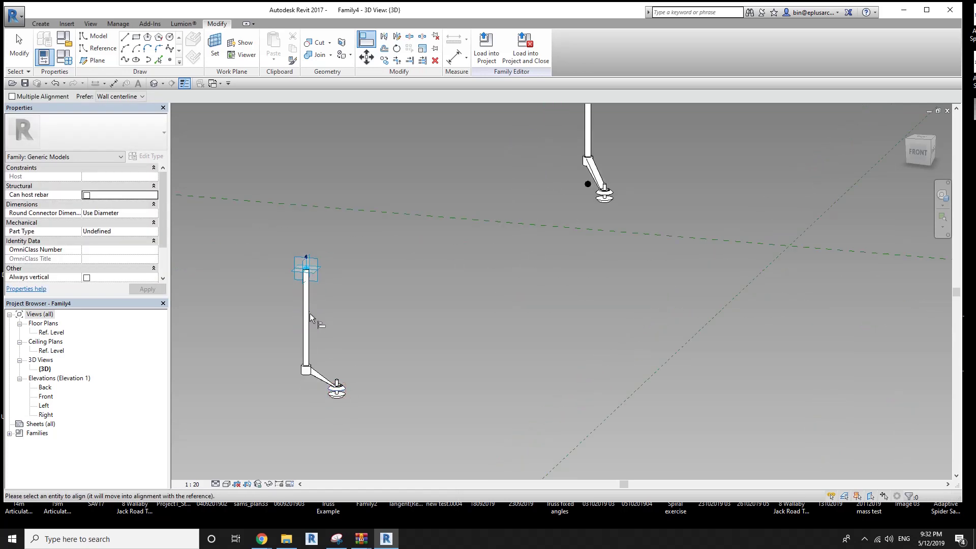
scroll(343, 323, down, 4)
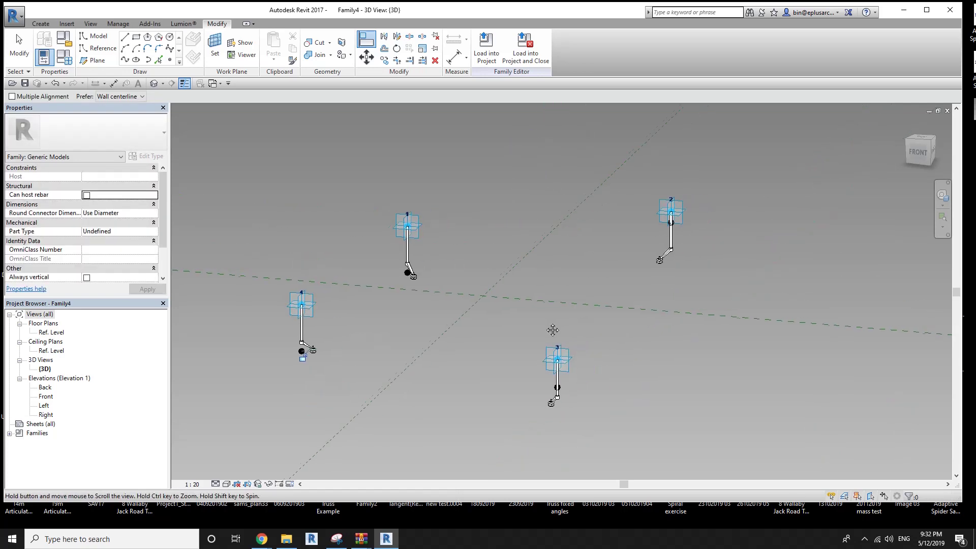
middle_drag(552, 330, 543, 331)
- Raise adaptive point 1, then select its leg and open the leg's type properties
click(397, 227)
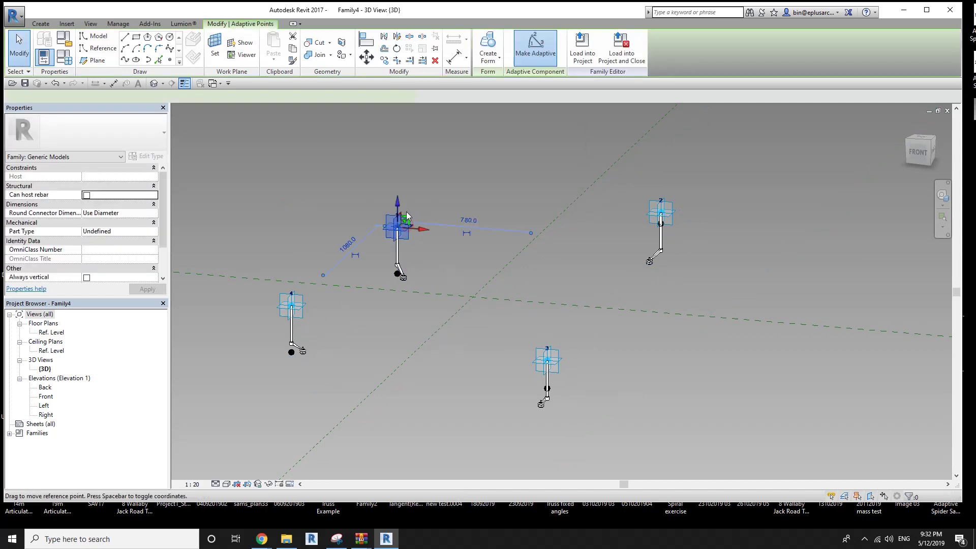
drag(407, 217, 402, 182)
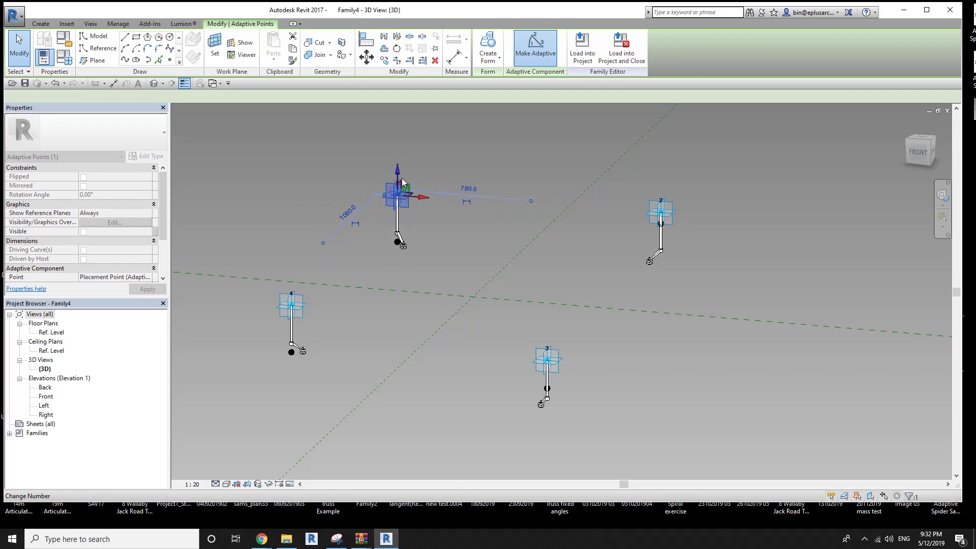
key(Escape)
scroll(400, 248, up, 2)
click(396, 236)
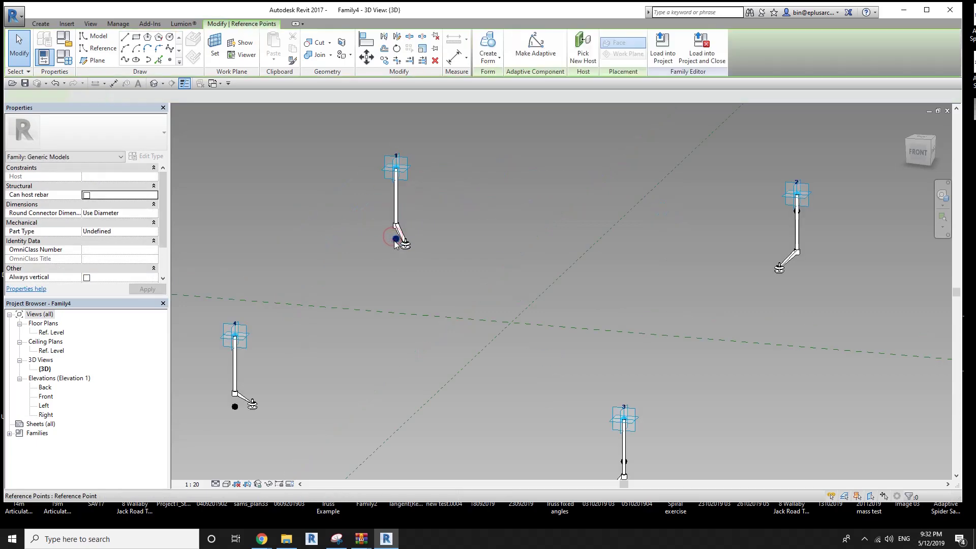
click(378, 215)
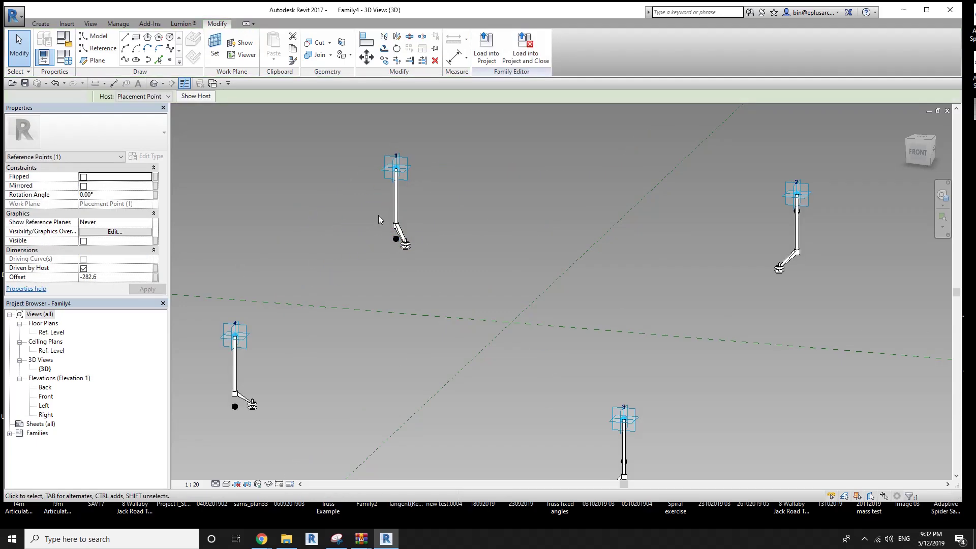
click(396, 188)
click(151, 156)
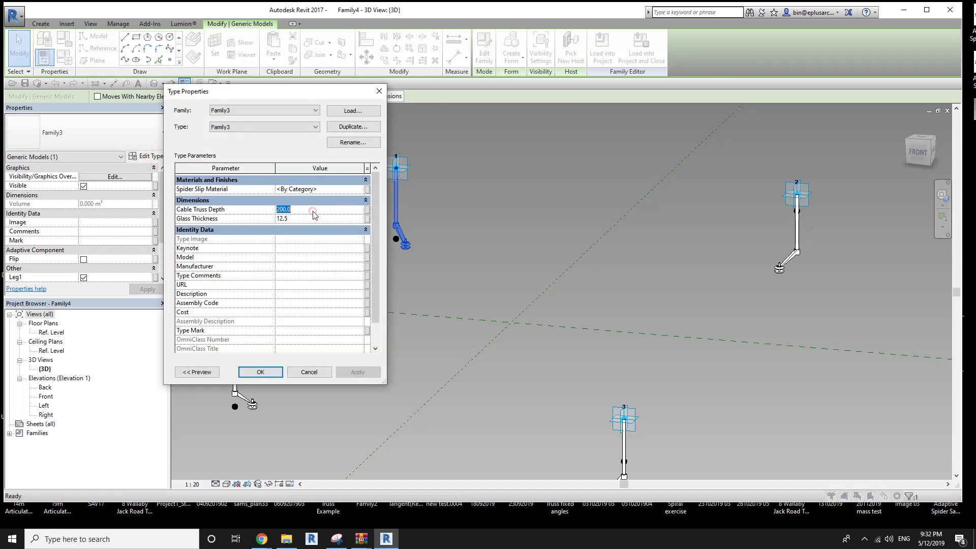
- Apply Cable Truss Depth 100.0, then attempt aligning the point-1 leg and cancel
click(260, 373)
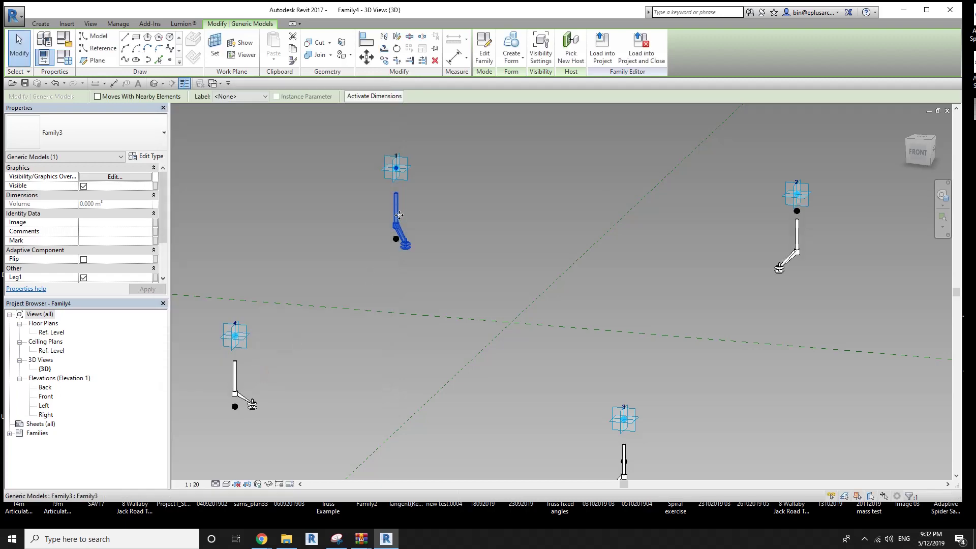
mouse_move(399, 215)
shift+middle_down()
mouse_move(440, 194)
mouse_move(456, 170)
mouse_move(404, 192)
shift+middle_up()
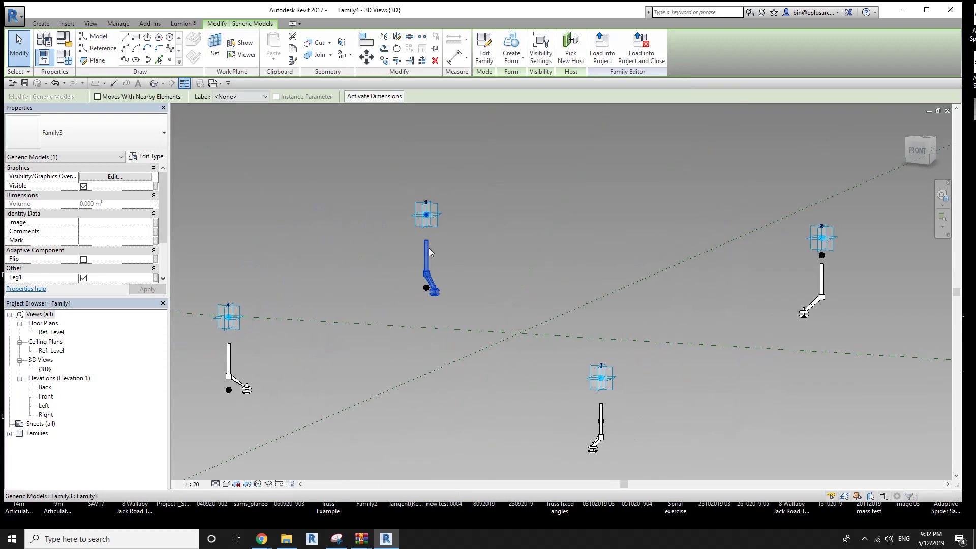
scroll(428, 248, up, 2)
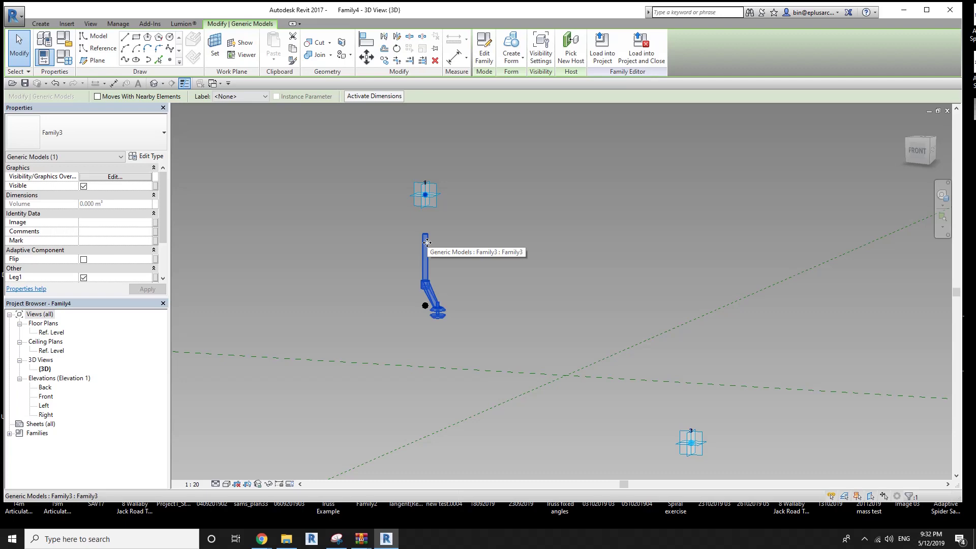
click(431, 245)
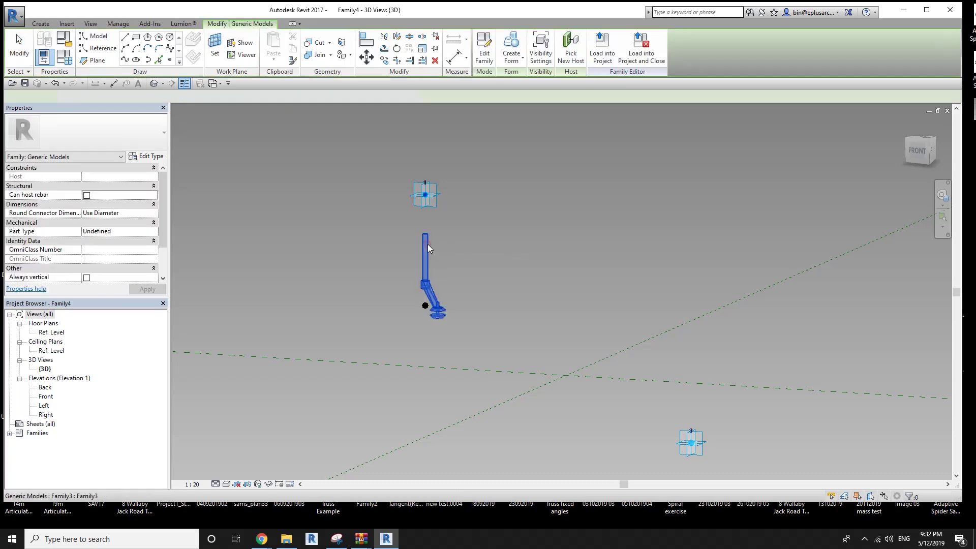
scroll(428, 239, down, 2)
scroll(438, 239, up, 2)
scroll(443, 213, up, 1)
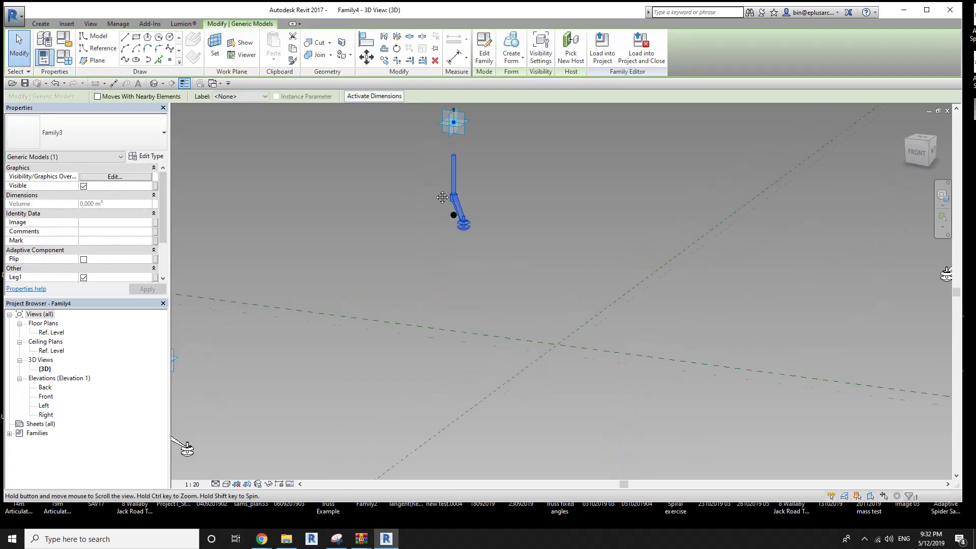
key(a)
key(l)
click(459, 140)
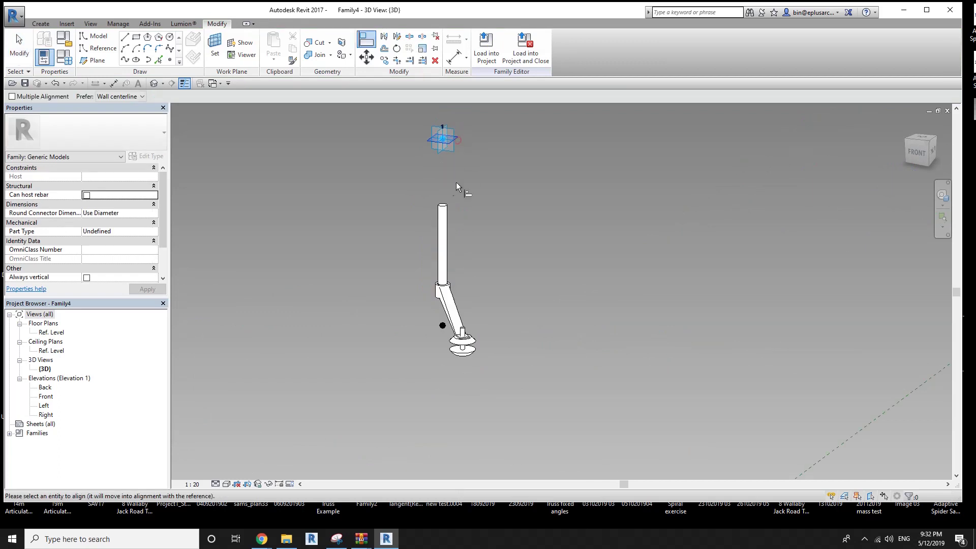
key(Escape)
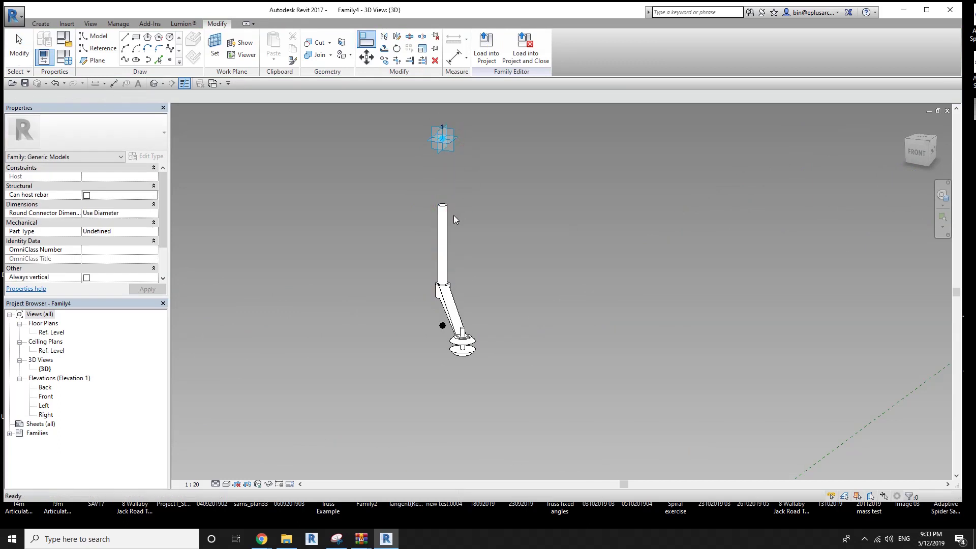
- Select the Family3 leg at point 1 and open it with Edit Family
click(453, 211)
scroll(459, 213, down, 2)
key(Escape)
mouse_move(460, 213)
shift+middle_down()
mouse_move(473, 213)
mouse_move(473, 273)
shift+middle_up()
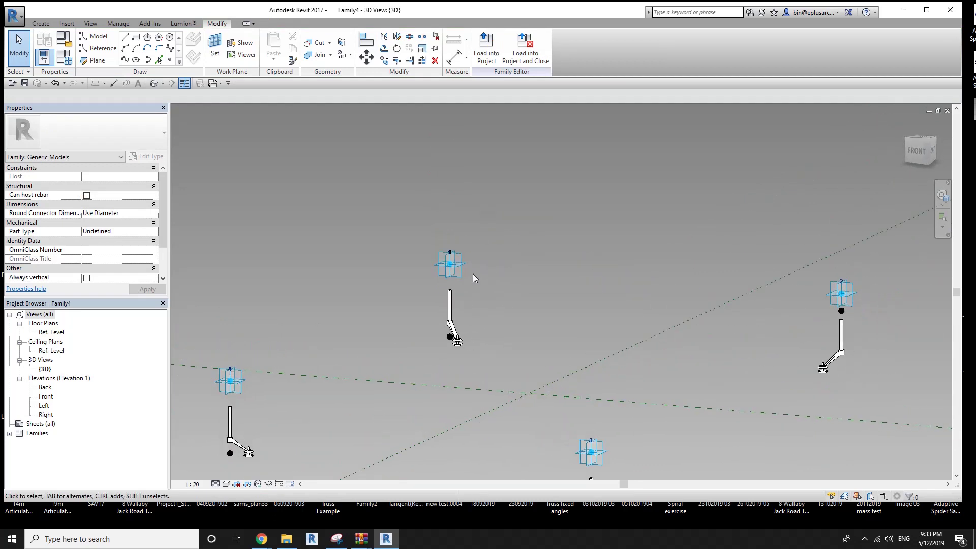
scroll(461, 298, up, 3)
click(439, 303)
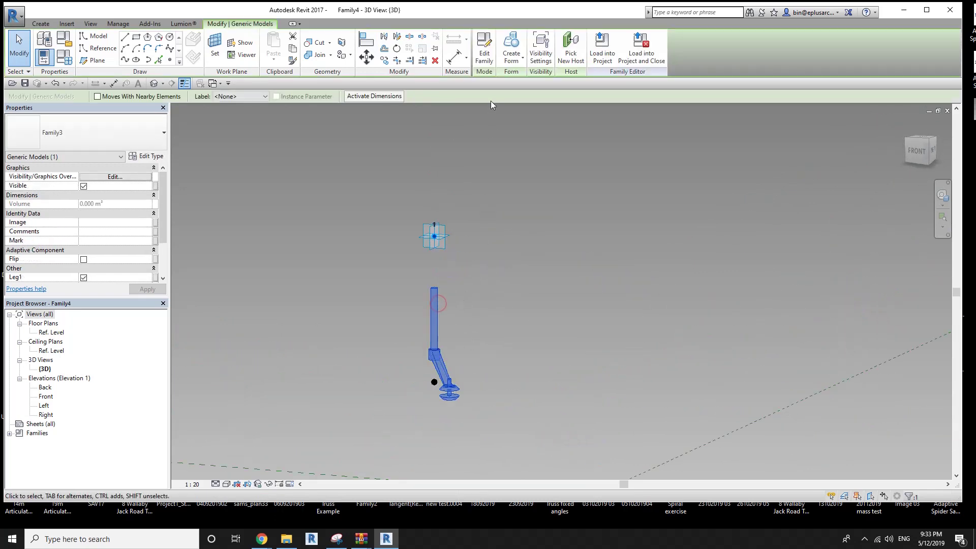
click(485, 51)
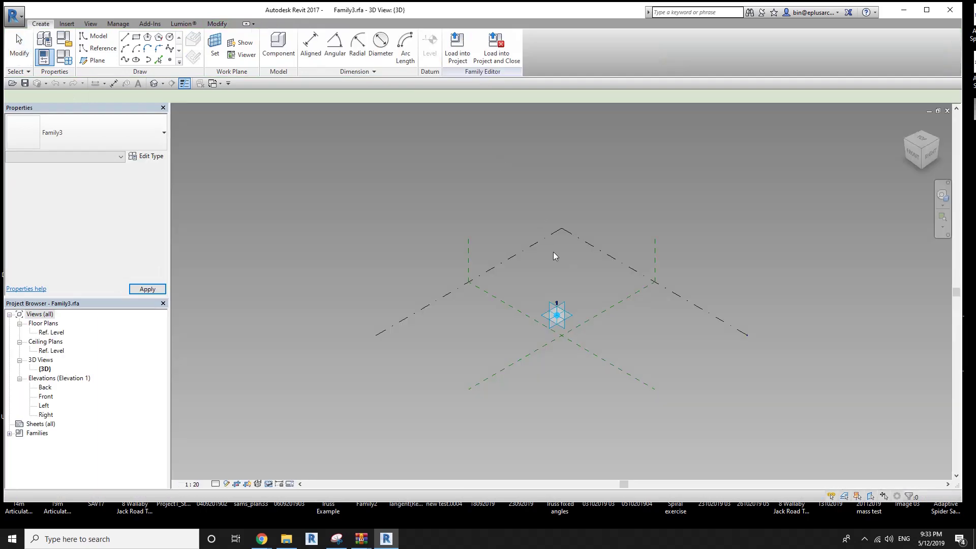
- In the Front elevation, align the clip stem to the placement reference, then load Family3 back, saving
double_click(53, 400)
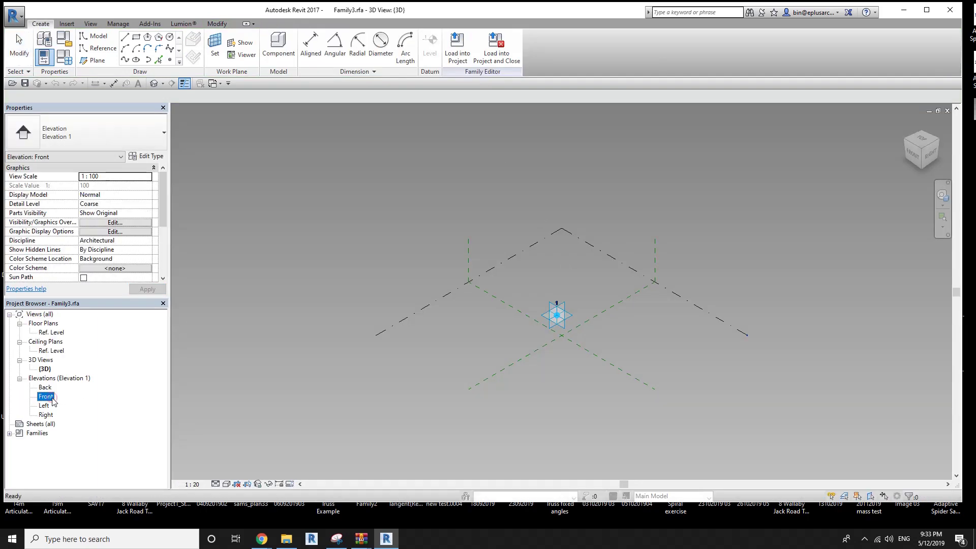
scroll(613, 451, up, 2)
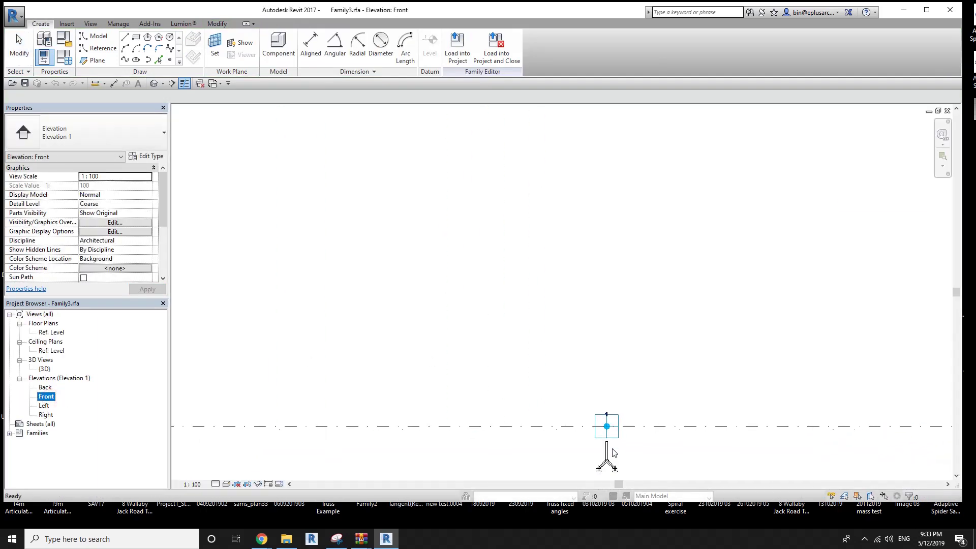
scroll(613, 452, up, 2)
key(a)
key(l)
middle_drag(550, 321, 457, 216)
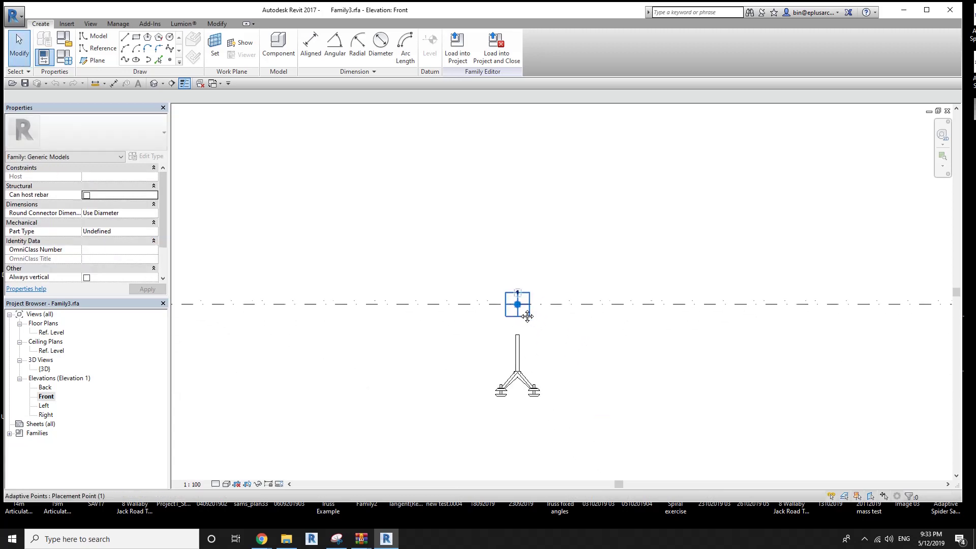
click(517, 304)
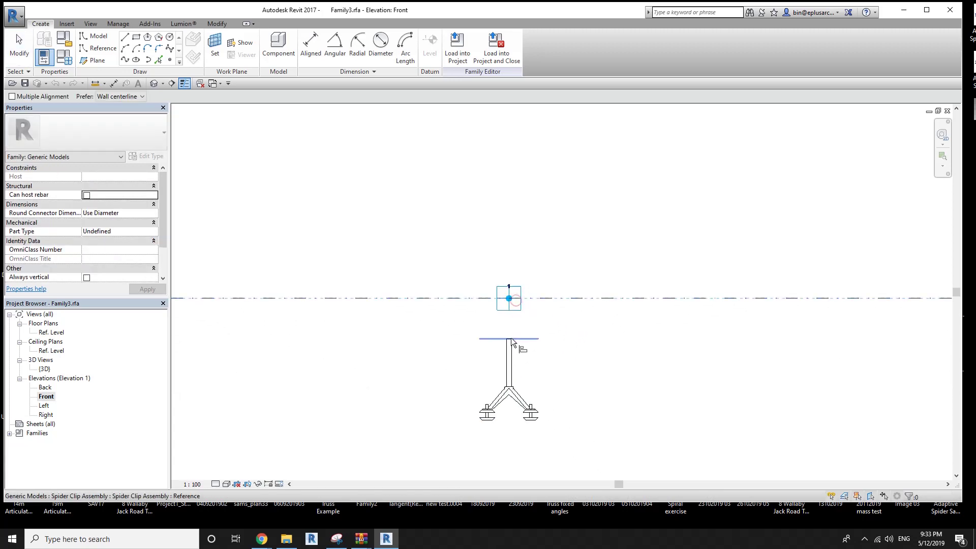
click(510, 340)
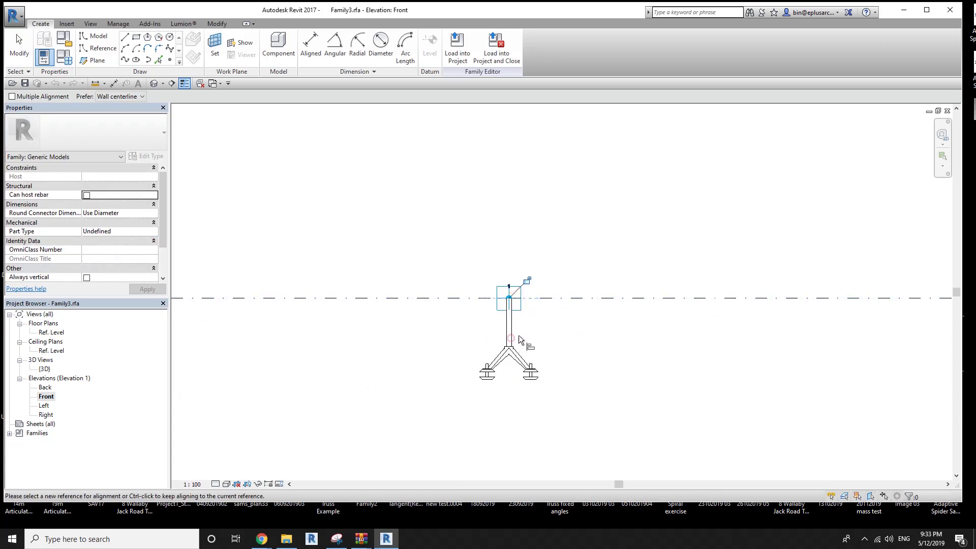
click(495, 53)
click(510, 269)
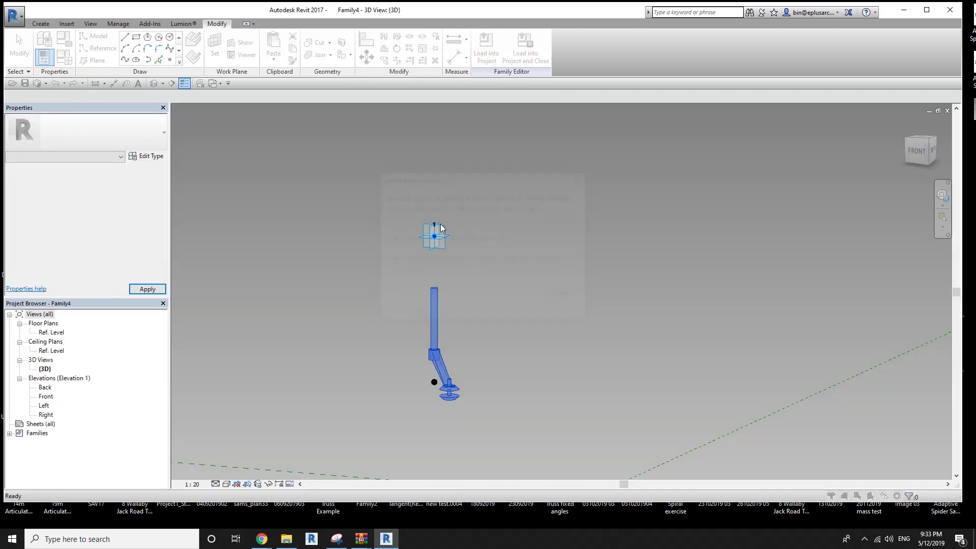
- Overwrite the existing version of Family3 when reloading it
click(474, 239)
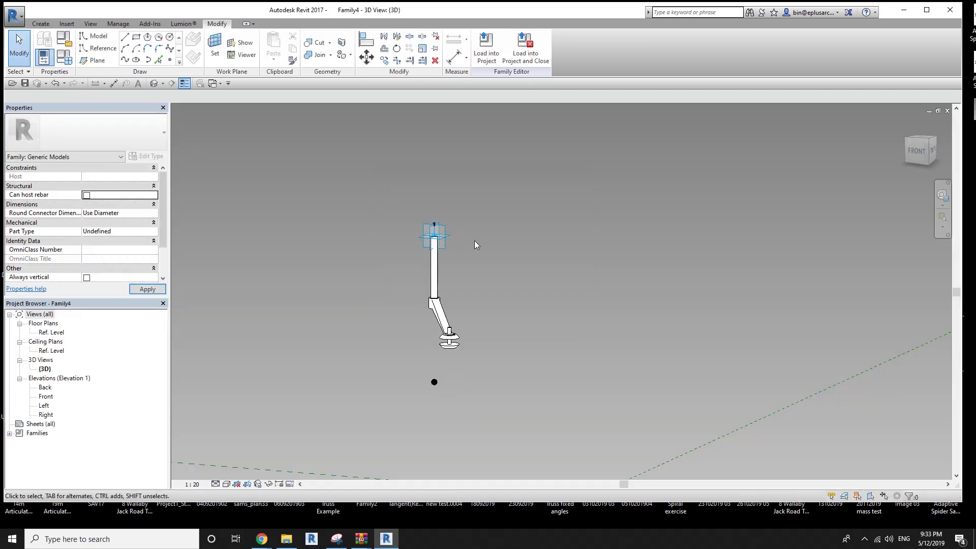
scroll(453, 253, down, 3)
scroll(455, 263, down, 2)
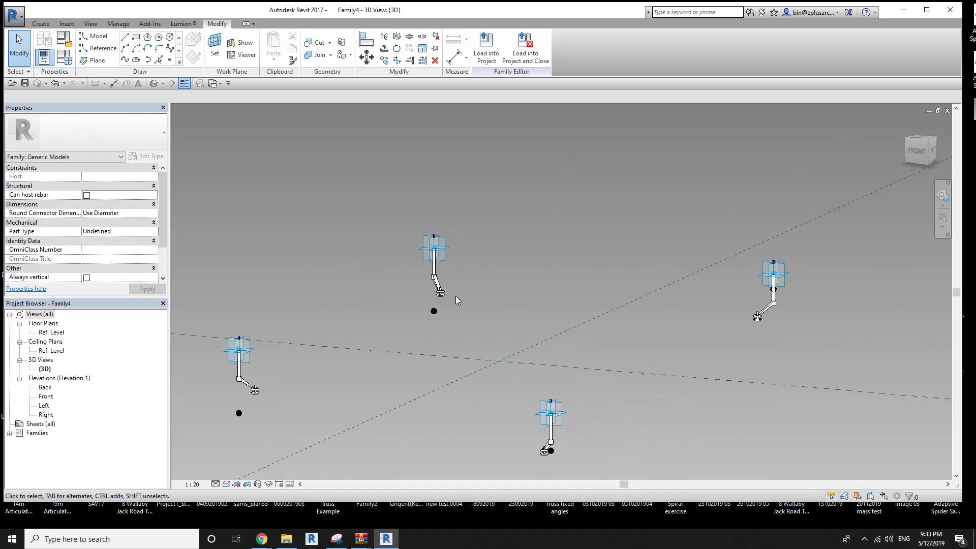
scroll(448, 295, up, 3)
scroll(439, 295, up, 2)
scroll(448, 300, up, 2)
- Test raising the top adaptive point with its connector, cancelling the constraints error
key(a)
key(l)
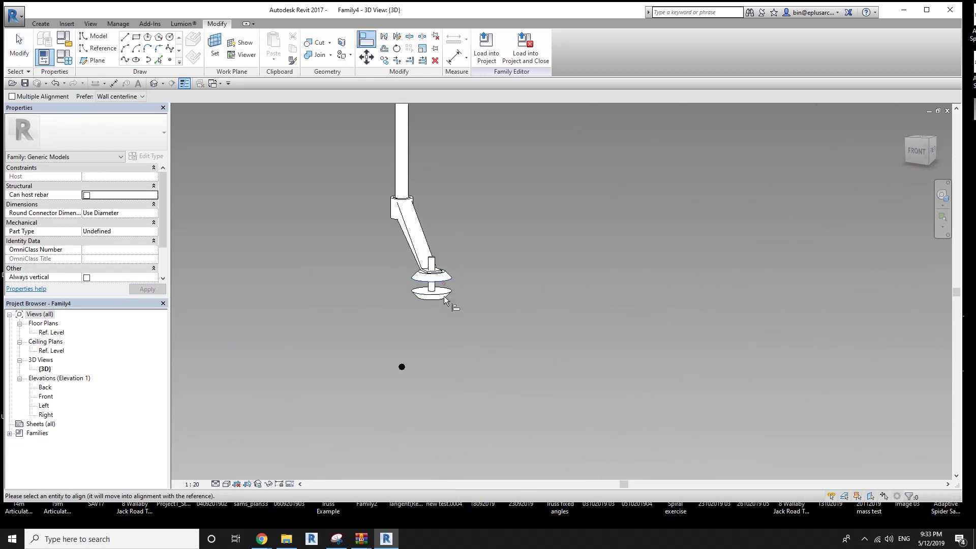
click(402, 367)
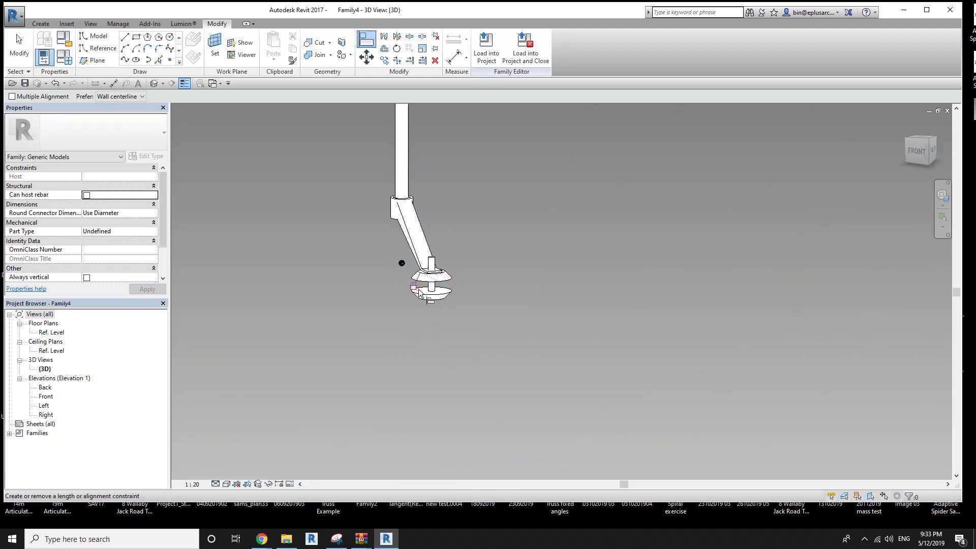
scroll(419, 294, down, 3)
key(Escape)
click(413, 212)
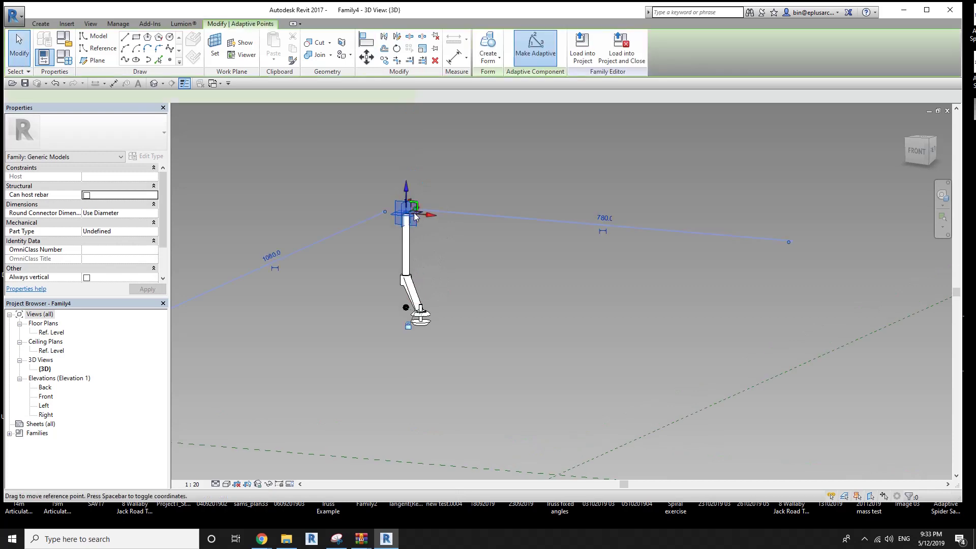
drag(415, 216, 405, 152)
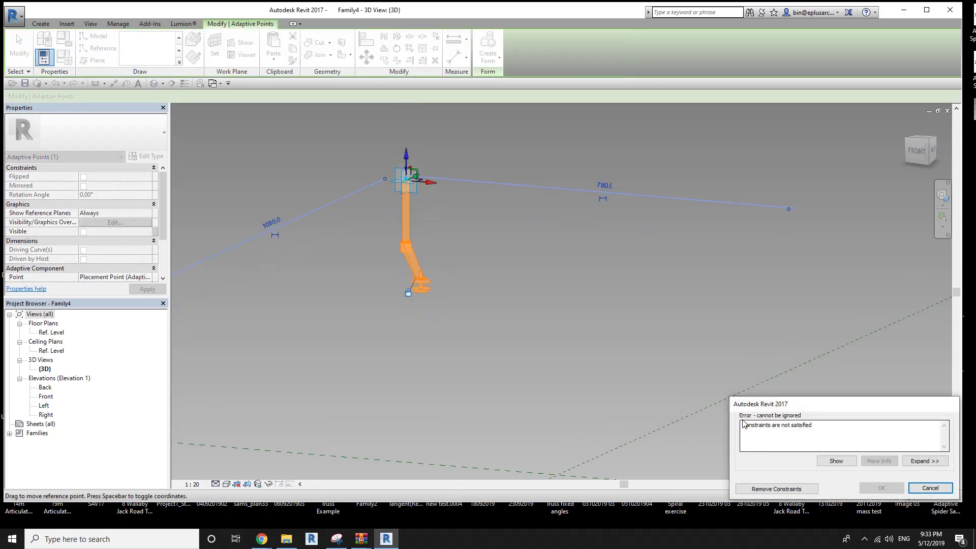
click(792, 489)
click(501, 321)
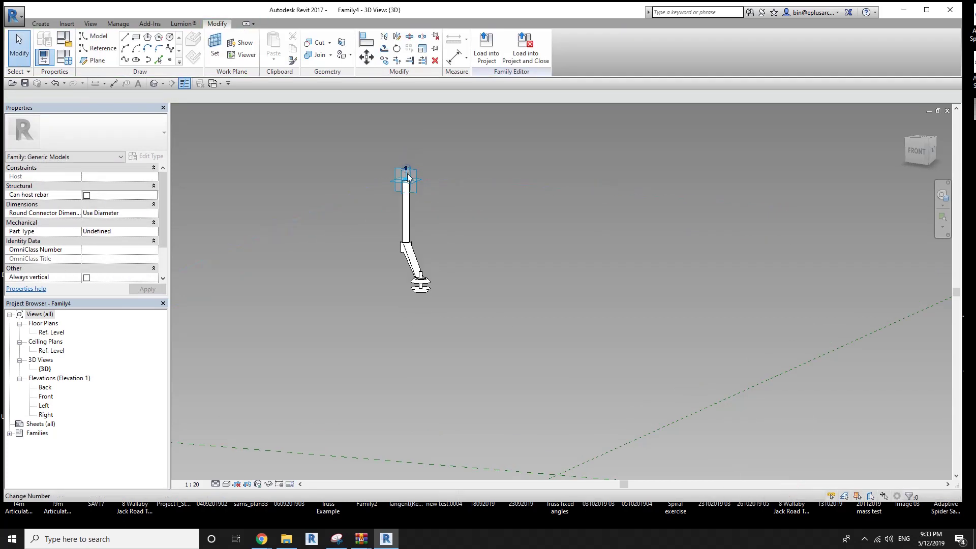
- Drag the adaptive point and connector down, then lower the knee reference point along the leg
drag(416, 172, 418, 264)
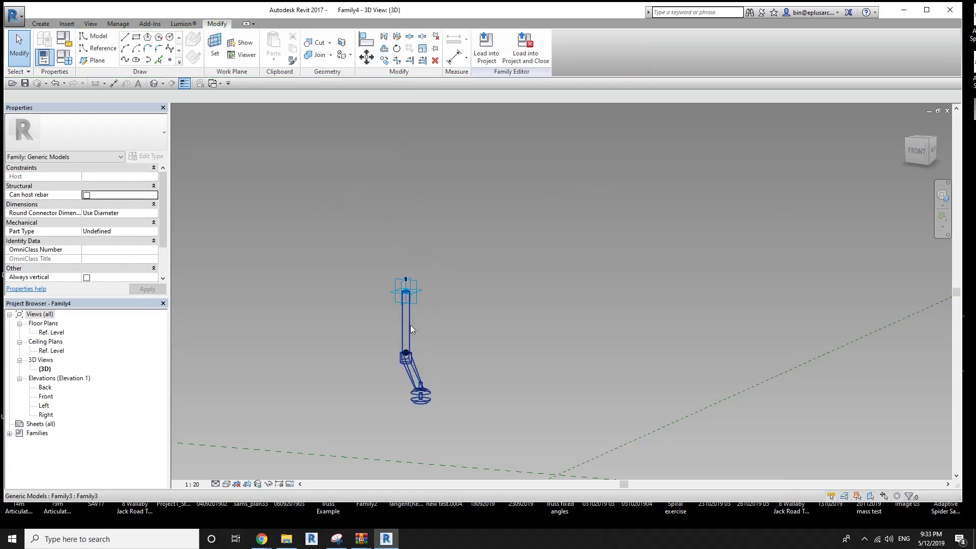
scroll(407, 355, up, 2)
mouse_move(406, 355)
middle_down()
mouse_move(433, 260)
mouse_move(413, 194)
middle_up()
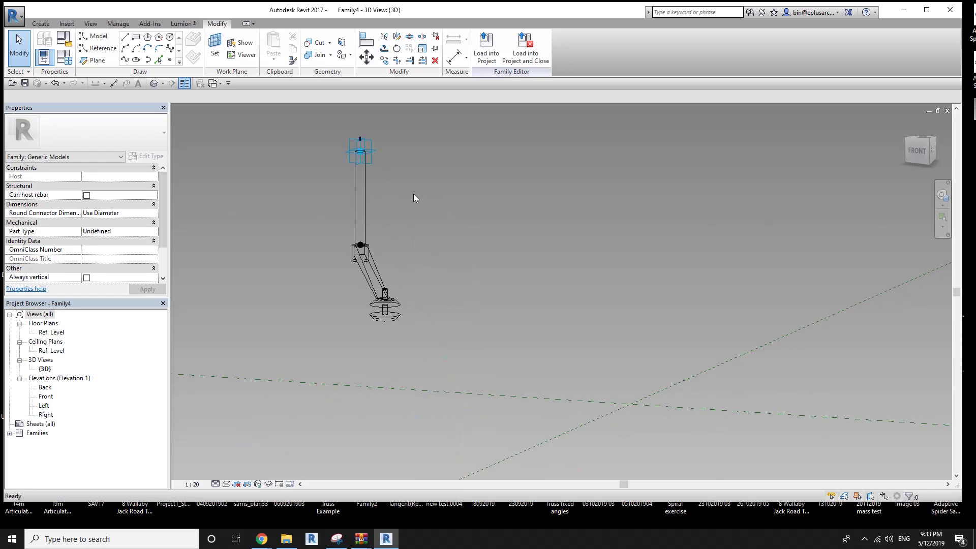
click(371, 144)
click(395, 305)
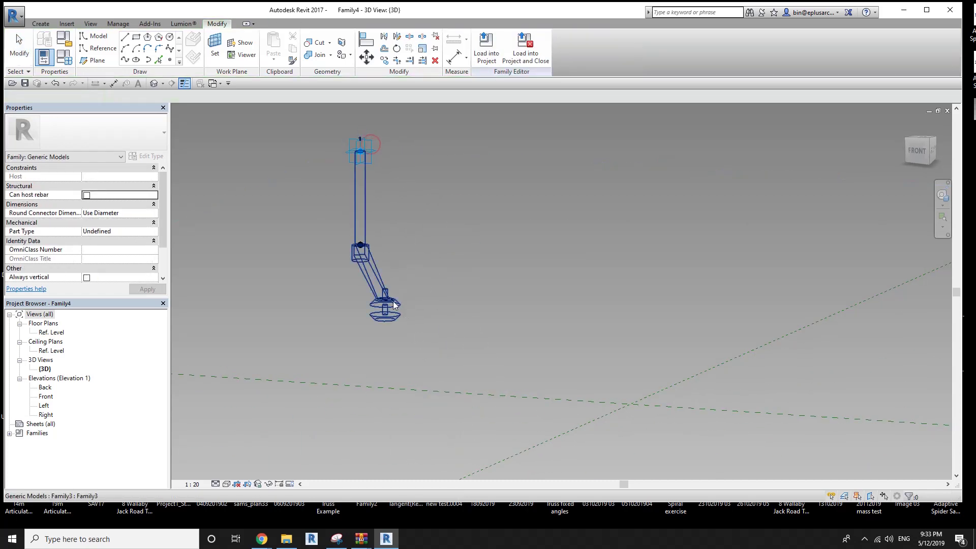
click(364, 247)
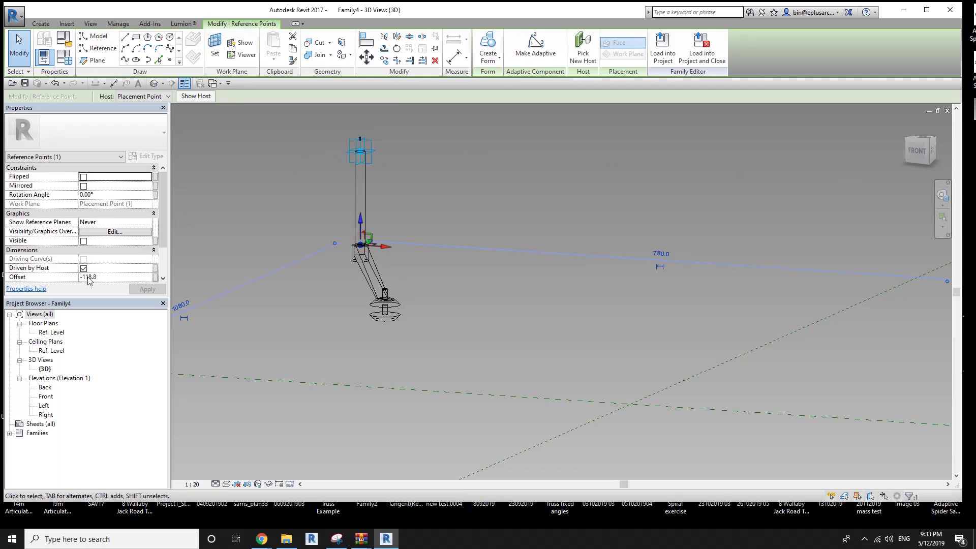
drag(360, 246, 355, 257)
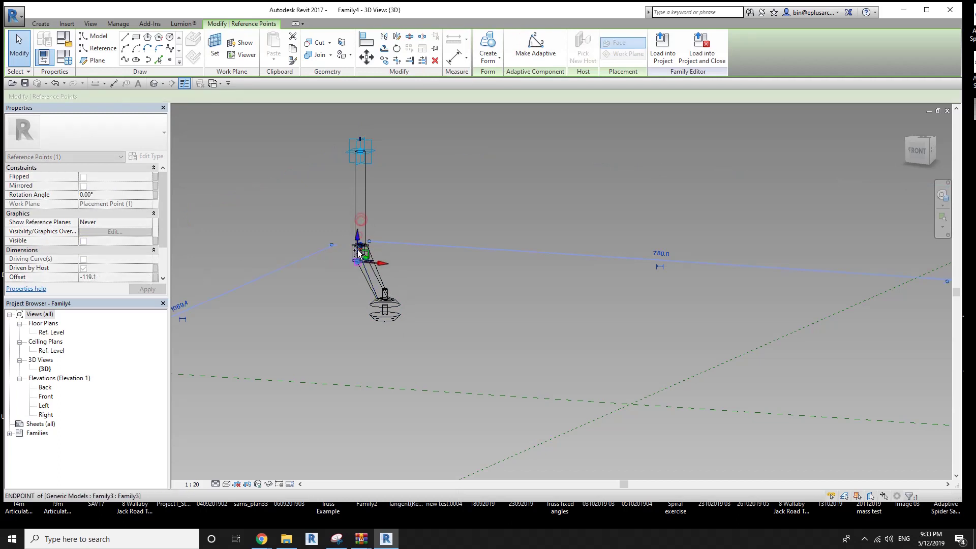
- Start and cancel an alignment, then check the foot reference point and top adaptive point
click(381, 236)
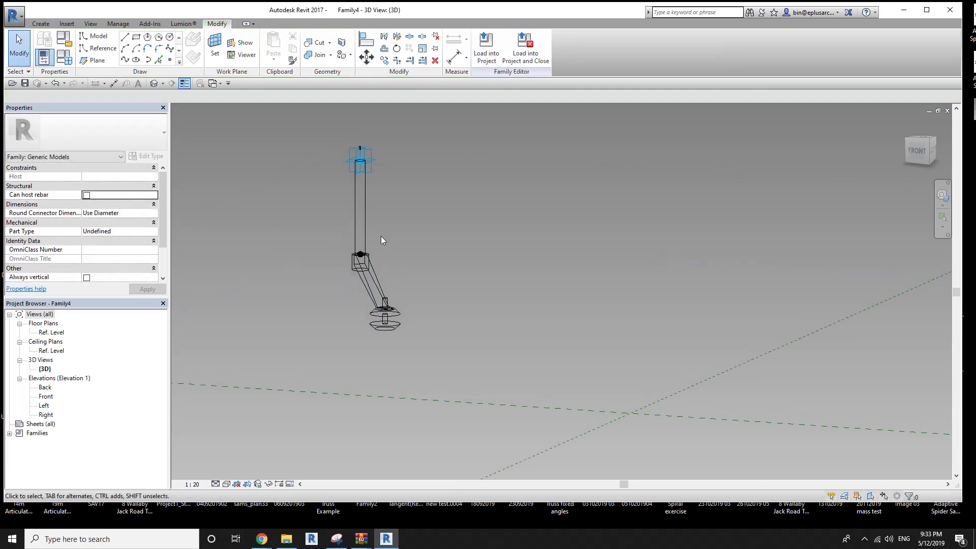
key(a)
key(l)
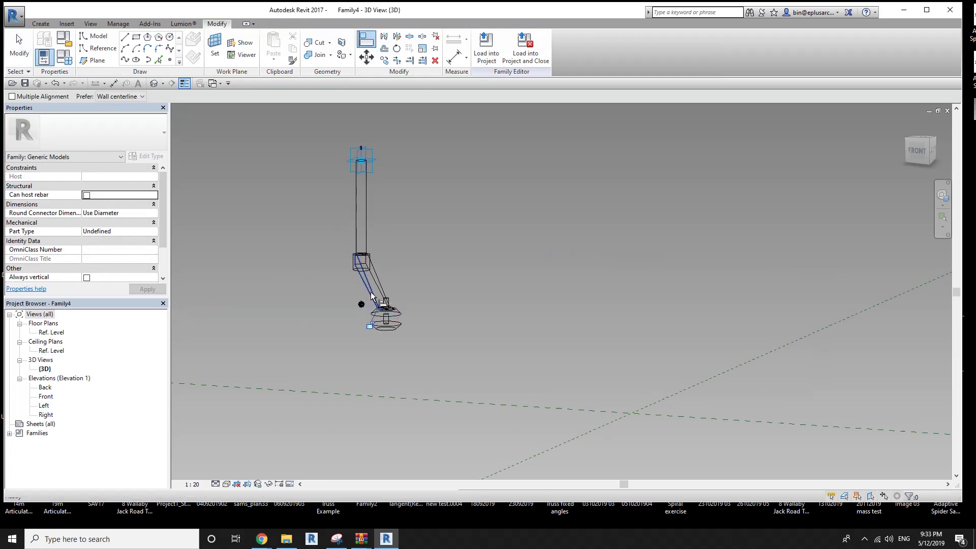
key(Escape)
click(360, 304)
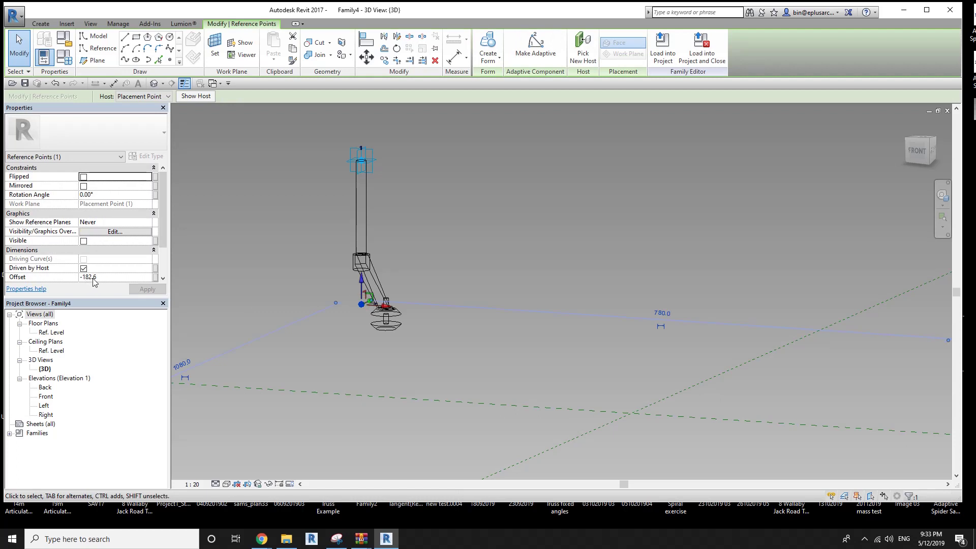
click(364, 231)
click(361, 162)
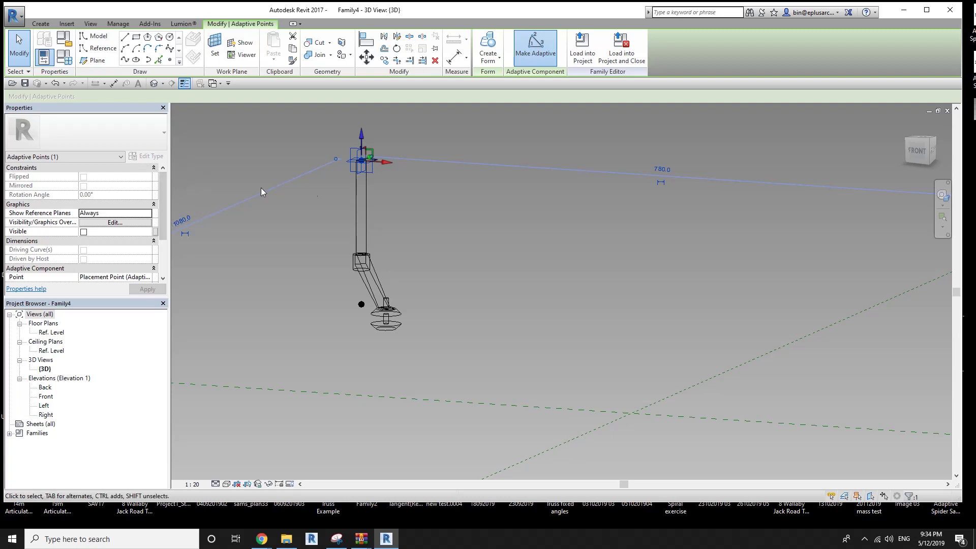
scroll(261, 188, down, 1)
click(348, 224)
- Check the leg's type parameters without changes, then select the reference point near the foot
click(337, 226)
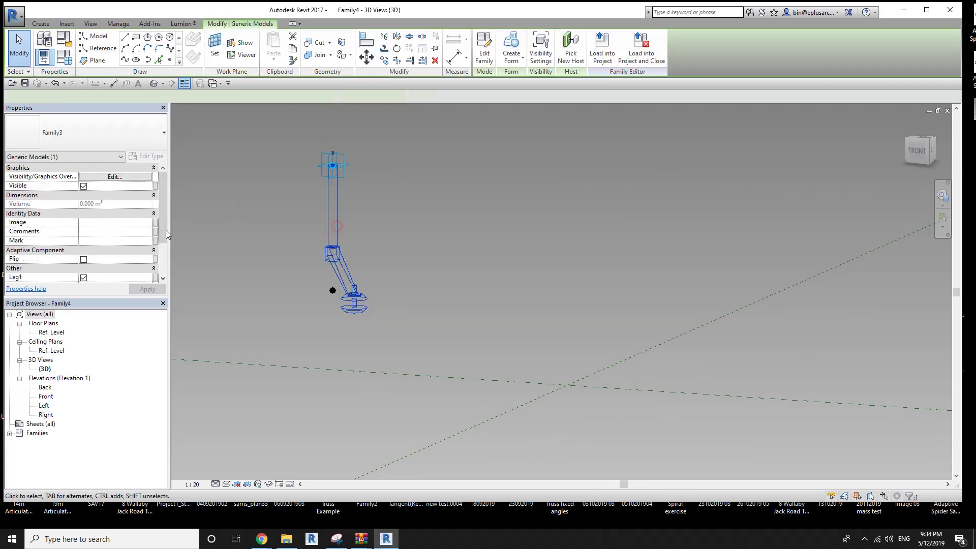
click(141, 157)
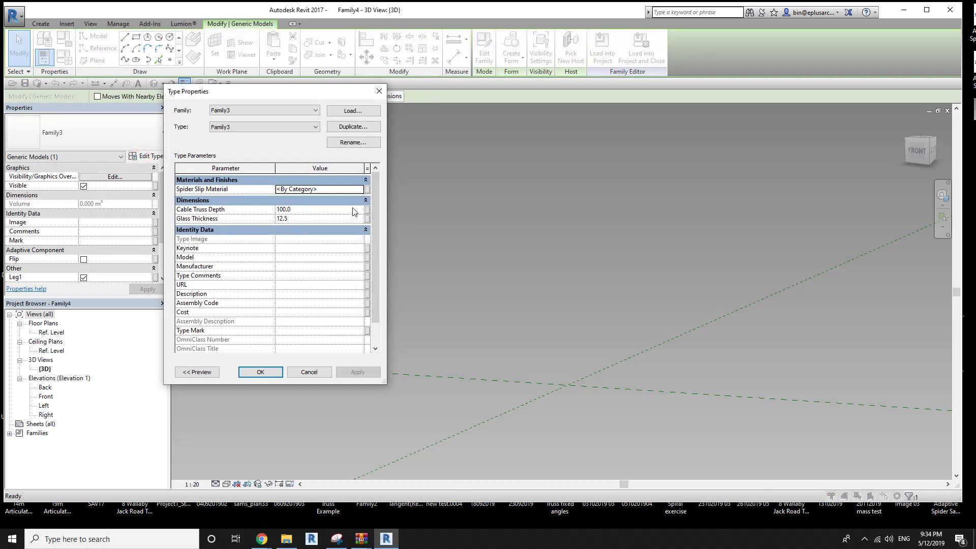
click(260, 372)
key(Escape)
click(338, 283)
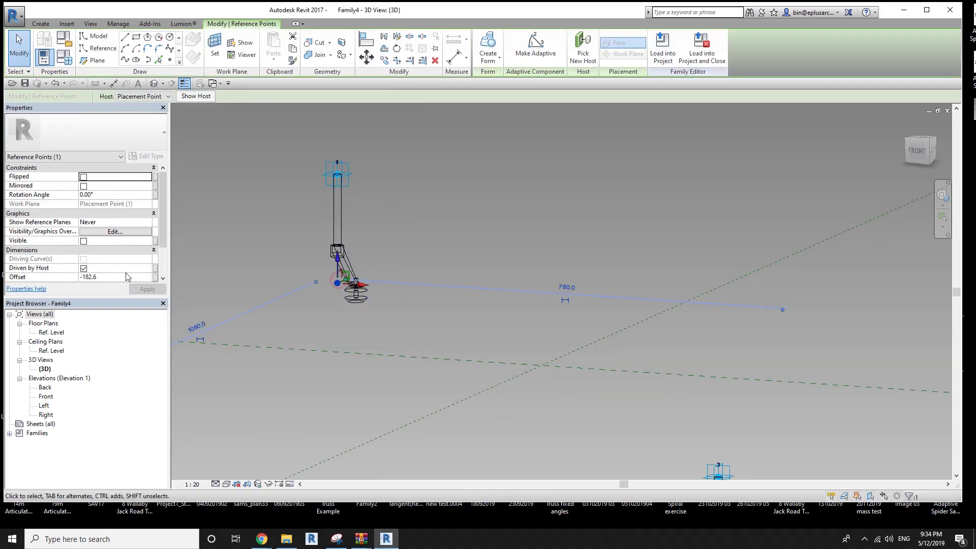
scroll(128, 276, down, 1)
- Link the reference point's -182.6 Offset to a new type parameter named Glass Offset
click(120, 259)
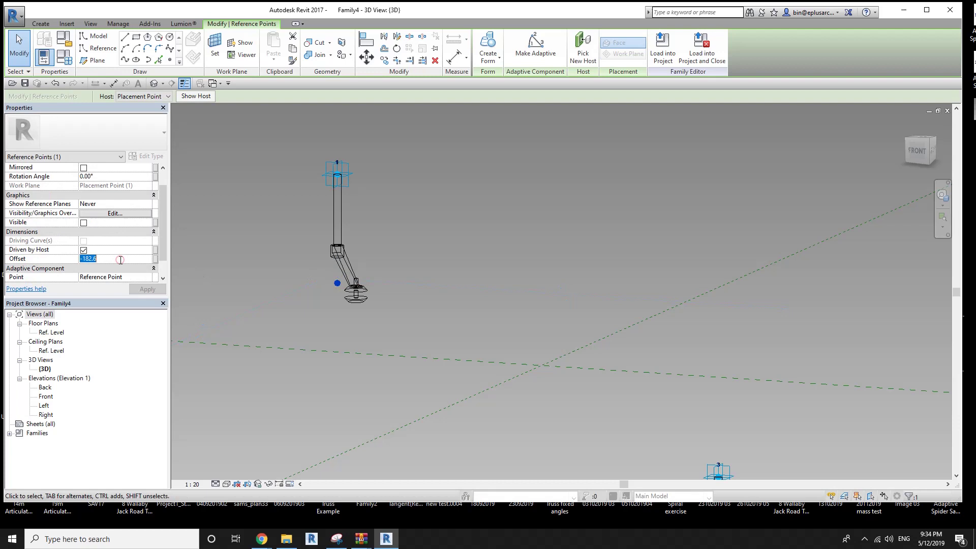
click(156, 259)
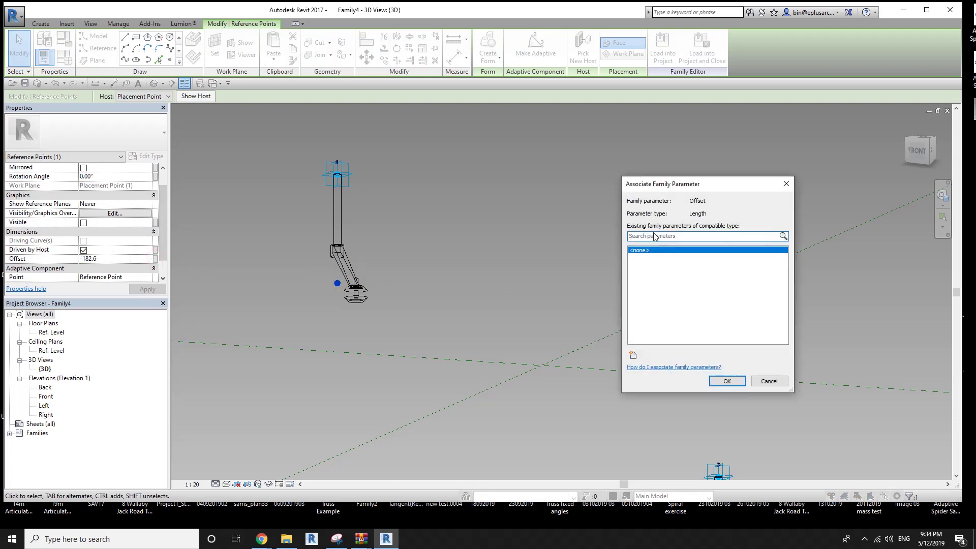
click(633, 356)
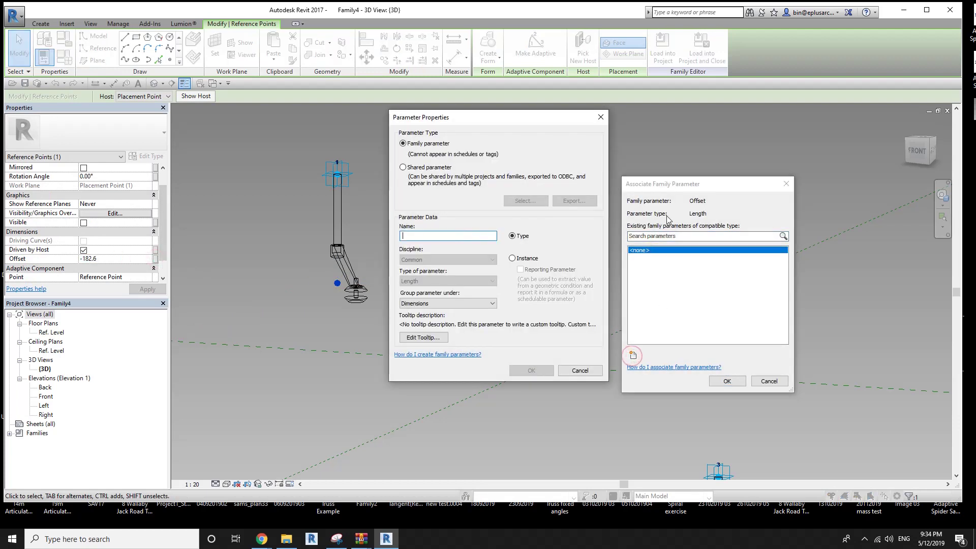
text(Off)
key(BackSpace)
text(Glass Offset)
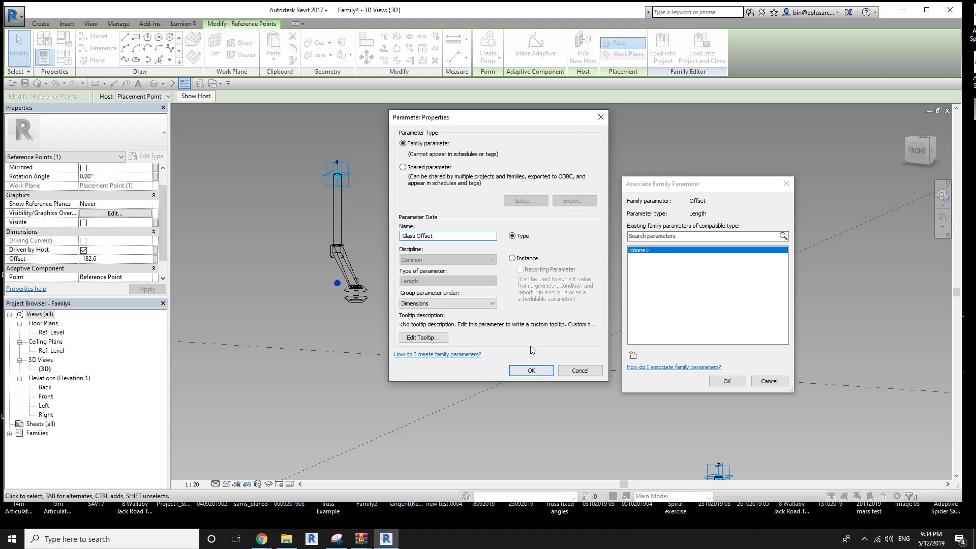
click(532, 370)
click(733, 381)
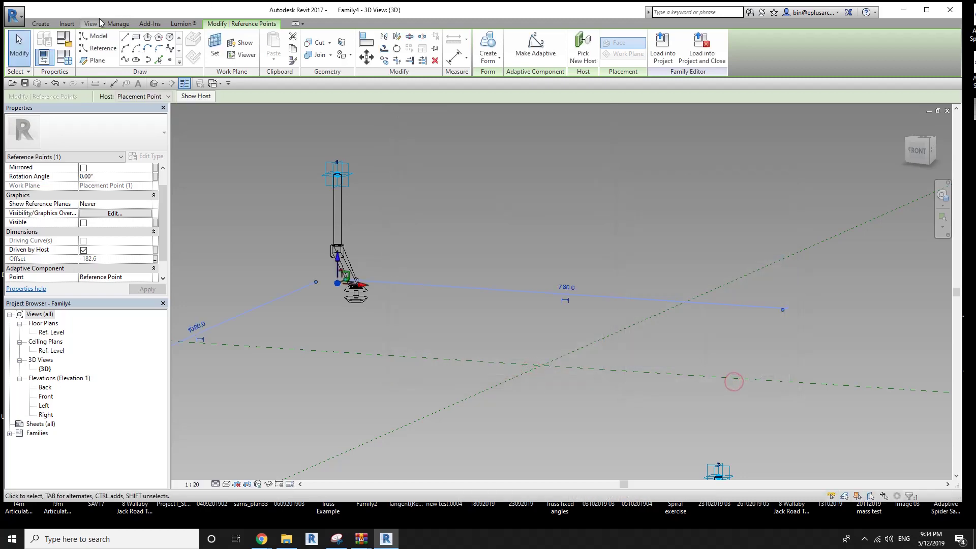
- Confirm Glass Offset (-182.6) appears in Family Types, then select the nested Family3 clip
click(66, 57)
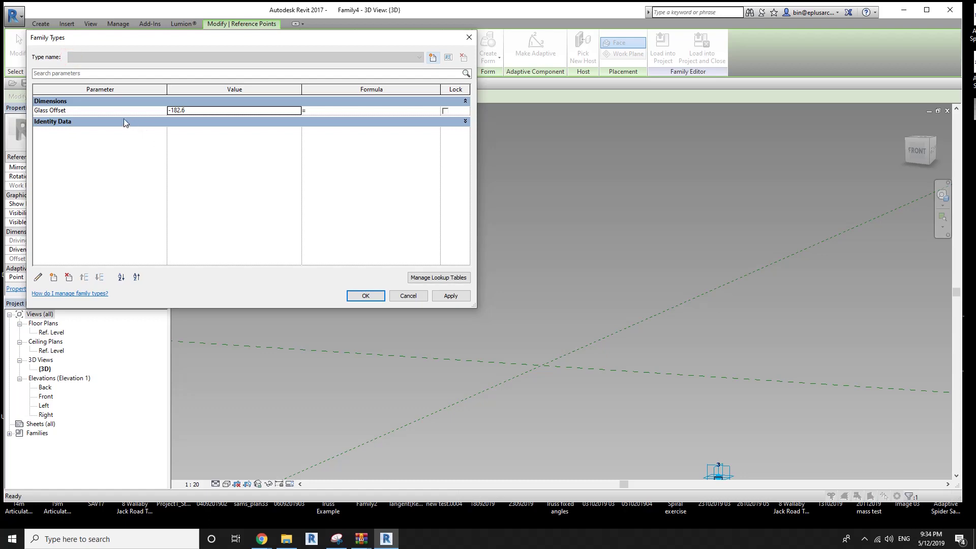
click(115, 121)
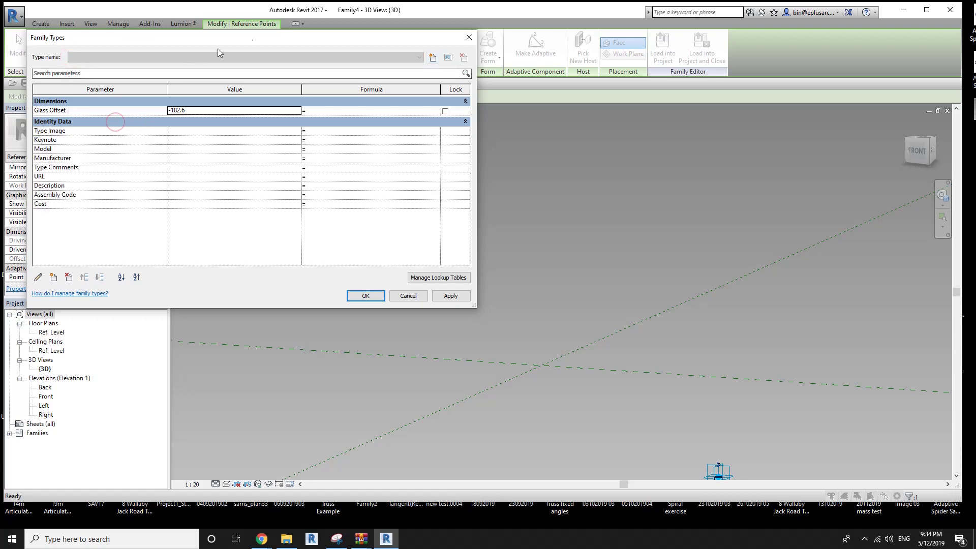
drag(315, 39, 329, 41)
click(379, 296)
click(418, 233)
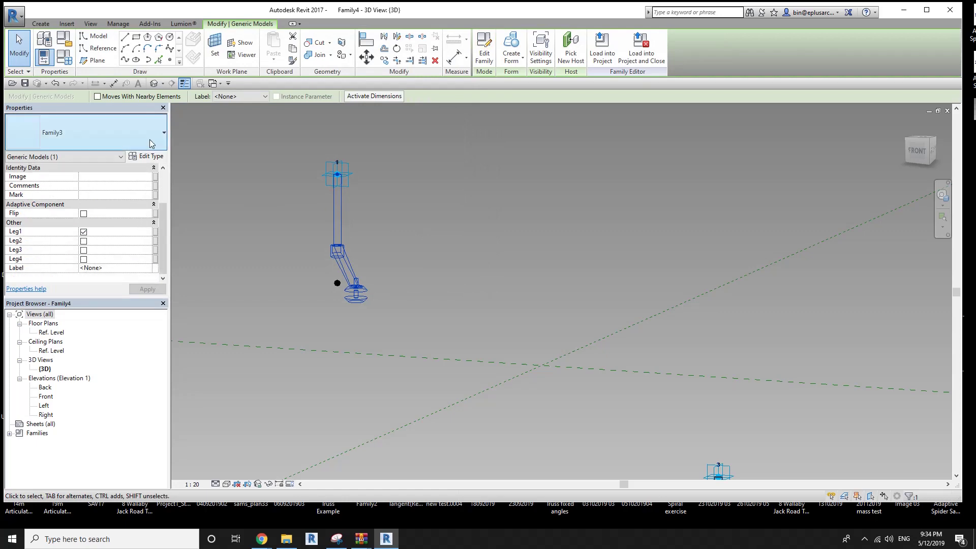
- Link the nested clip's Cable Truss Depth to a new Cable Truss Depth family parameter
click(156, 156)
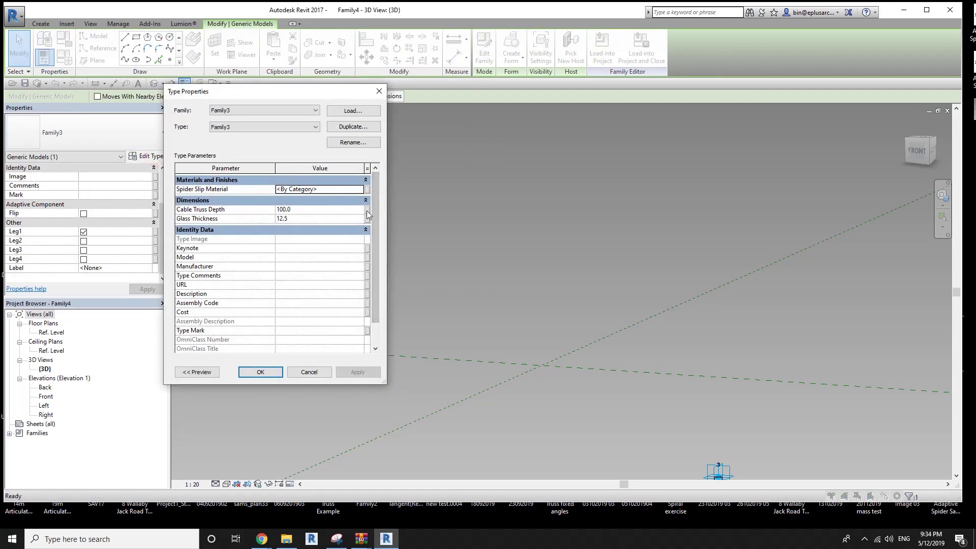
click(366, 210)
click(633, 355)
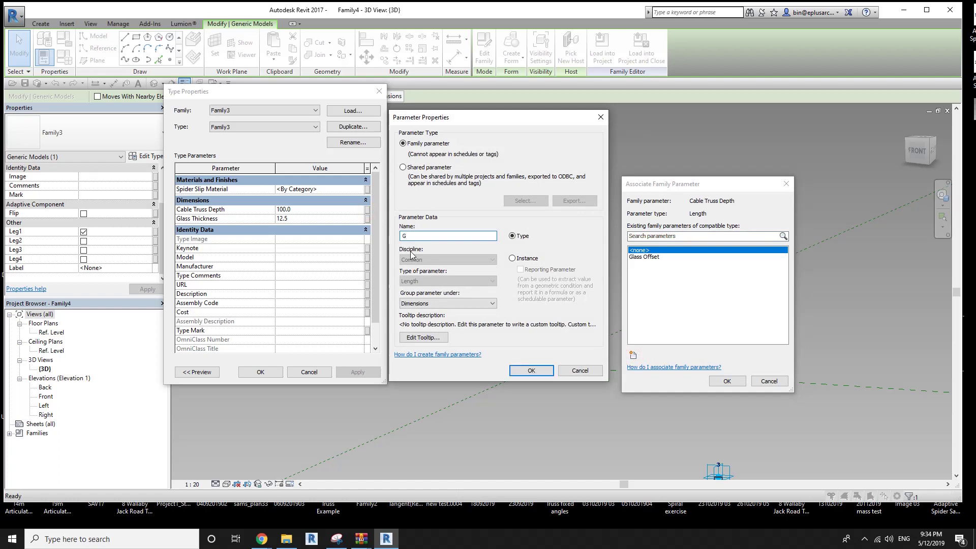
text(able Truss Depth)
click(520, 371)
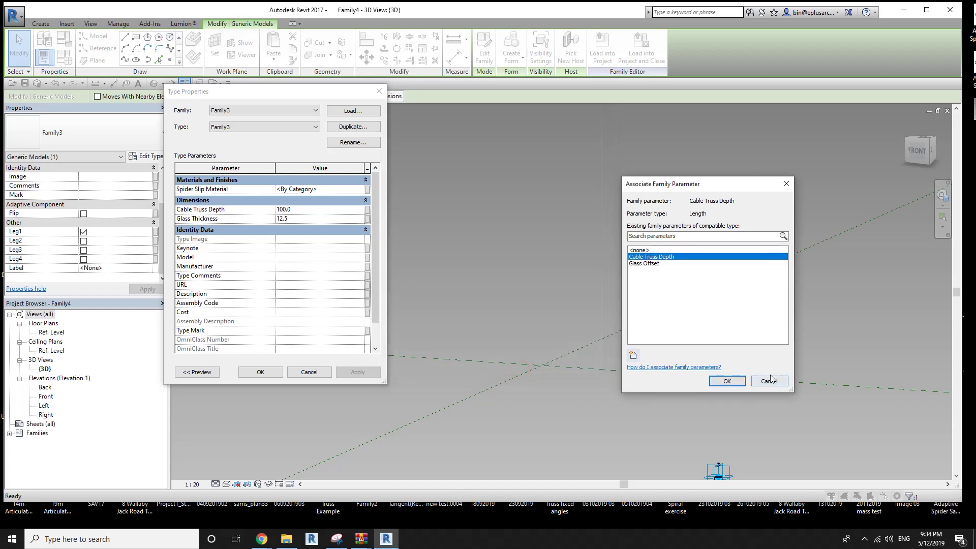
click(734, 380)
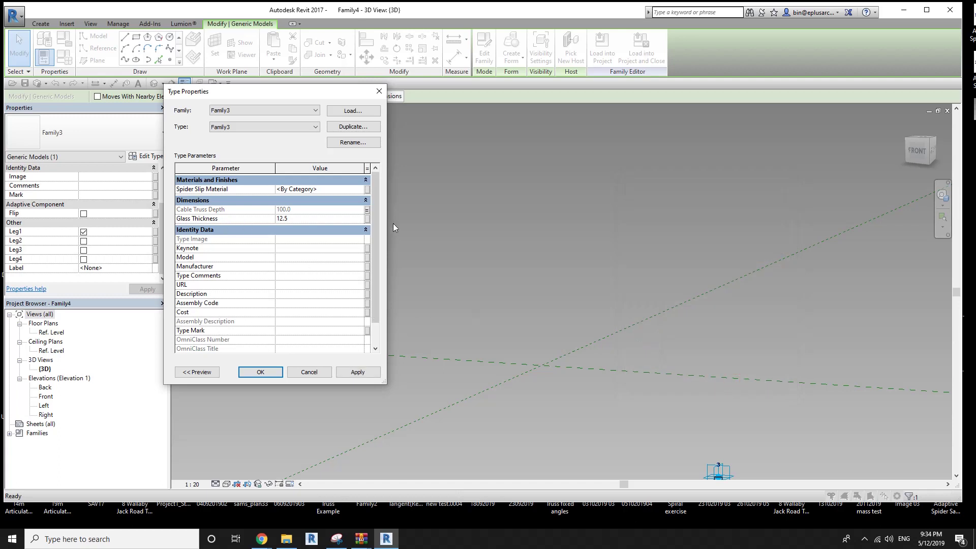
- Link Glass Thickness to a new Glass Thickness family parameter
click(367, 219)
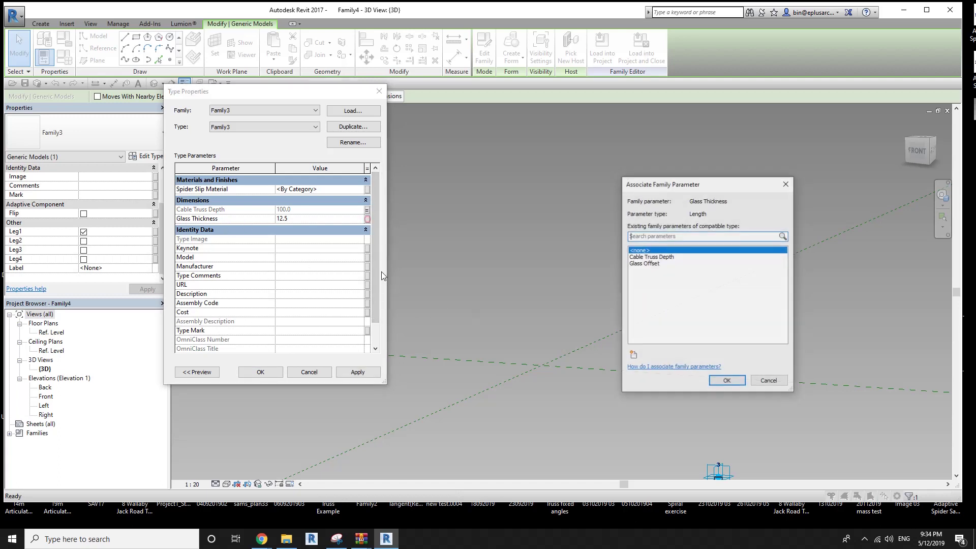
click(633, 355)
text(Glass Thickness)
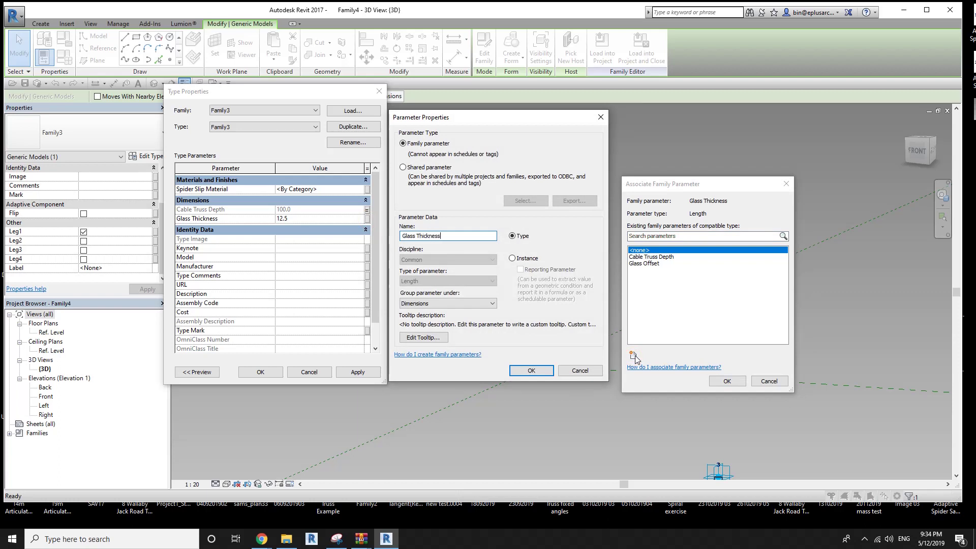
click(532, 370)
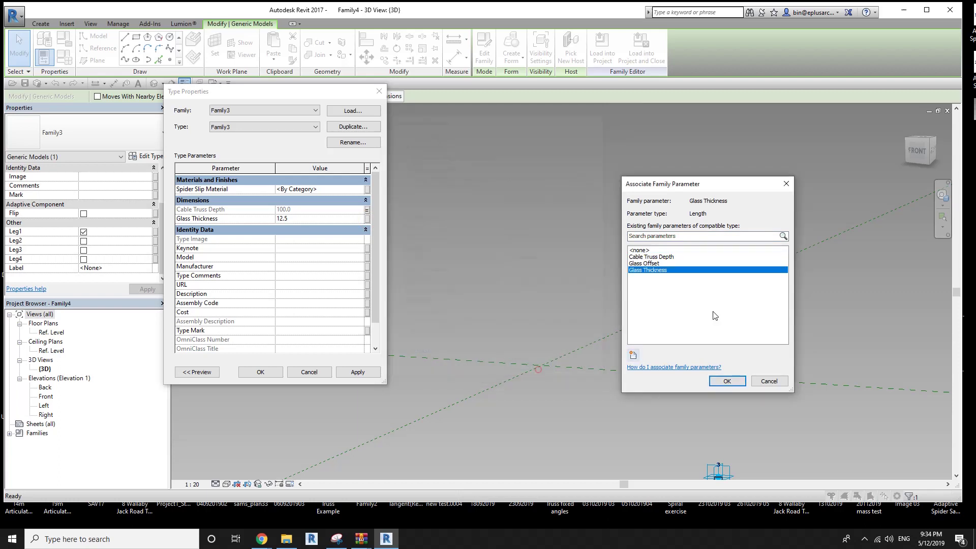
click(727, 381)
- Link Spider Slip Material to a new Spider Slip Material family parameter
click(367, 191)
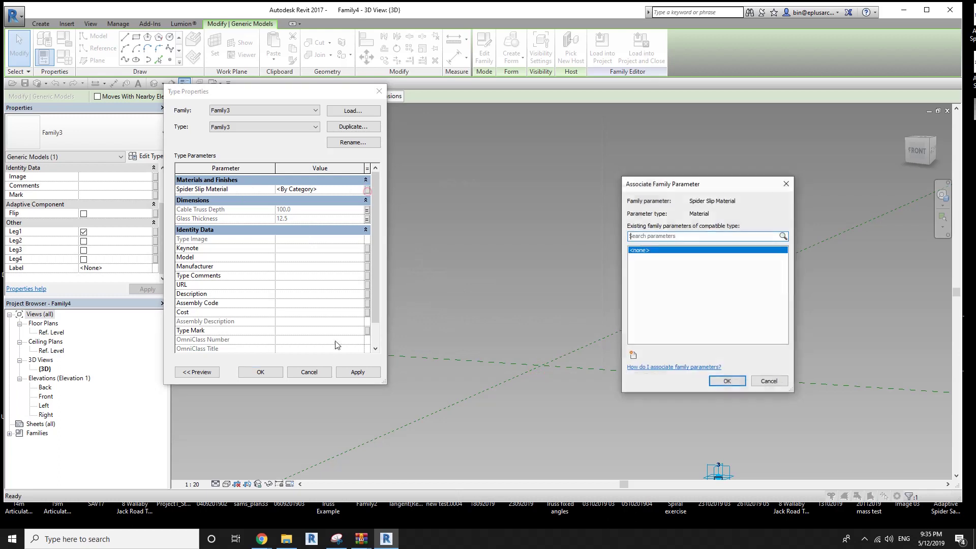
click(633, 356)
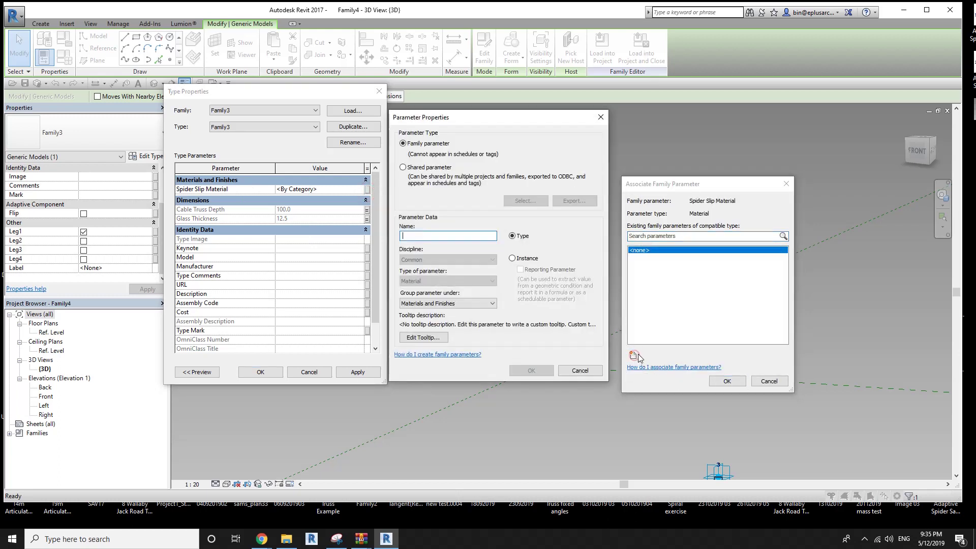
text(Spider Slip Material)
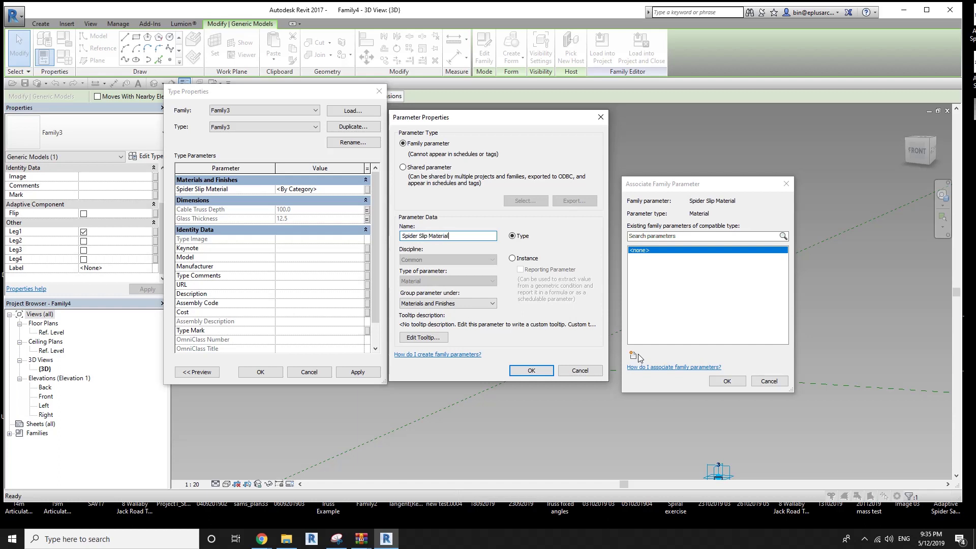
click(531, 370)
click(727, 382)
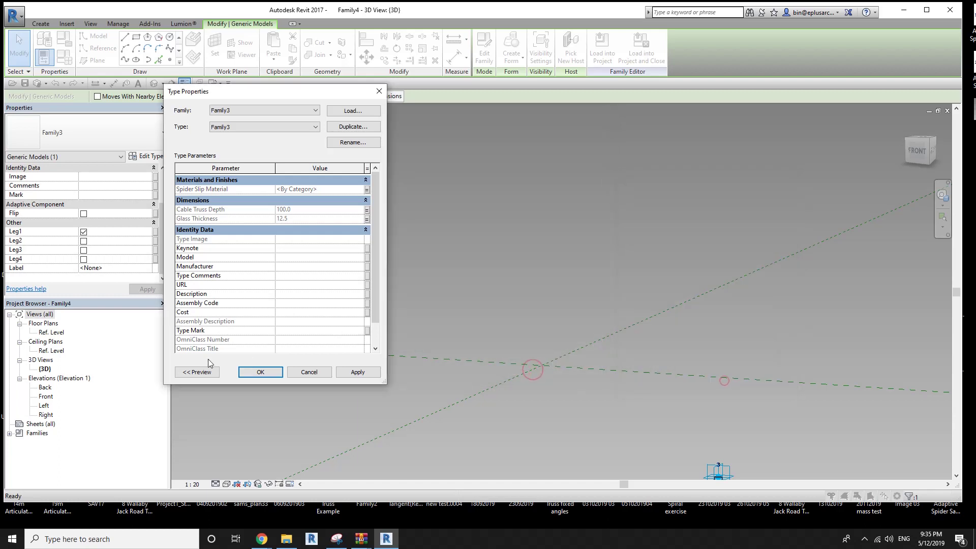
- Accept the type changes, open Family Types, and begin a formula for Glass Offset
click(267, 372)
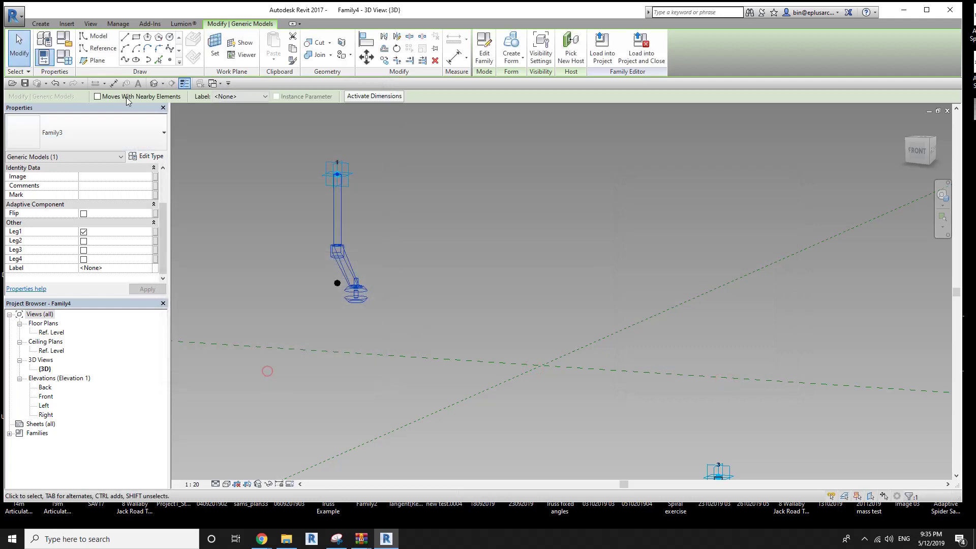
click(68, 59)
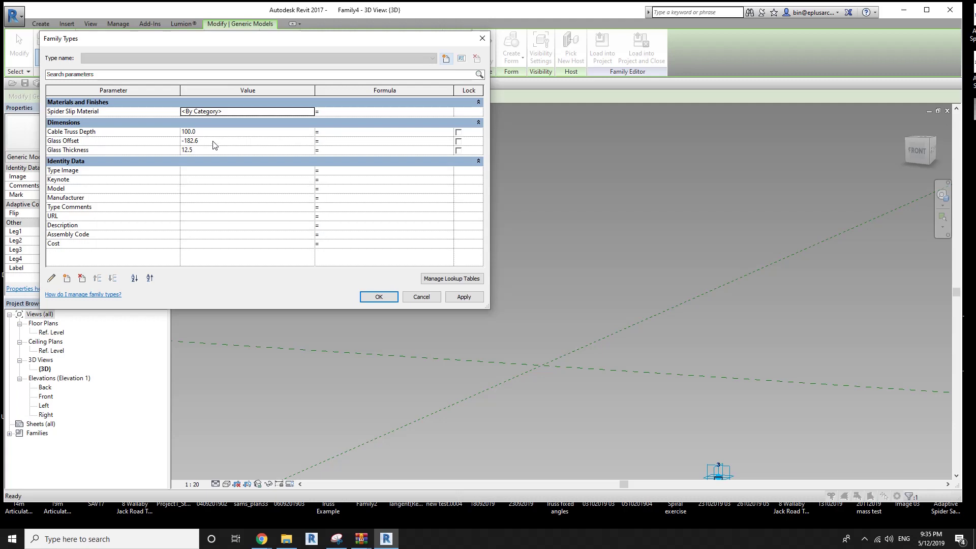
click(329, 142)
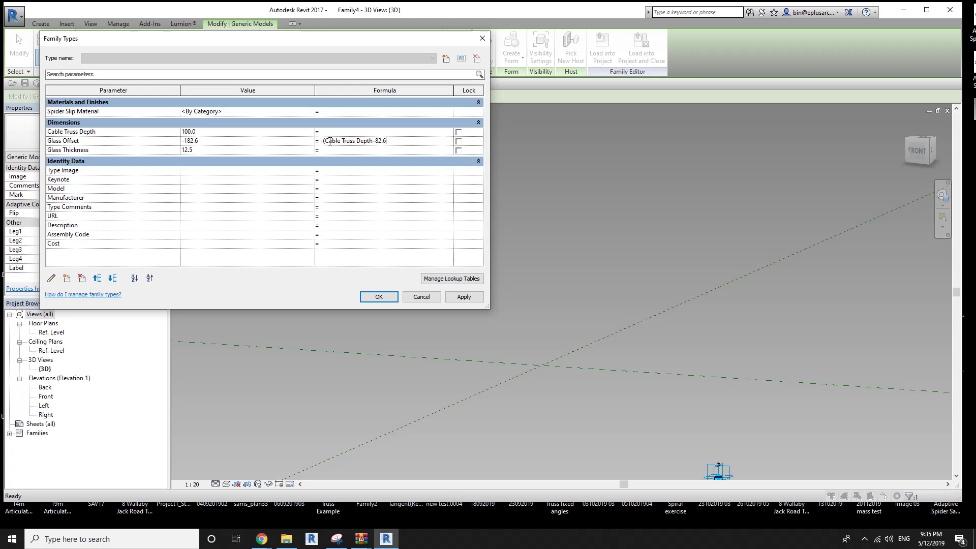
- Correct the Glass Offset formula to -(Cable Truss Depth + 82.6 mm), giving -182.6, and accept Family Types
click(359, 152)
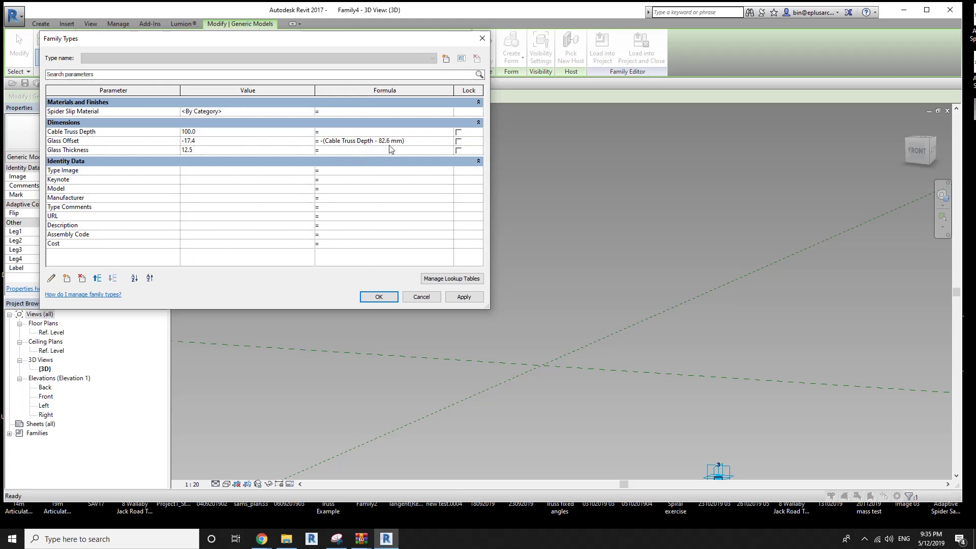
click(379, 142)
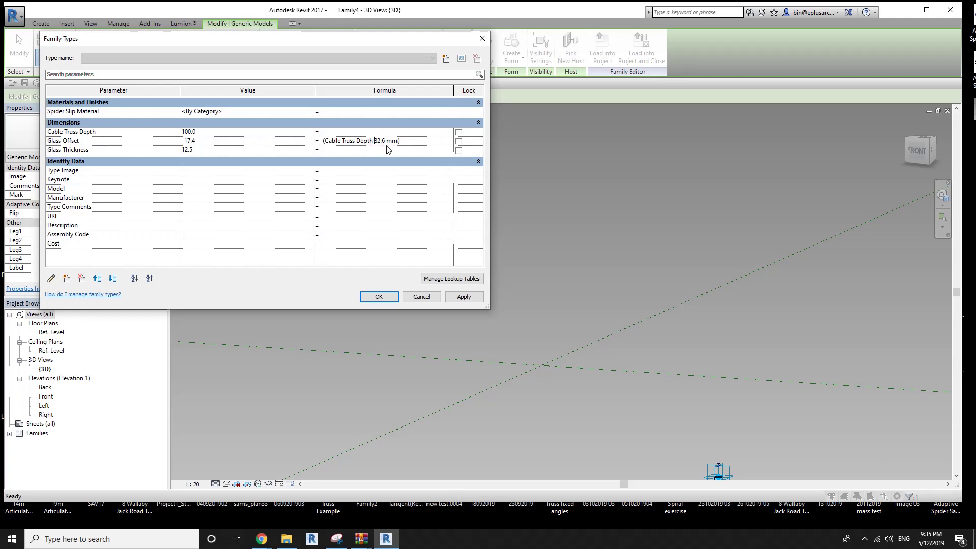
text(+)
click(388, 149)
click(379, 297)
mouse_move(374, 281)
shift+middle_down()
mouse_move(454, 307)
mouse_move(410, 275)
shift+middle_up()
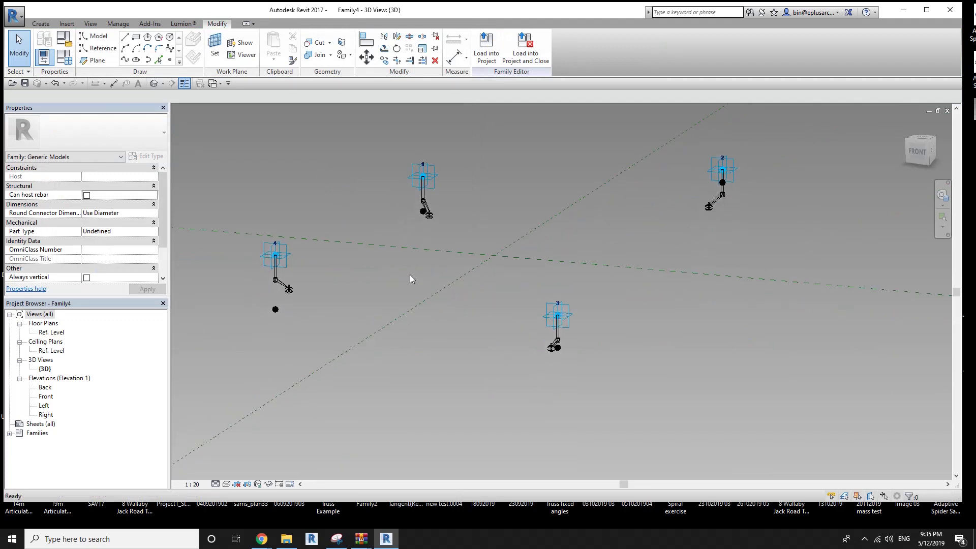
- Inspect the nested adaptive component's type properties, then clear the selection
click(275, 310)
click(276, 280)
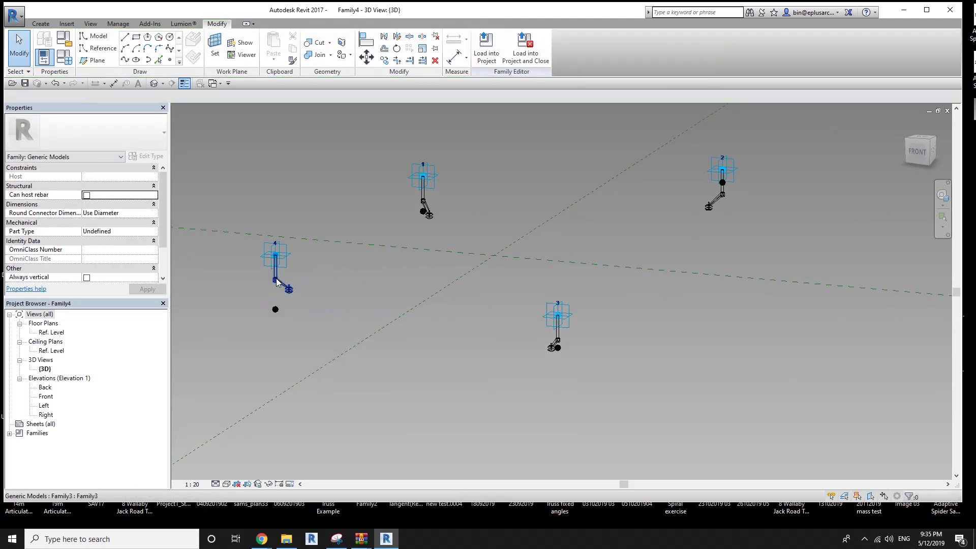
click(150, 156)
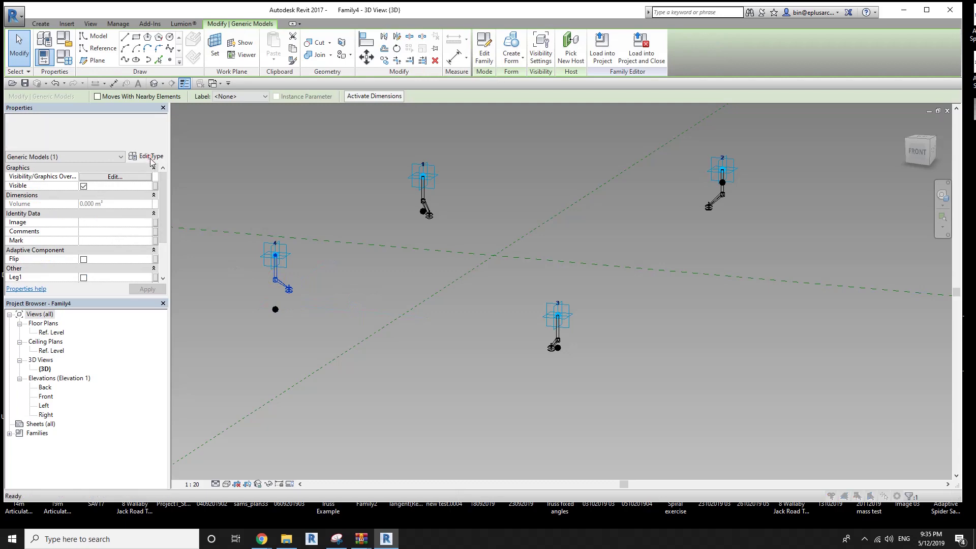
click(261, 372)
key(Escape)
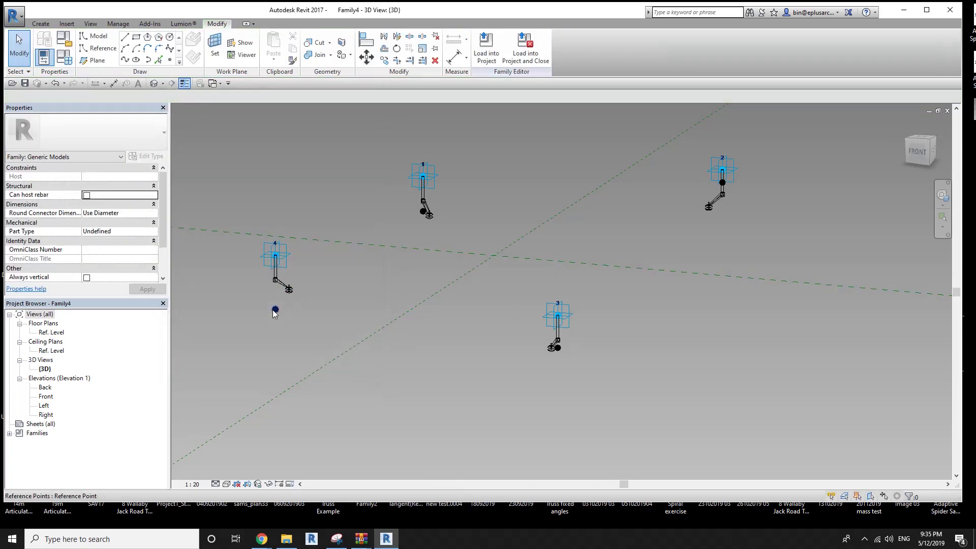
- Select the three lower reference points together
click(275, 309)
ctrl+click(558, 348)
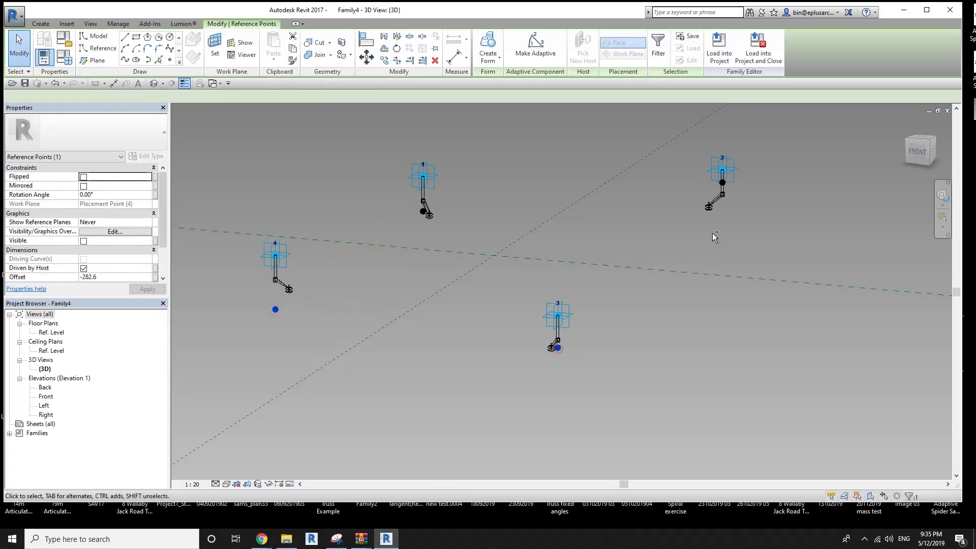
key(Escape)
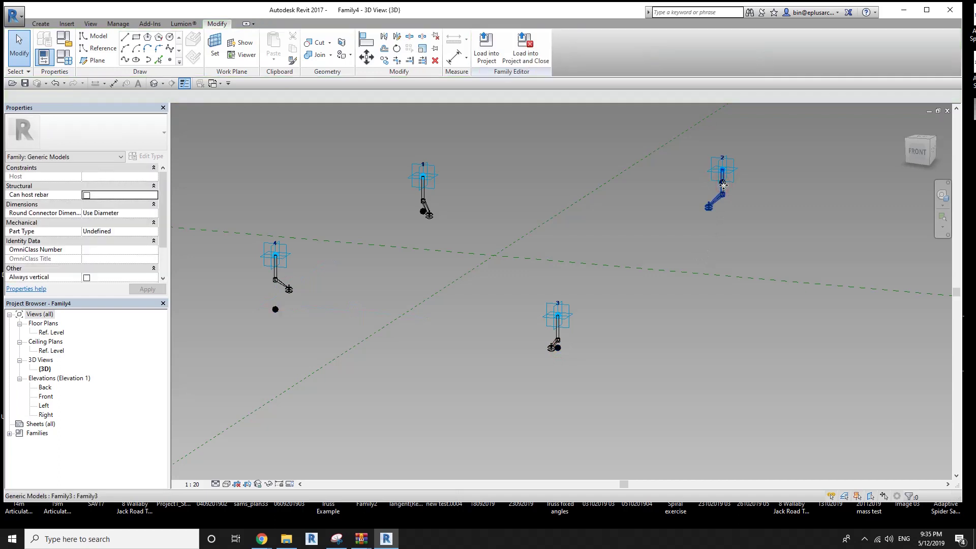
click(558, 348)
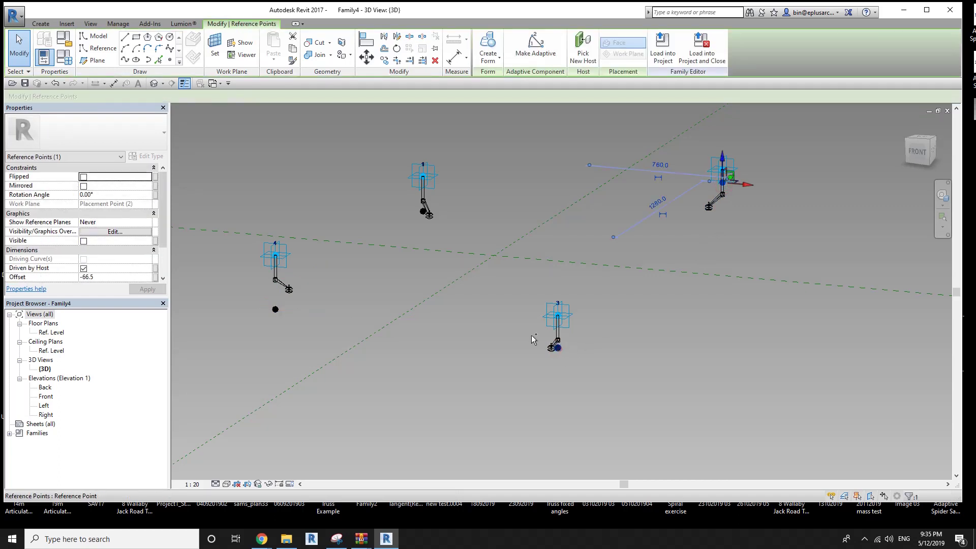
ctrl+click(275, 309)
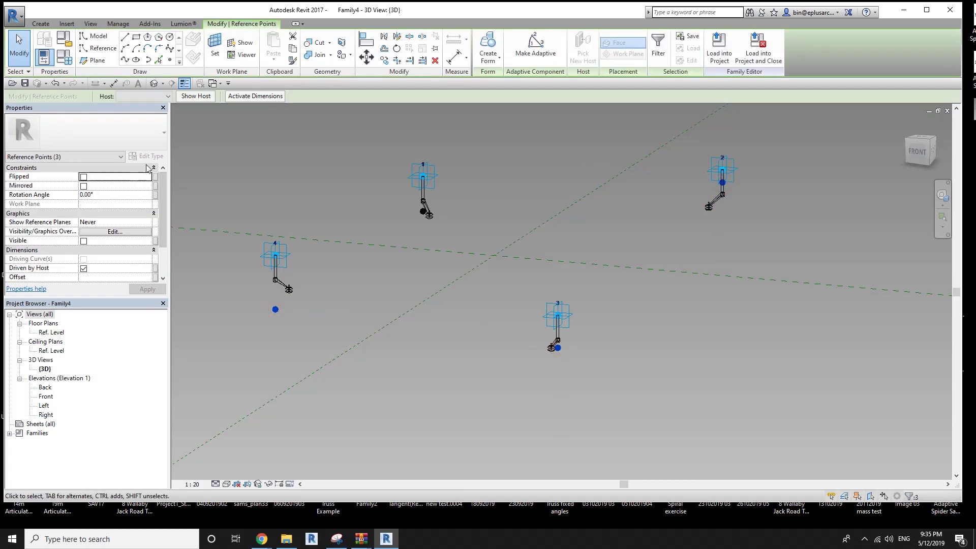
drag(161, 213, 156, 237)
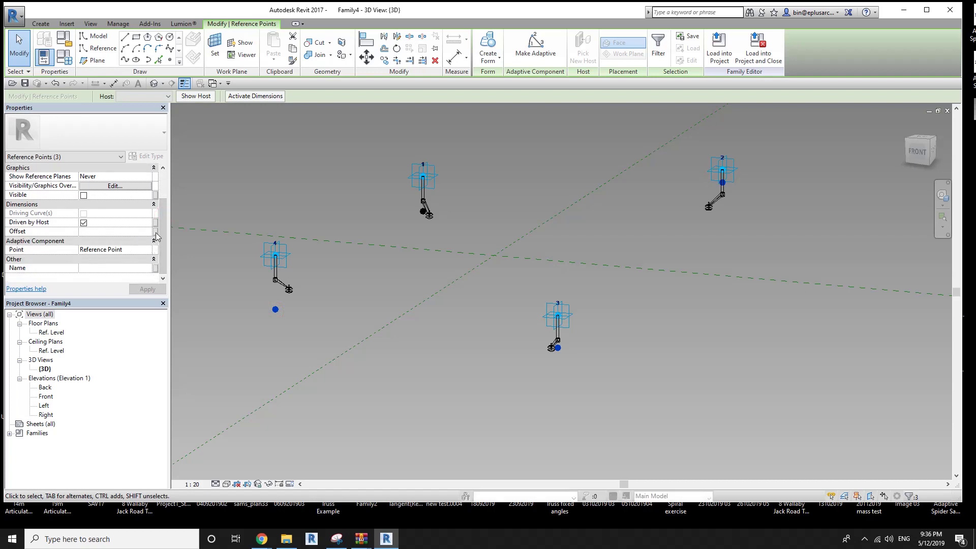
- Associate the selected points' Offset with the Glass Offset parameter (-182.6)
click(154, 232)
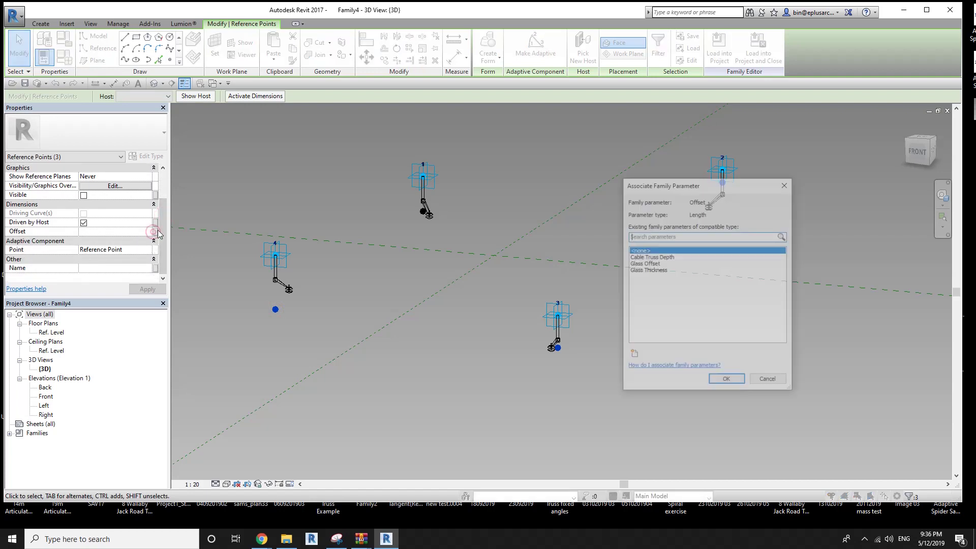
click(654, 264)
click(659, 259)
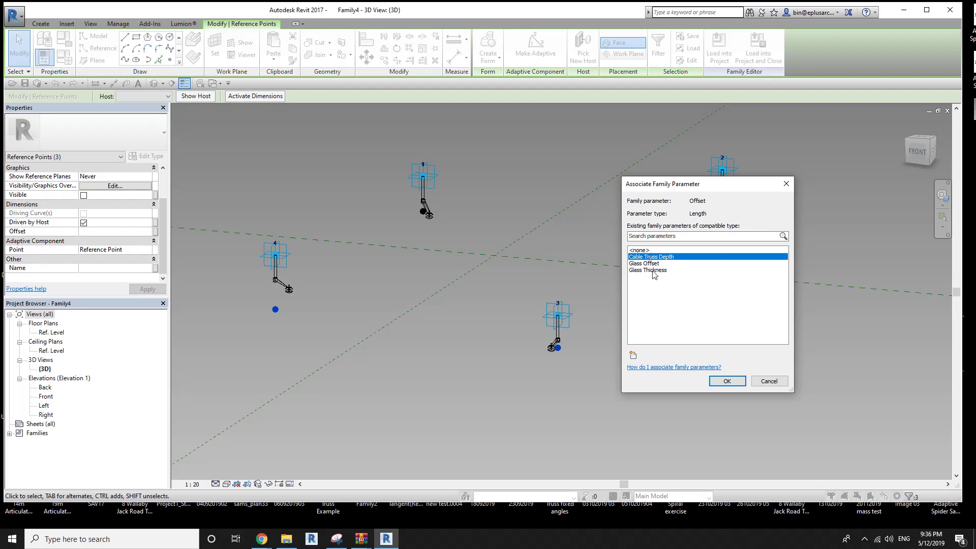
click(652, 264)
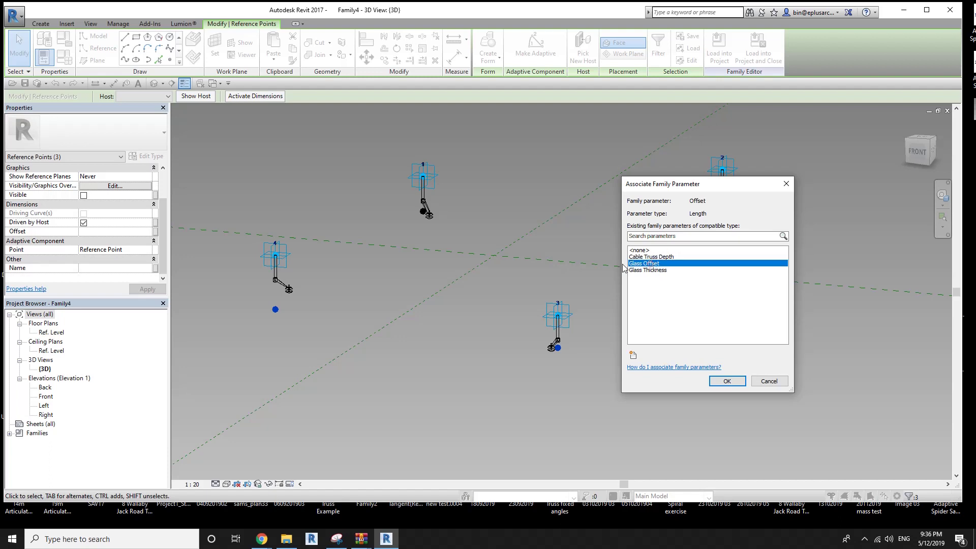
click(727, 381)
mouse_move(602, 370)
shift+middle_down()
mouse_move(580, 343)
mouse_move(583, 279)
shift+middle_up()
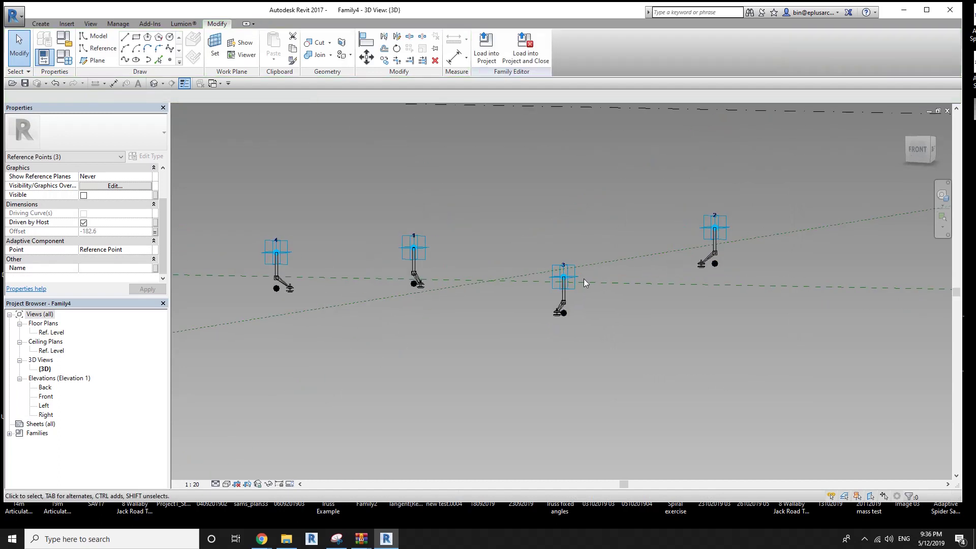
click(577, 277)
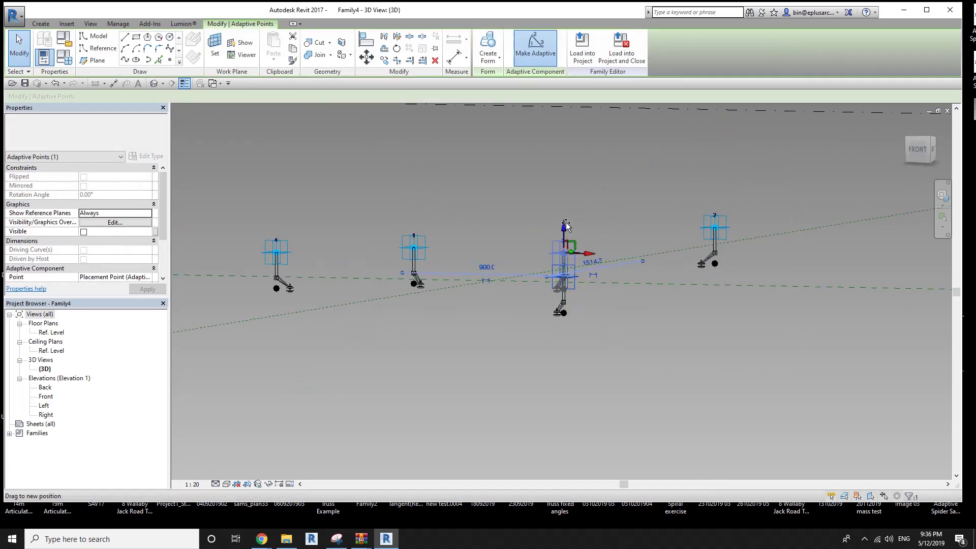
mouse_move(567, 254)
mouse_down()
mouse_move(563, 192)
mouse_move(562, 284)
mouse_up()
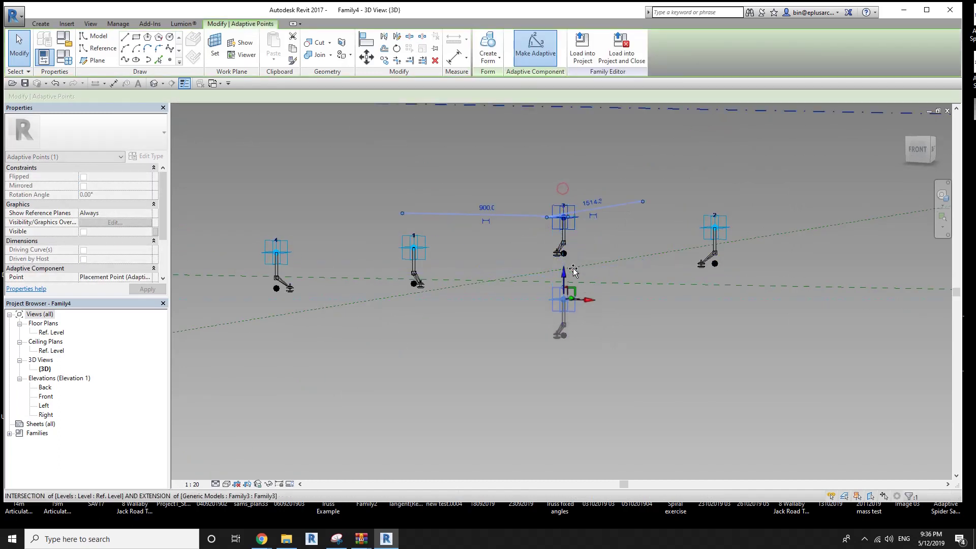
mouse_move(564, 285)
shift+middle_down()
mouse_move(570, 300)
mouse_move(562, 284)
shift+middle_up()
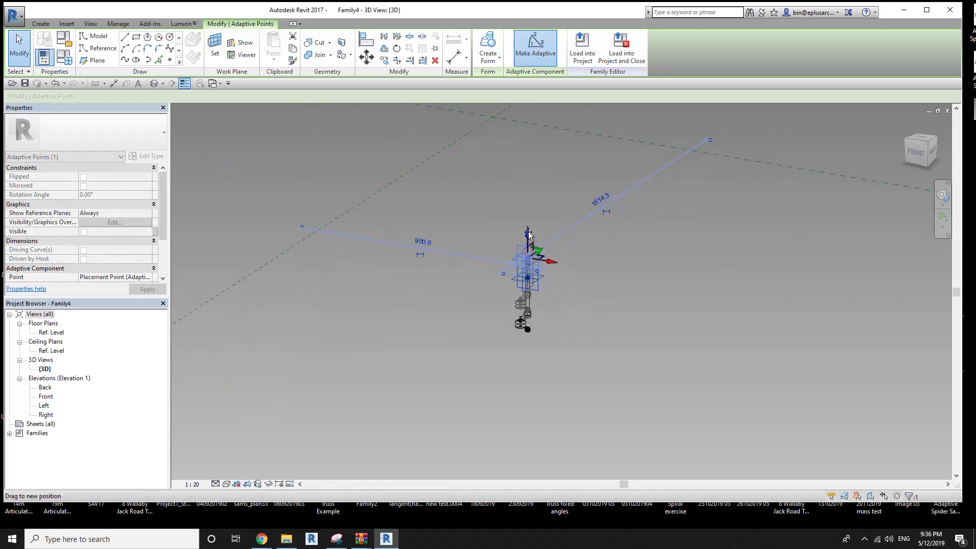
drag(529, 257, 452, 231)
middle_drag(410, 228, 377, 242)
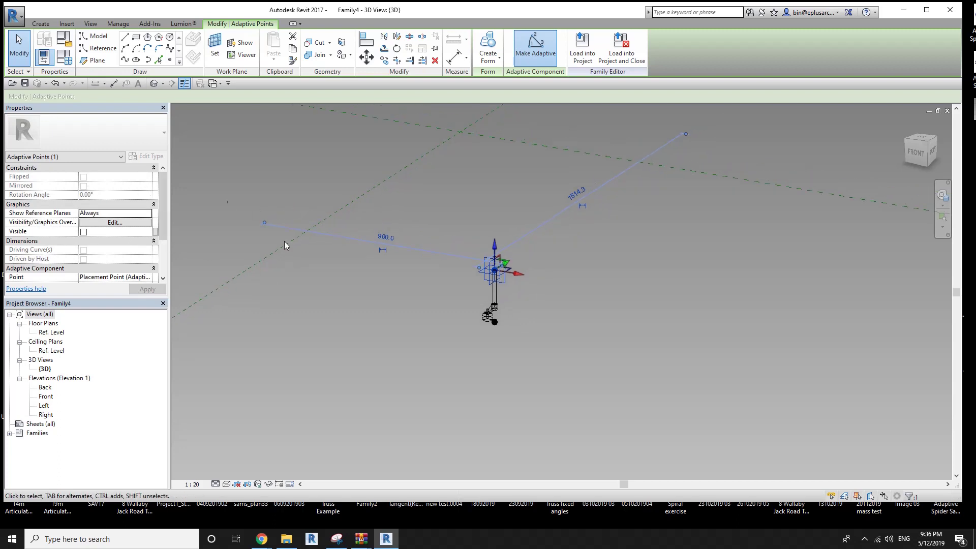
click(865, 539)
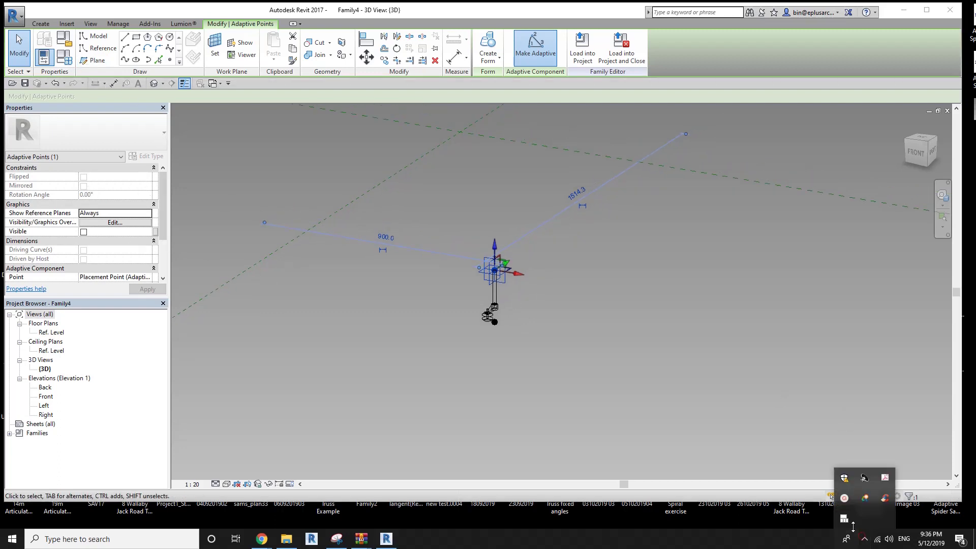
click(845, 499)
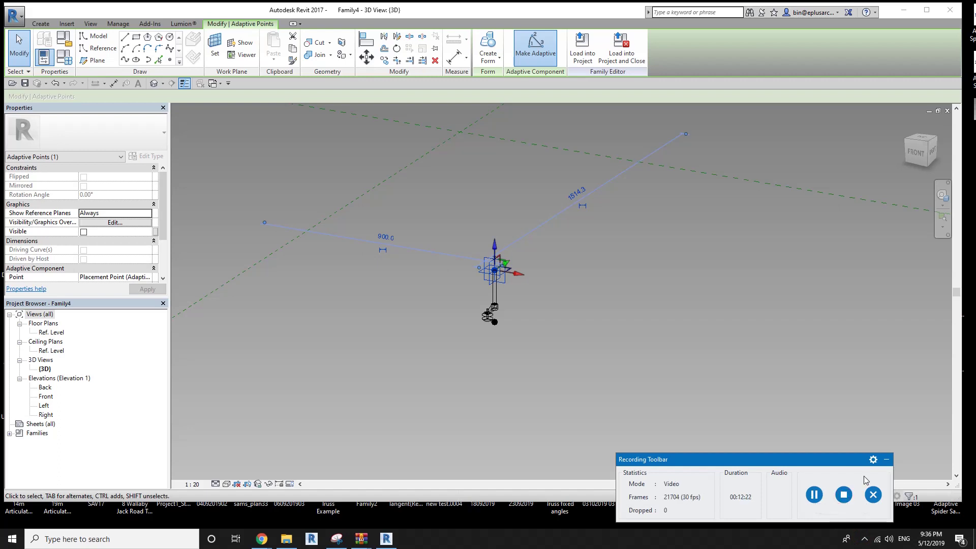
click(888, 460)
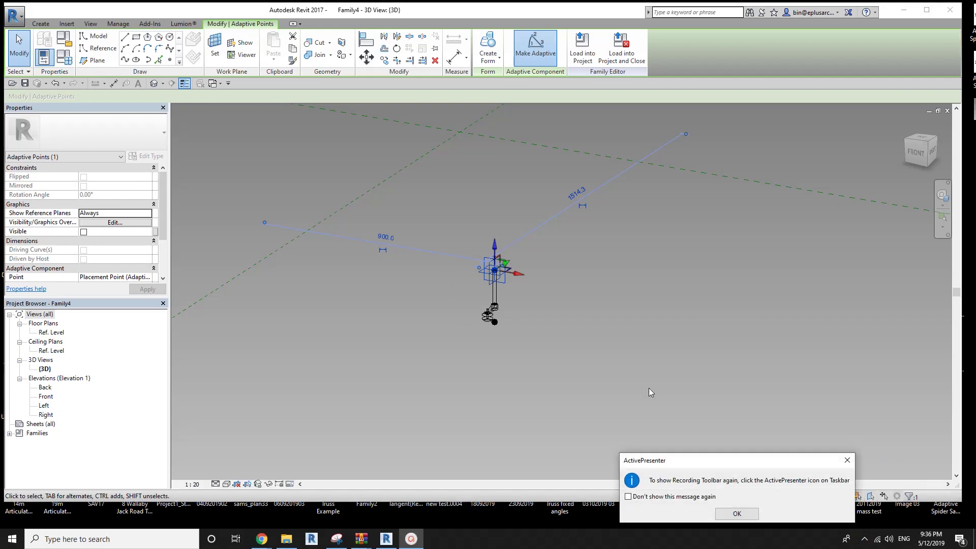
click(848, 460)
mouse_move(553, 324)
shift+middle_down()
mouse_move(538, 305)
mouse_move(613, 364)
mouse_move(636, 359)
shift+middle_up()
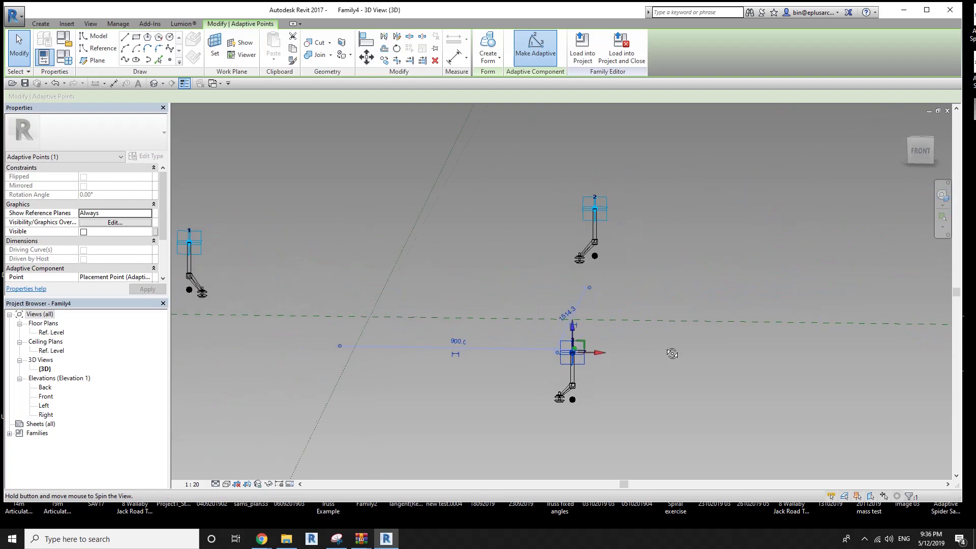
click(415, 251)
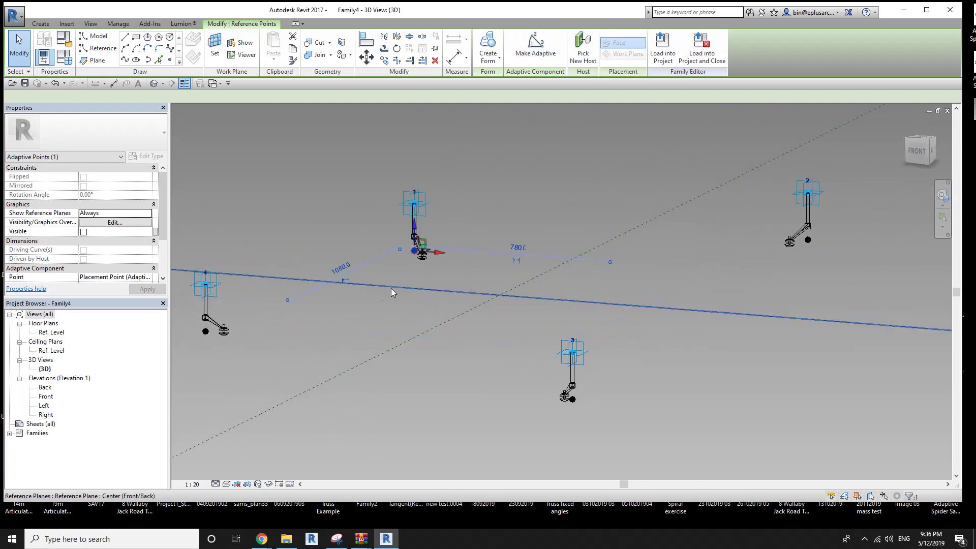
- Draw lines joining the lower points of arms 4–1, 4–3 and 3–2
click(124, 60)
click(206, 333)
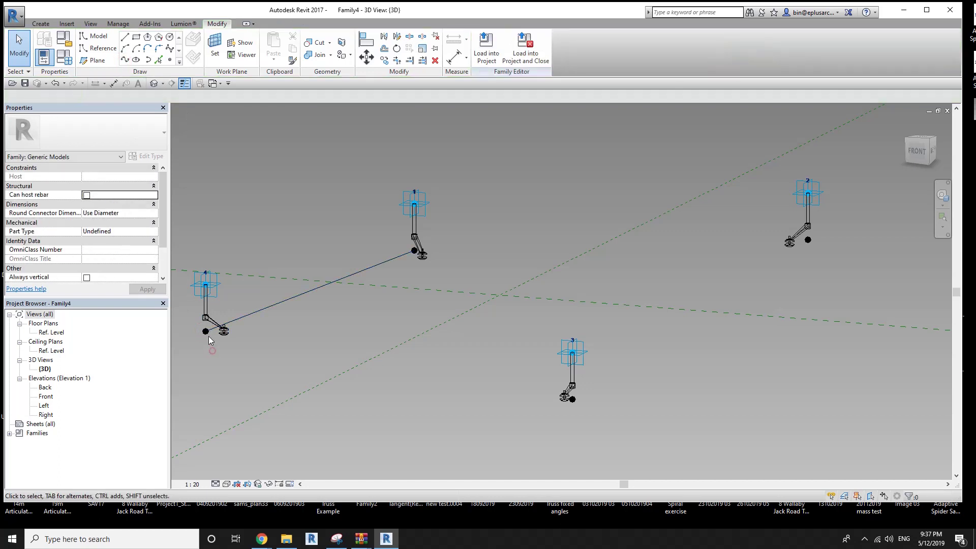
click(206, 332)
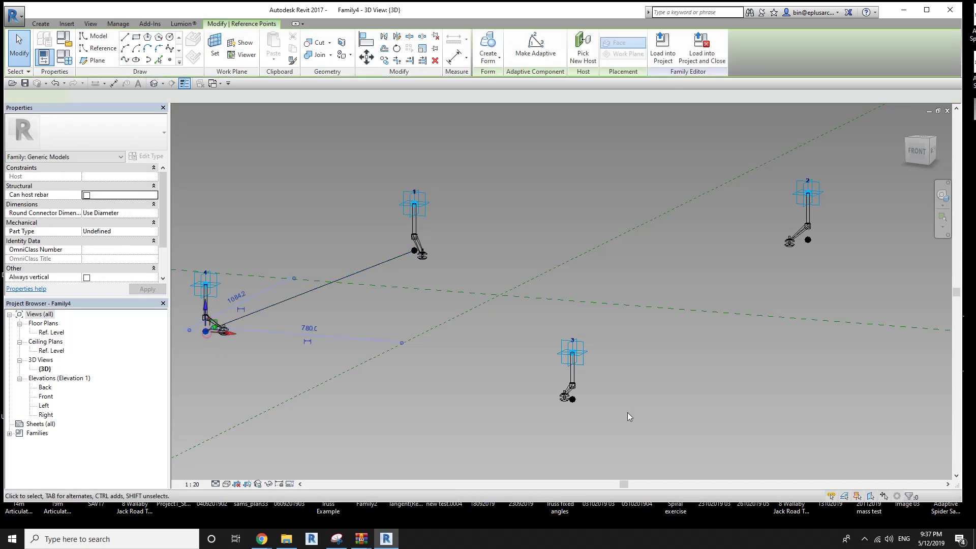
ctrl+click(574, 399)
click(125, 60)
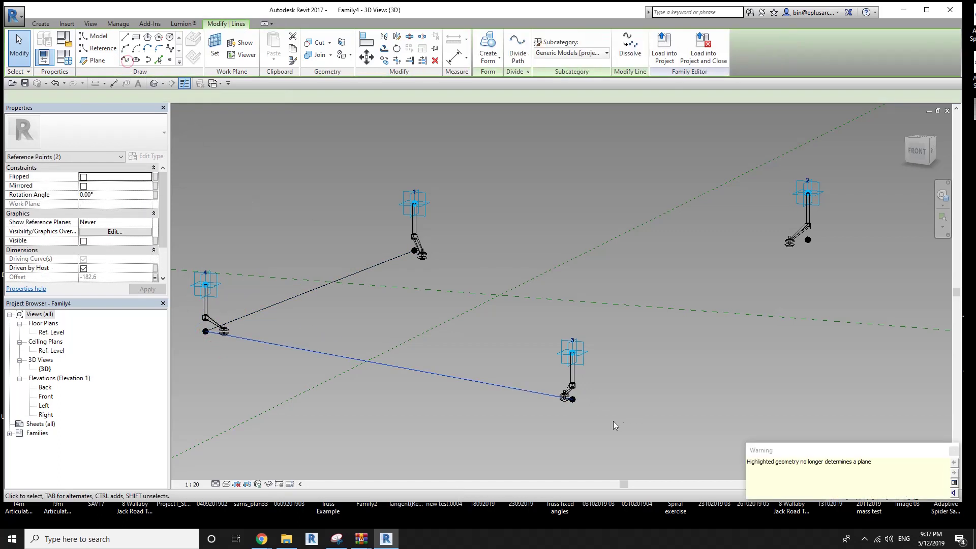
click(646, 414)
click(573, 400)
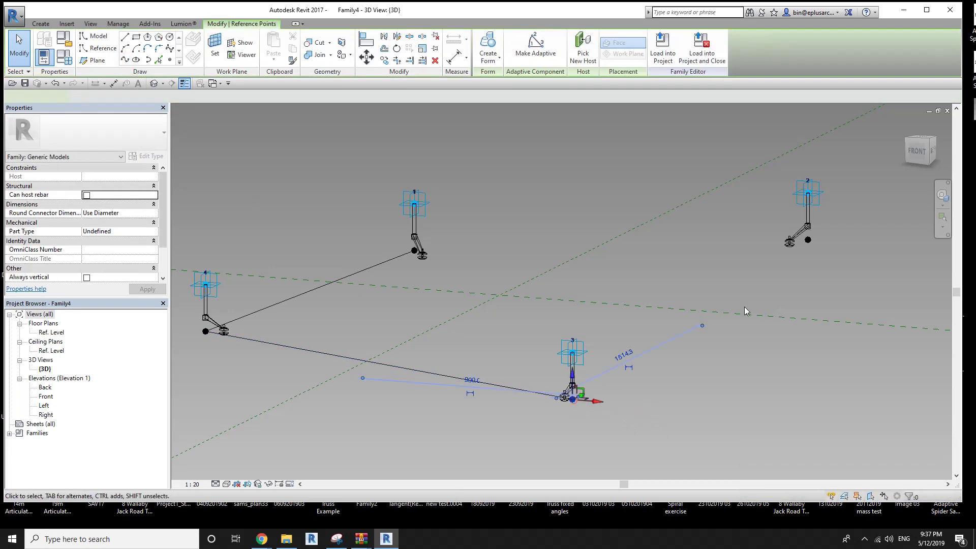
ctrl+click(808, 240)
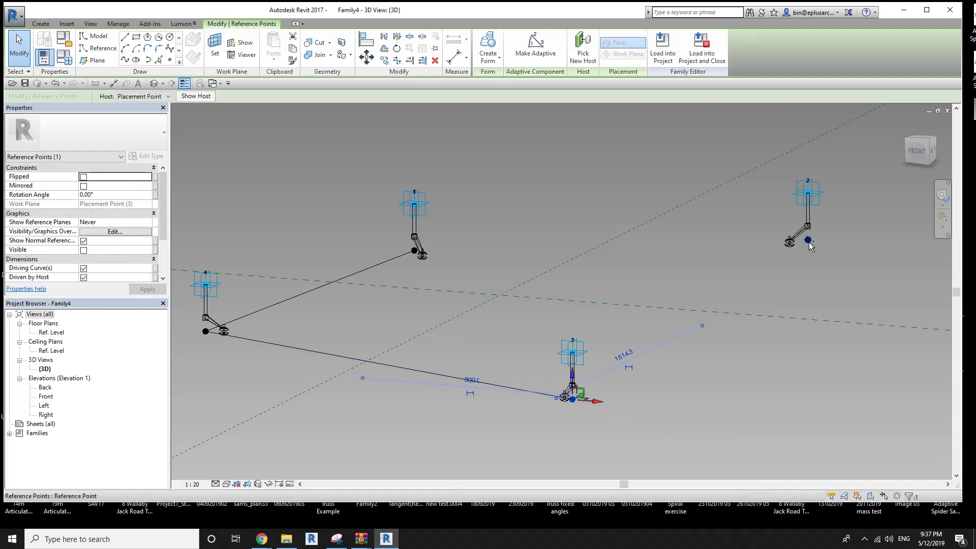
click(124, 60)
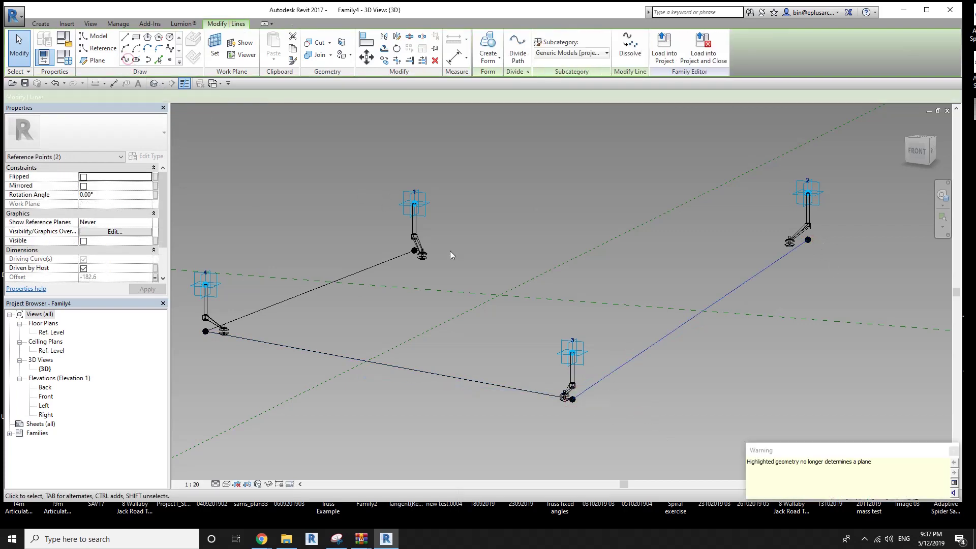
key(Escape)
- Close the loop with a line from point 1 to point 2 and make all four lines reference lines
click(414, 250)
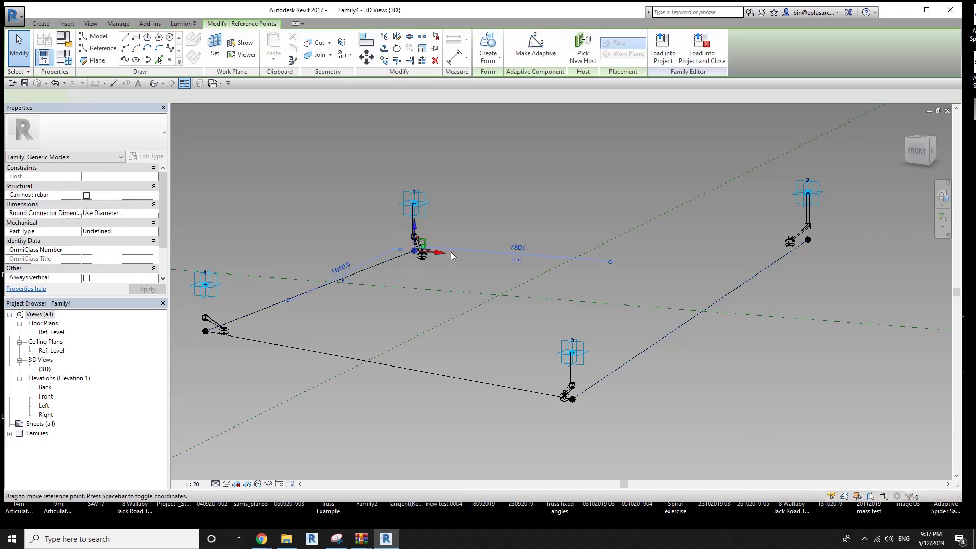
ctrl+click(808, 240)
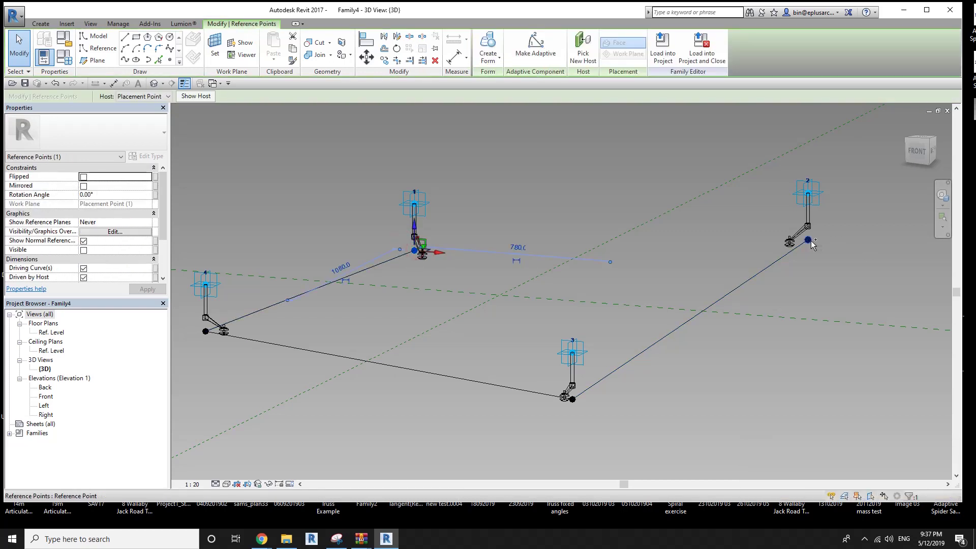
click(124, 60)
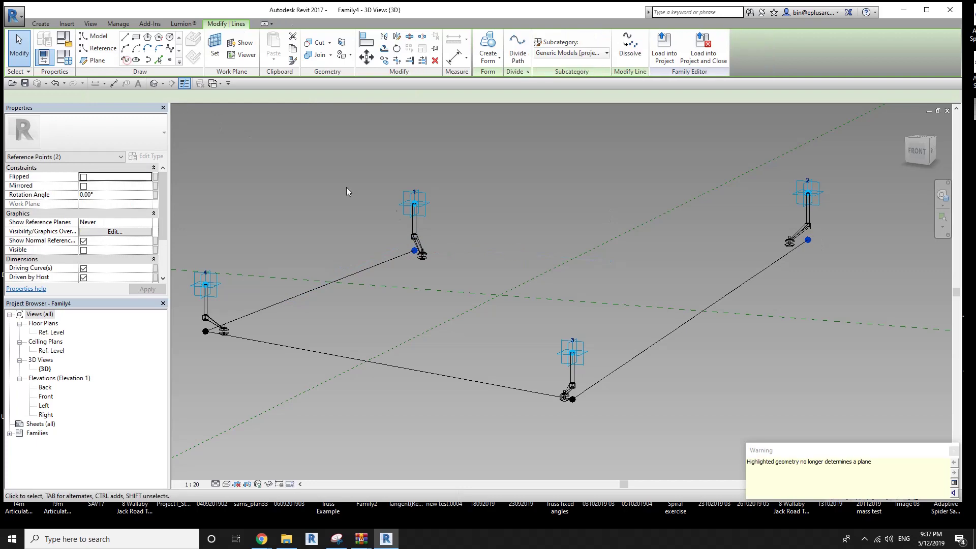
click(279, 212)
click(370, 267)
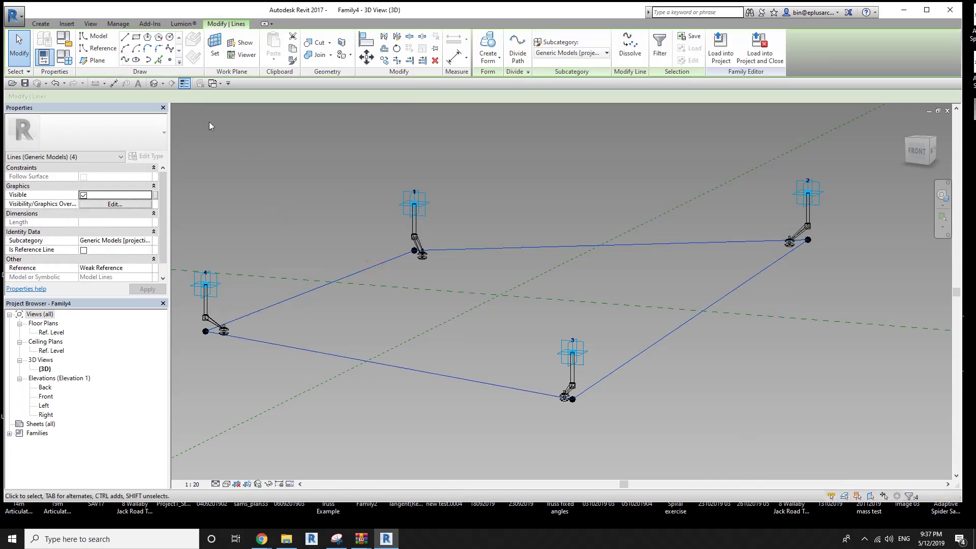
click(84, 249)
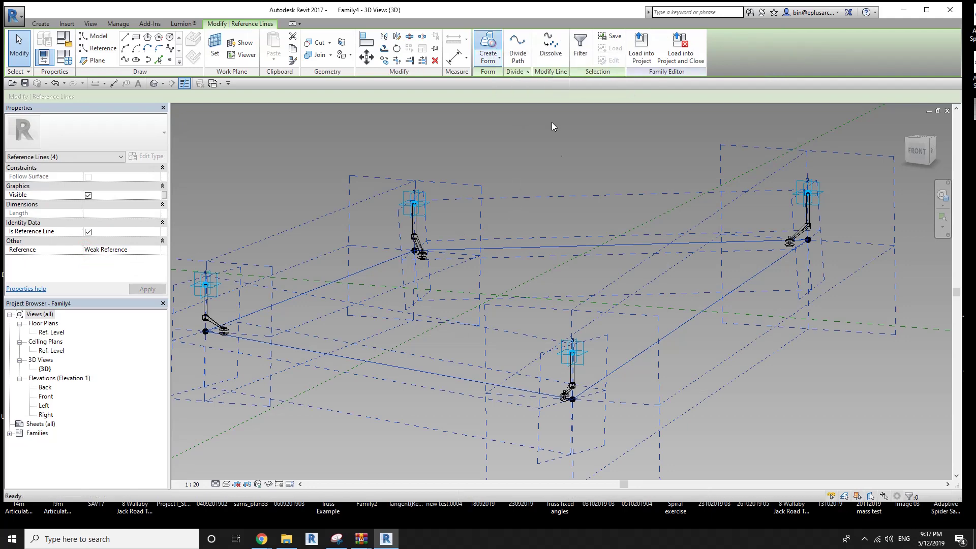
- Create a flat surface form from the four reference lines and select its face
click(492, 44)
click(201, 427)
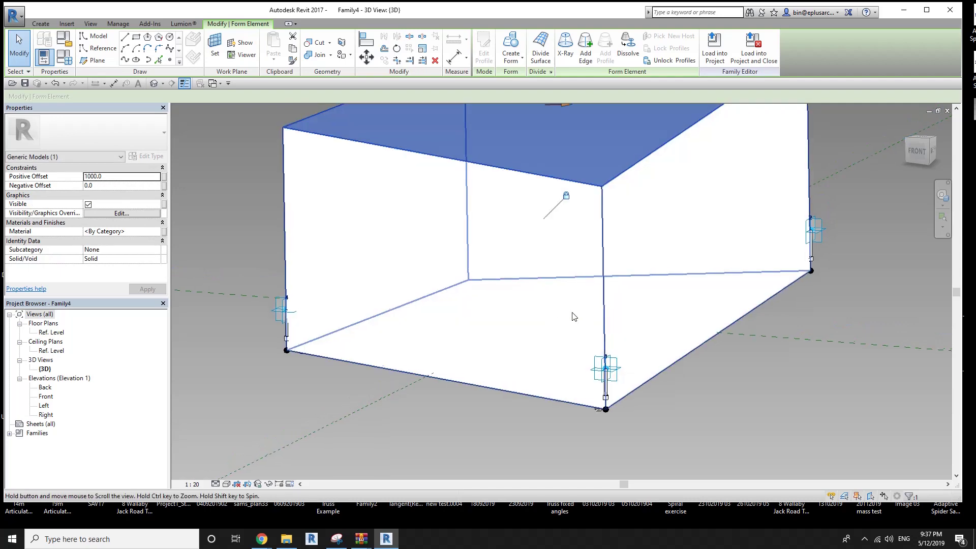
scroll(580, 246, down, 1)
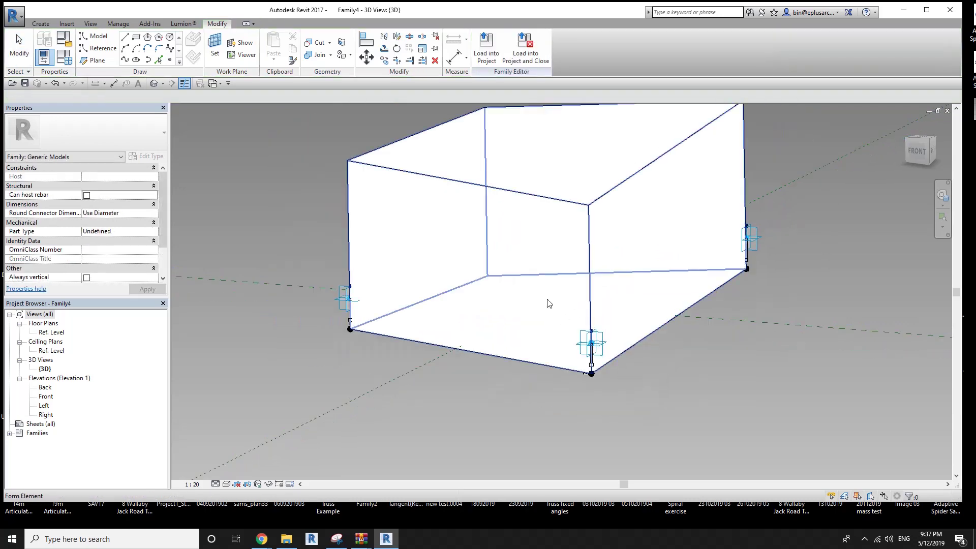
click(558, 168)
- Associate the face's Positive Offset with Glass Thickness
click(151, 176)
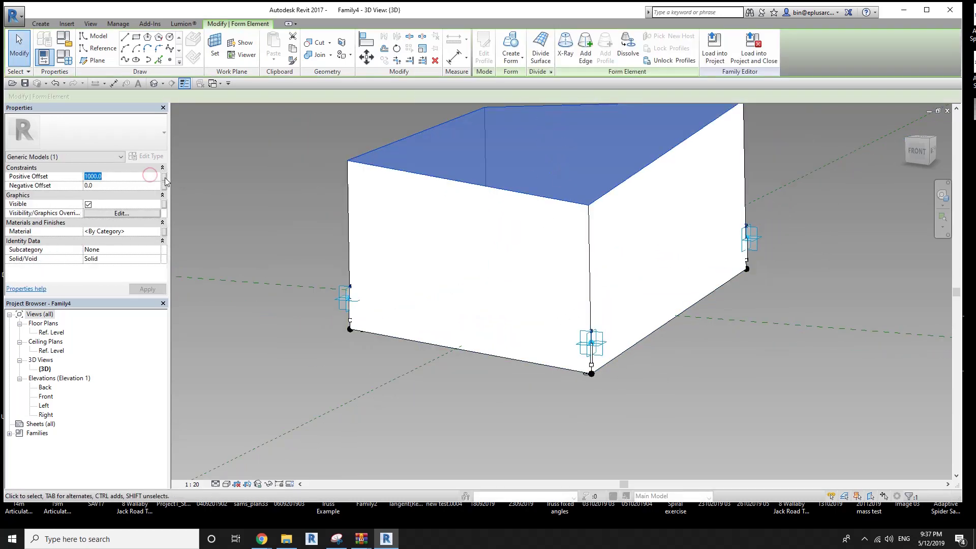
click(164, 178)
click(652, 270)
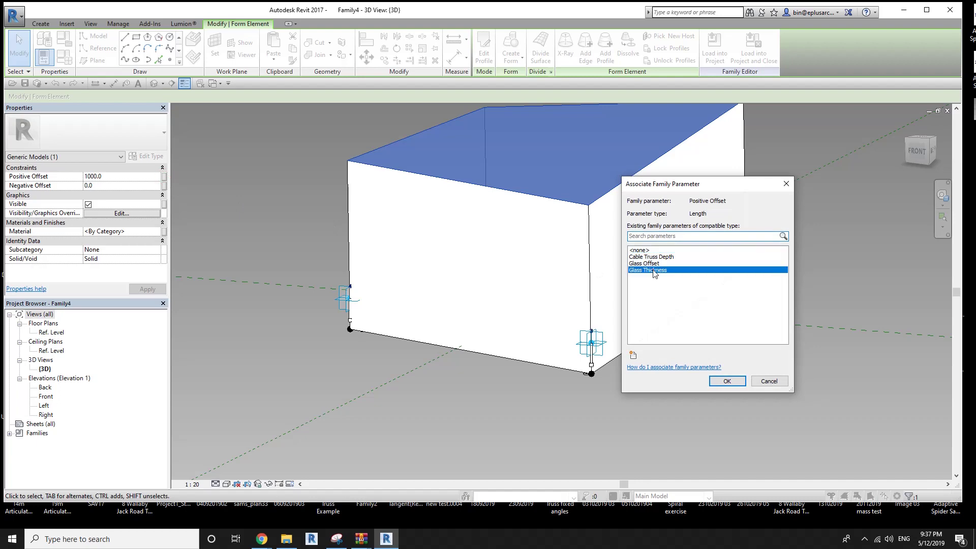
click(727, 381)
scroll(612, 383, up, 3)
scroll(611, 382, up, 3)
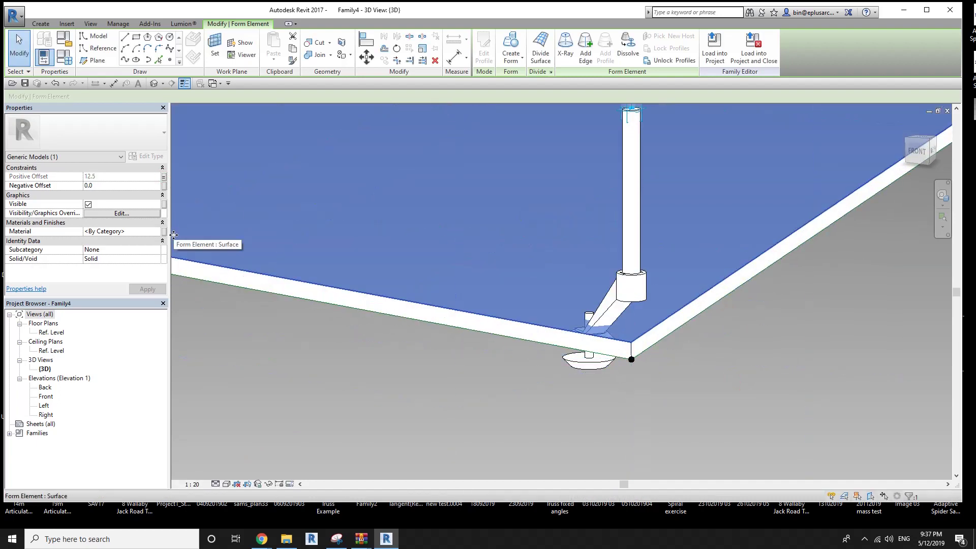
- Unlink Positive Offset and set it to 0, driving Negative Offset by Glass Thickness instead
click(164, 176)
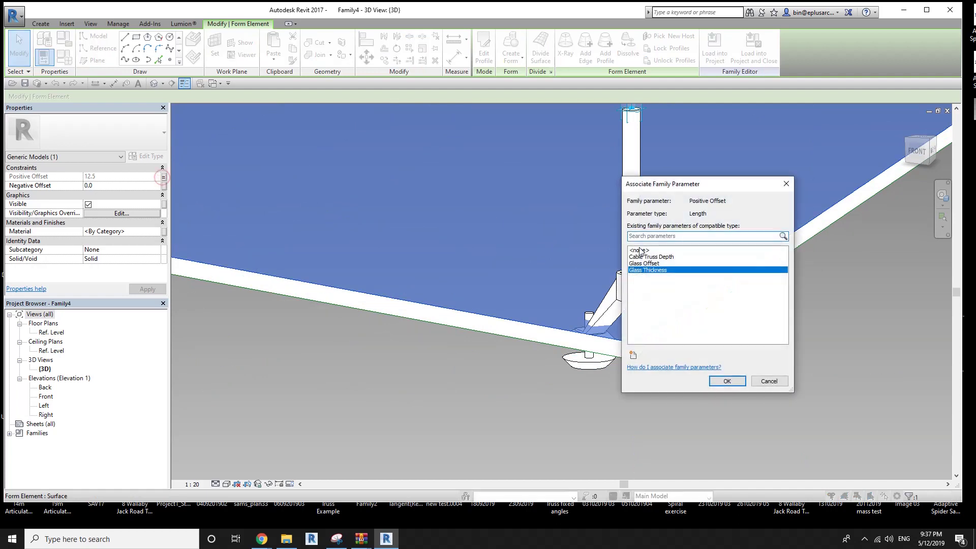
click(725, 380)
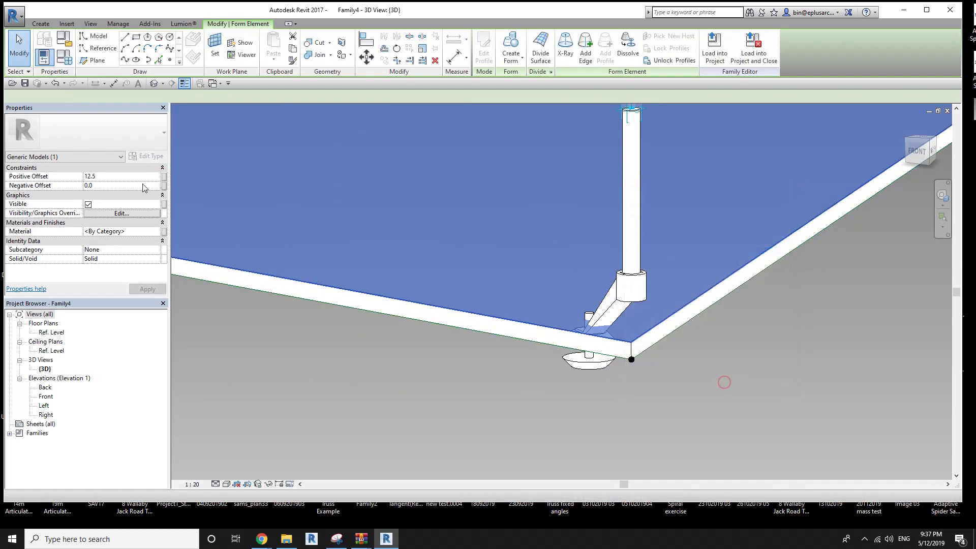
click(142, 175)
text(0)
click(164, 186)
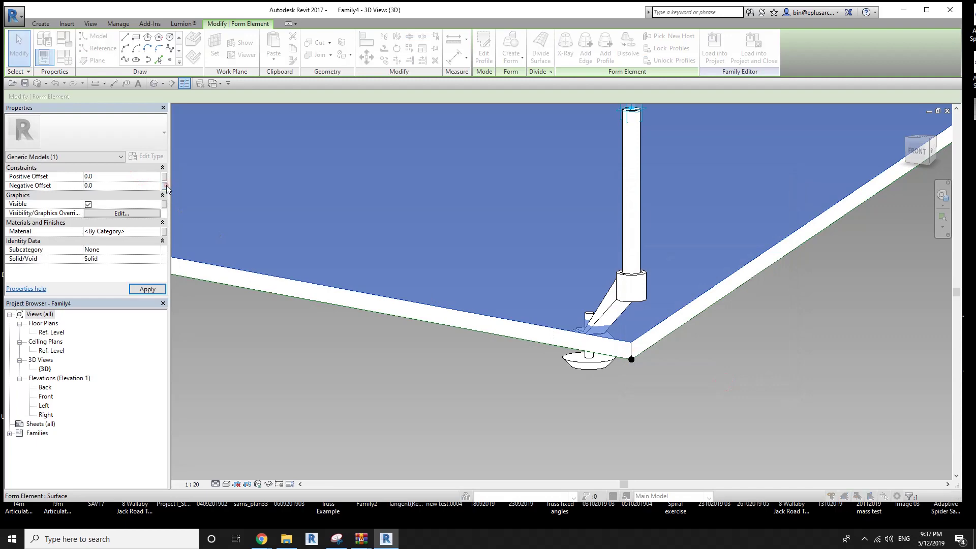
click(650, 271)
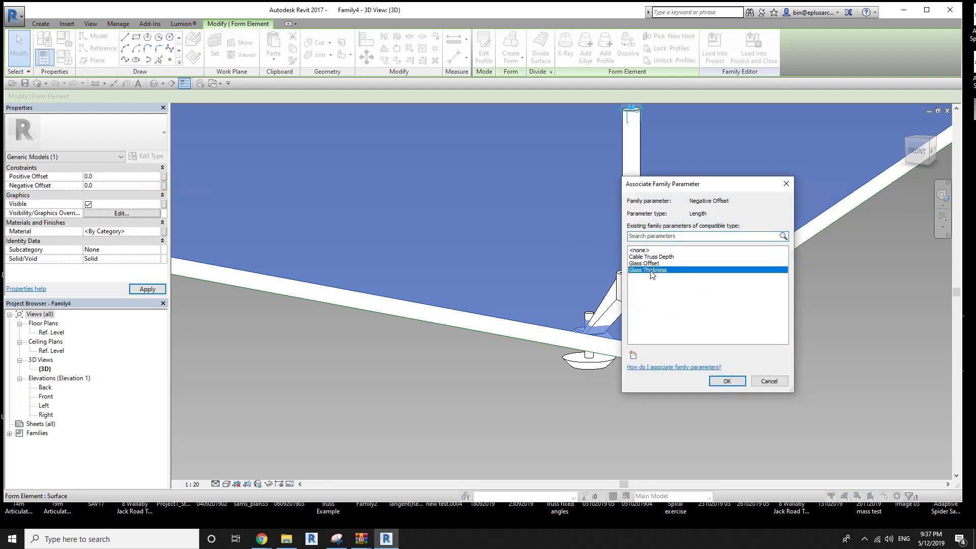
click(727, 381)
- Orbit around the panel to check its edge thickness
shift+middle_drag(658, 358, 652, 298)
click(918, 153)
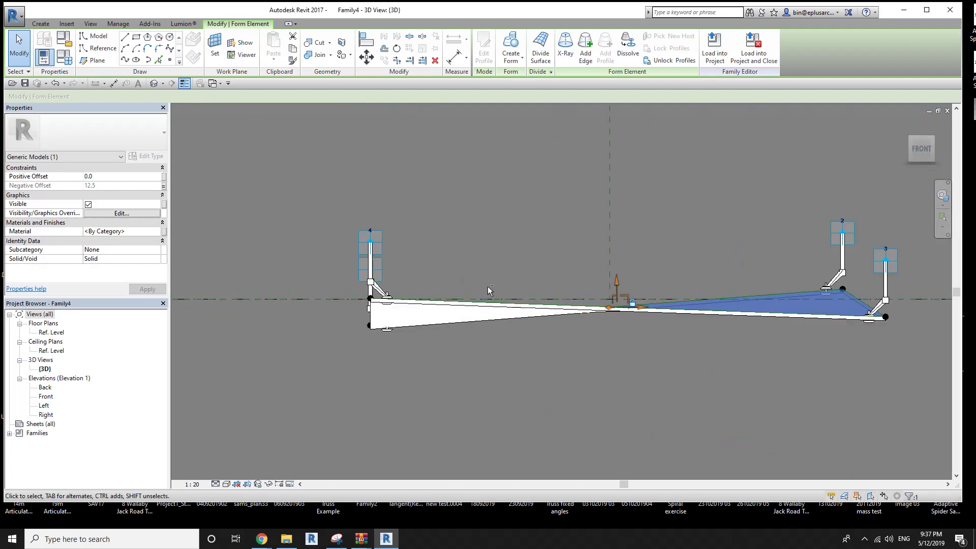
shift+middle_drag(487, 286, 506, 401)
scroll(426, 353, up, 5)
shift+middle_drag(426, 353, 515, 314)
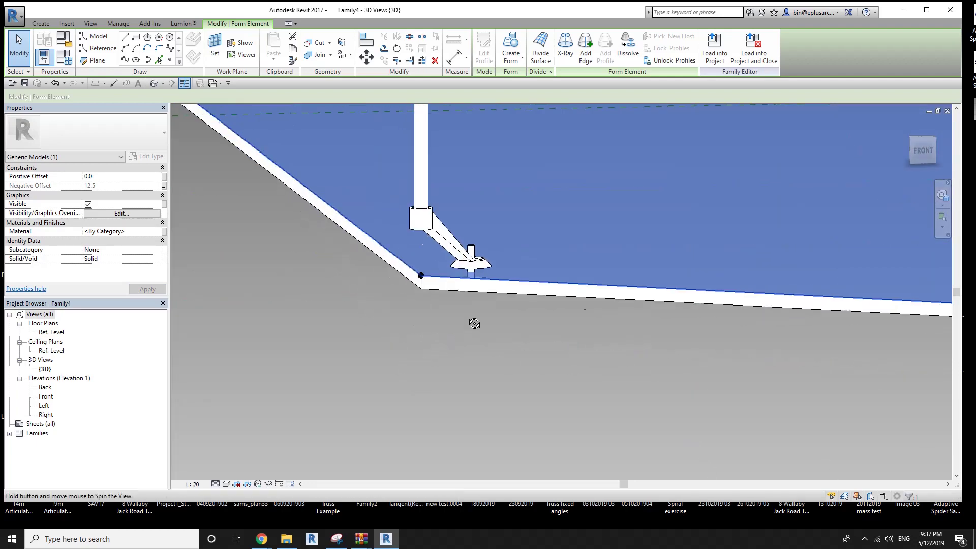
scroll(515, 314, down, 5)
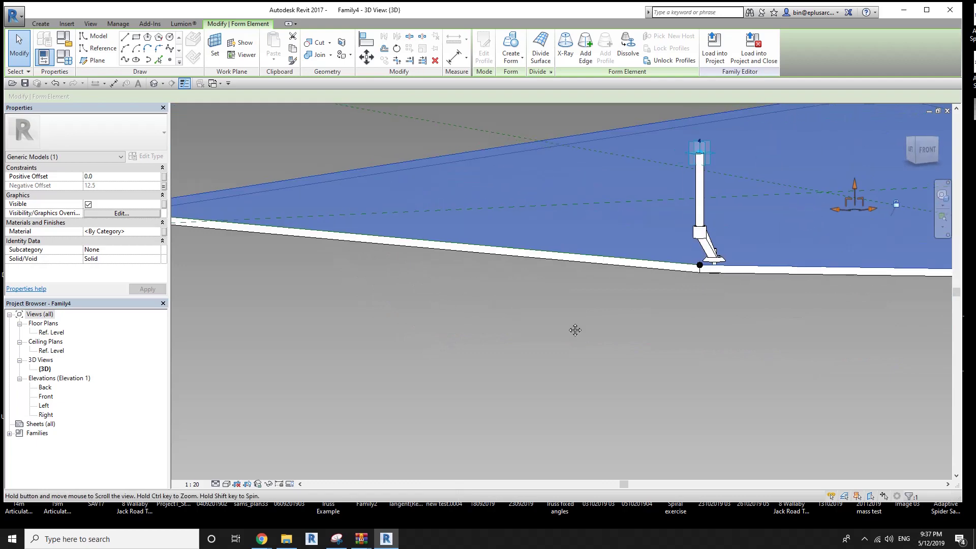
scroll(573, 329, down, 3)
mouse_move(538, 323)
shift+middle_down()
mouse_move(576, 361)
mouse_move(513, 369)
shift+middle_up()
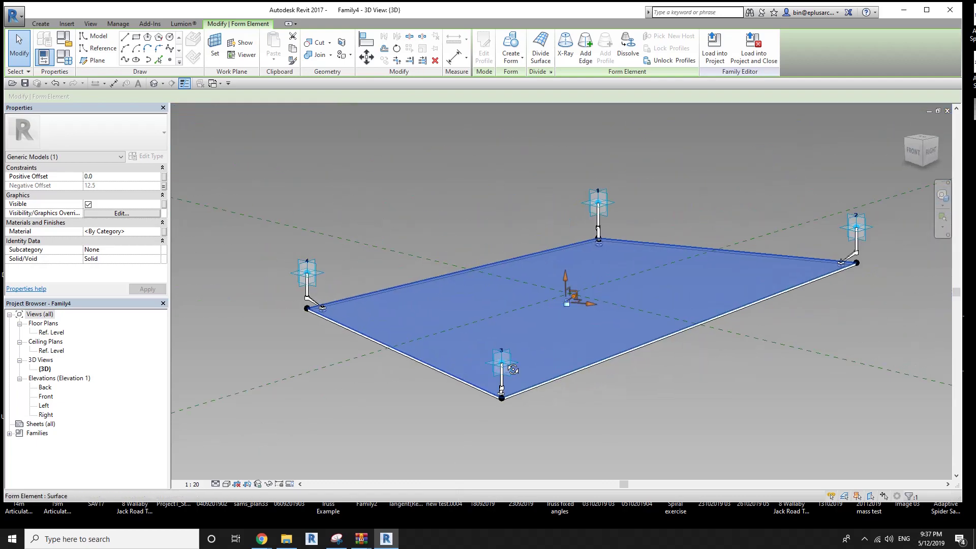
- Change the panel surface's material, filtering the list by 'g'
click(531, 329)
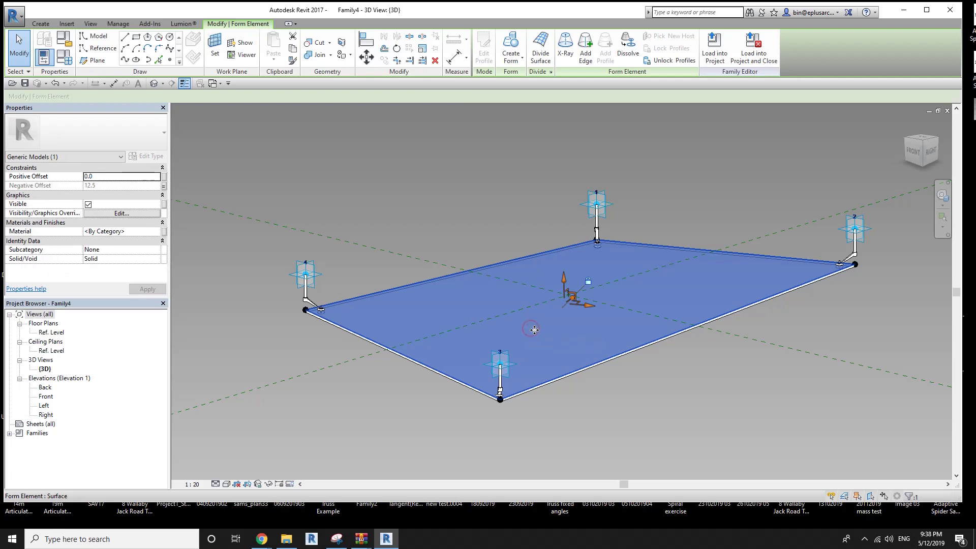
click(145, 232)
text(g)
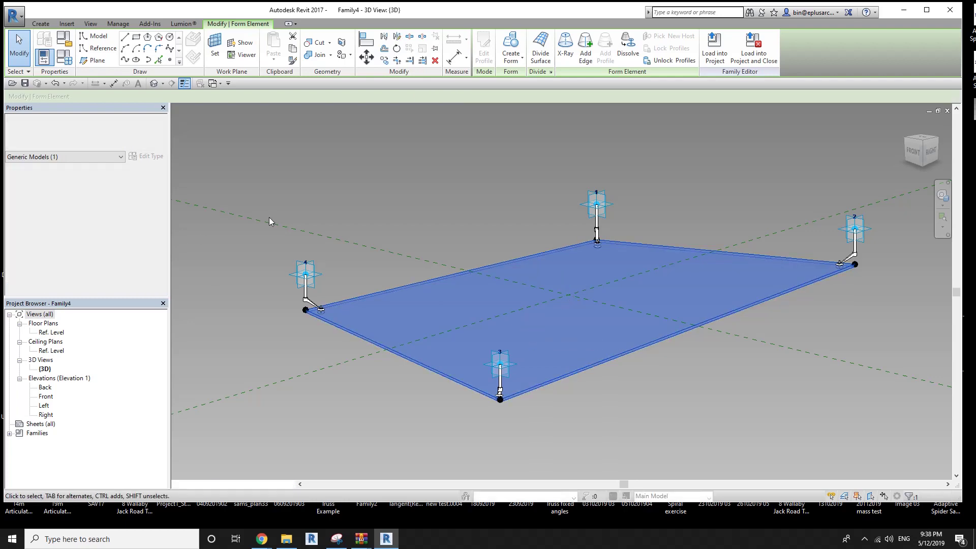
click(410, 206)
mouse_move(410, 206)
shift+middle_down()
mouse_move(560, 242)
mouse_move(505, 240)
shift+middle_up()
scroll(511, 234, up, 2)
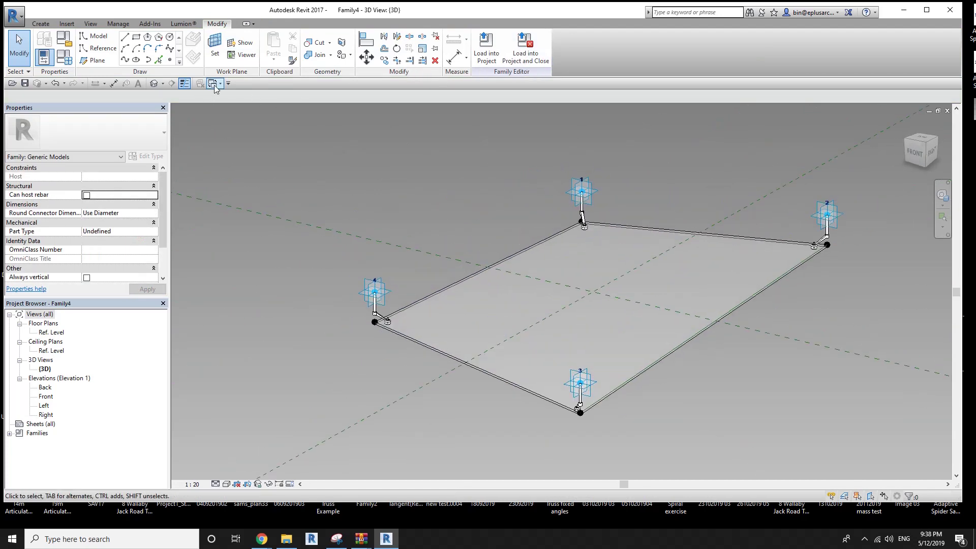
- Create a new project from the Architectural Template
click(15, 17)
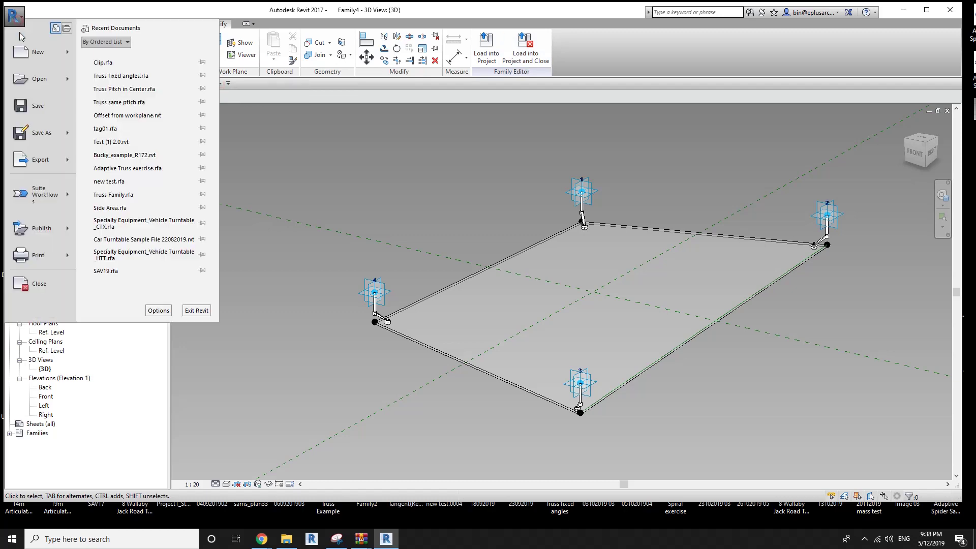
click(109, 41)
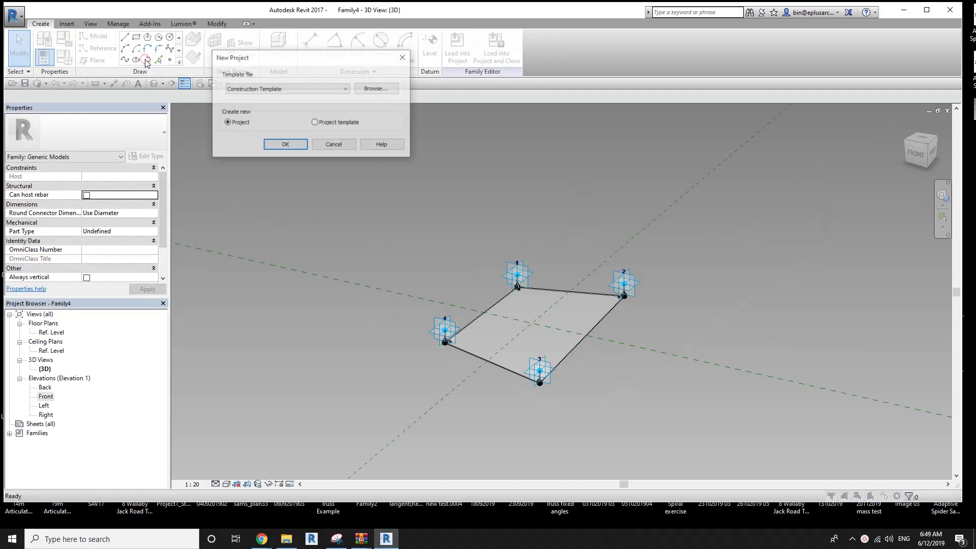
click(277, 93)
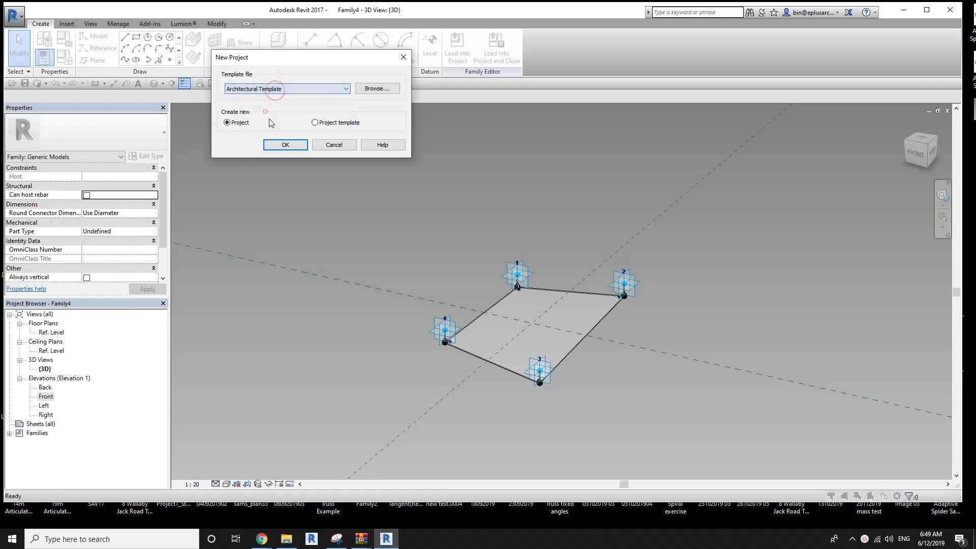
click(285, 146)
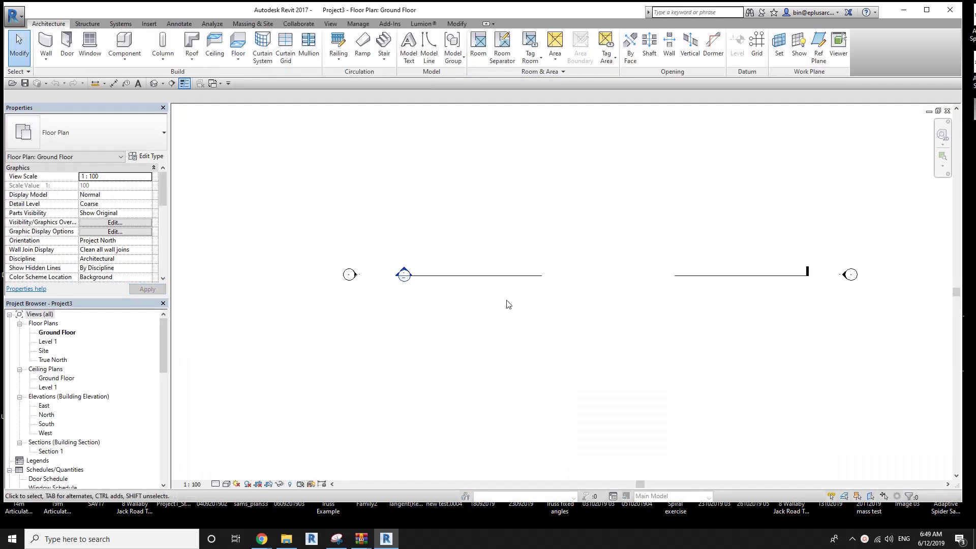
middle_drag(509, 304, 373, 326)
middle_drag(274, 240, 291, 228)
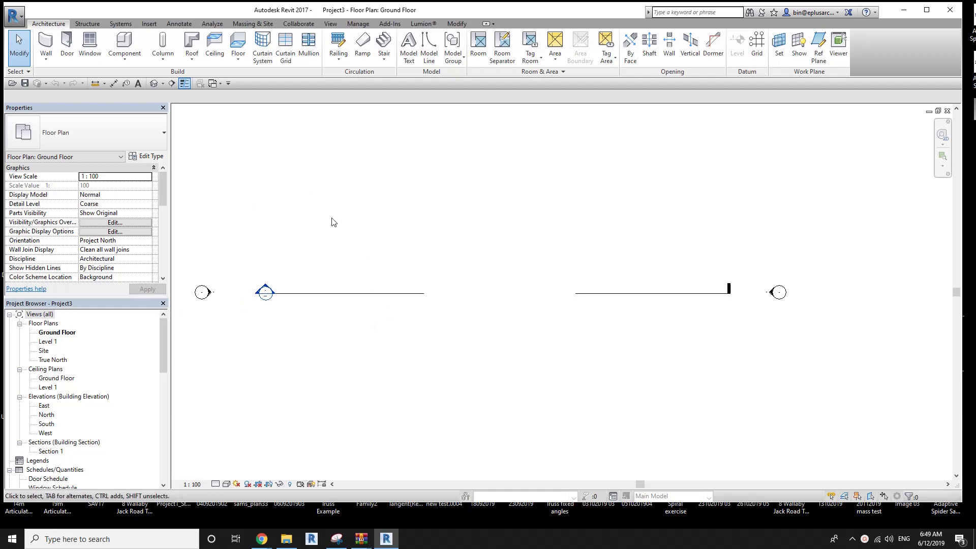
- Place three parallel vertical UB305x165x40 beams on Ground Floor and view them in 3D
click(77, 24)
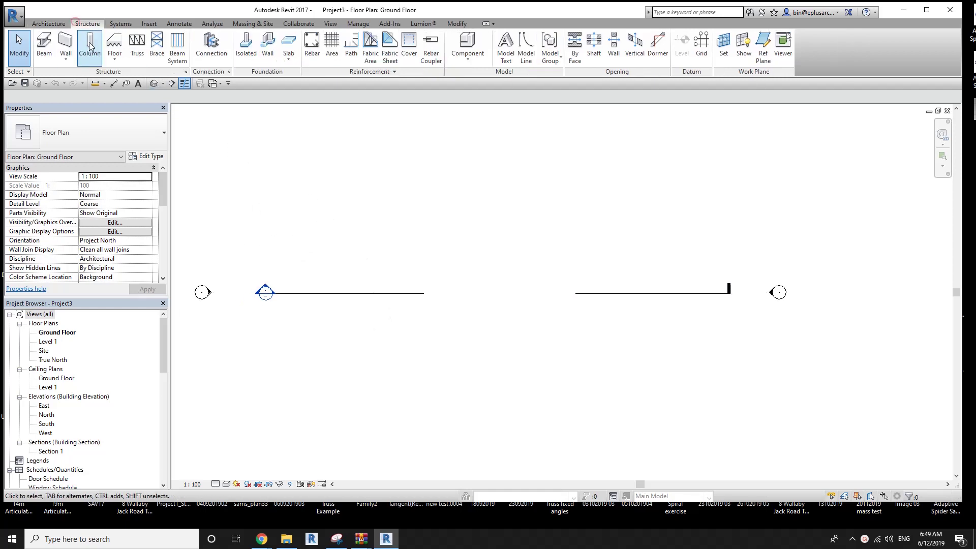
click(39, 46)
click(392, 240)
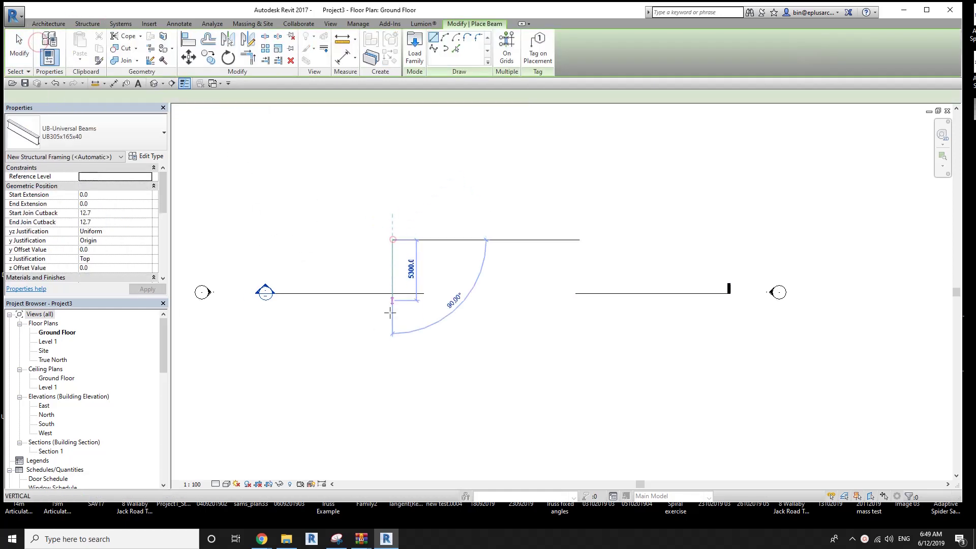
click(392, 335)
click(461, 340)
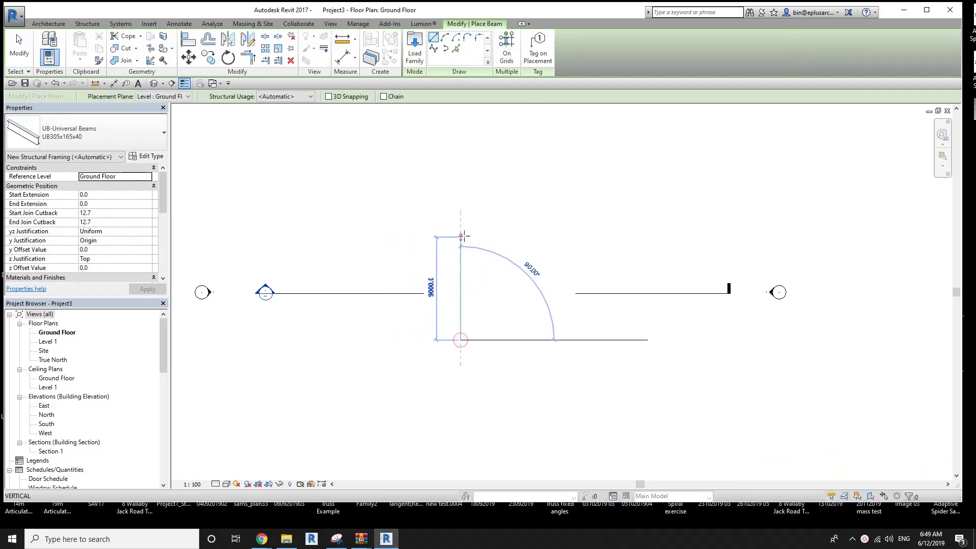
click(463, 234)
click(566, 338)
click(566, 228)
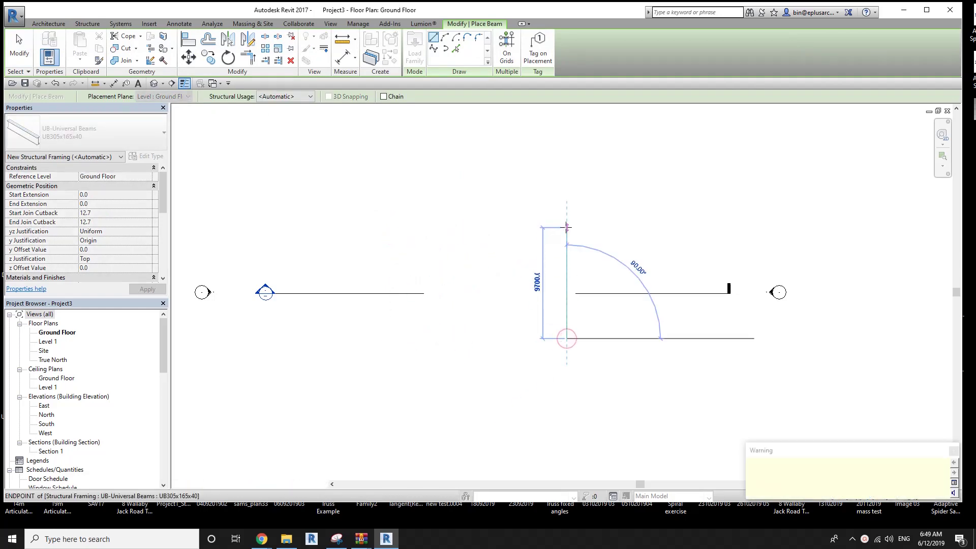
key(Escape)
key(Escape)
click(158, 82)
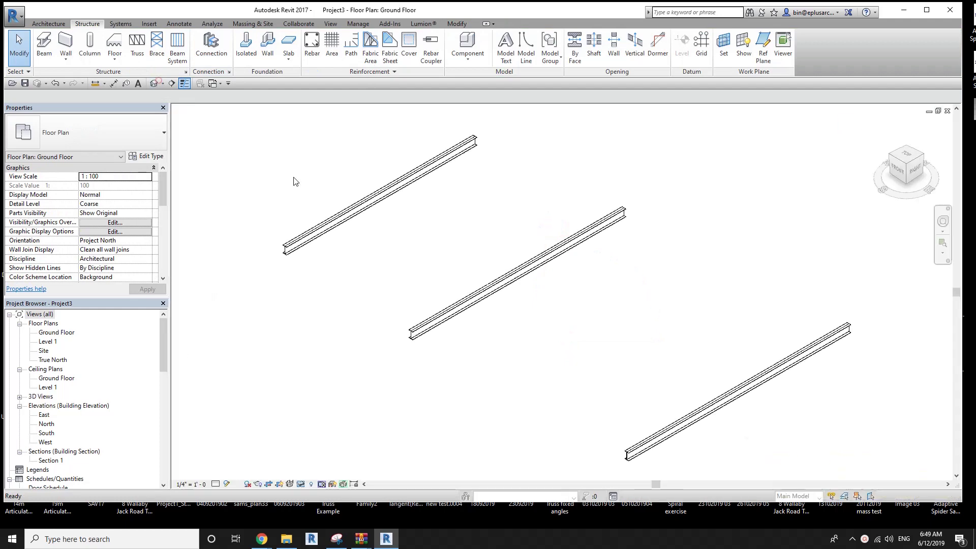
- Give the left beam a start level offset of 2000 mm, dismissing the rotation warning
shift+middle_drag(485, 250, 489, 290)
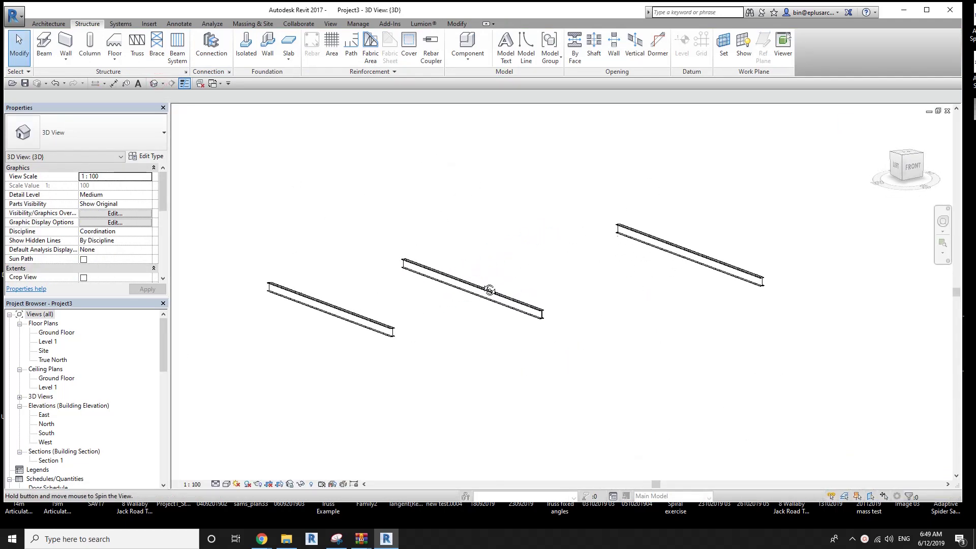
click(350, 326)
click(112, 195)
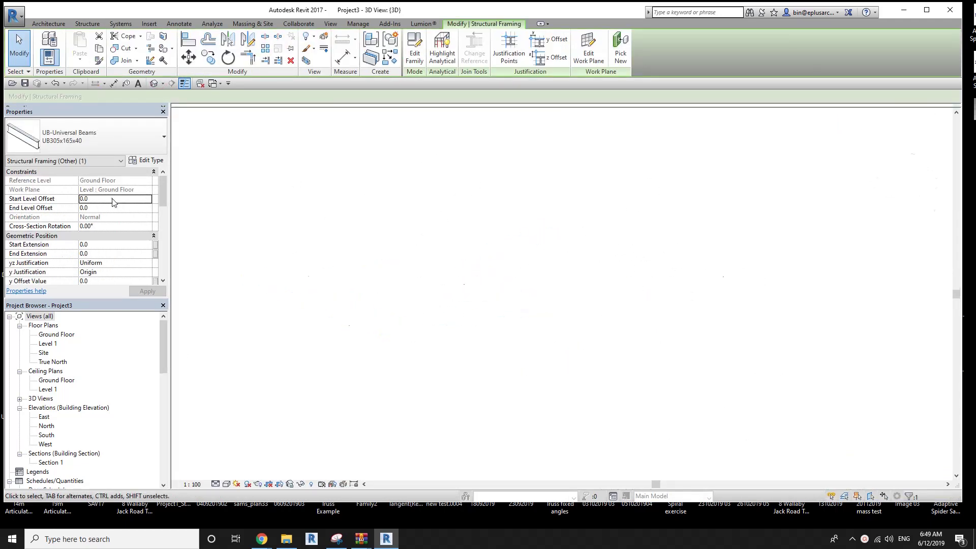
text(00)
click(122, 208)
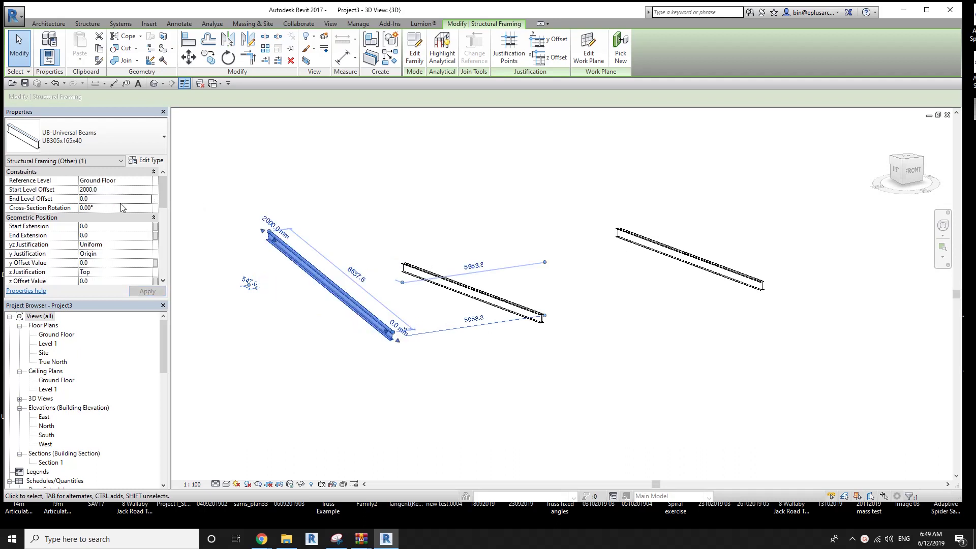
text(3000)
key(Return)
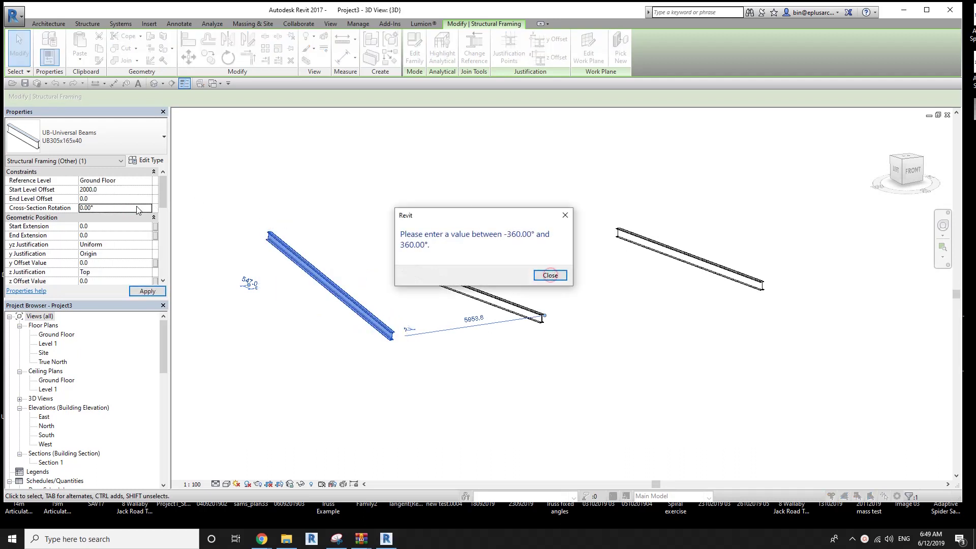
click(551, 275)
click(118, 199)
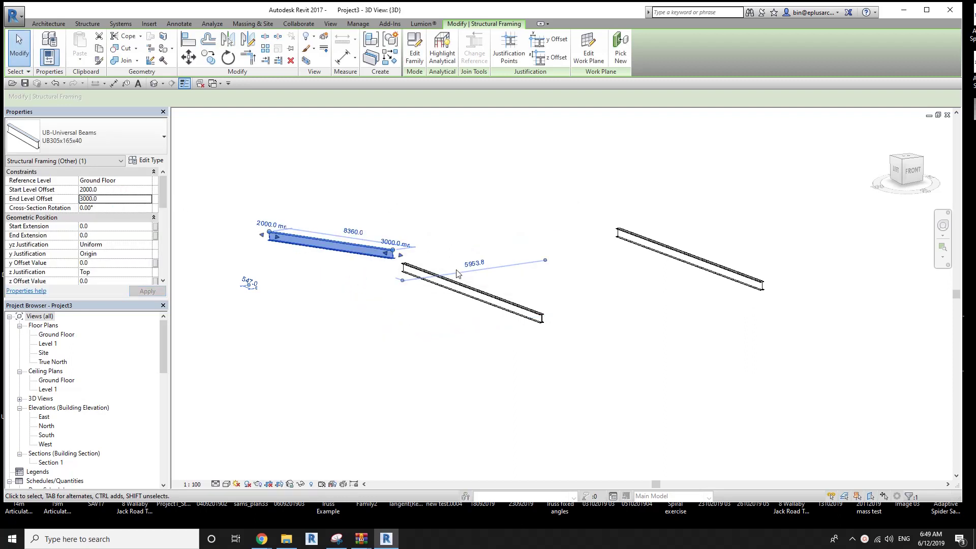
- Set the middle beam's start offset to 3000 mm and the left beam's end offset to 2500 mm
click(462, 285)
click(116, 203)
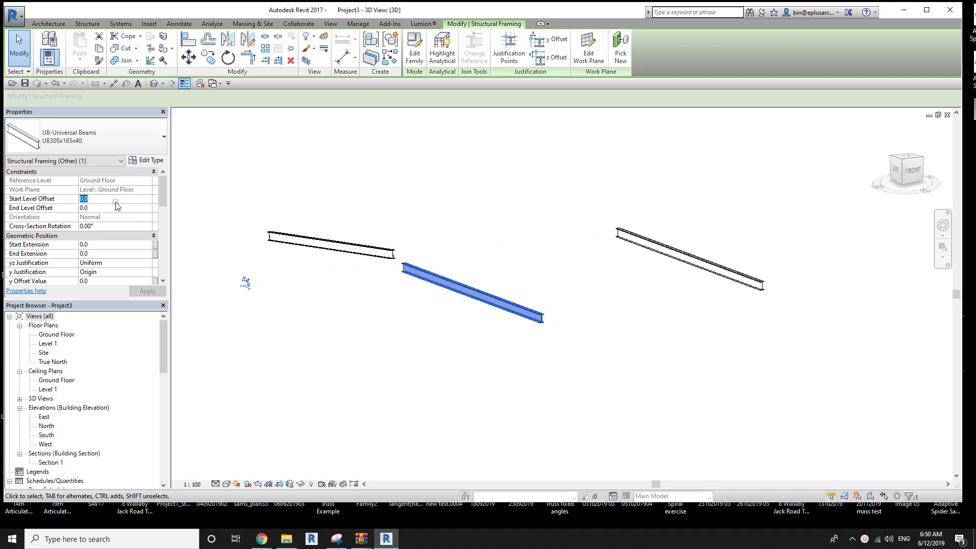
click(113, 211)
text(3500)
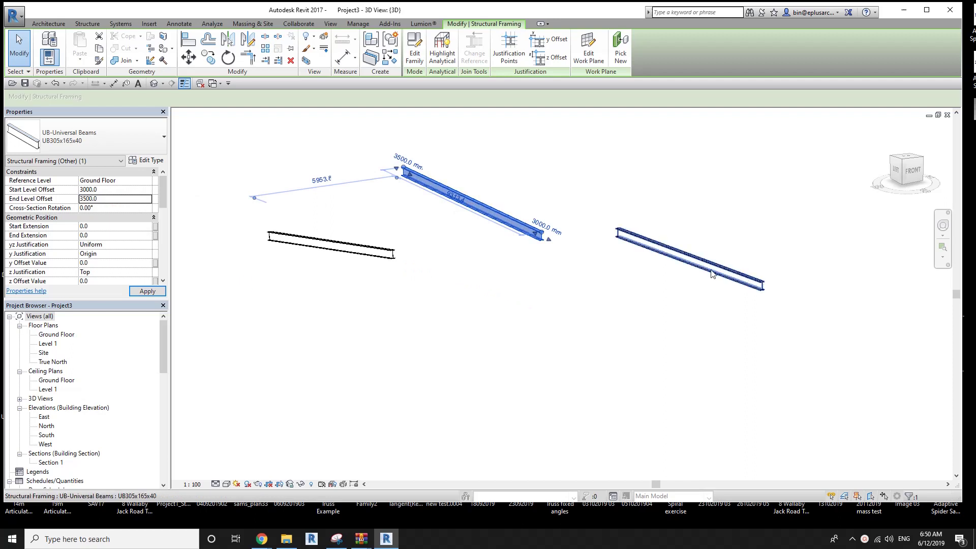
mouse_move(631, 234)
shift+middle_down()
mouse_move(637, 211)
mouse_move(173, 210)
shift+middle_up()
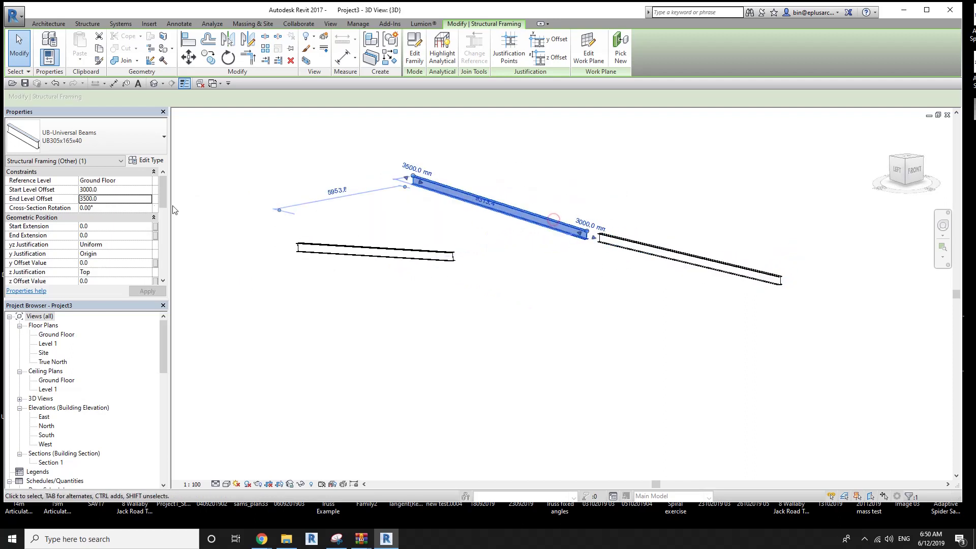
click(347, 257)
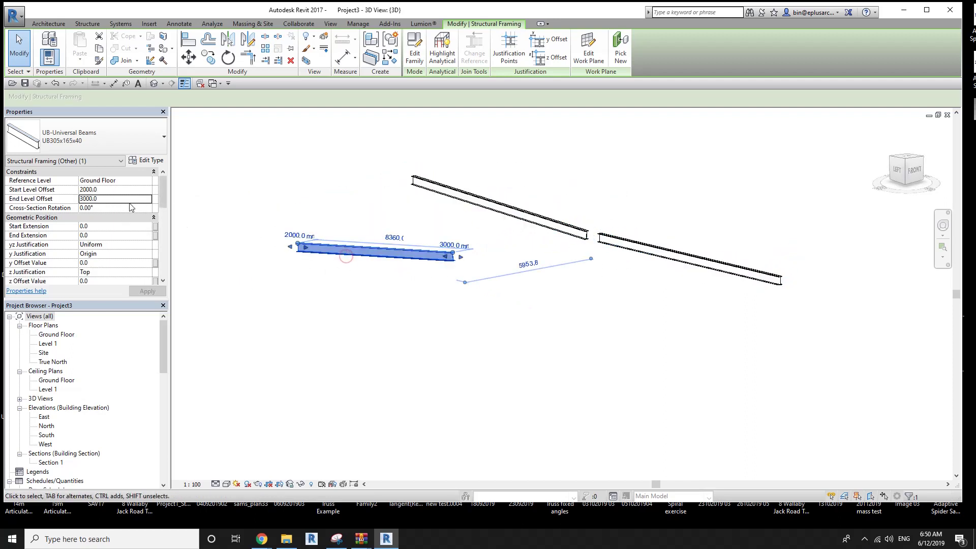
key(Return)
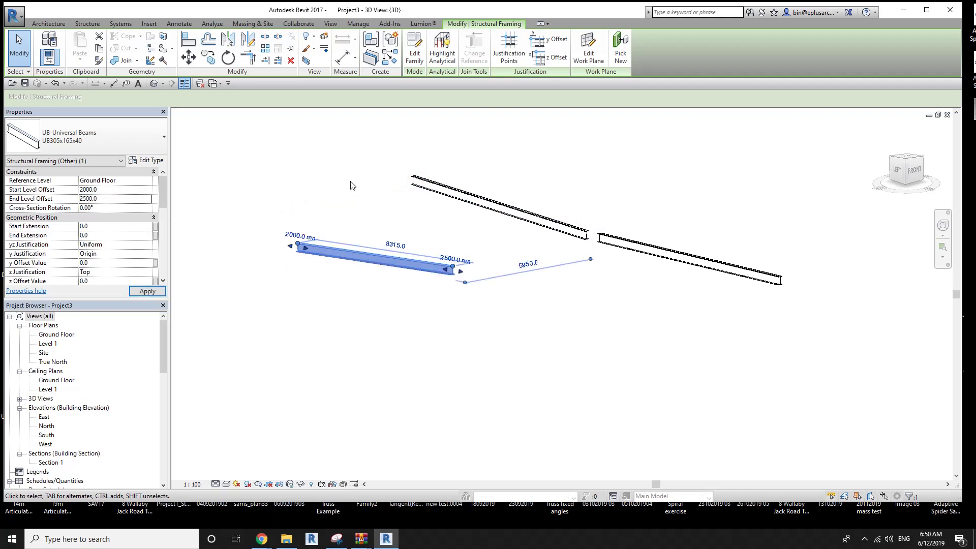
- Raise the third beam to a 4000 mm start offset and review all beam offsets
shift+middle_drag(509, 194, 660, 253)
click(663, 214)
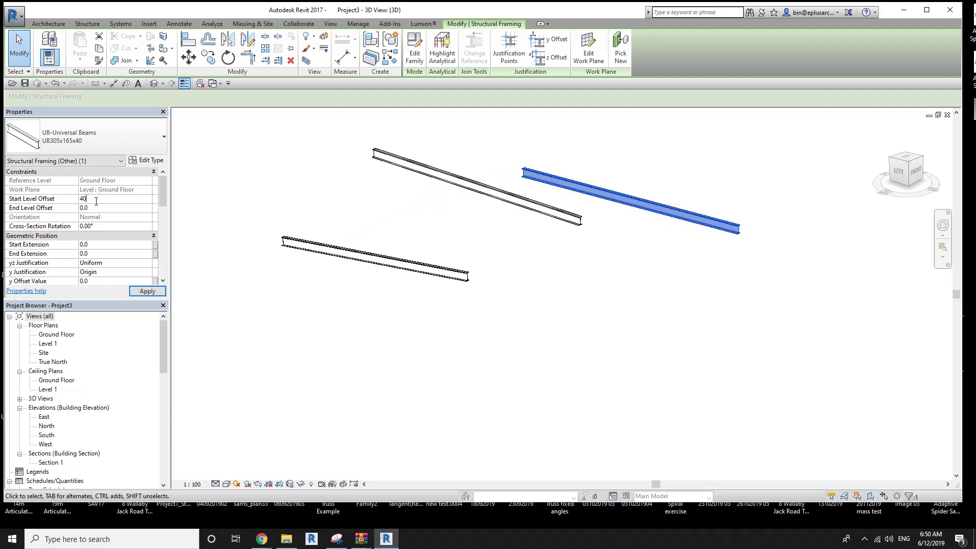
key(Return)
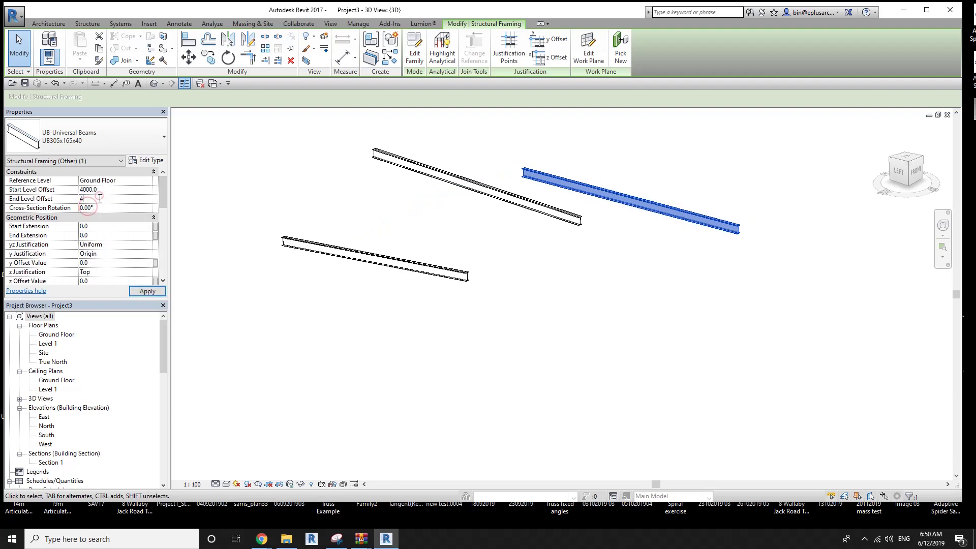
click(144, 290)
mouse_move(584, 261)
shift+middle_down()
mouse_move(560, 244)
mouse_move(398, 234)
mouse_move(454, 170)
mouse_move(626, 161)
mouse_move(509, 213)
shift+middle_up()
click(560, 244)
click(454, 170)
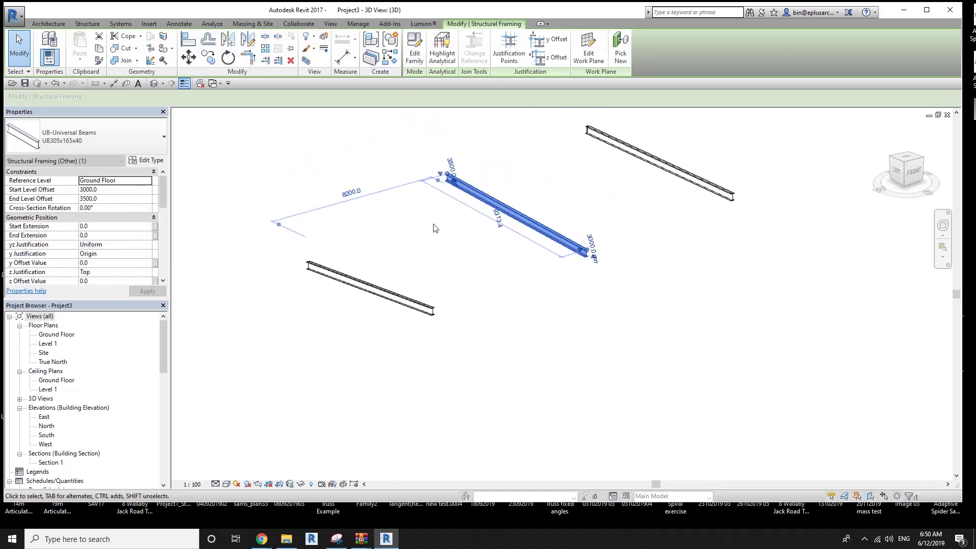
key(Escape)
click(46, 24)
- Start an in-place family in the Mass category named Mass 1
click(124, 59)
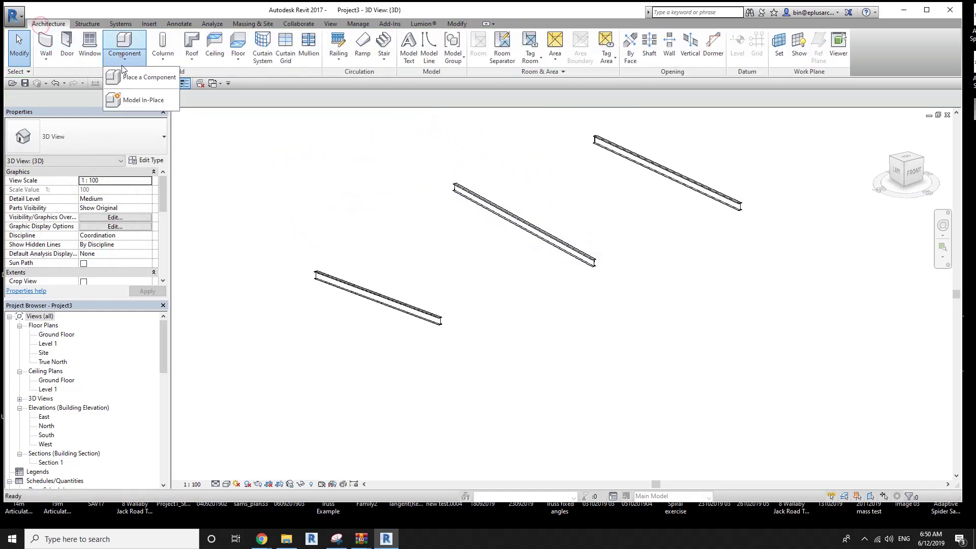
click(134, 101)
click(434, 210)
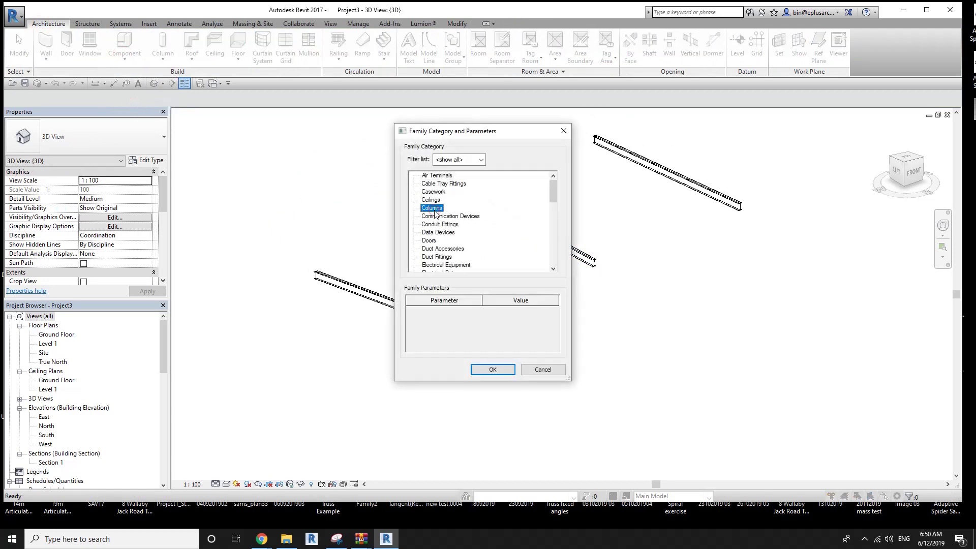
key(m)
click(485, 371)
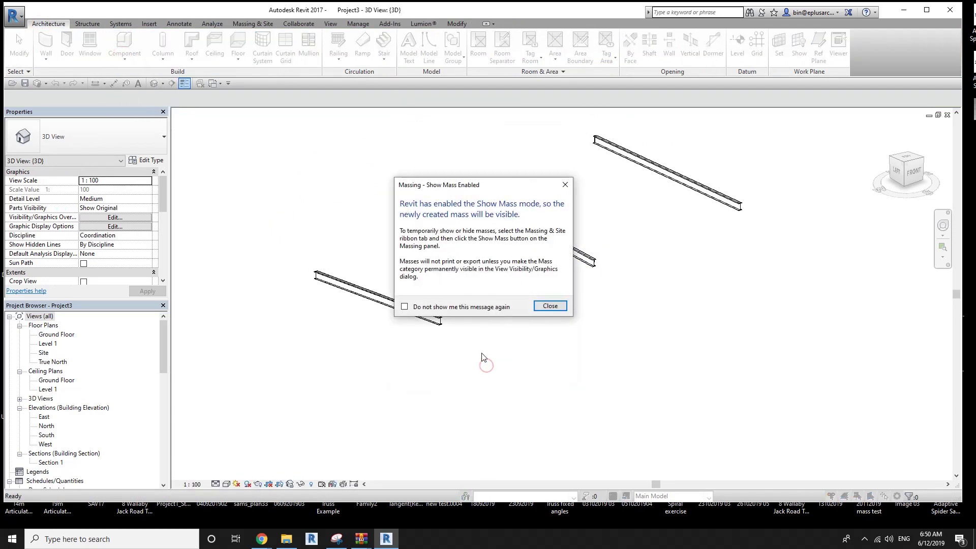
click(550, 306)
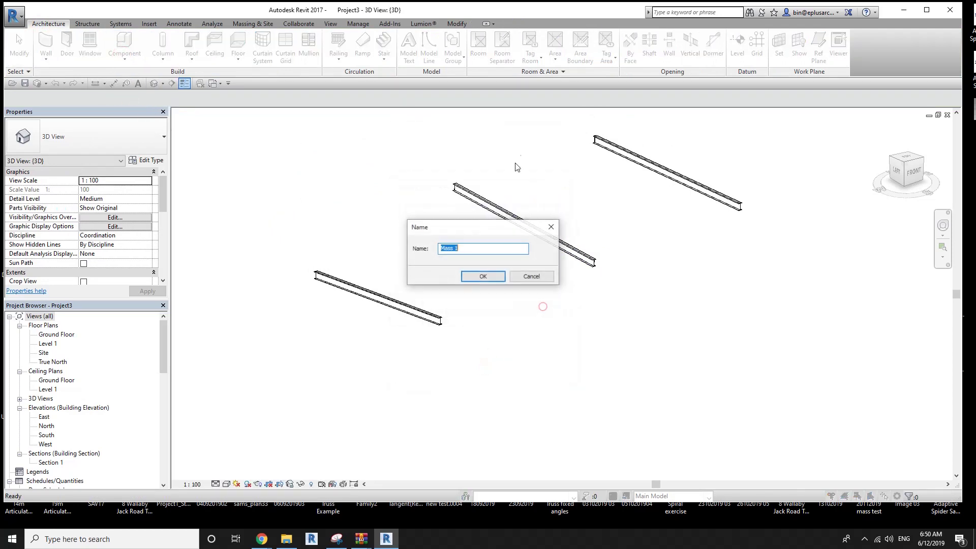
click(491, 276)
- Set the first beam's face as work plane and pick a line along its edge
click(215, 46)
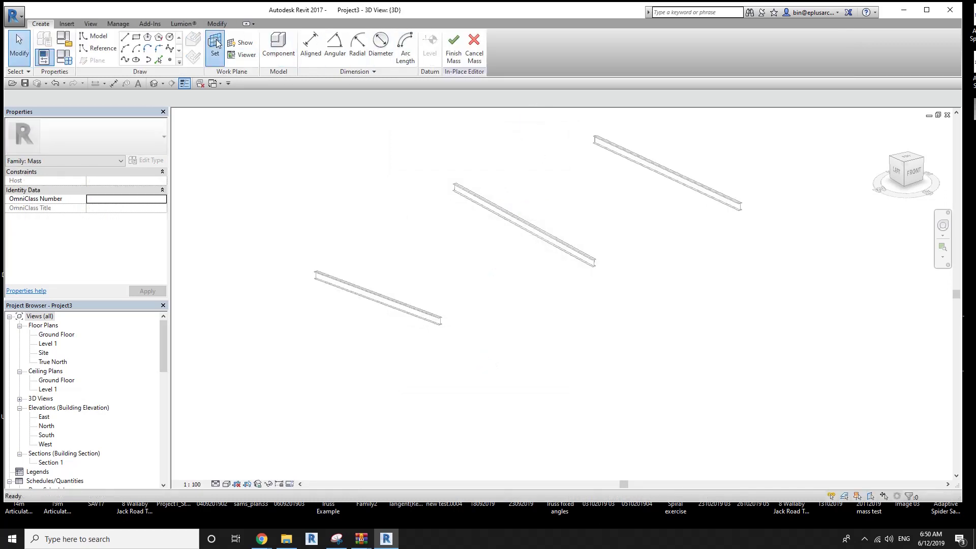
scroll(351, 264, up, 3)
scroll(361, 285, up, 2)
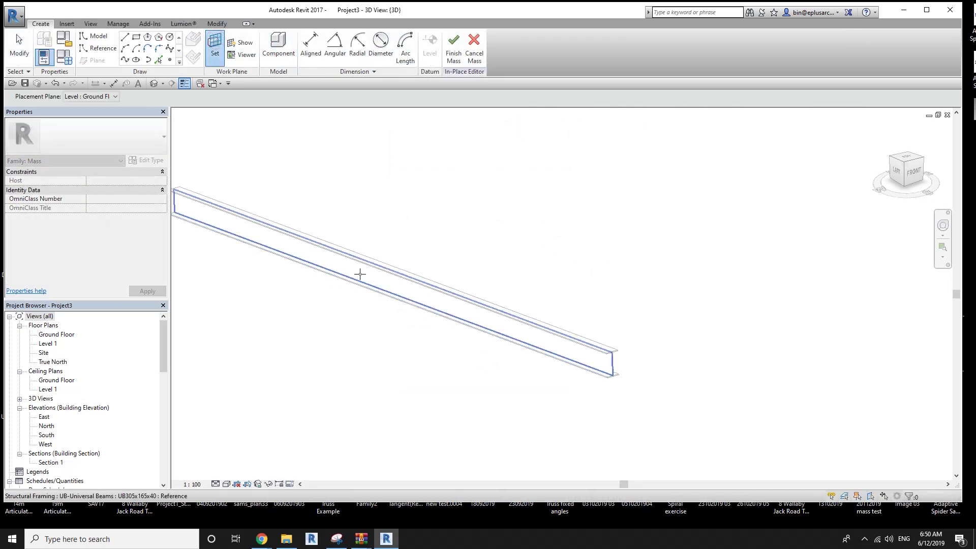
click(533, 336)
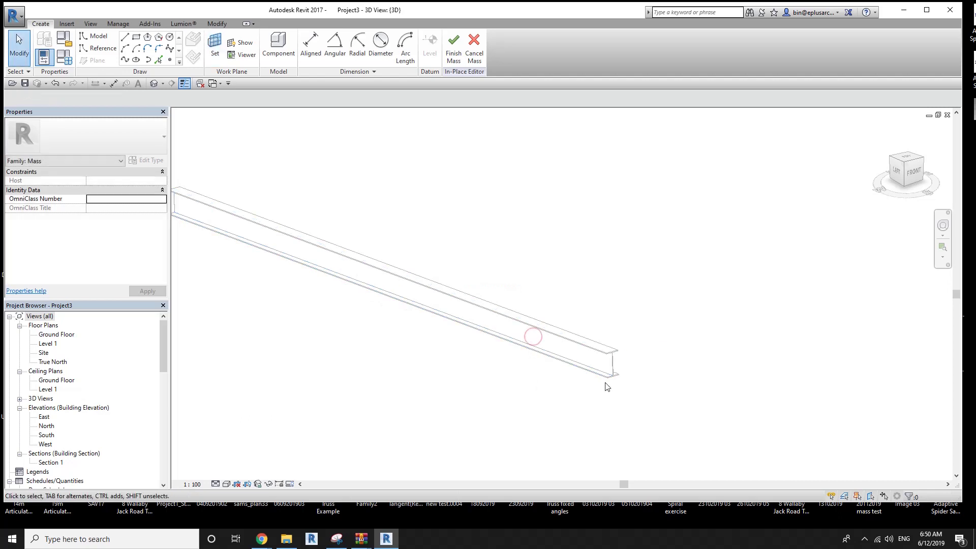
click(158, 59)
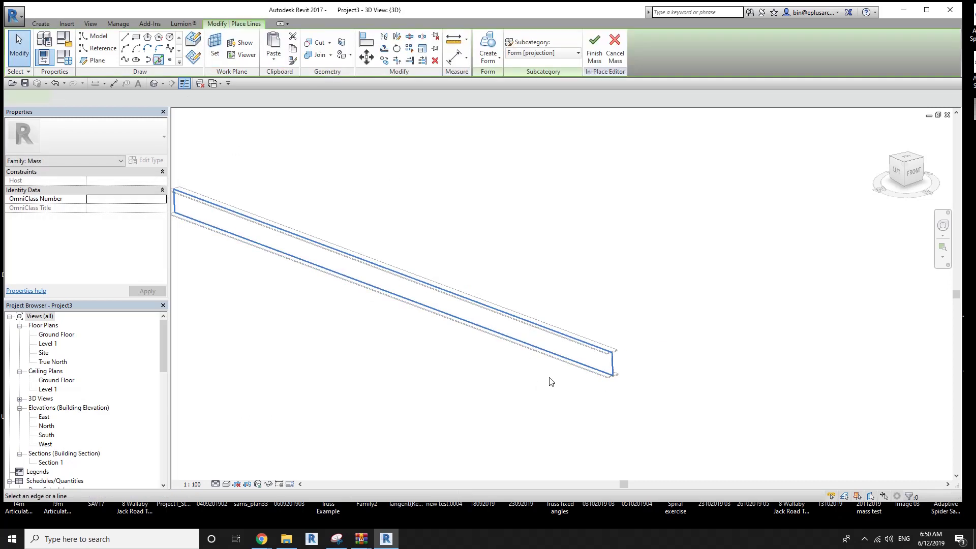
click(585, 376)
scroll(585, 375, down, 3)
middle_drag(463, 327, 565, 343)
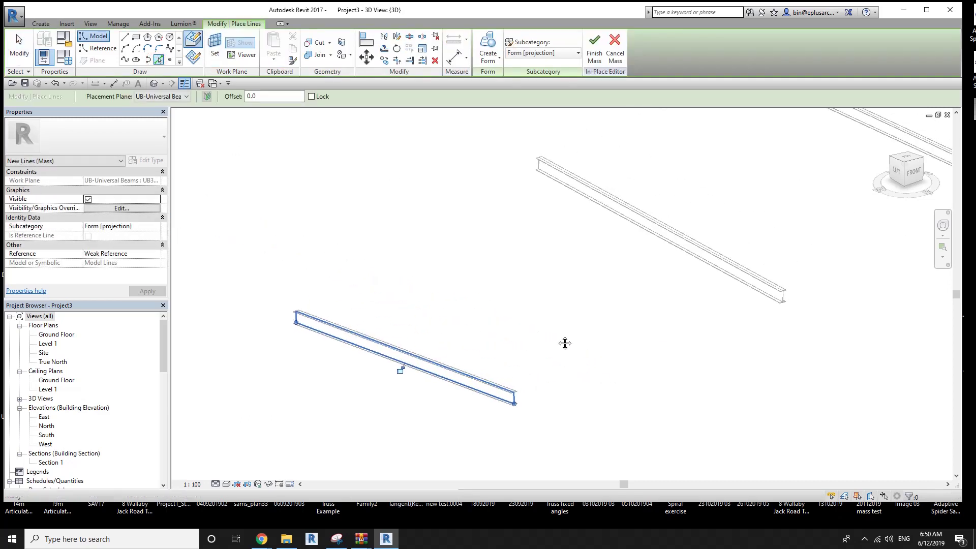
- Set the next beam's face as the work plane
click(215, 48)
scroll(632, 189, up, 5)
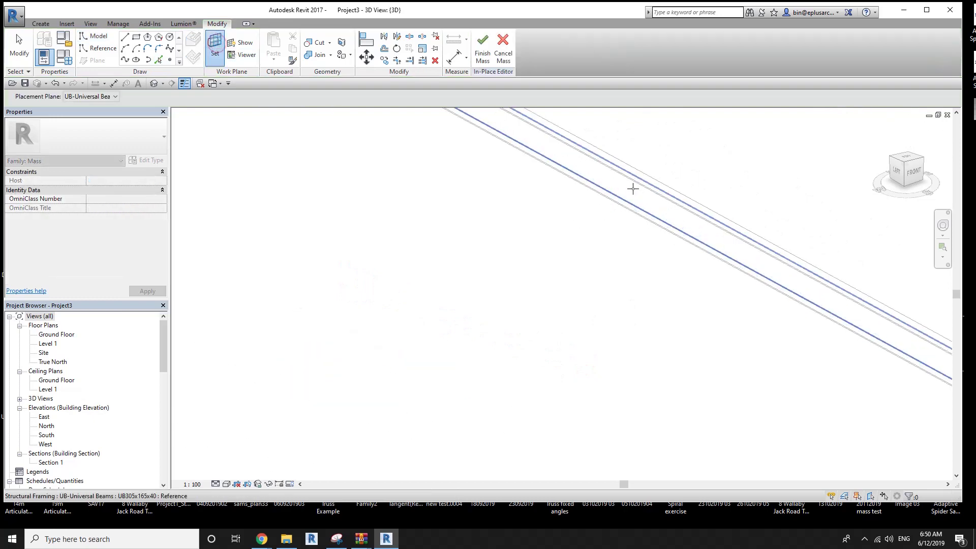
click(633, 188)
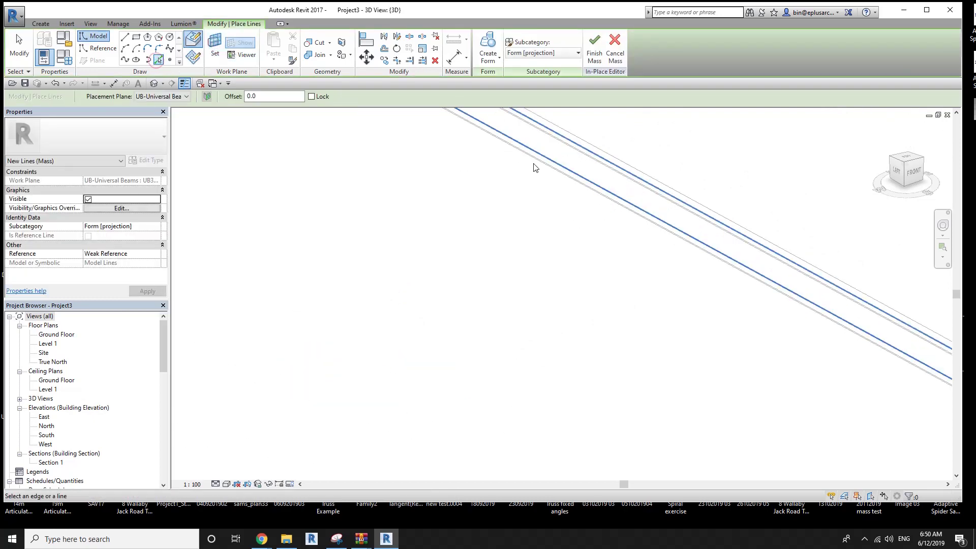
scroll(536, 165, down, 5)
middle_drag(554, 207, 425, 240)
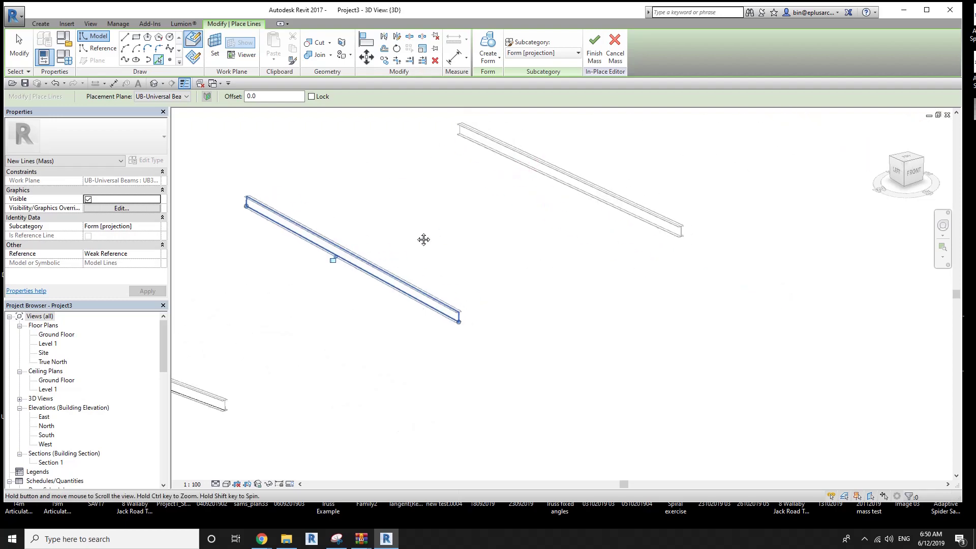
- Pick a line along the upper beam's edge on its face, then select the traced lines
click(211, 57)
scroll(530, 160, up, 5)
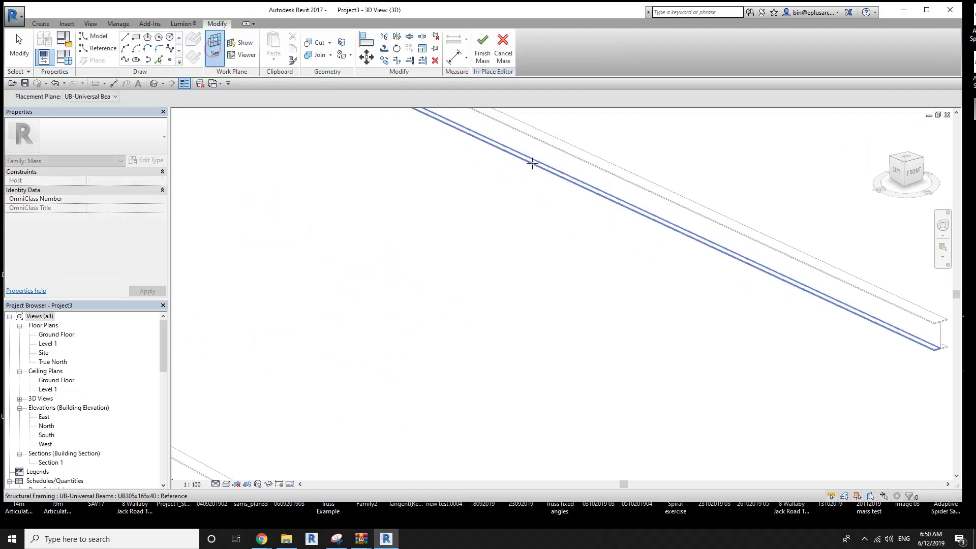
click(530, 151)
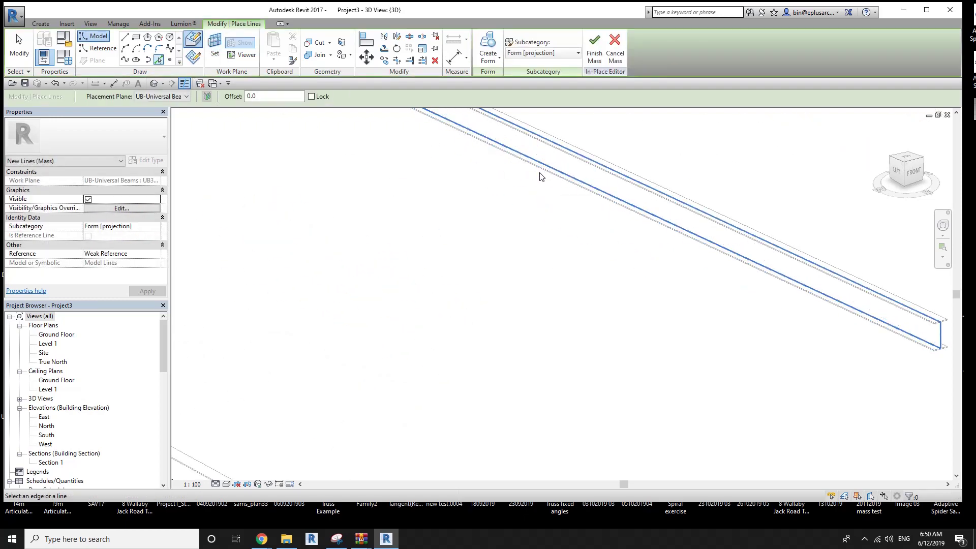
click(540, 171)
scroll(517, 179, down, 4)
scroll(492, 198, down, 2)
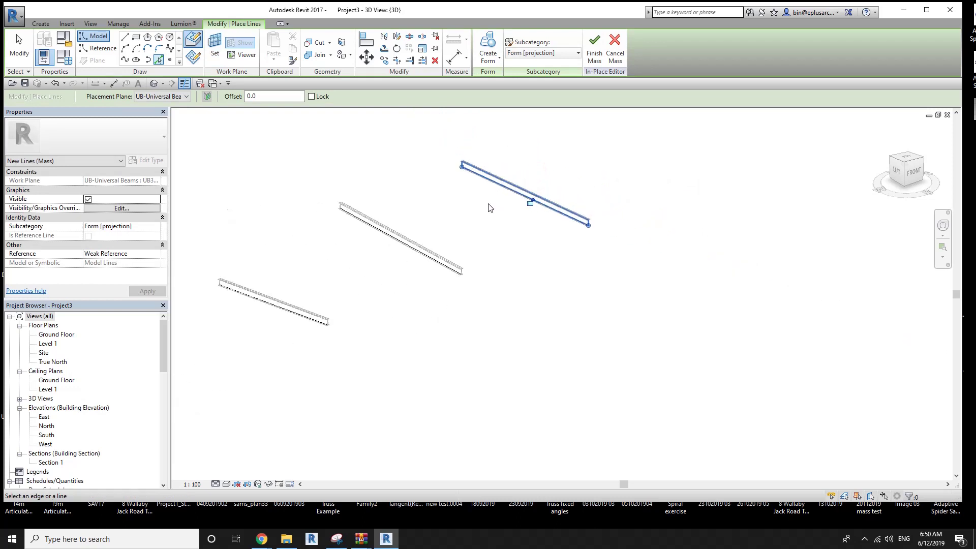
middle_drag(490, 207, 564, 208)
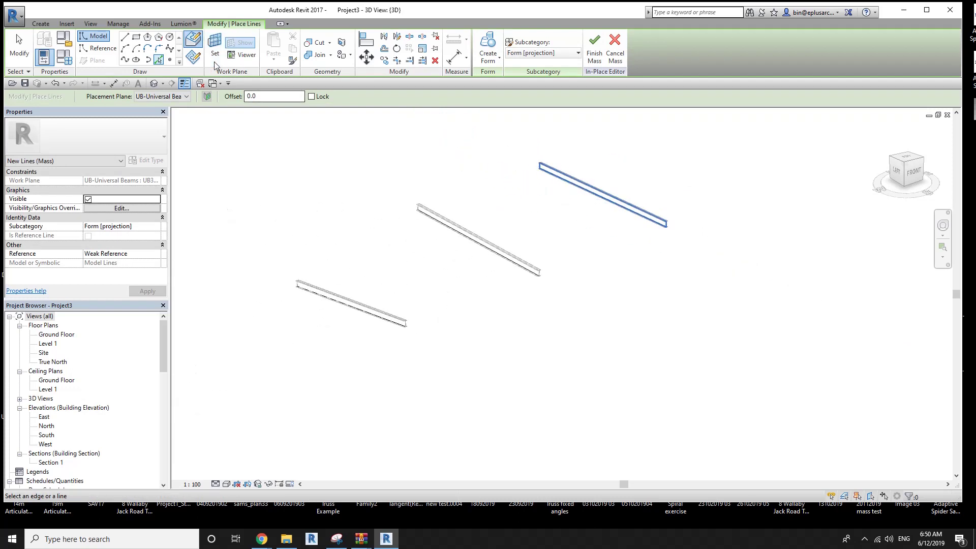
key(Escape)
key(Escape)
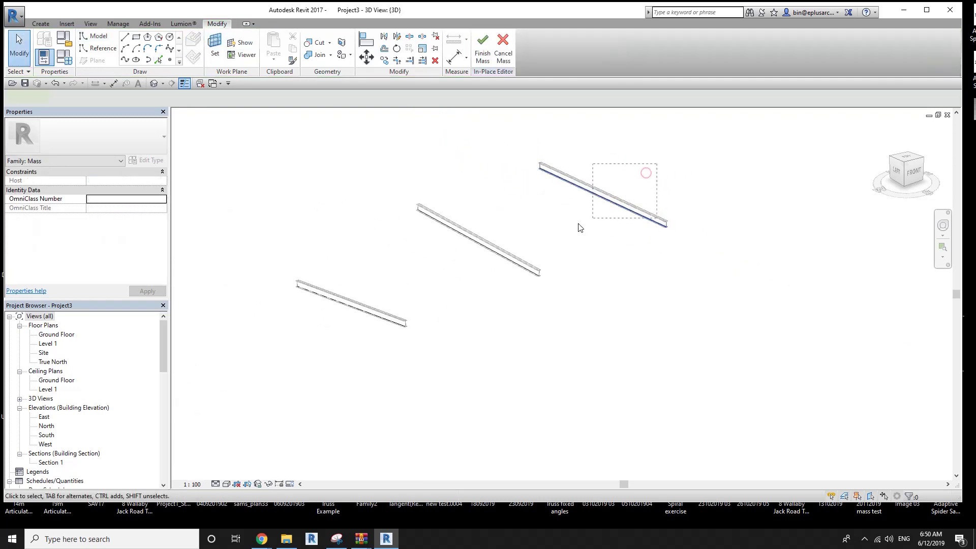
click(468, 237)
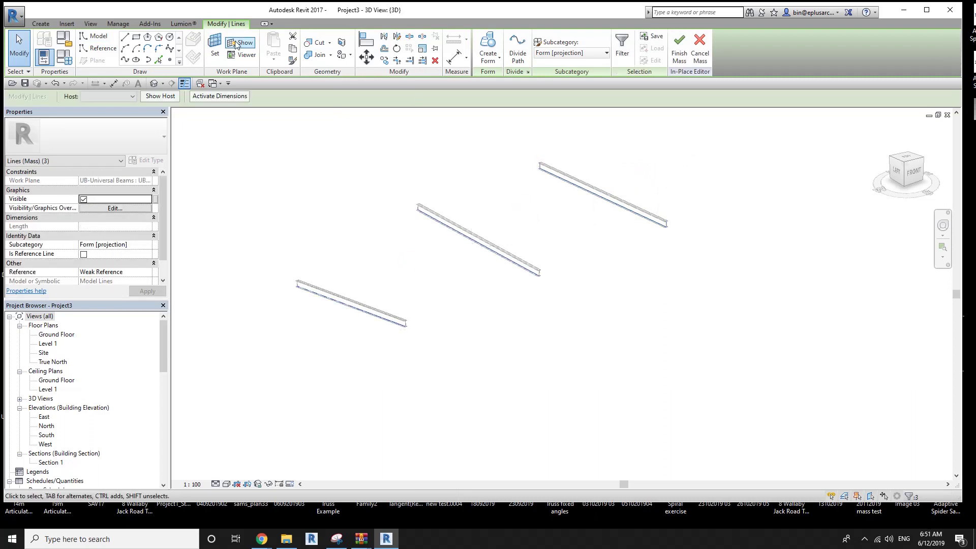
- Create a surface form through the three beam lines and apply Divide Surface to it
click(486, 40)
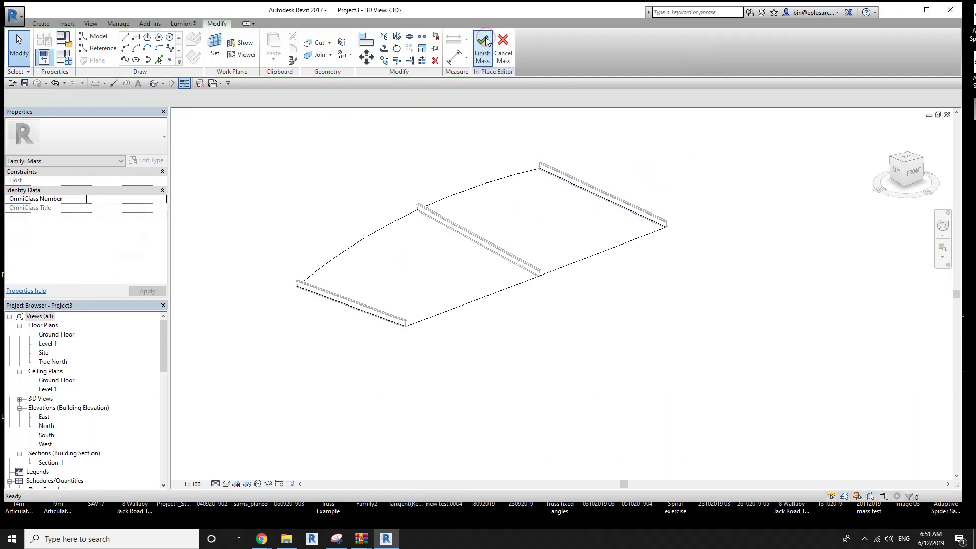
mouse_move(588, 248)
shift+middle_down()
mouse_move(431, 245)
mouse_move(453, 183)
shift+middle_up()
click(431, 245)
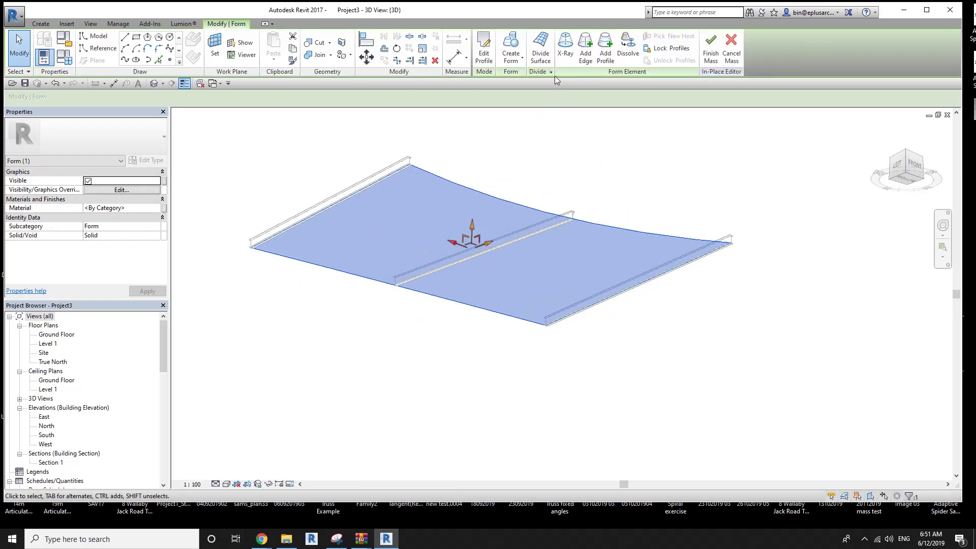
click(541, 49)
mouse_move(540, 146)
shift+middle_down()
mouse_move(360, 360)
mouse_move(382, 320)
mouse_move(475, 388)
mouse_move(386, 254)
mouse_move(436, 261)
mouse_move(225, 207)
shift+middle_up()
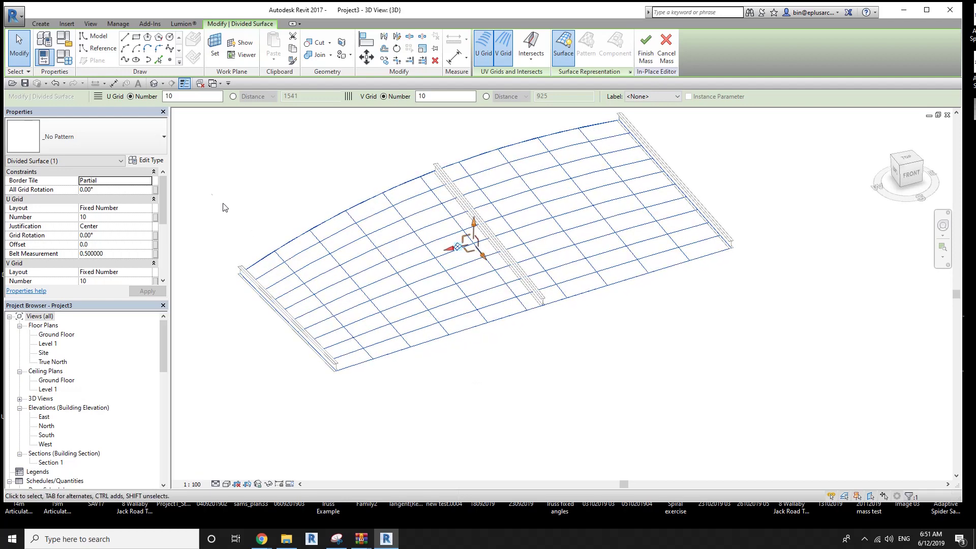
- Set the divided surface grid to 8 U and 5 V divisions
double_click(193, 97)
text(9)
key(Return)
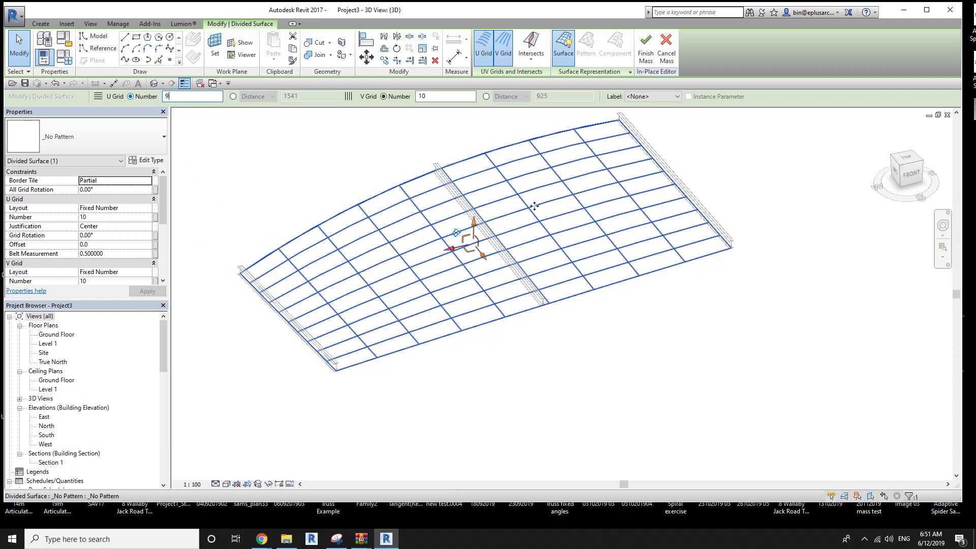
double_click(193, 96)
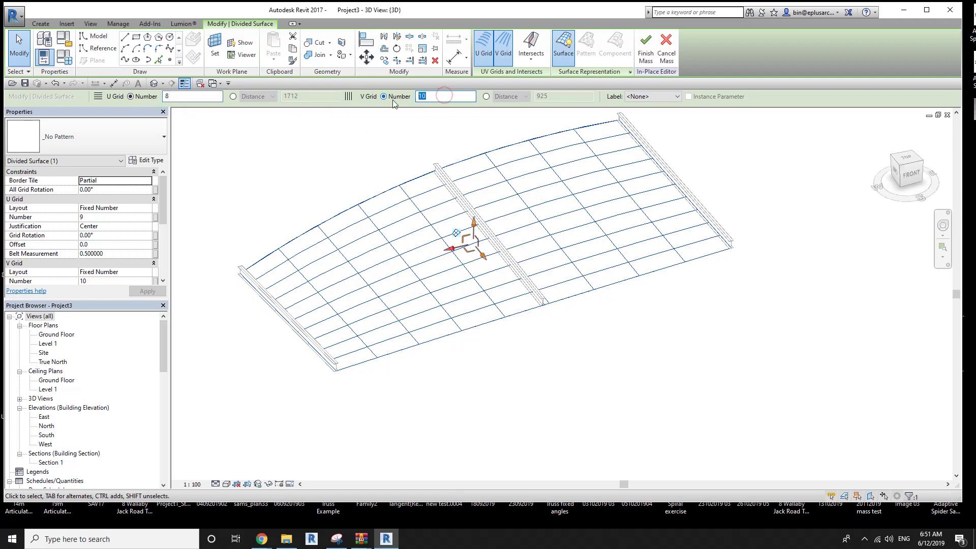
text(5)
key(Return)
click(338, 156)
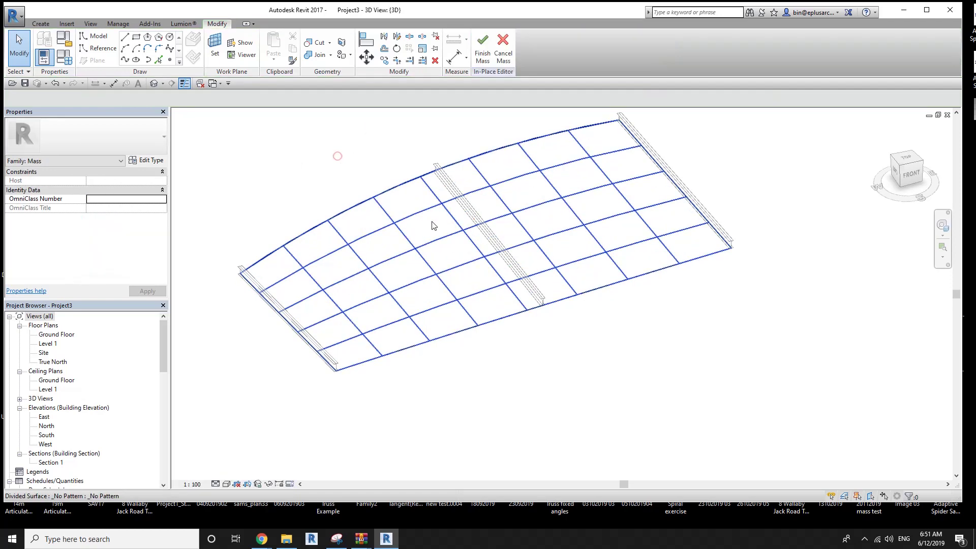
mouse_move(435, 227)
shift+middle_down()
mouse_move(329, 150)
mouse_move(462, 187)
mouse_move(444, 203)
mouse_move(427, 200)
mouse_move(444, 258)
shift+middle_up()
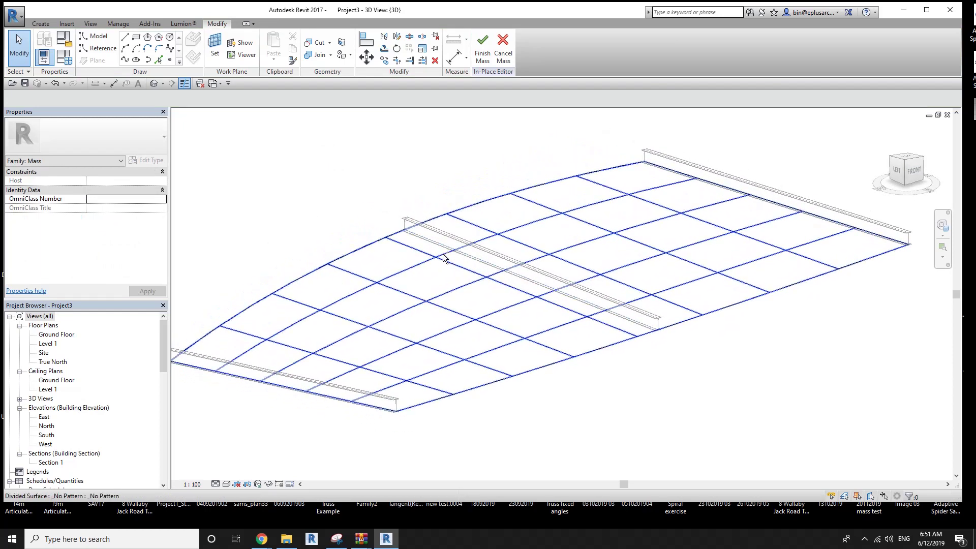
- Switch to the Family4 view and load it into Project3, cancelling the placement
click(214, 84)
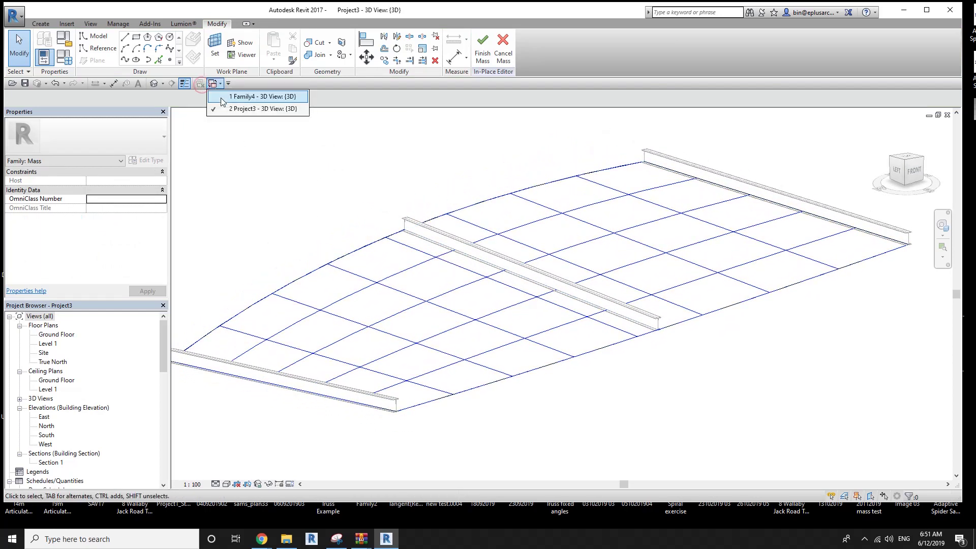
click(264, 109)
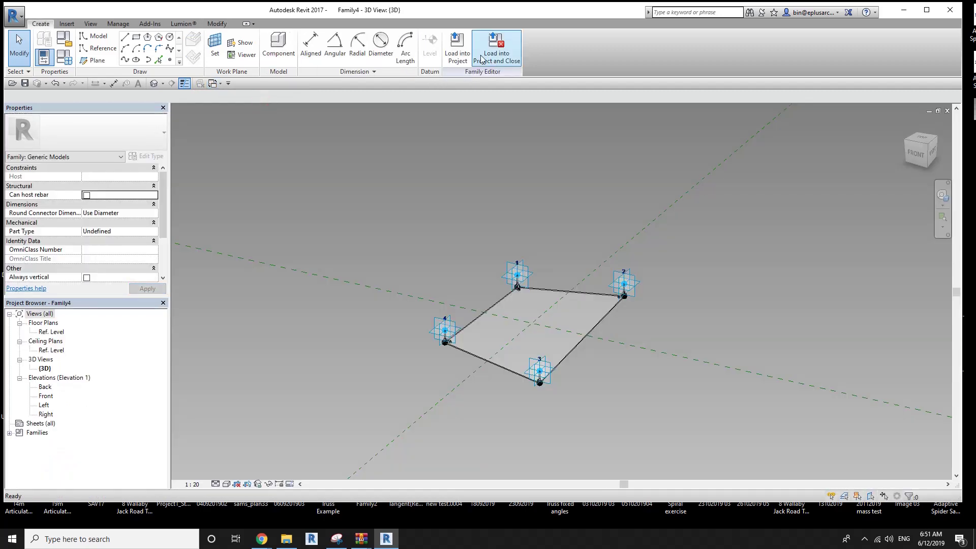
click(458, 46)
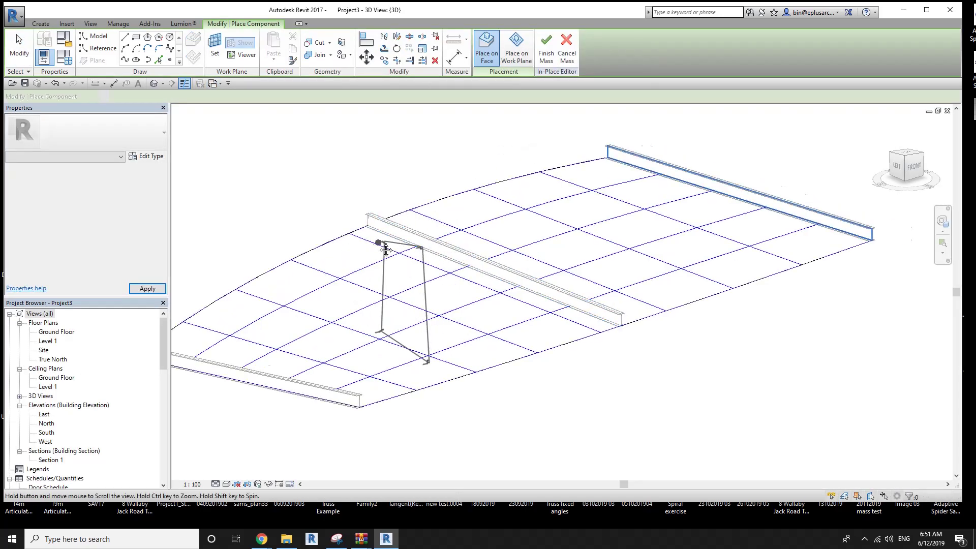
mouse_move(438, 287)
shift+middle_down()
mouse_move(419, 164)
mouse_move(412, 148)
mouse_move(425, 244)
mouse_move(396, 152)
mouse_move(375, 131)
mouse_move(375, 199)
mouse_move(464, 183)
mouse_move(560, 183)
mouse_move(572, 360)
mouse_move(543, 186)
mouse_move(456, 207)
shift+middle_up()
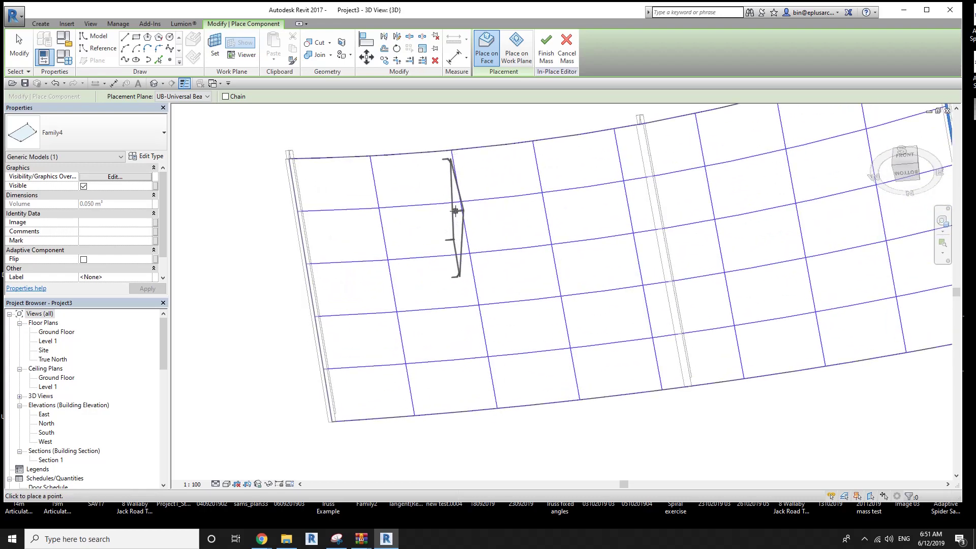
key(Escape)
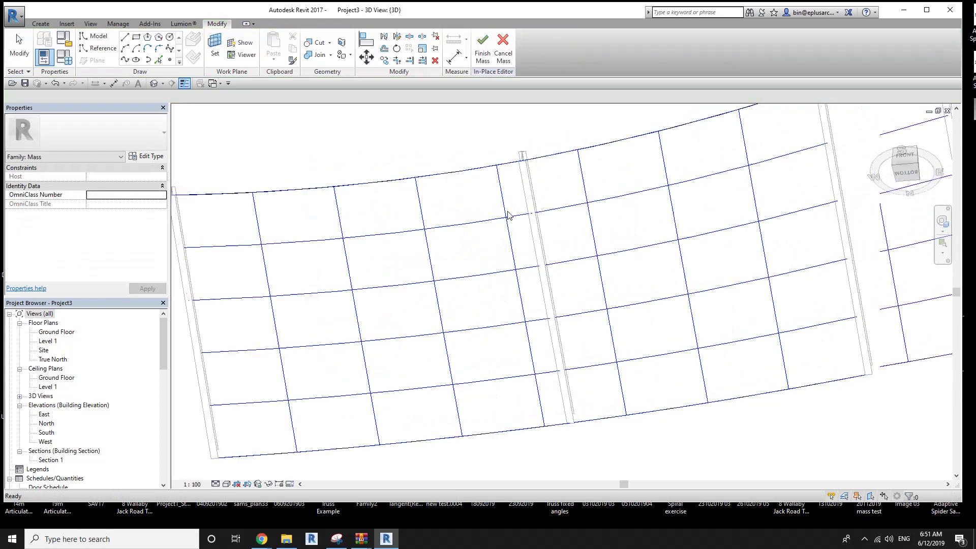
- Turn on Nodes in the divided surface's representation, then start placing the Family4 component
click(429, 199)
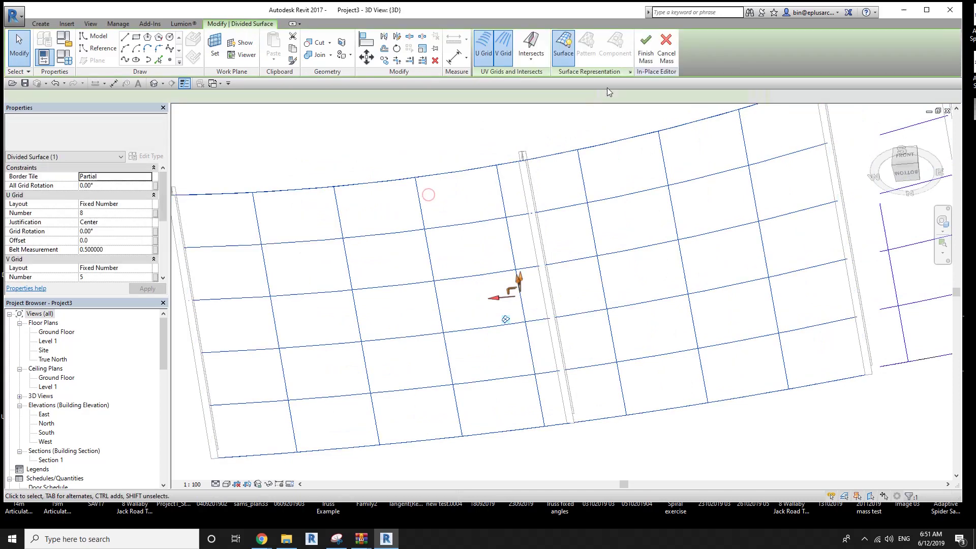
click(630, 72)
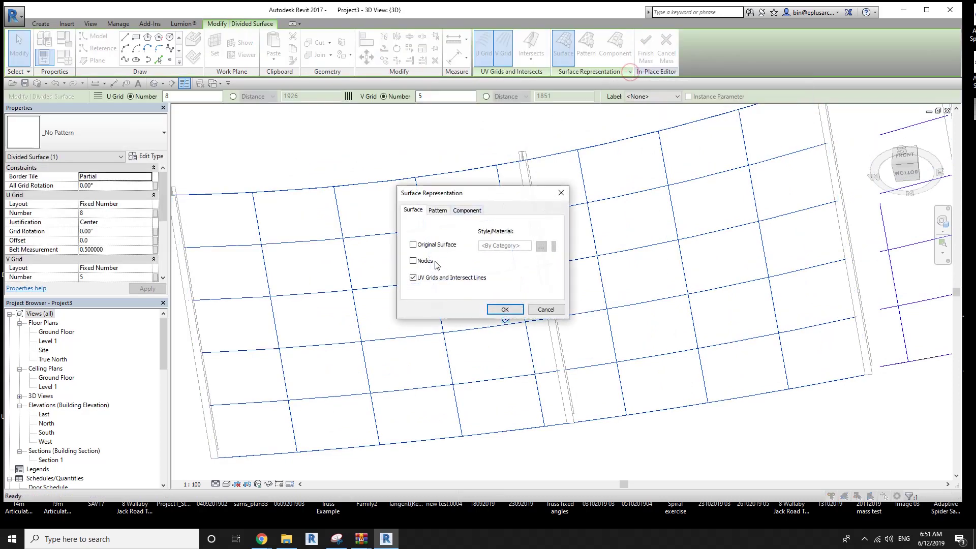
click(506, 312)
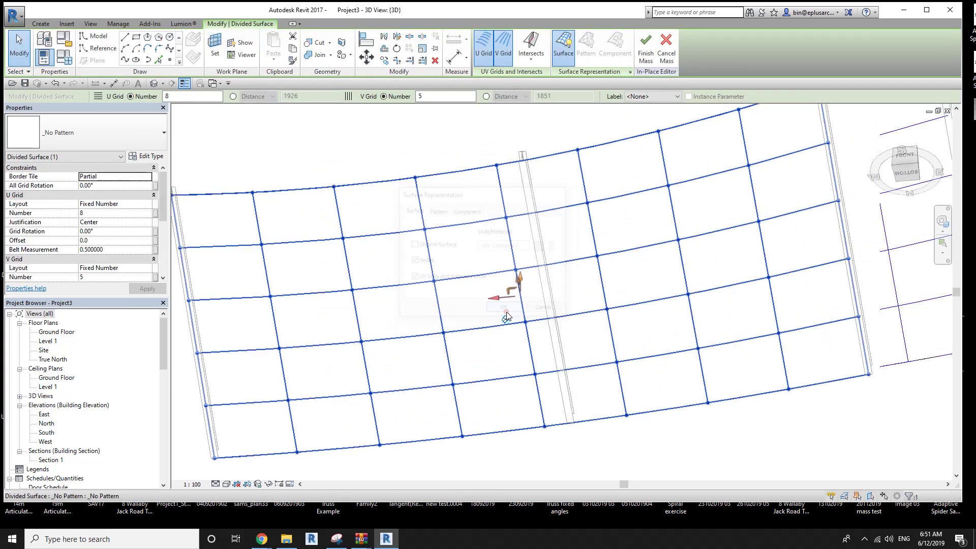
click(46, 24)
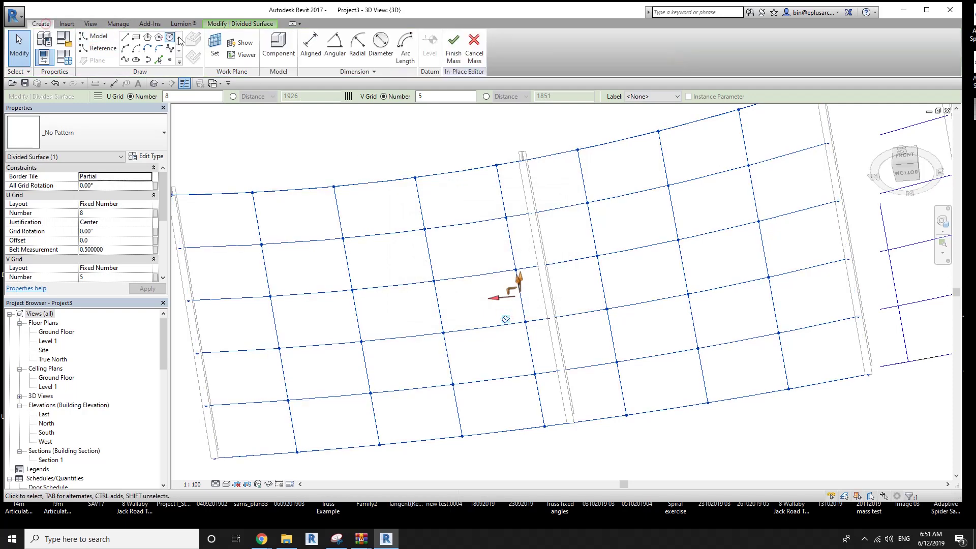
click(284, 46)
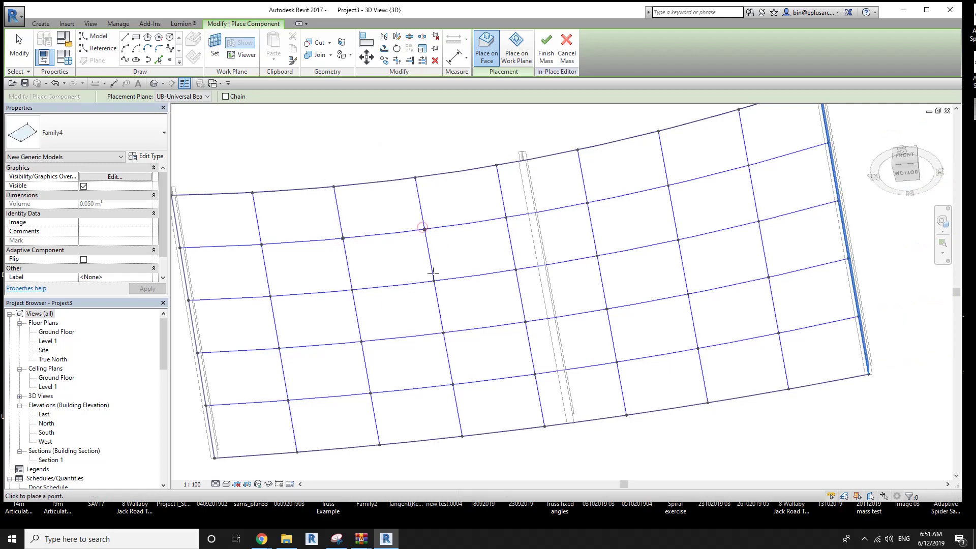
- Place a Family4 panel by snapping its corners to the nodes of one grid cell
click(352, 290)
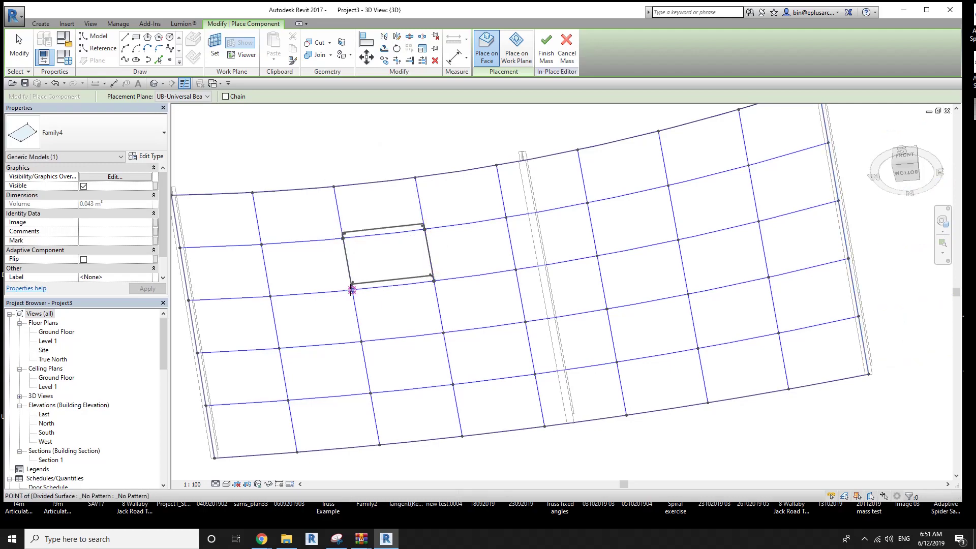
mouse_move(352, 289)
shift+middle_down()
mouse_move(536, 351)
mouse_move(421, 345)
mouse_move(403, 356)
mouse_move(464, 338)
mouse_move(436, 342)
mouse_move(498, 272)
shift+middle_up()
scroll(407, 356, up, 3)
scroll(437, 365, up, 3)
scroll(498, 272, down, 3)
click(422, 369)
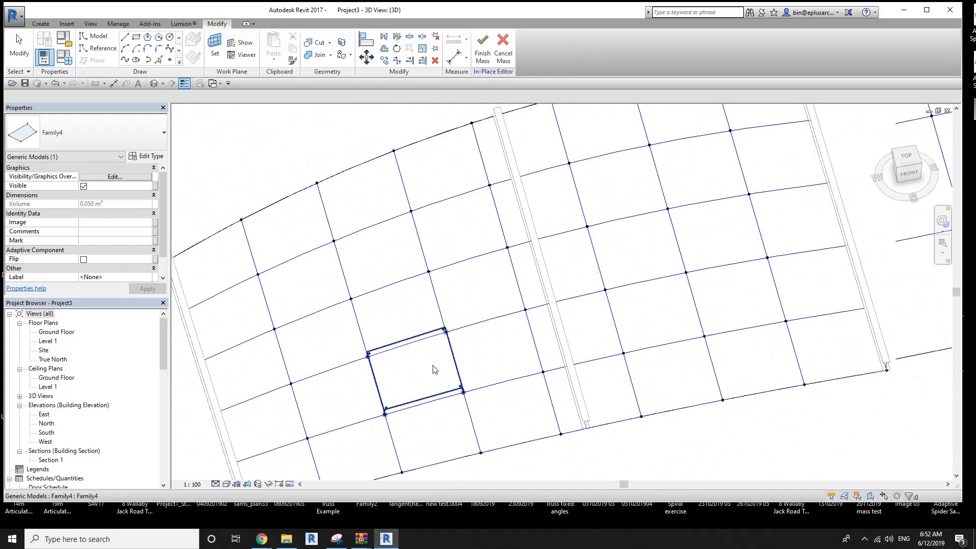
key(Escape)
- Select the placed panel and orbit in to inspect it up close
click(416, 365)
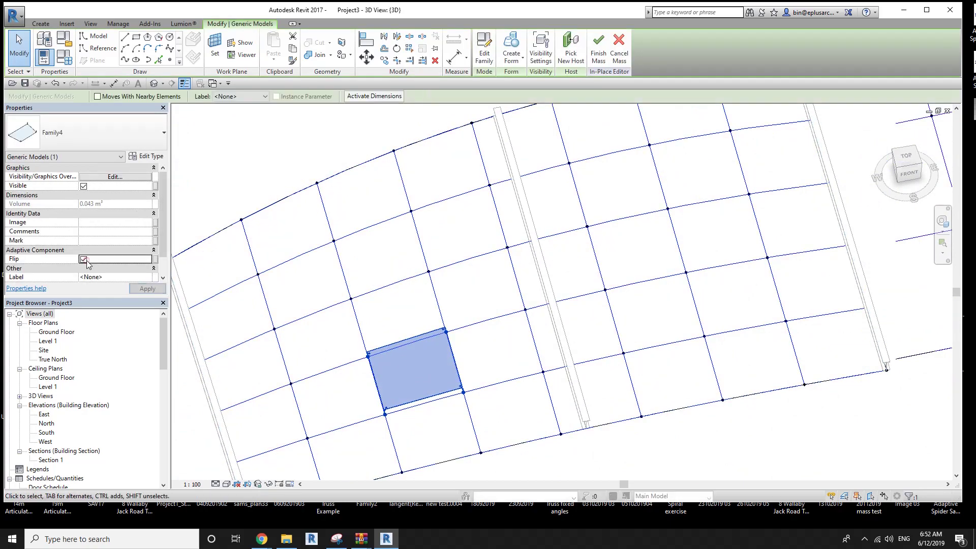
mouse_move(418, 350)
middle_down()
mouse_move(451, 107)
mouse_move(503, 142)
middle_up()
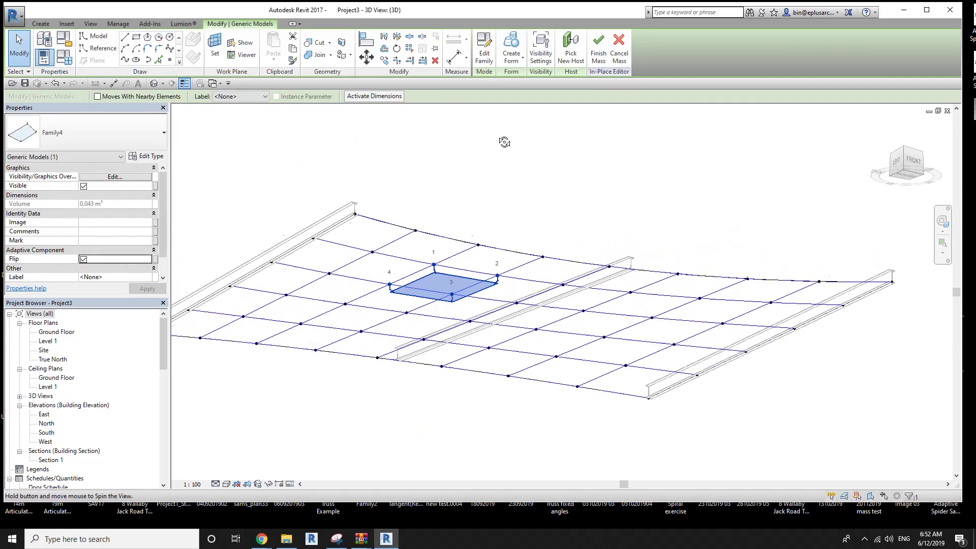
scroll(445, 269, up, 5)
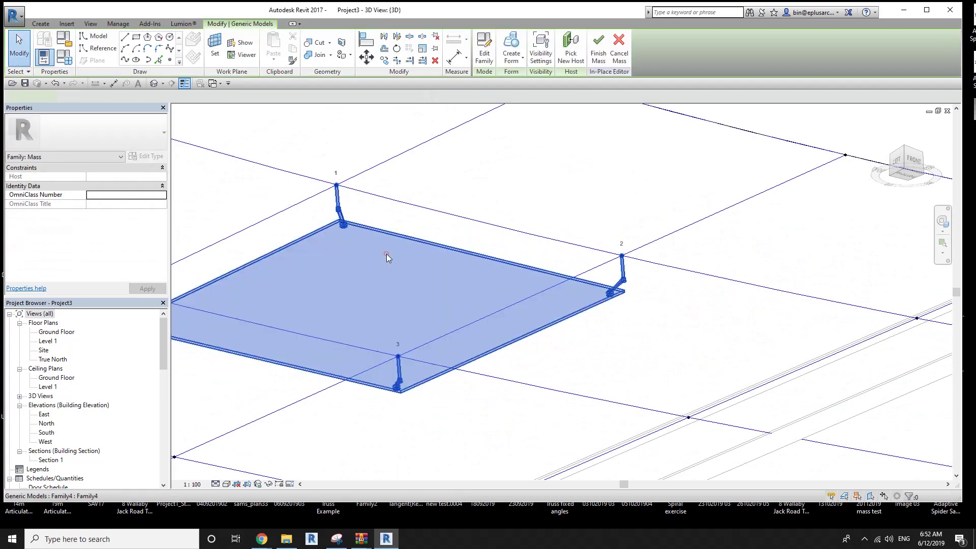
mouse_move(387, 254)
shift+middle_down()
mouse_move(379, 109)
mouse_move(492, 218)
mouse_move(436, 188)
mouse_move(425, 284)
shift+middle_up()
scroll(446, 206, down, 3)
middle_drag(435, 223, 437, 243)
key(Escape)
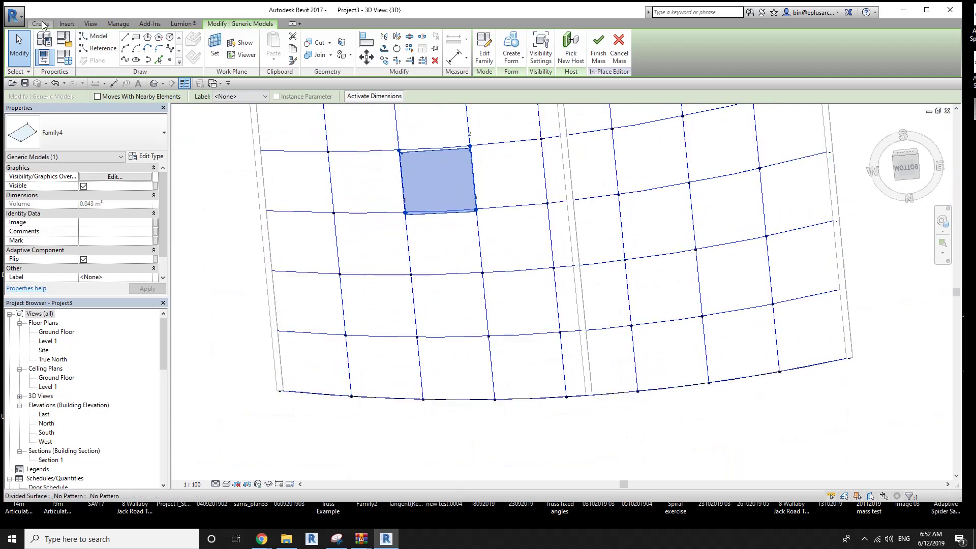
- Place another Family4 panel on grid nodes in a cell right of the middle beam
click(407, 270)
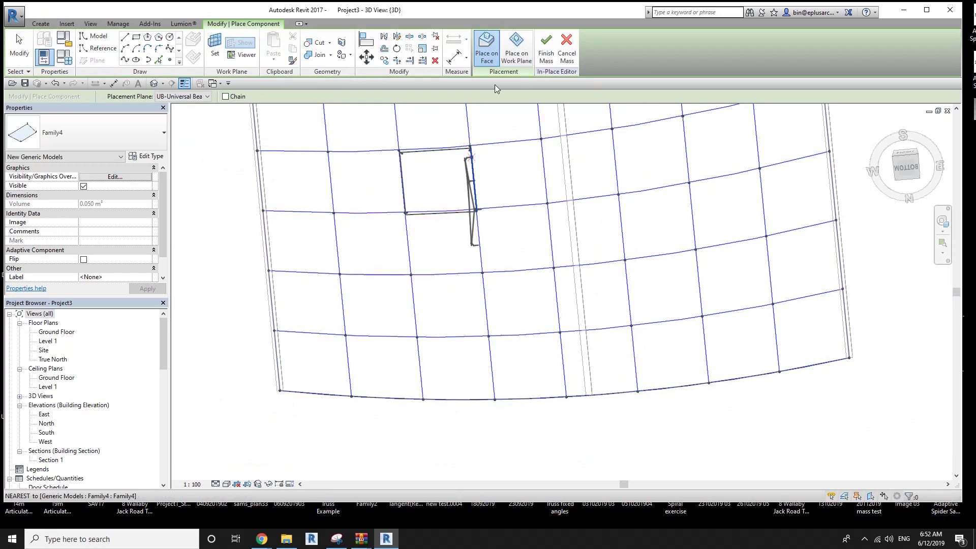
middle_drag(406, 268, 429, 300)
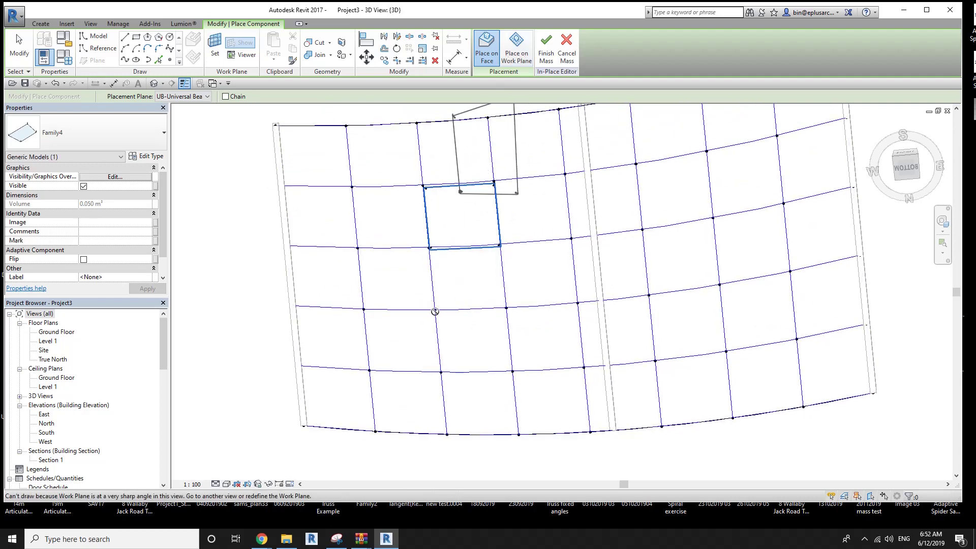
scroll(435, 311, down, 3)
mouse_move(447, 283)
shift+middle_down()
mouse_move(473, 338)
mouse_move(490, 282)
shift+middle_up()
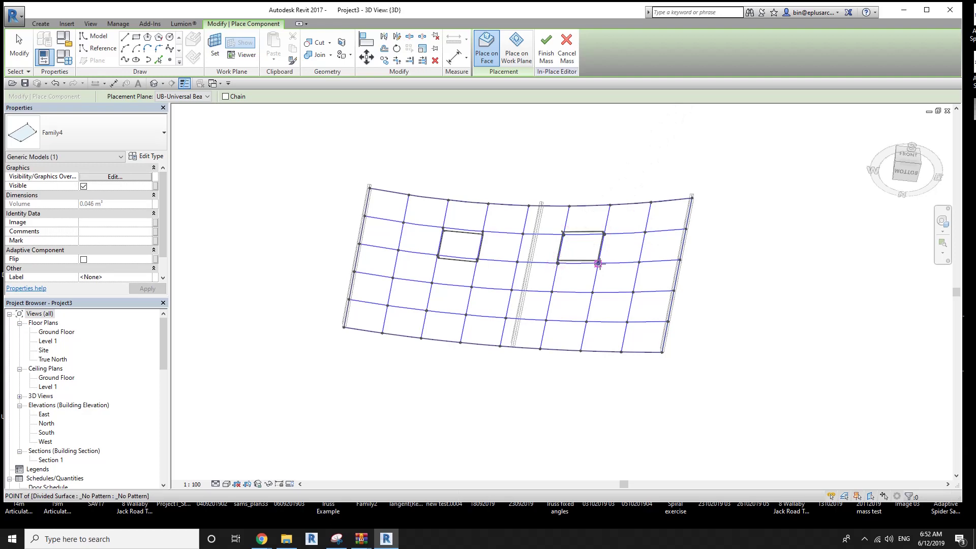
click(599, 264)
scroll(585, 244, up, 3)
key(Escape)
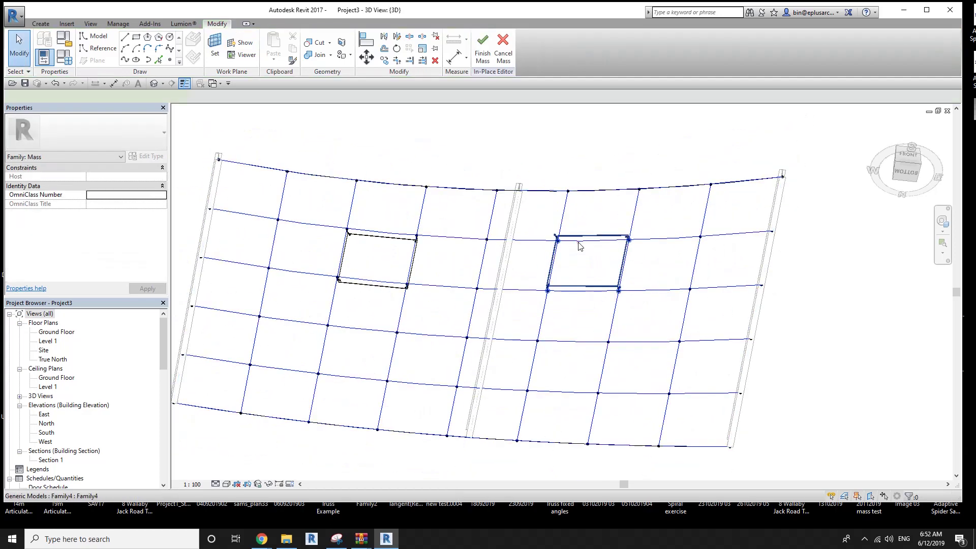
- Select the newly placed panel and orbit around it to check it
click(580, 247)
scroll(590, 214, up, 3)
scroll(575, 173, up, 2)
scroll(584, 188, up, 2)
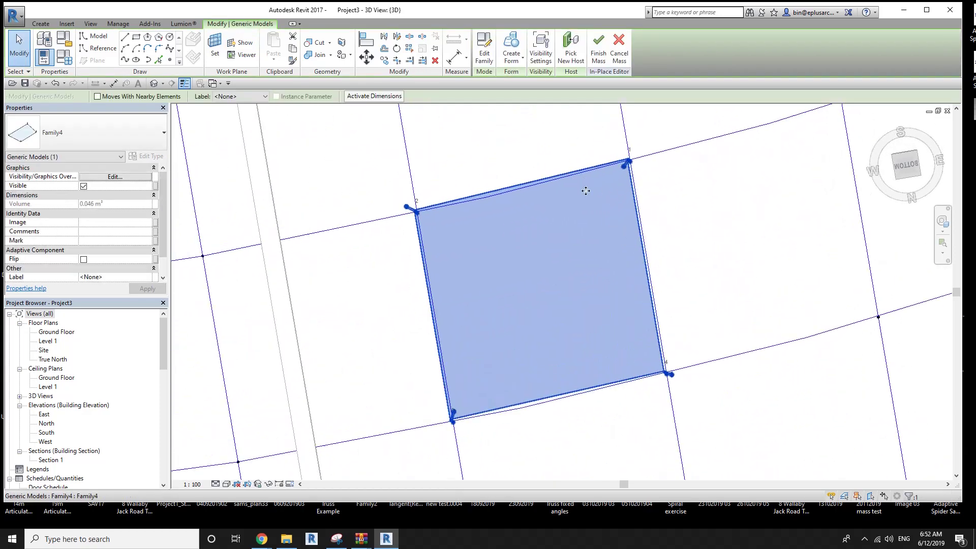
shift+middle_drag(586, 190, 573, 158)
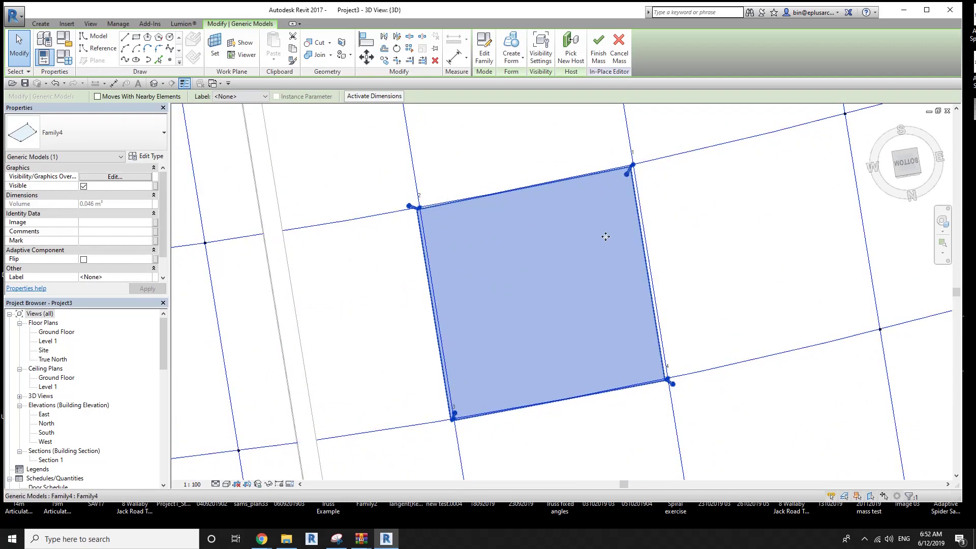
scroll(603, 235, down, 3)
key(Escape)
- Select the first placed panel and view the grid from a flatter angle
mouse_move(590, 265)
shift+middle_down()
mouse_move(569, 262)
mouse_move(639, 375)
shift+middle_up()
scroll(569, 262, down, 3)
scroll(639, 376, up, 3)
click(586, 224)
scroll(587, 224, down, 3)
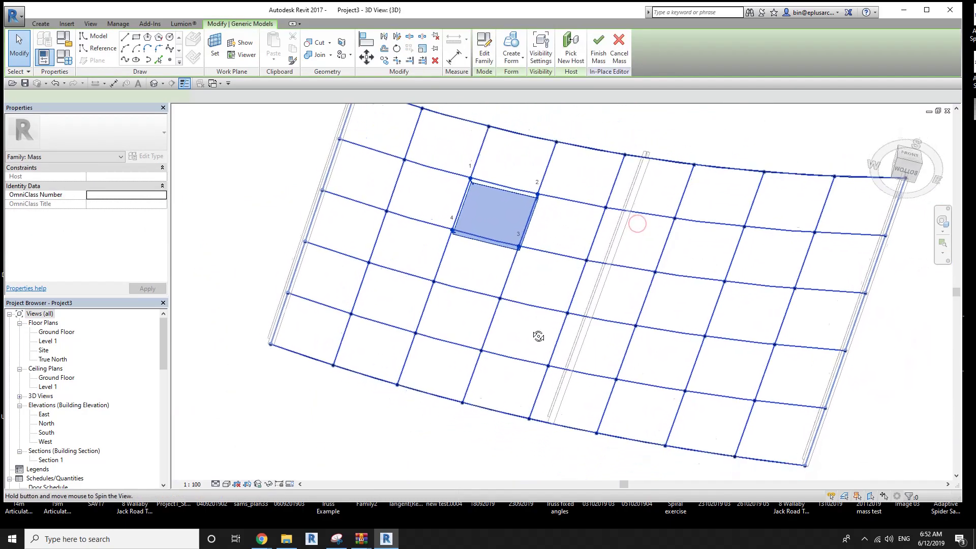
shift+middle_drag(536, 333, 519, 274)
scroll(519, 275, up, 3)
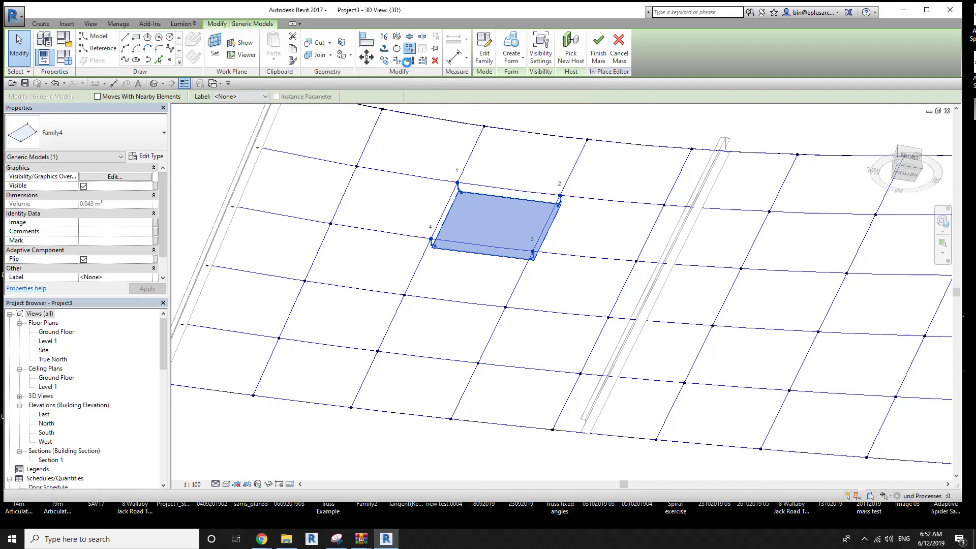
- Remove the repeater so the spider-glass pattern becomes 40 individual panels
scroll(601, 262, down, 4)
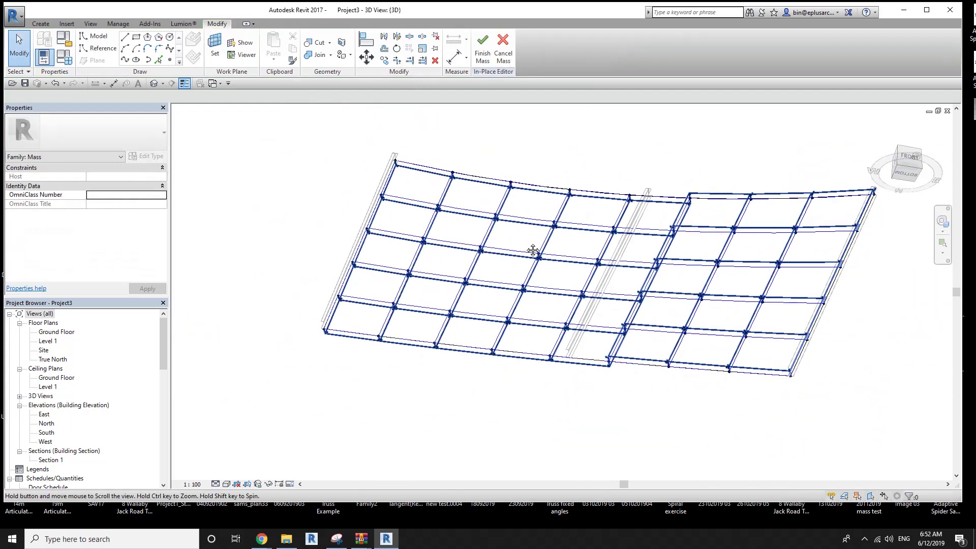
mouse_move(532, 250)
shift+middle_down()
mouse_move(514, 369)
mouse_move(490, 342)
mouse_move(490, 351)
mouse_move(539, 335)
shift+middle_up()
scroll(717, 220, up, 2)
scroll(717, 220, up, 4)
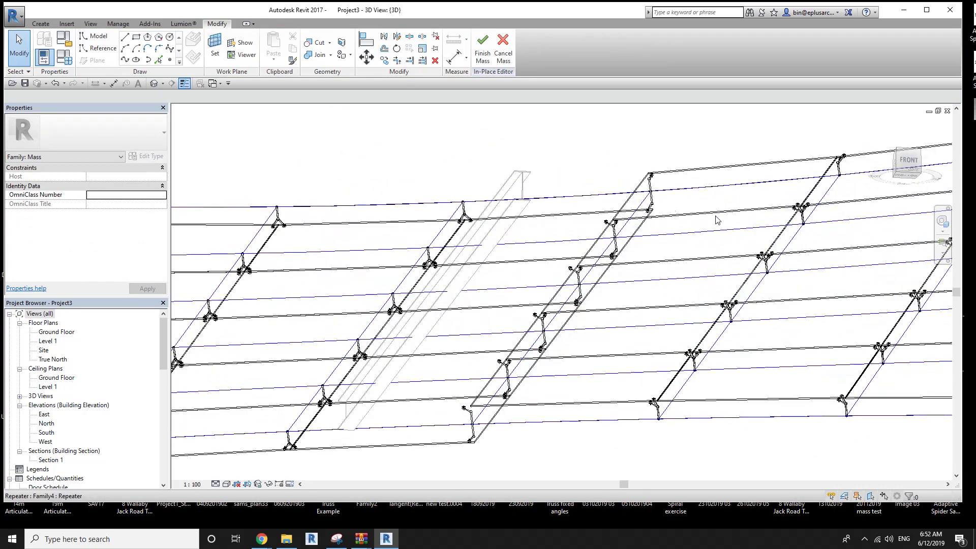
scroll(681, 218, down, 2)
scroll(560, 231, up, 2)
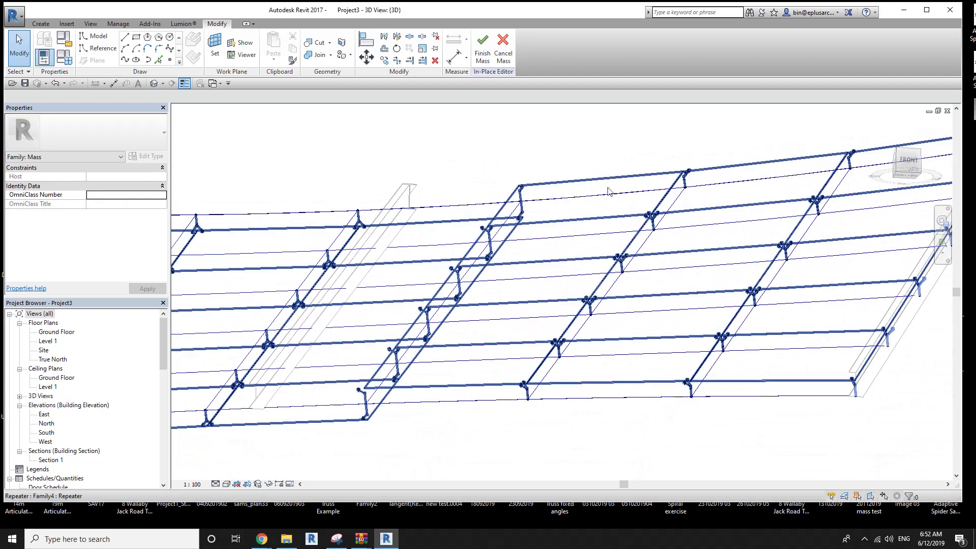
click(608, 189)
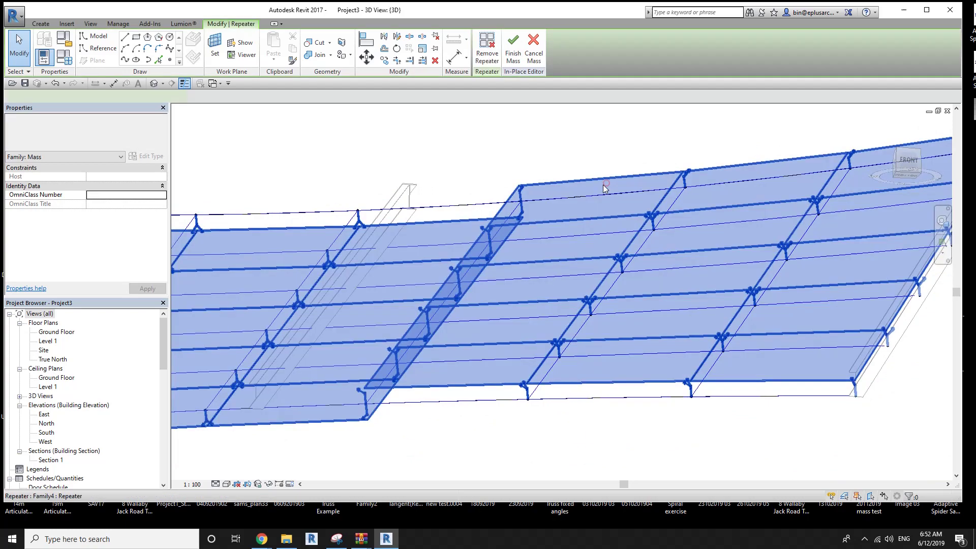
click(492, 47)
- Box-select the 15 right-hand panels from a frontal view, then clear the selection
scroll(596, 180, down, 3)
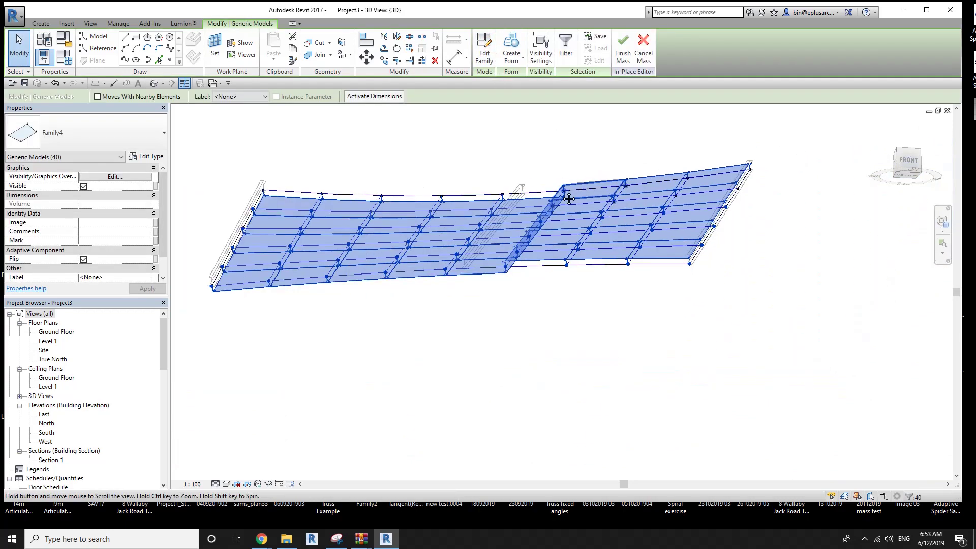
mouse_move(596, 181)
shift+middle_down()
mouse_move(586, 141)
mouse_move(520, 124)
shift+middle_up()
drag(520, 123, 567, 228)
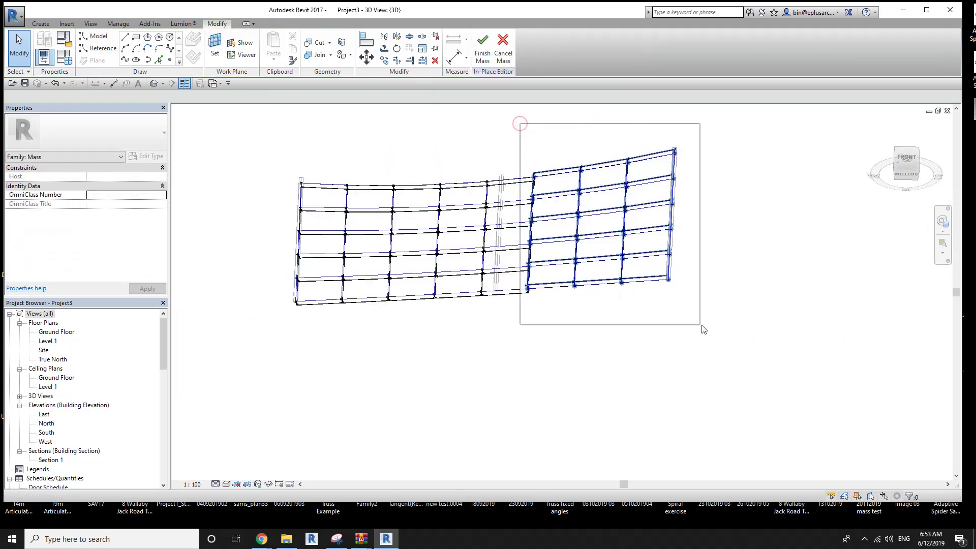
drag(703, 329, 702, 328)
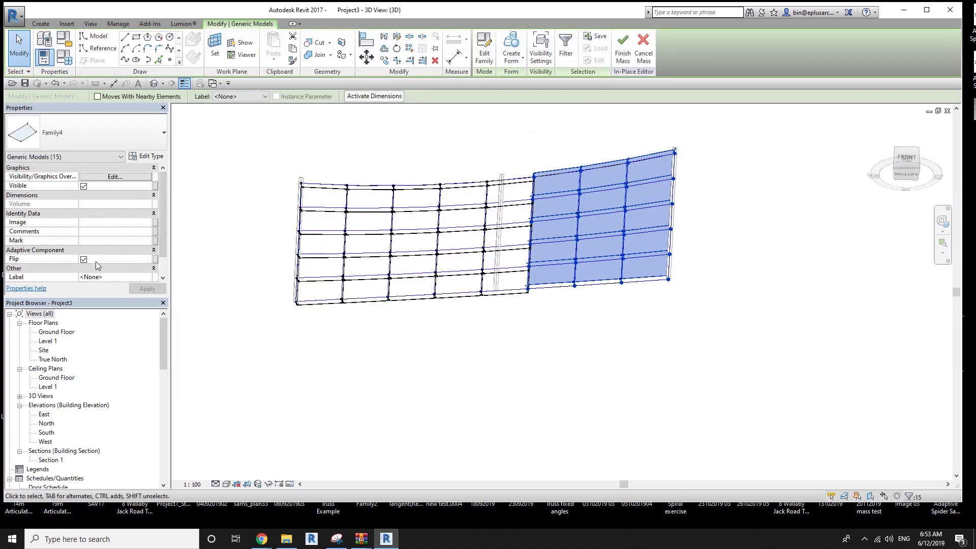
click(661, 369)
- Orbit and zoom to view the panel grid from underneath
mouse_move(538, 312)
shift+middle_down()
mouse_move(462, 240)
mouse_move(545, 343)
mouse_move(600, 331)
mouse_move(591, 307)
mouse_move(631, 274)
shift+middle_up()
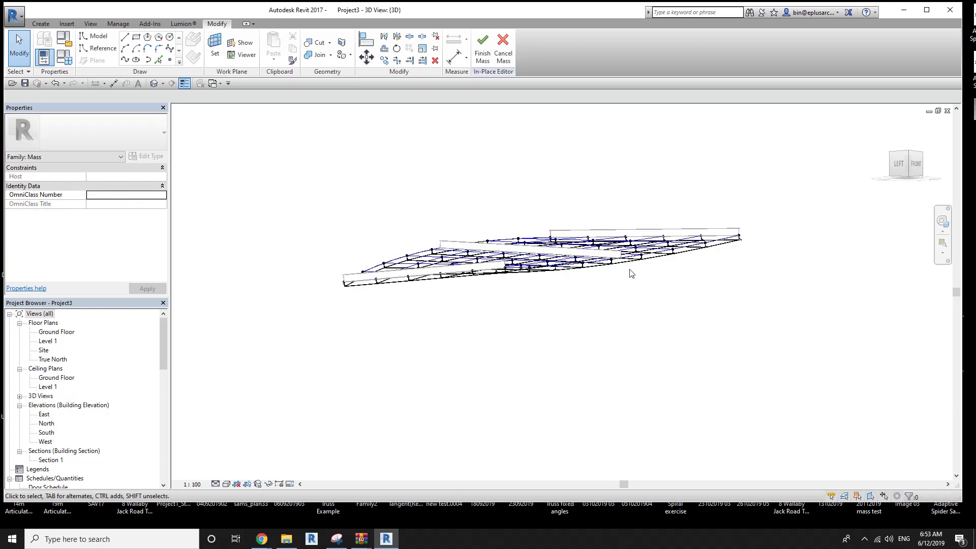
scroll(631, 274, up, 2)
scroll(630, 274, up, 3)
scroll(630, 274, up, 2)
scroll(628, 273, up, 2)
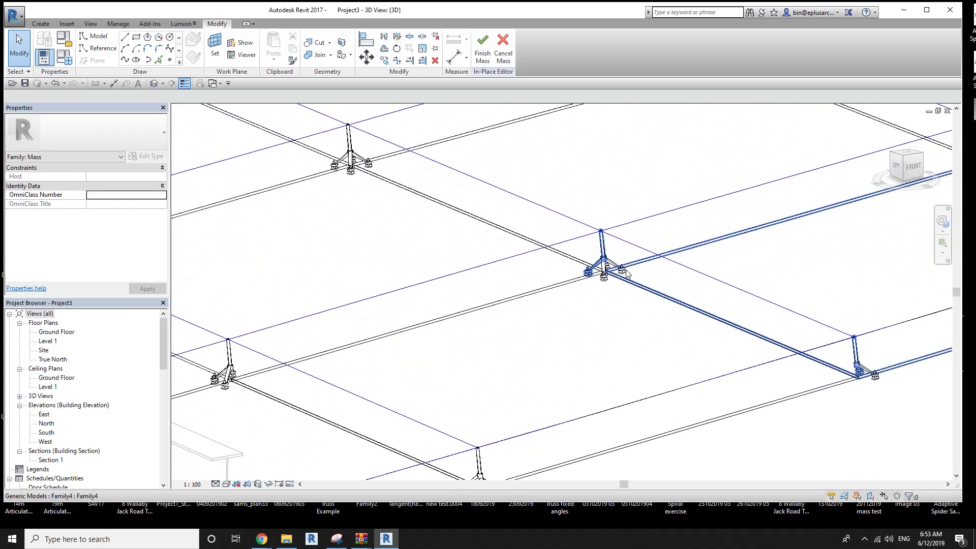
scroll(628, 273, down, 5)
mouse_move(628, 274)
shift+middle_down()
mouse_move(488, 157)
mouse_move(535, 160)
mouse_move(508, 157)
mouse_move(577, 251)
mouse_move(555, 146)
mouse_move(579, 178)
mouse_move(584, 148)
shift+middle_up()
scroll(581, 183, down, 3)
scroll(676, 185, up, 3)
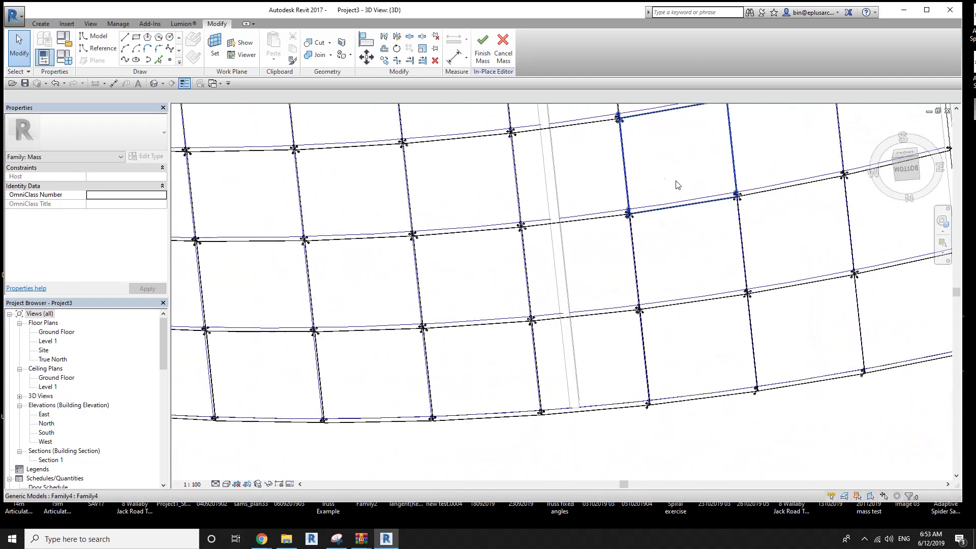
mouse_move(640, 274)
middle_down()
mouse_move(715, 270)
mouse_move(678, 279)
middle_up()
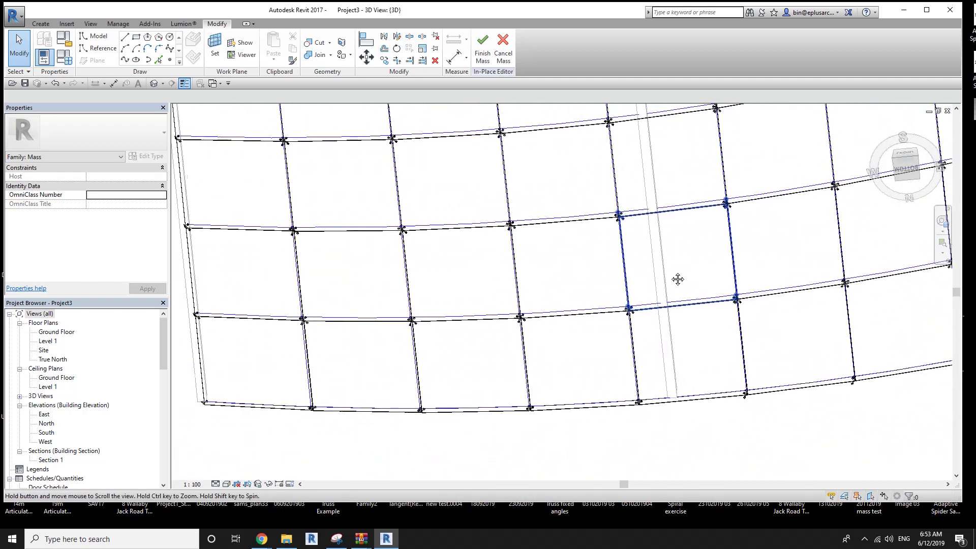
scroll(668, 214, up, 2)
scroll(603, 216, down, 2)
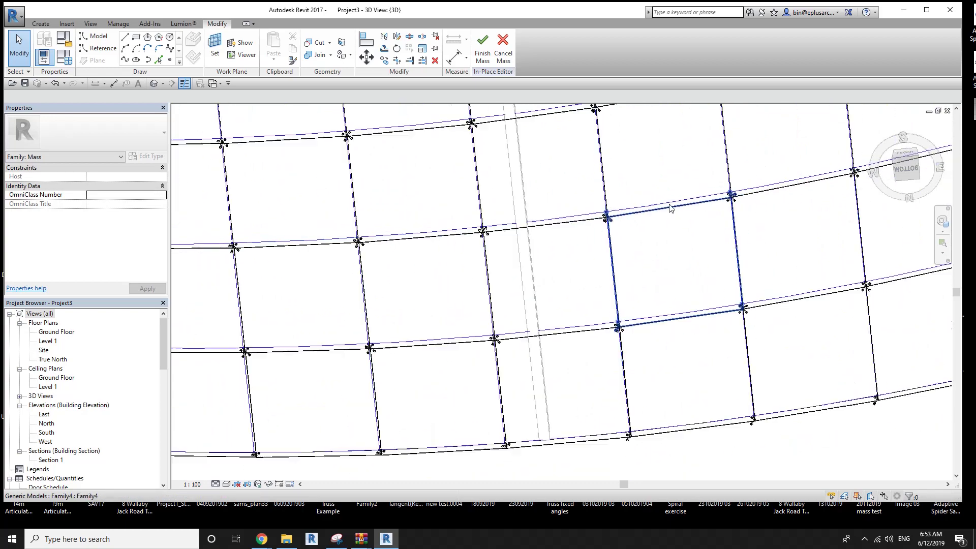
- Select the single panel in the grid cell beside the middle beam
middle_drag(603, 216, 604, 306)
scroll(590, 181, down, 3)
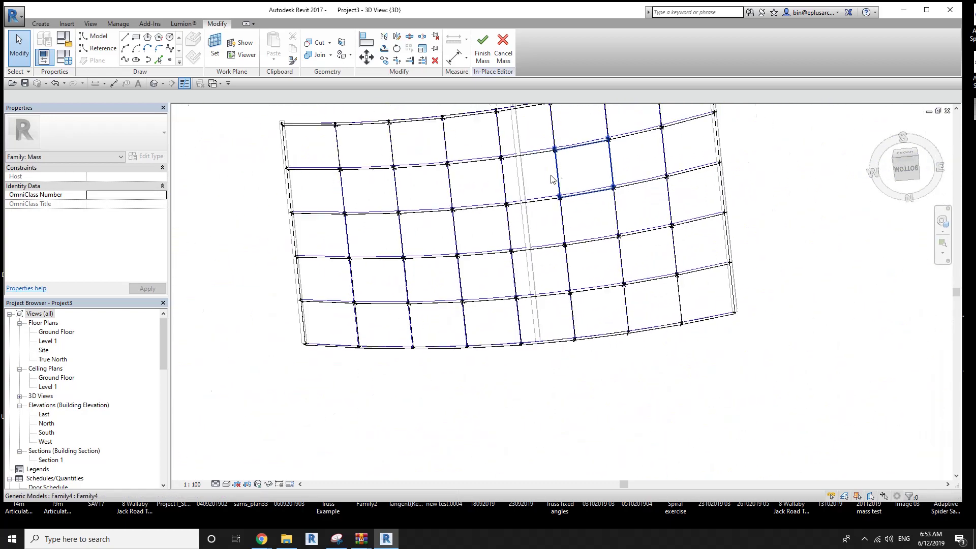
mouse_move(589, 181)
shift+middle_down()
mouse_move(632, 349)
mouse_move(593, 299)
mouse_move(604, 252)
mouse_move(560, 264)
shift+middle_up()
scroll(554, 269, up, 3)
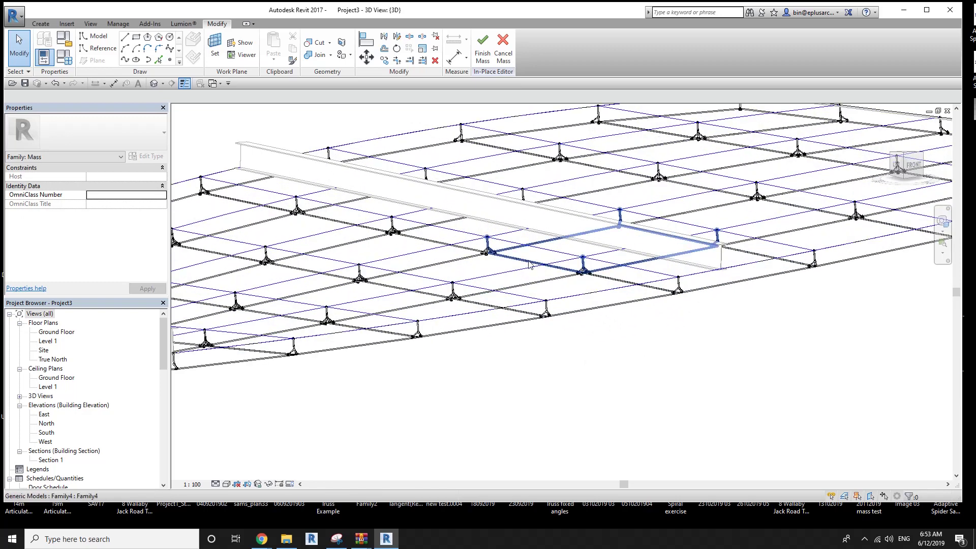
click(532, 305)
click(584, 310)
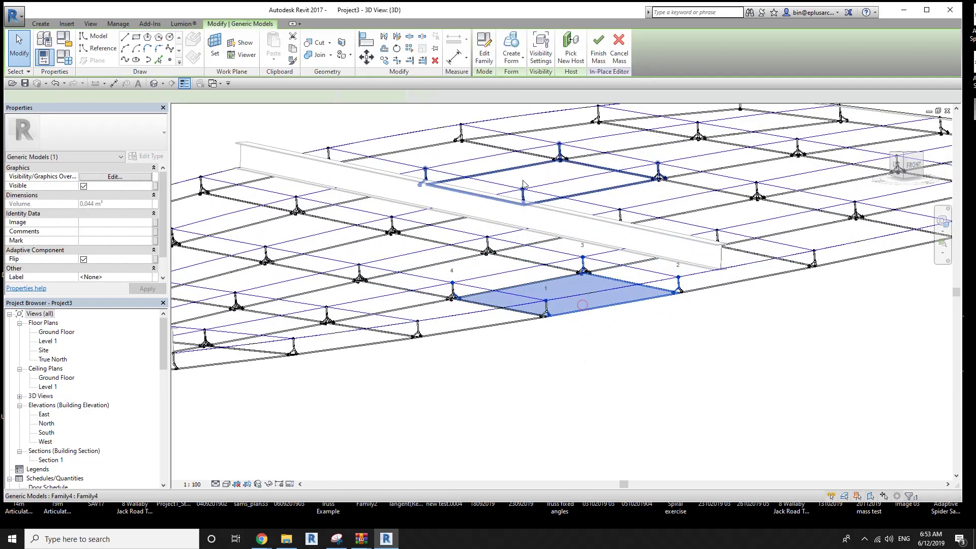
- Open the panel's family for editing and pick lines around adaptive points 1 and 4
click(482, 47)
scroll(547, 206, up, 3)
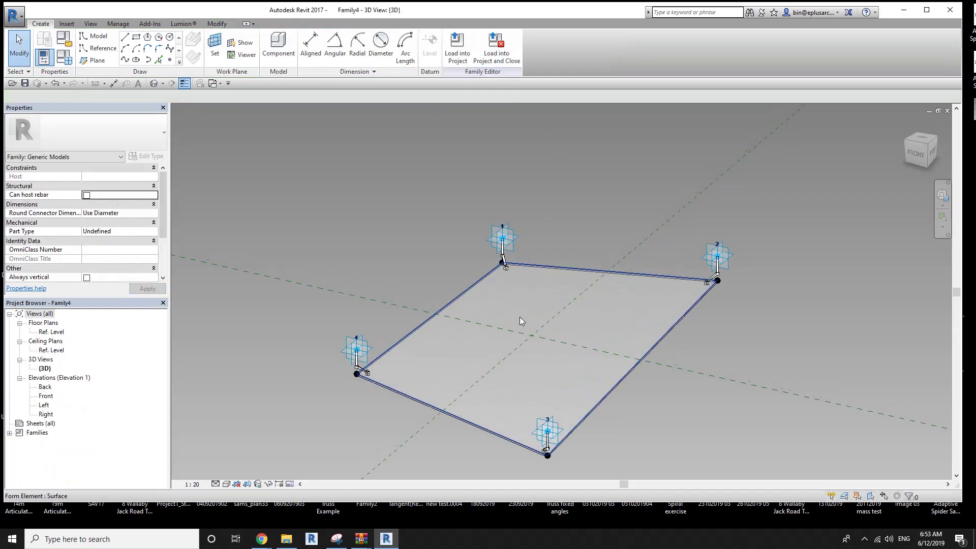
shift+middle_drag(520, 316, 532, 182)
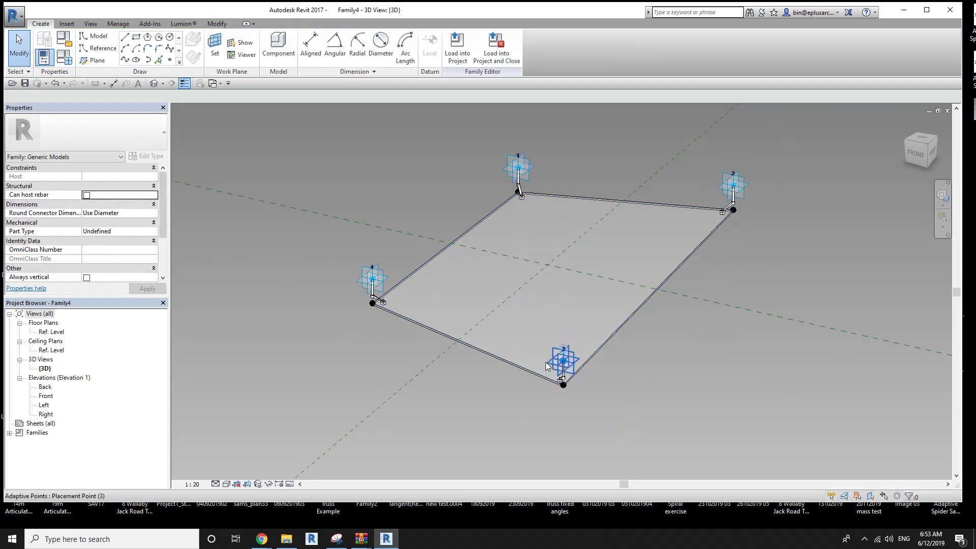
click(528, 170)
ctrl+click(386, 279)
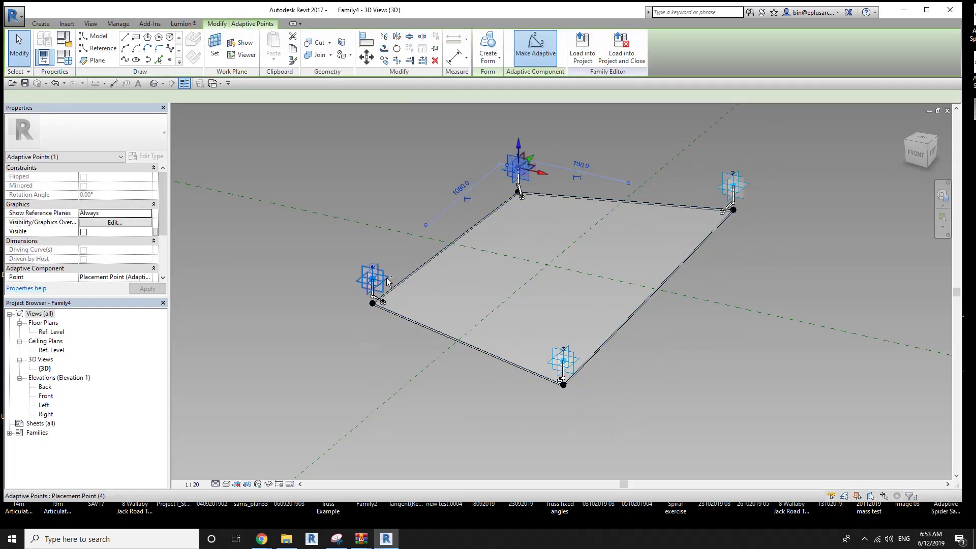
click(429, 272)
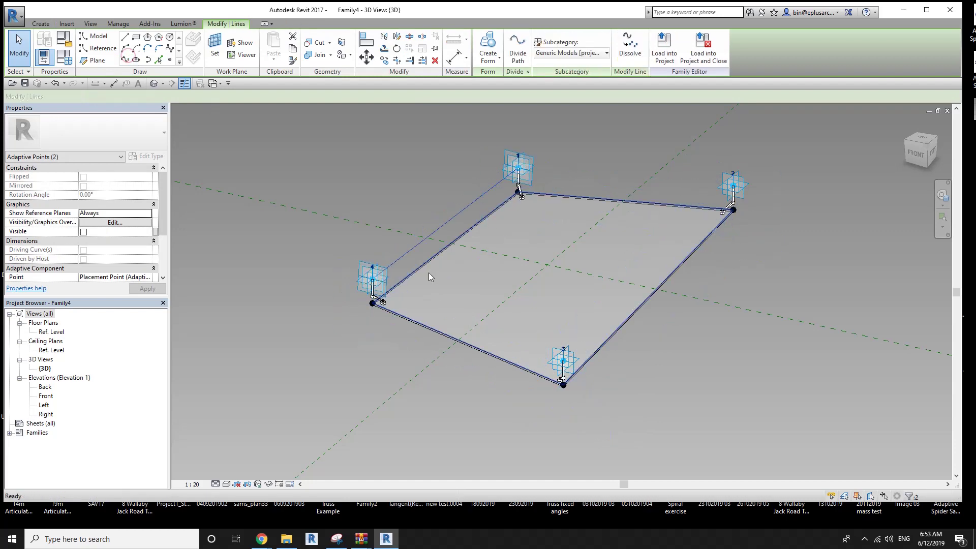
click(373, 278)
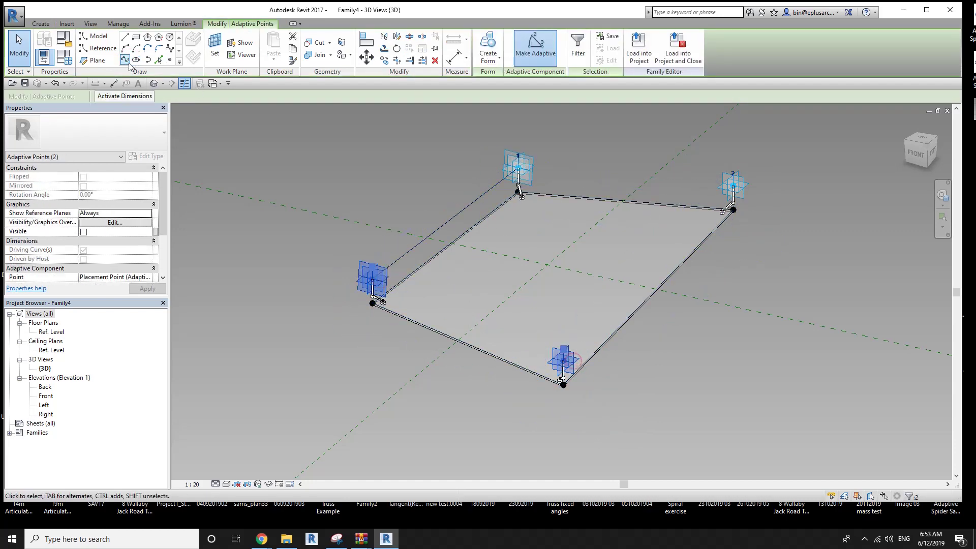
- Select the four lines joining adaptive points 1–4 and make them reference lines
click(516, 292)
ctrl+click(733, 185)
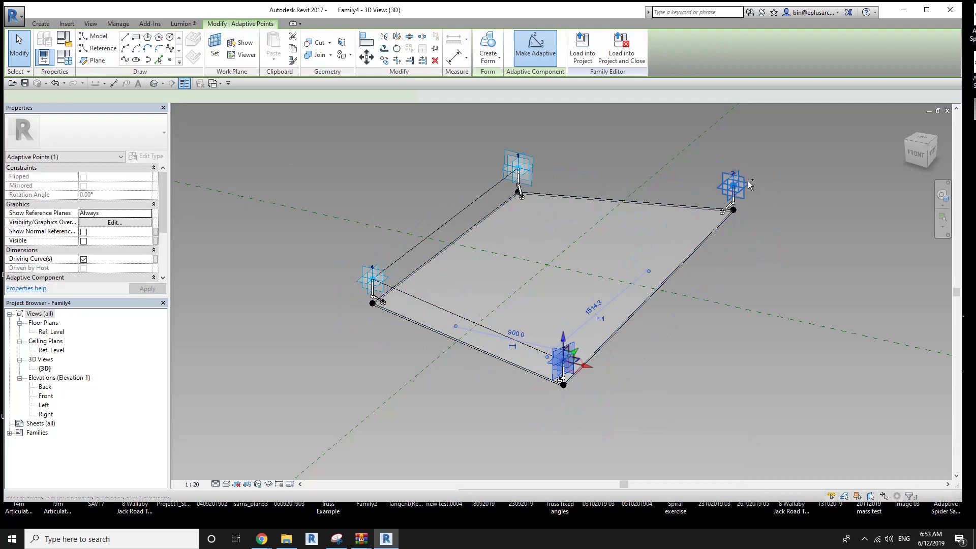
click(649, 160)
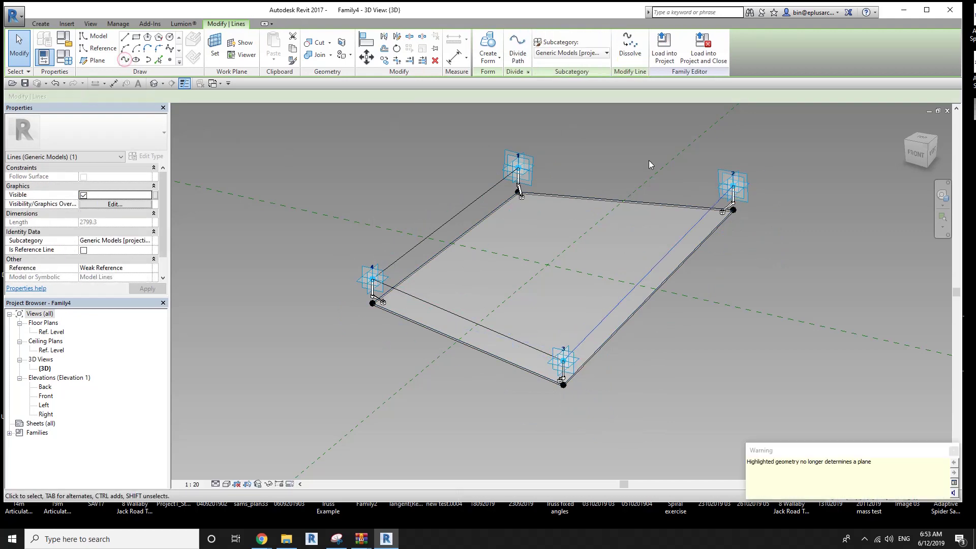
click(733, 185)
ctrl+click(527, 173)
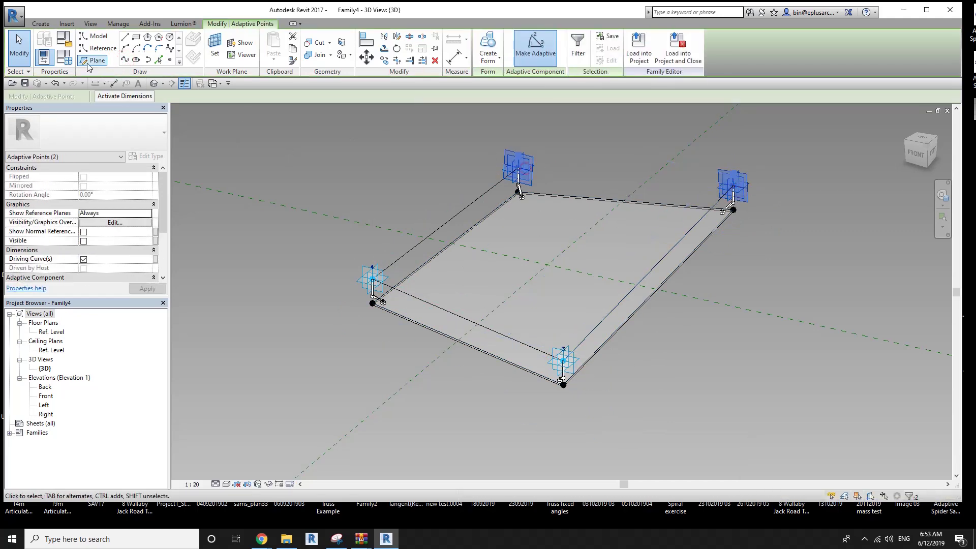
key(Tab)
click(475, 203)
click(83, 250)
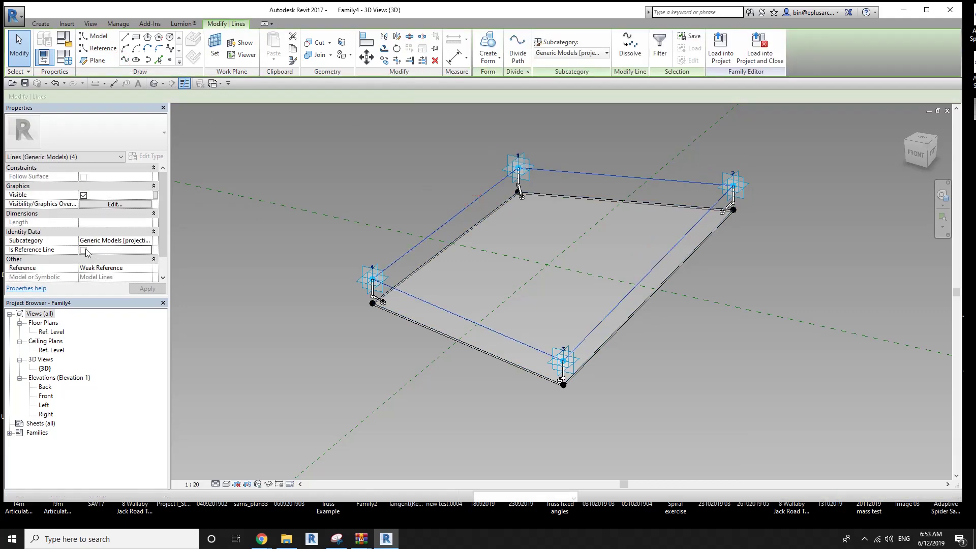
click(170, 61)
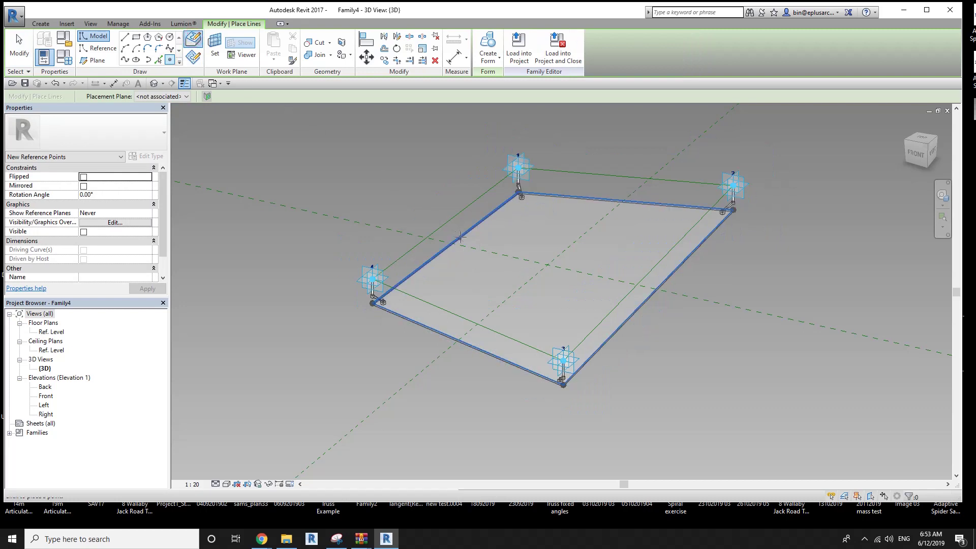
- Draw a small circle on the reference point's work plane
click(213, 49)
scroll(415, 210, up, 1)
scroll(459, 212, up, 4)
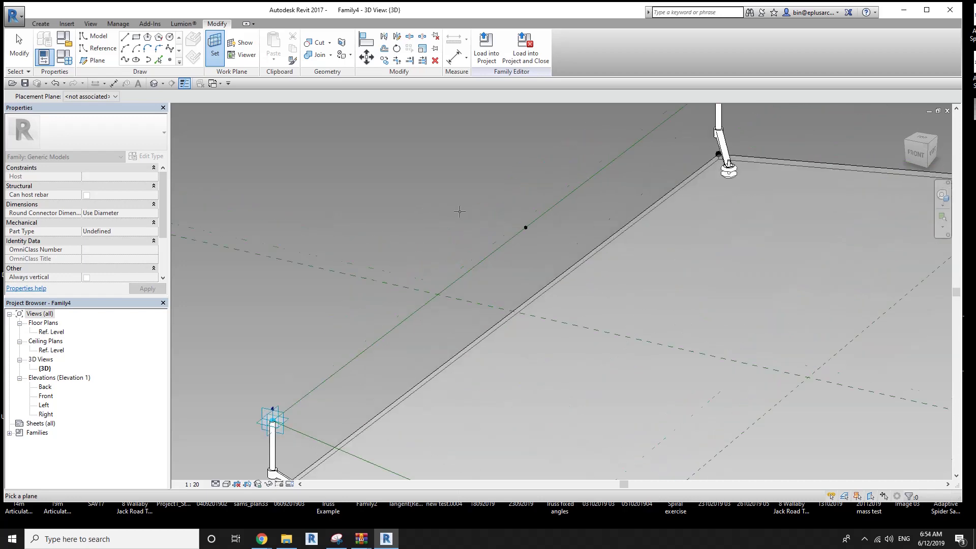
scroll(459, 211, up, 2)
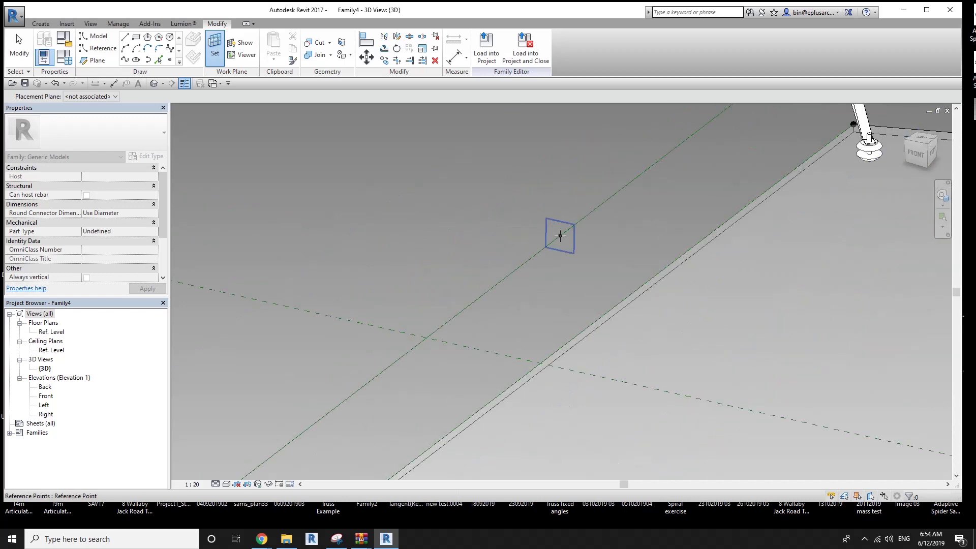
click(559, 238)
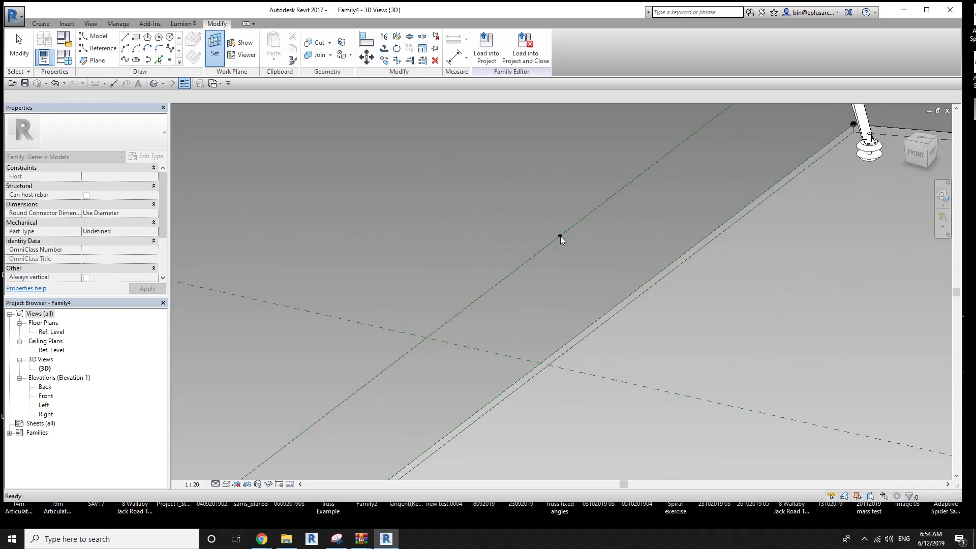
click(171, 38)
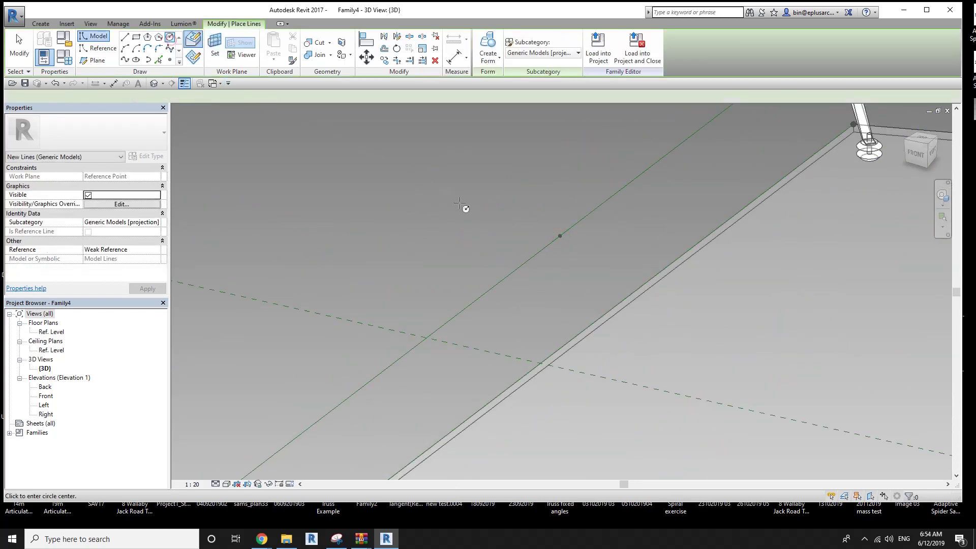
click(572, 239)
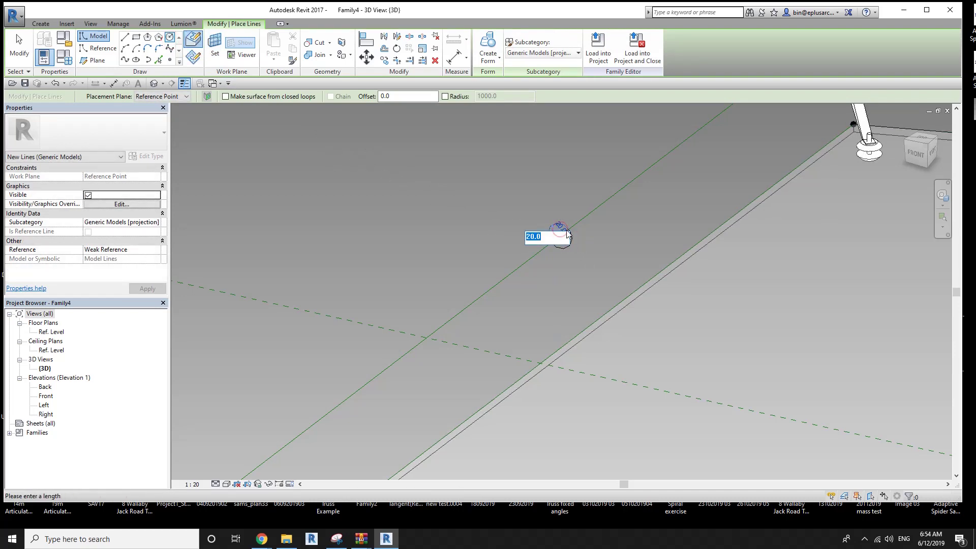
scroll(517, 204, down, 4)
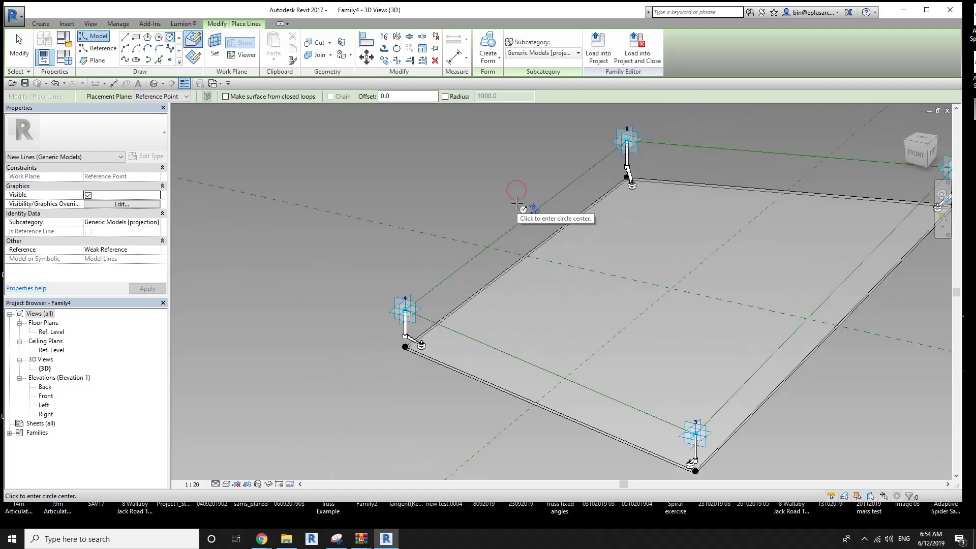
key(Escape)
- Make the circle a reference line and sweep it along the edge lines into a tube frame
click(538, 220)
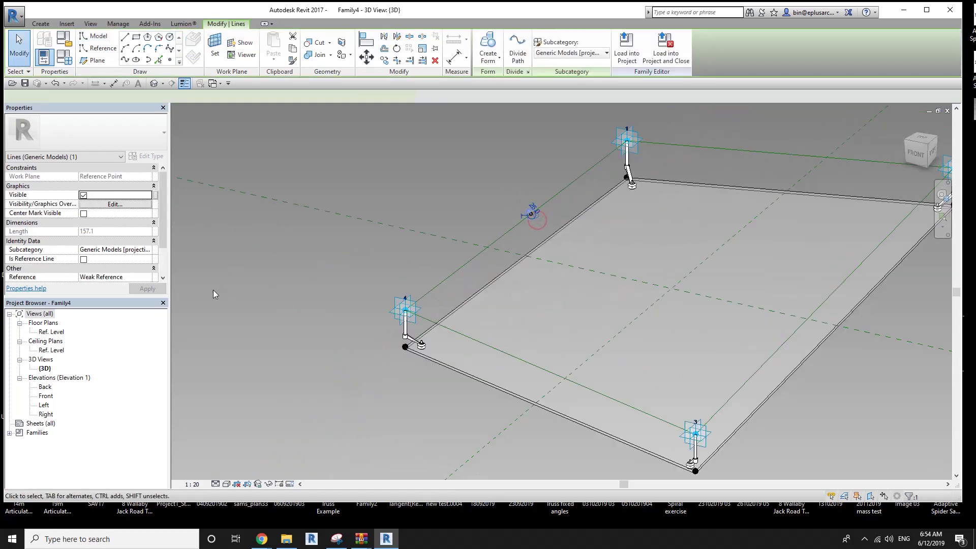
click(83, 259)
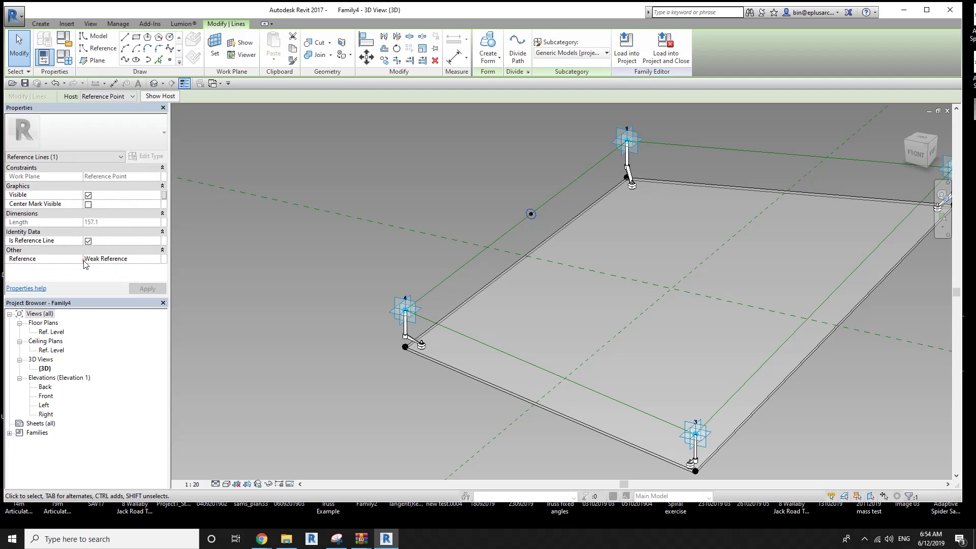
scroll(534, 221, up, 3)
key(Escape)
click(538, 217)
ctrl+click(555, 192)
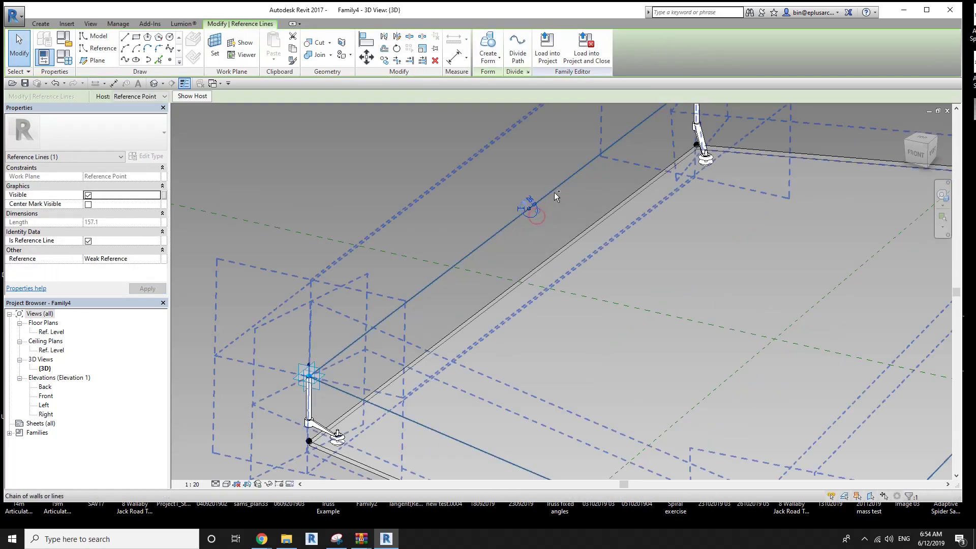
click(499, 43)
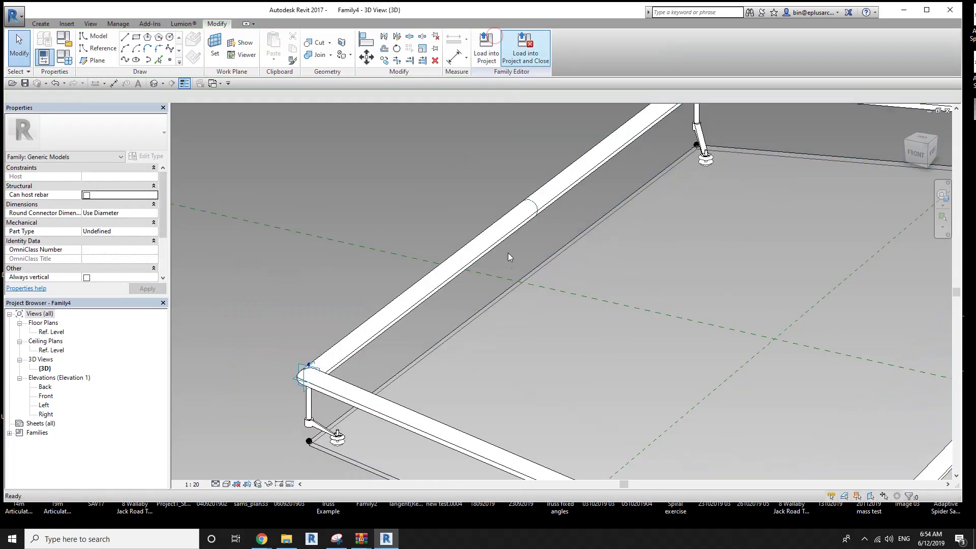
scroll(508, 252, down, 5)
shift+middle_drag(501, 262, 539, 254)
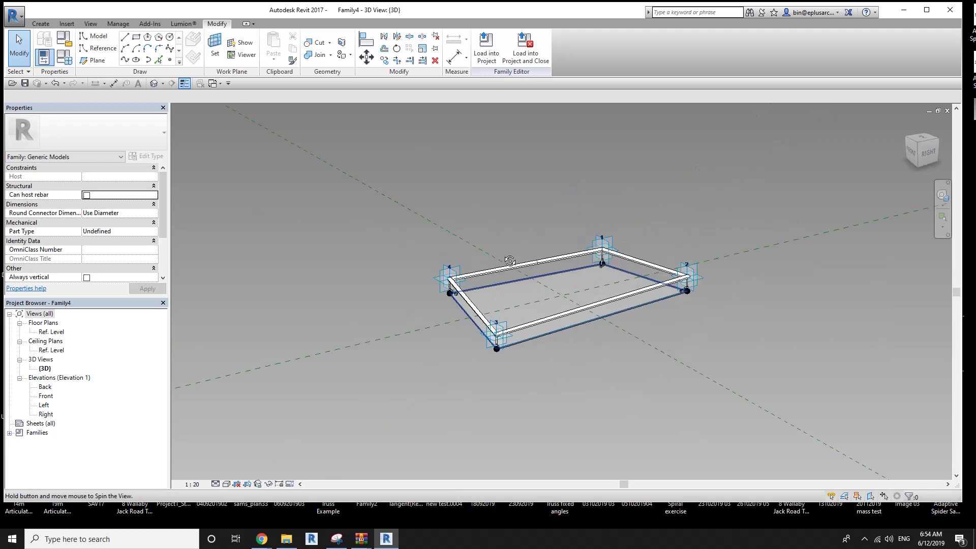
- Load the tube-framed Family4 into the project, saving it and overwriting the existing version
click(519, 49)
click(511, 269)
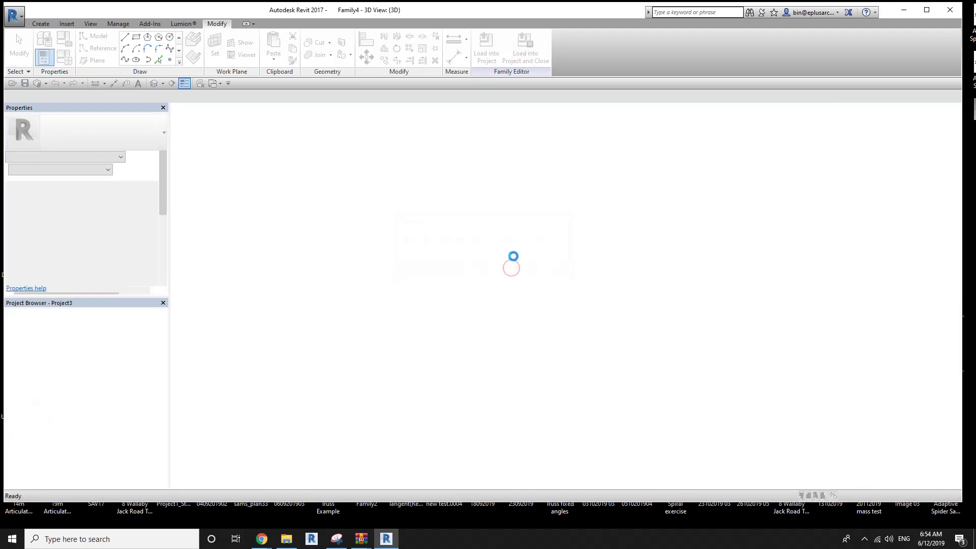
click(498, 239)
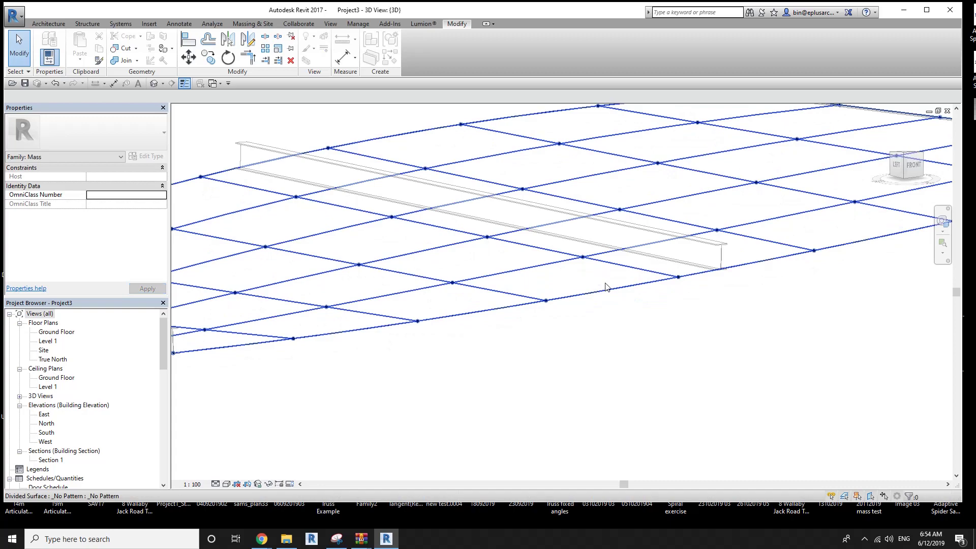
click(545, 284)
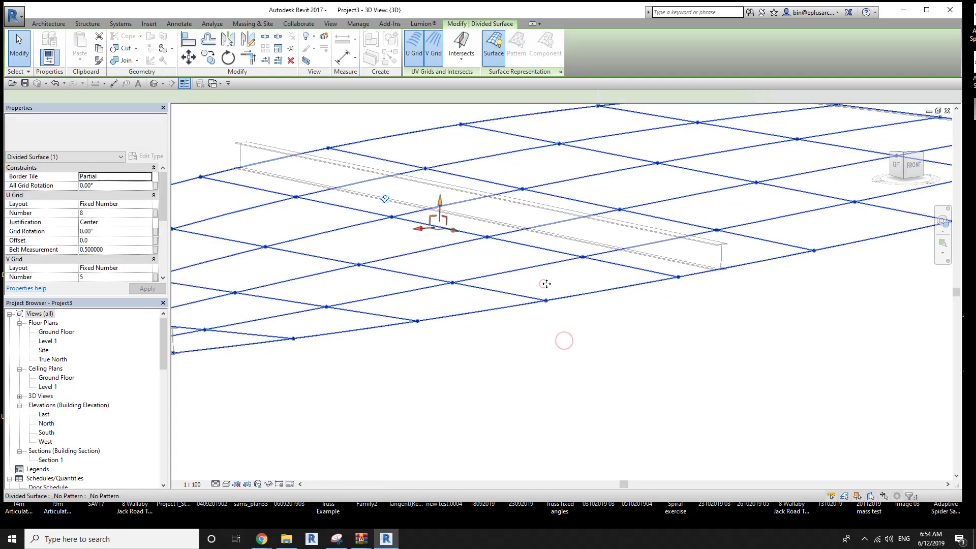
shift+middle_drag(546, 284, 540, 214)
key(Escape)
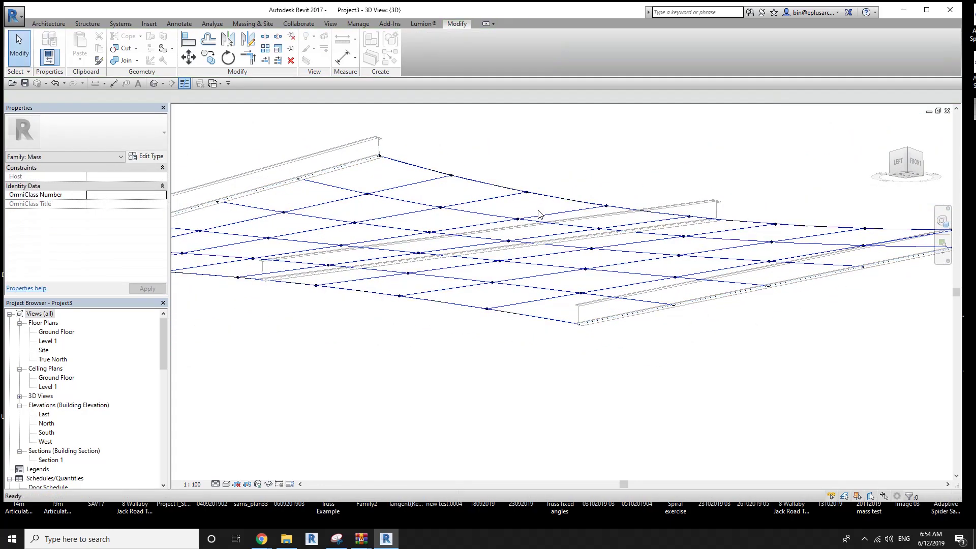
- Inspect the updated panels on the divided surface, maximize the window and save the project
click(420, 244)
click(271, 133)
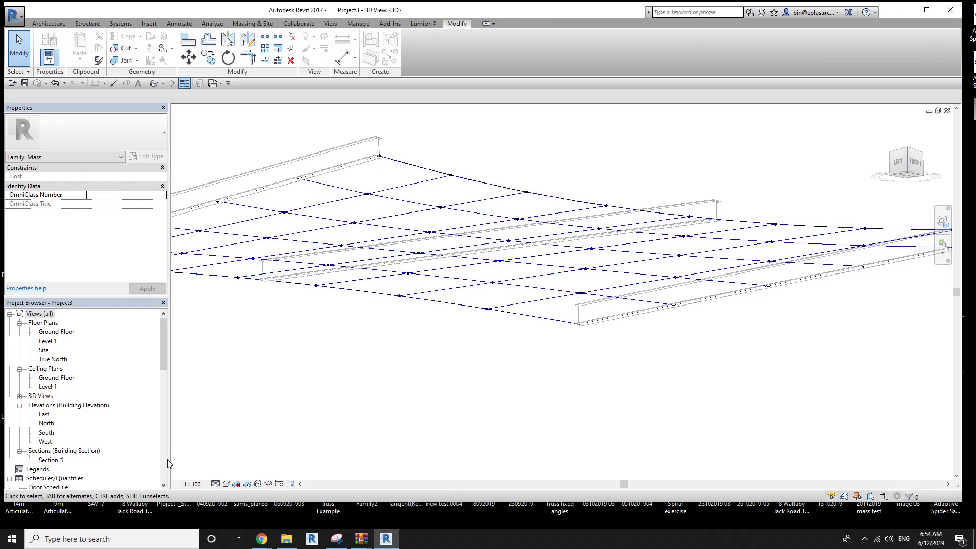
double_click(456, 17)
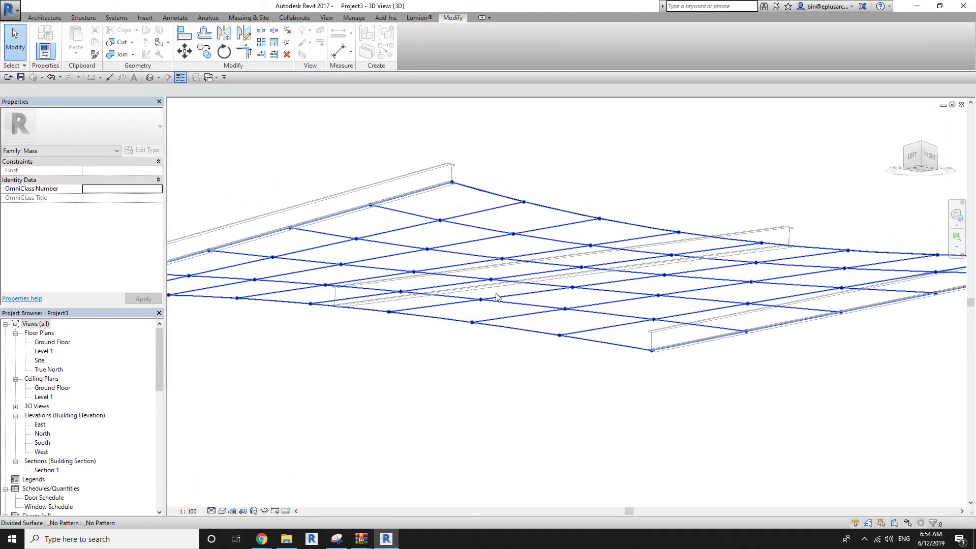
shift+middle_drag(497, 297, 501, 310)
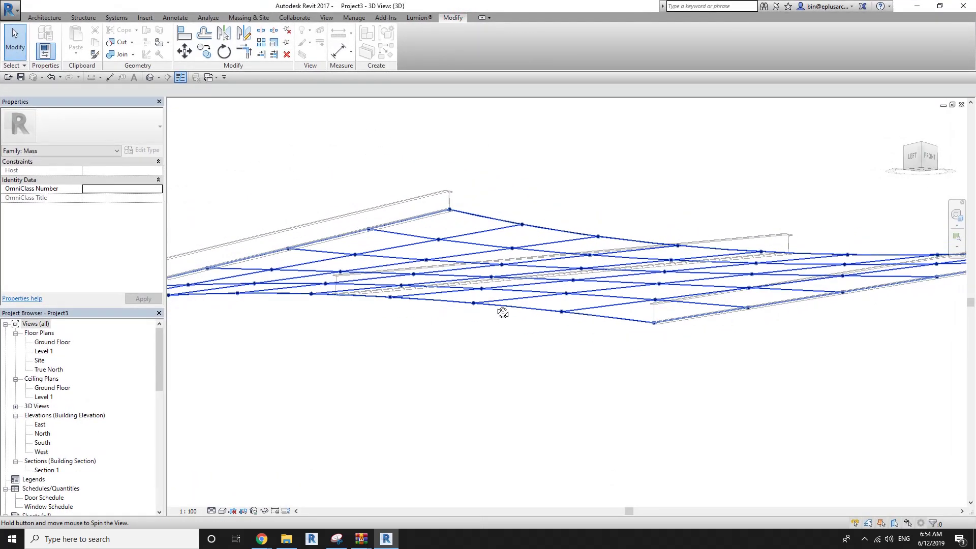
click(20, 78)
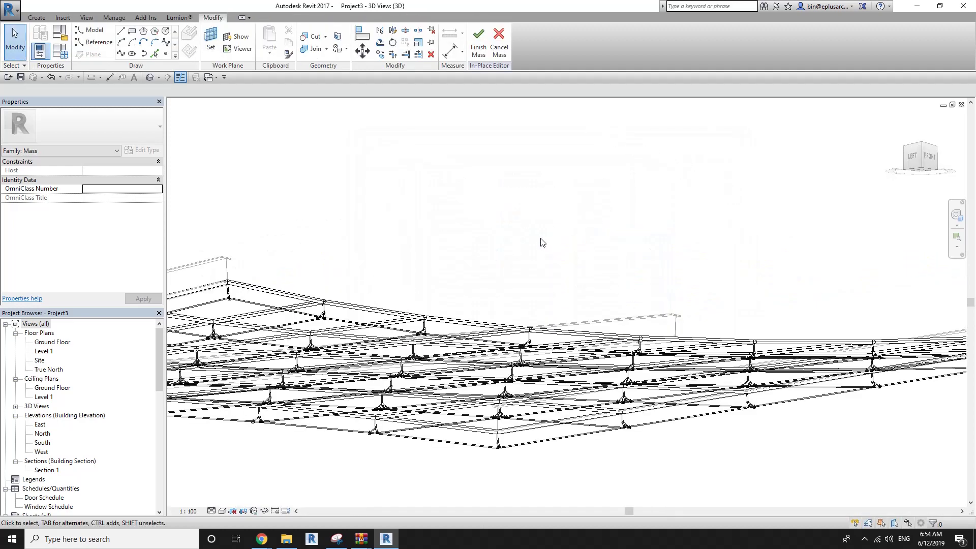
middle_drag(533, 270, 443, 219)
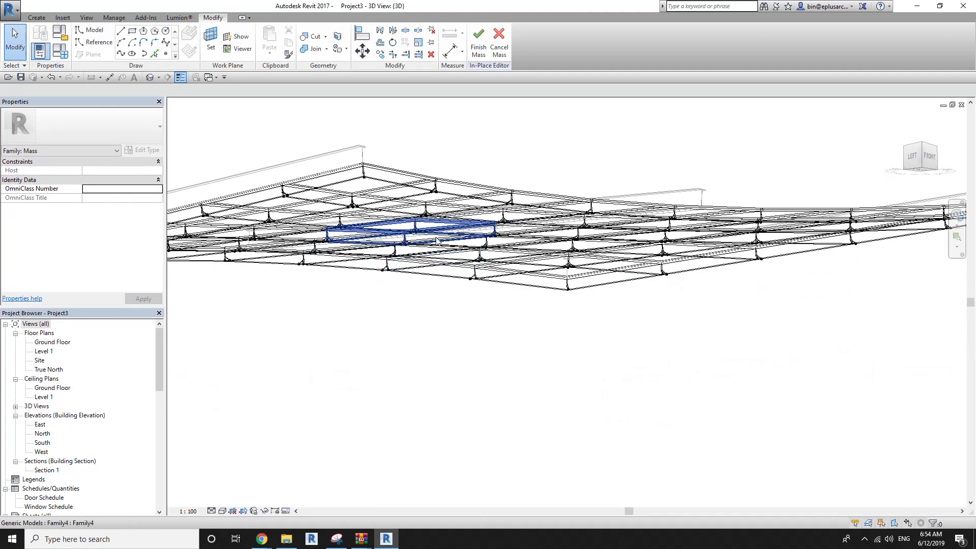
scroll(444, 220, up, 3)
scroll(461, 209, up, 2)
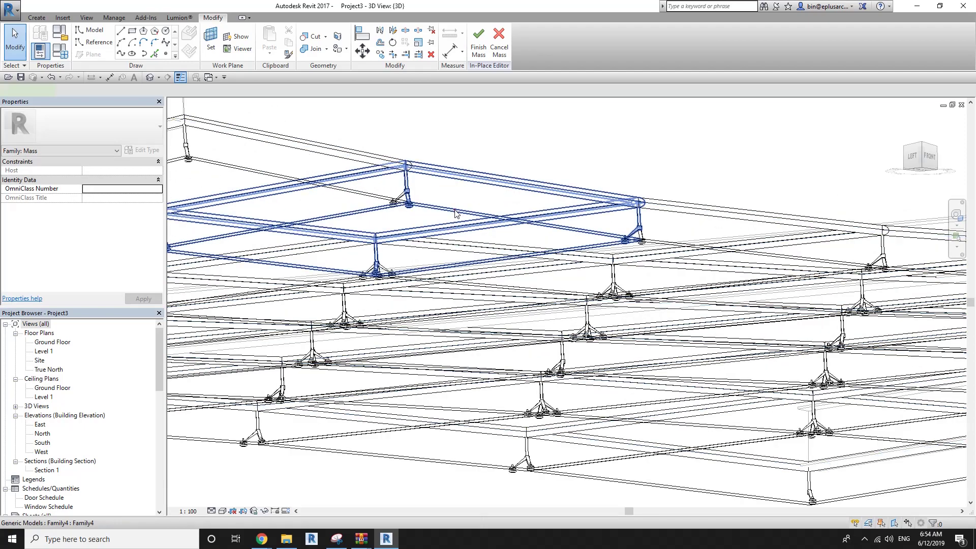
click(454, 209)
click(501, 231)
shift+middle_drag(501, 230, 534, 322)
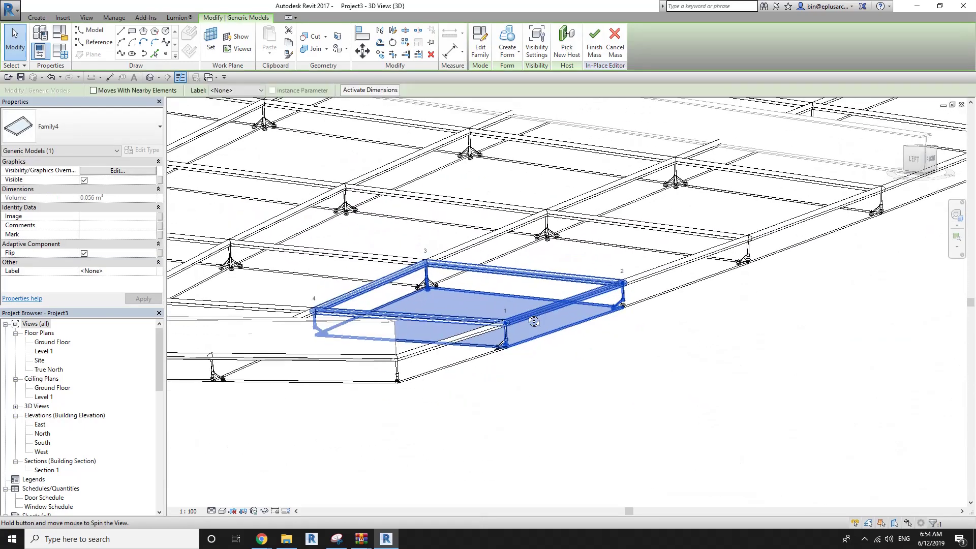
scroll(527, 313, down, 3)
key(Escape)
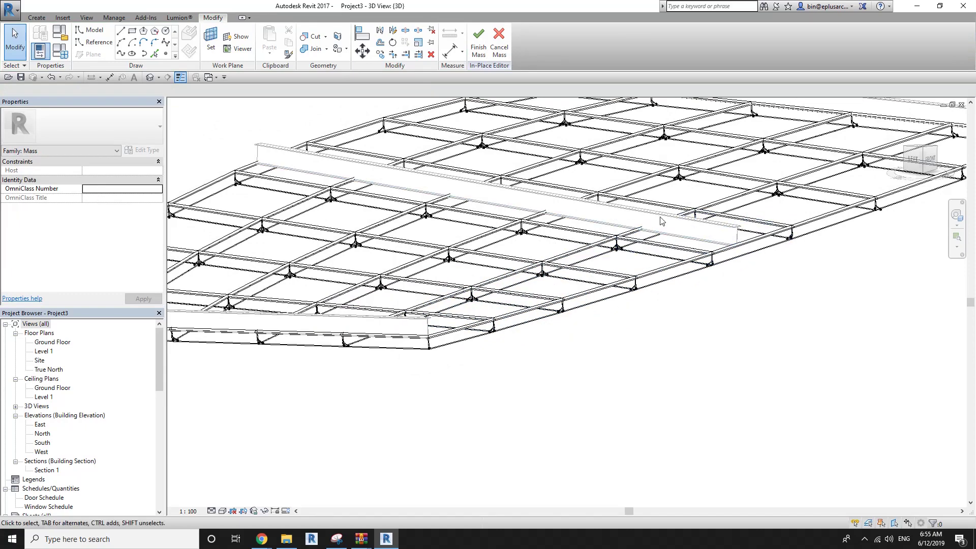
mouse_move(705, 264)
shift+middle_down()
mouse_move(702, 163)
mouse_move(712, 207)
mouse_move(704, 253)
shift+middle_up()
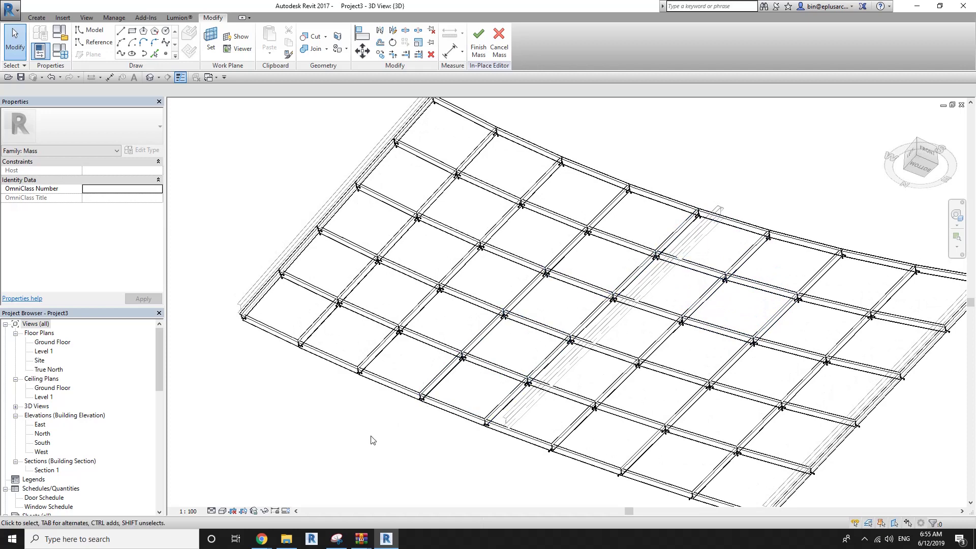
scroll(269, 494, down, 3)
mouse_move(448, 356)
shift+middle_down()
mouse_move(556, 371)
mouse_move(516, 345)
mouse_move(593, 337)
shift+middle_up()
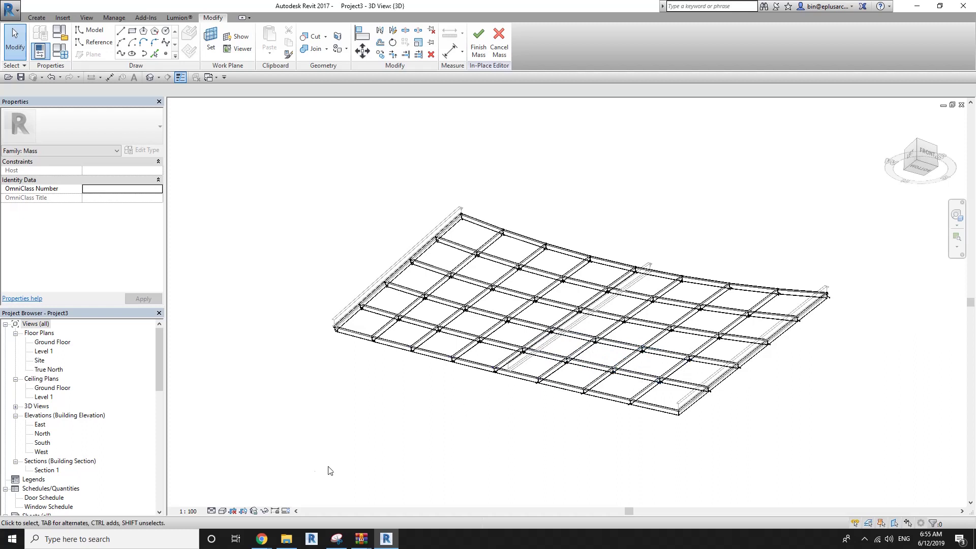
- In Graphic Display Options, set a Gradient background with ground colour RGB 064-128-128 and apply it
click(226, 511)
click(244, 436)
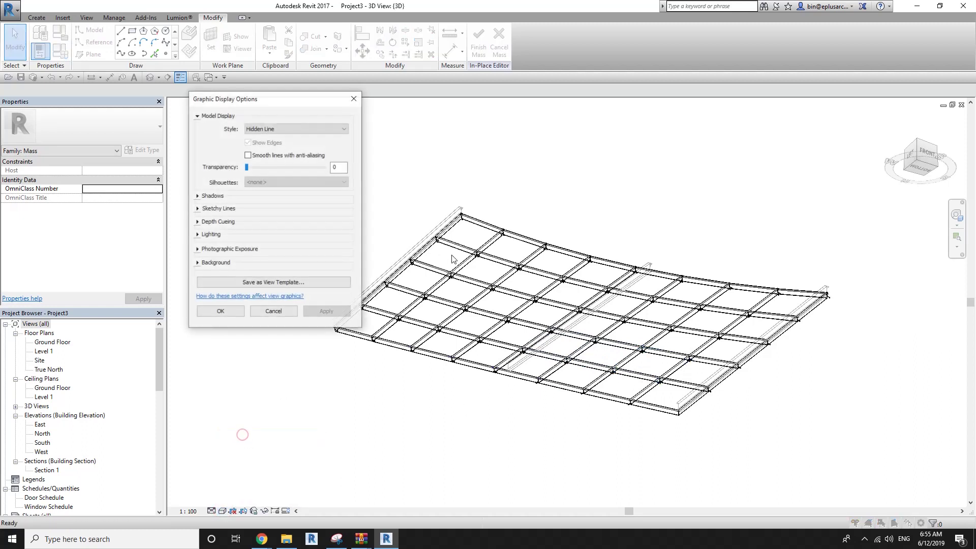
click(207, 197)
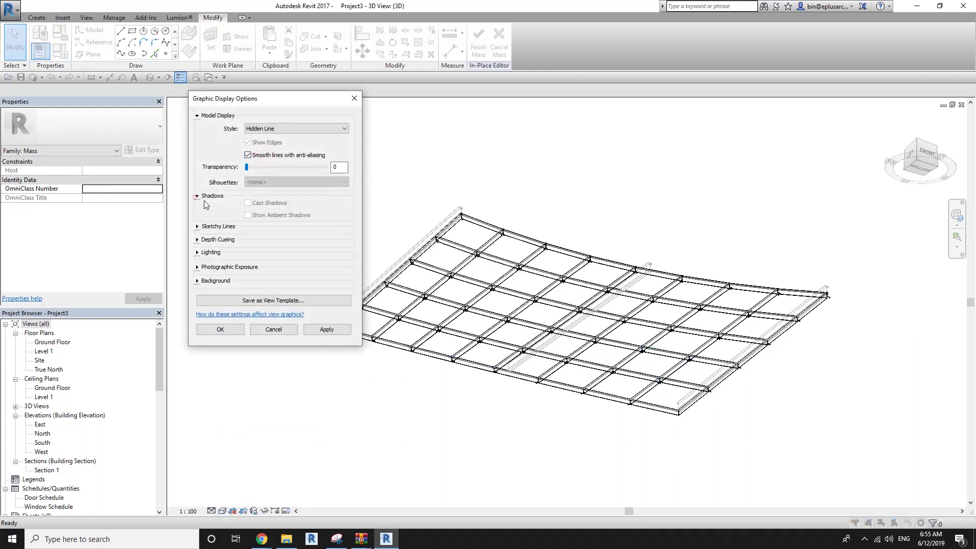
click(197, 197)
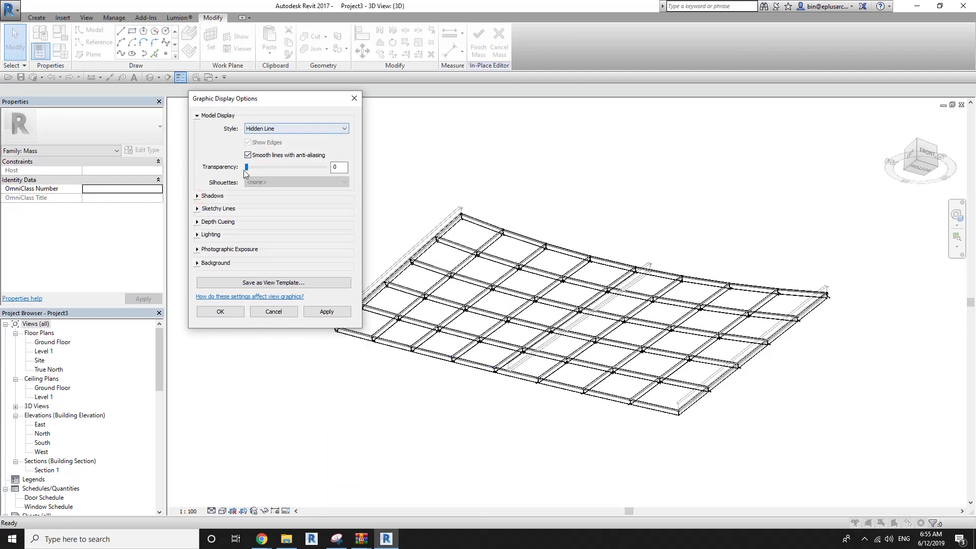
click(198, 263)
click(266, 282)
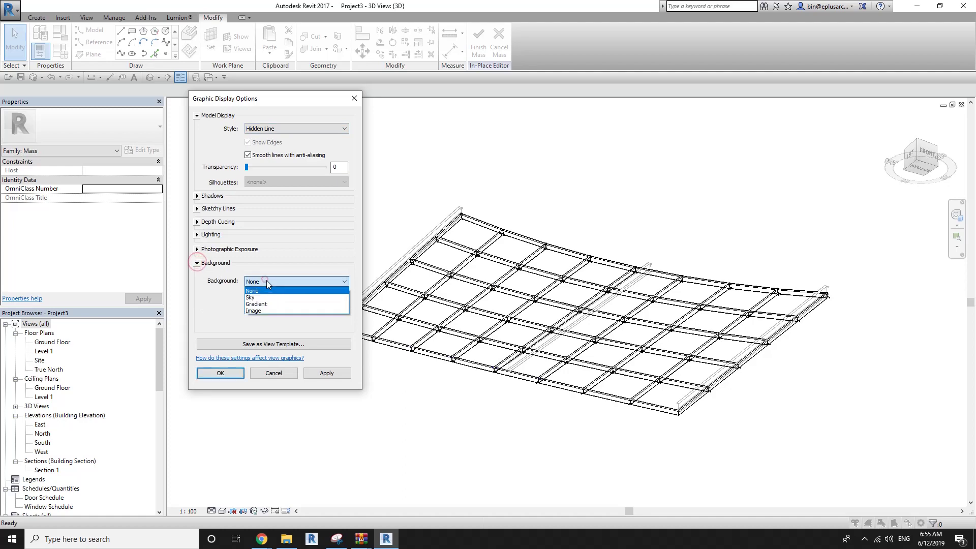
click(270, 326)
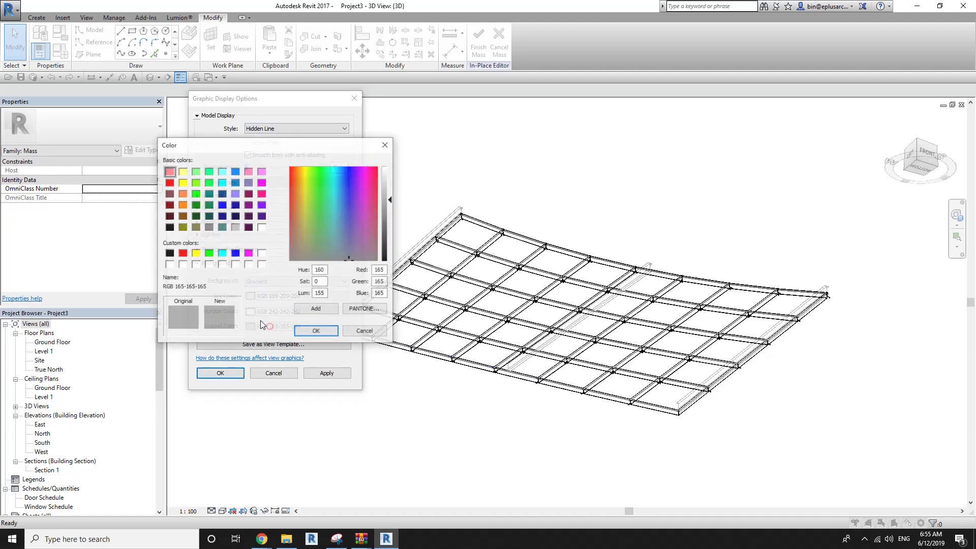
click(312, 334)
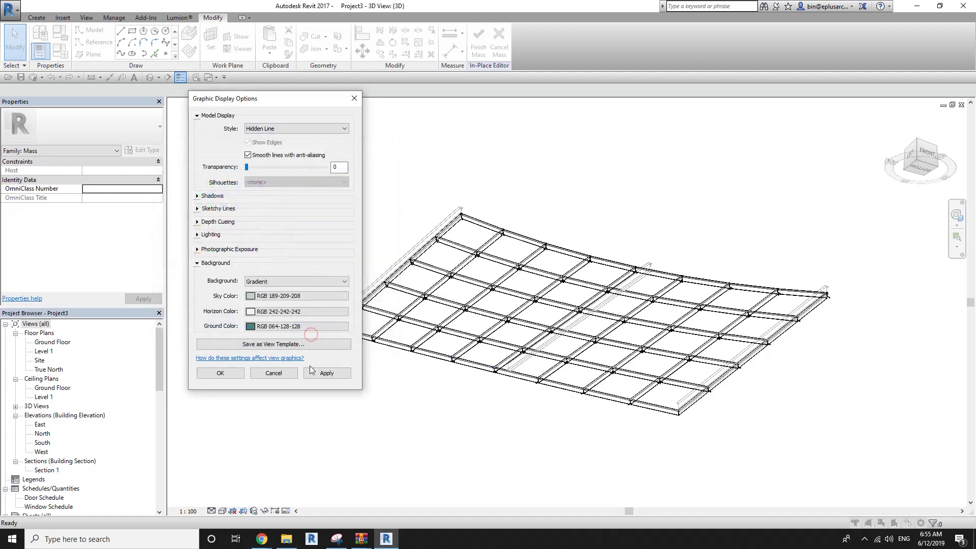
click(318, 372)
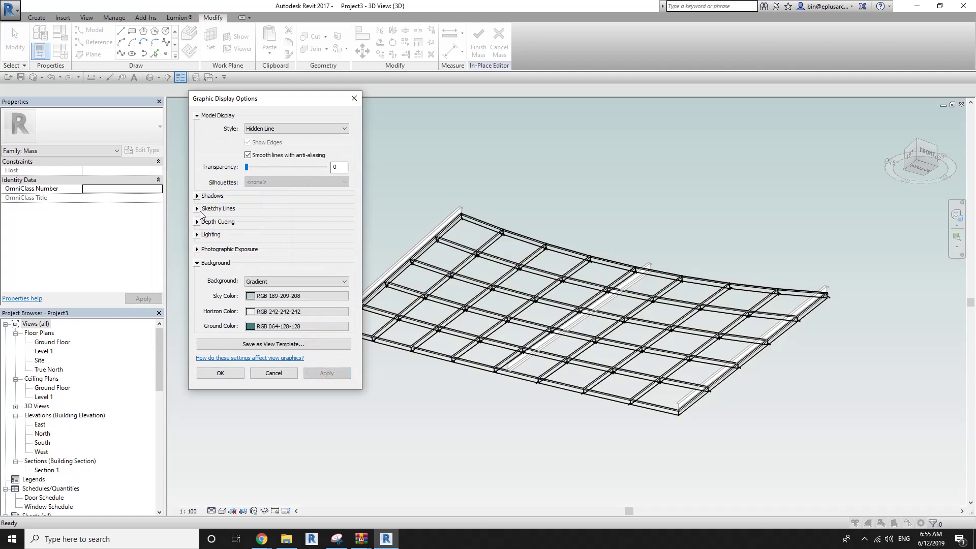
click(227, 372)
- Orbit the grid mass to an edge-on view and zoom to check the gradient background
mouse_move(641, 350)
shift+middle_down()
mouse_move(624, 366)
mouse_move(593, 351)
mouse_move(594, 383)
mouse_move(584, 325)
mouse_move(602, 395)
mouse_move(597, 423)
mouse_move(596, 331)
mouse_move(579, 318)
shift+middle_up()
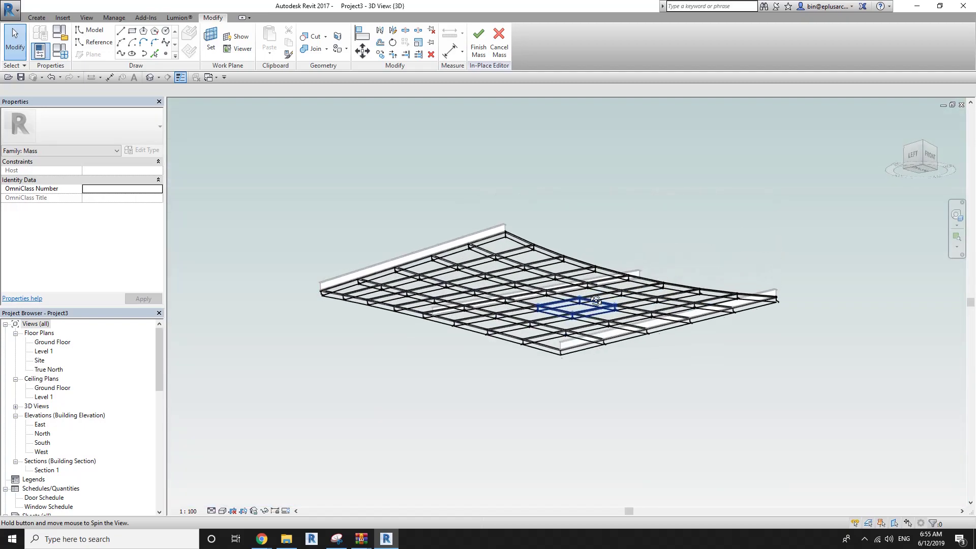
scroll(579, 317, up, 2)
scroll(578, 315, up, 4)
scroll(573, 317, down, 5)
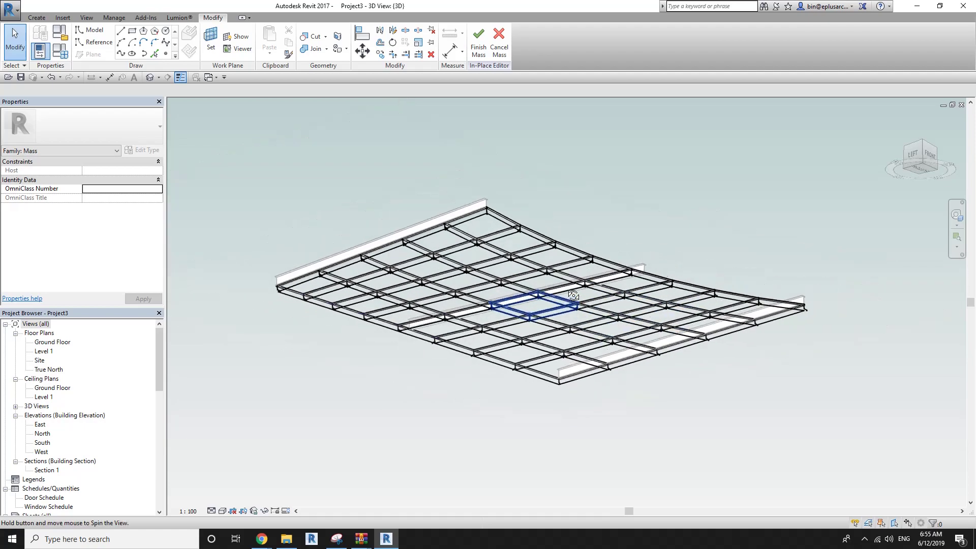